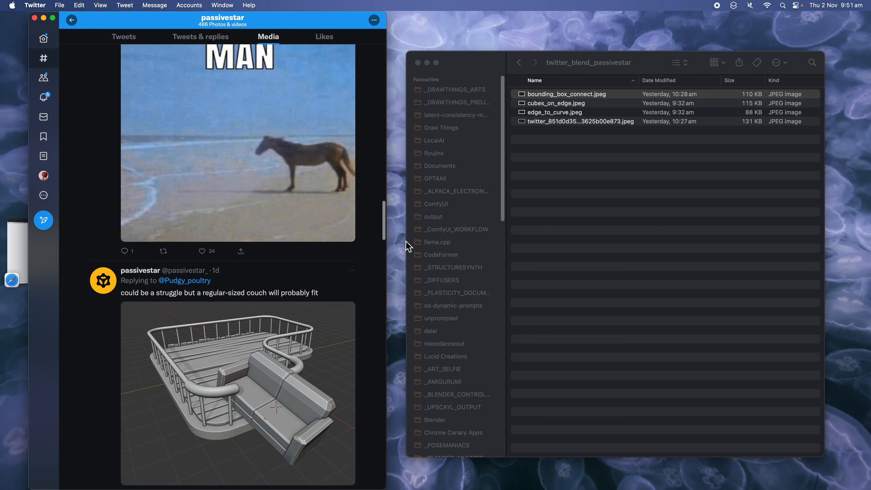
Step: Browse the account's media posts for the railing demos, the Select Linked All tip and the node graph images
{"action": "scroll", "coordinate": [332, 301], "scroll_direction": "down", "scroll_amount": 10}
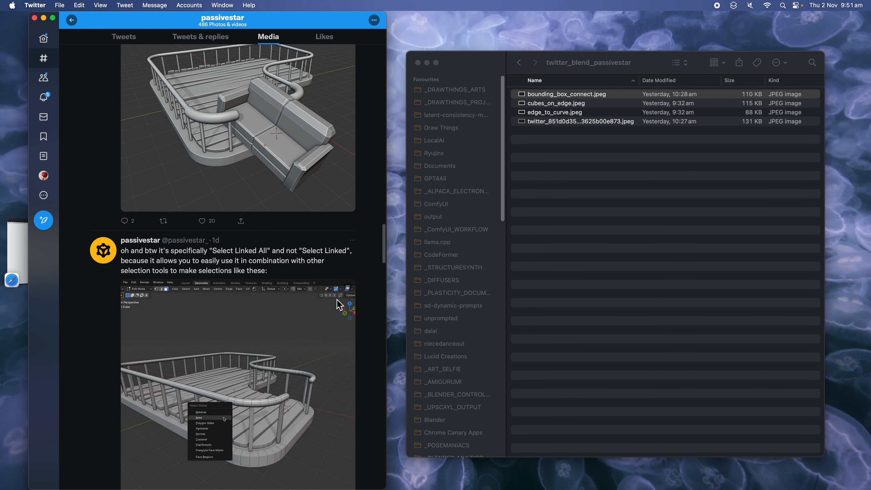
{"action": "scroll", "coordinate": [275, 290], "scroll_direction": "up", "scroll_amount": 3}
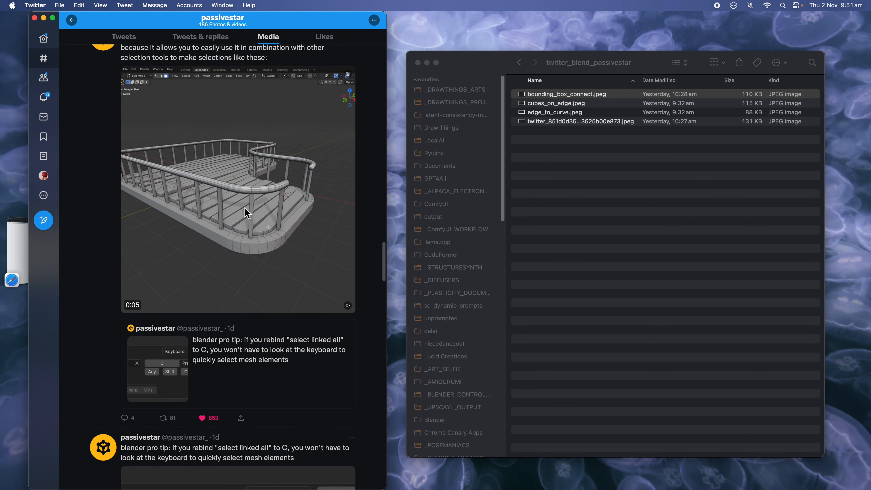
{"action": "scroll", "coordinate": [246, 203], "scroll_direction": "up", "scroll_amount": 1}
{"action": "scroll", "coordinate": [244, 273], "scroll_direction": "down", "scroll_amount": 15}
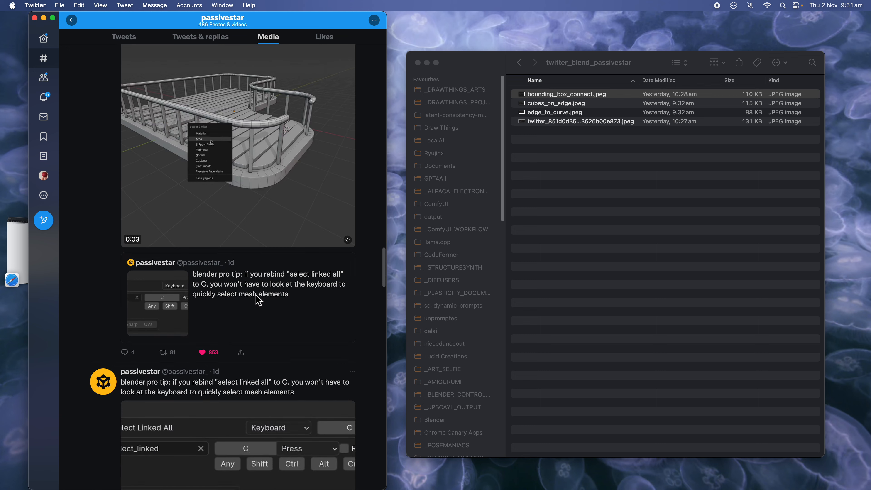
{"action": "scroll", "coordinate": [299, 292], "scroll_direction": "down", "scroll_amount": 9}
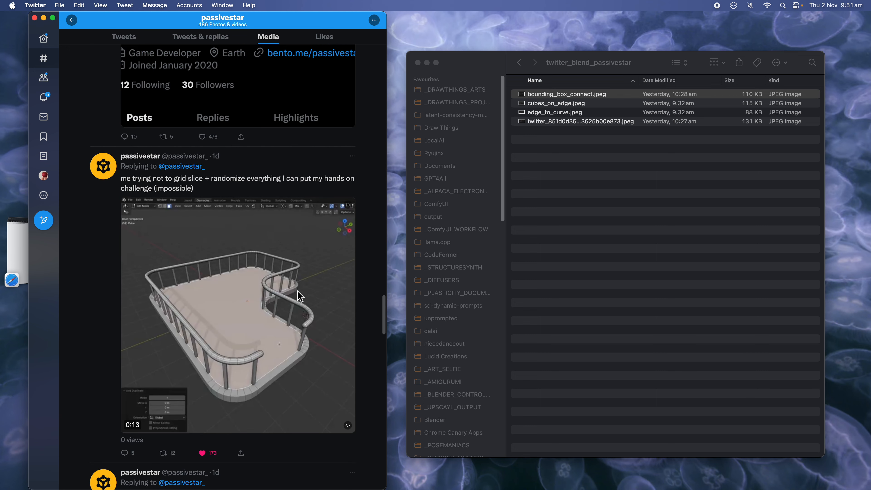
{"action": "scroll", "coordinate": [315, 319], "scroll_direction": "down", "scroll_amount": 6}
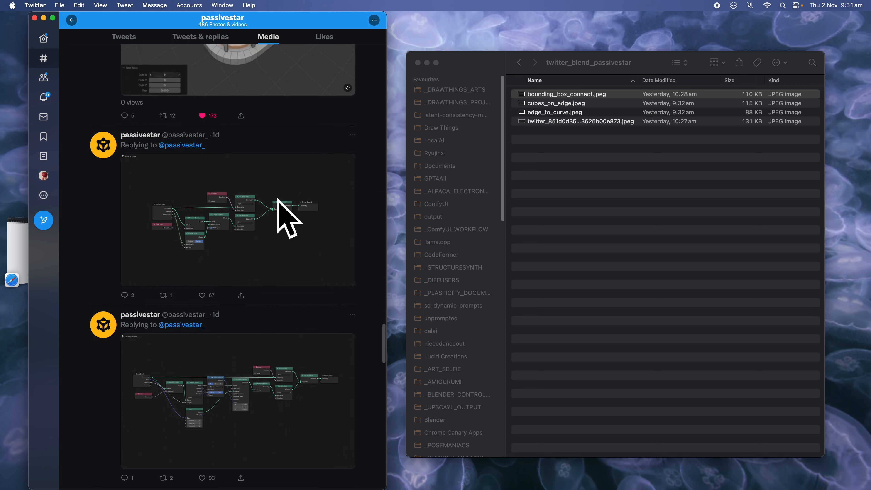
{"action": "scroll", "coordinate": [267, 278], "scroll_direction": "down", "scroll_amount": 1}
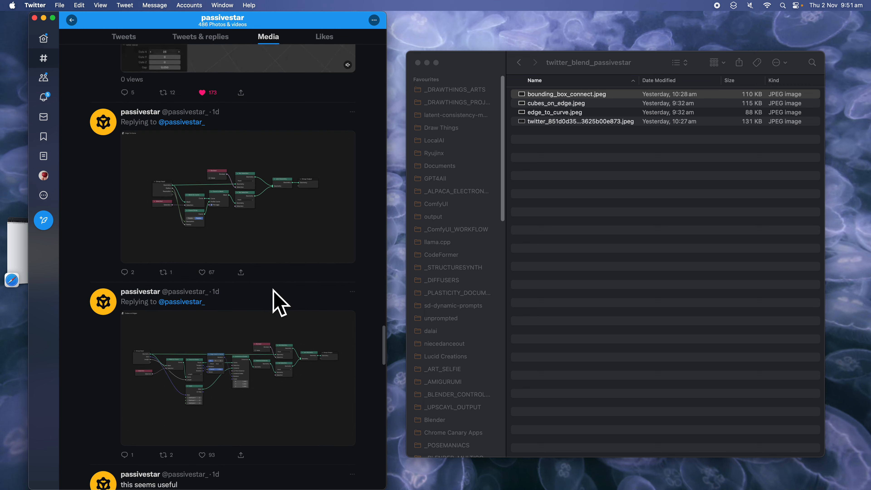
Step: Examine the enlarged node graph images of the edge-to-curve and cubes-on-edges tools from the two reply posts
{"action": "left_click", "coordinate": [257, 209]}
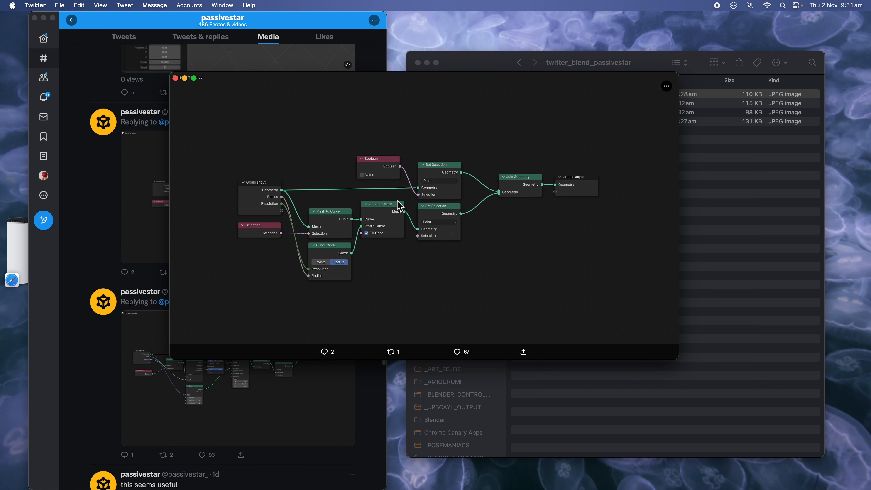
{"action": "left_click", "coordinate": [176, 78]}
{"action": "scroll", "coordinate": [254, 326], "scroll_direction": "down", "scroll_amount": 3}
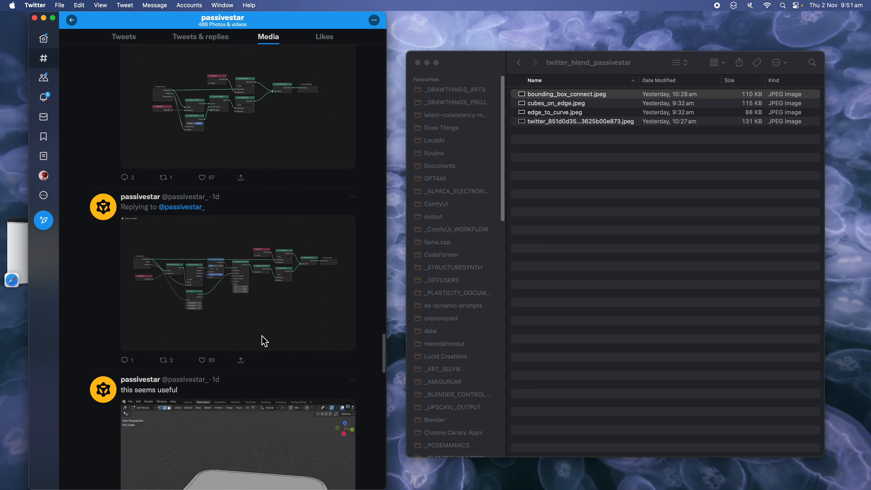
{"action": "left_click", "coordinate": [266, 304]}
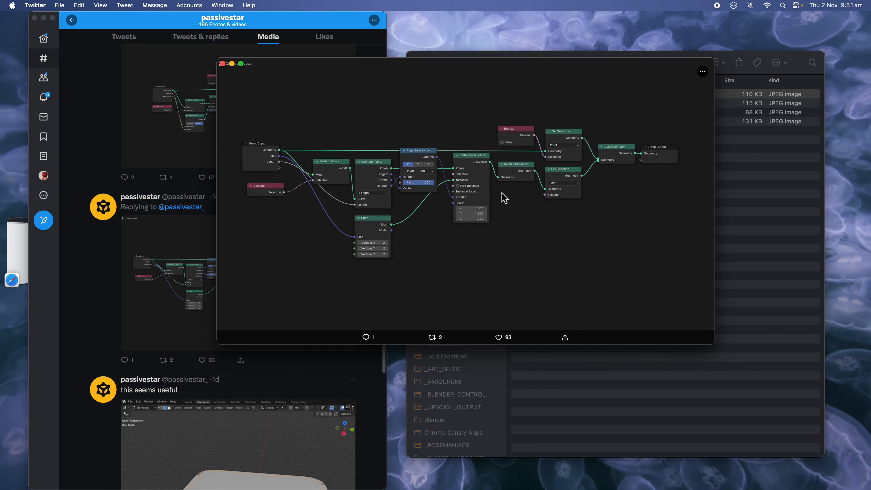
{"action": "left_click", "coordinate": [223, 64]}
Step: Review the railing demo video and the reply post with the 3D cursor rotation node graph
{"action": "scroll", "coordinate": [239, 236], "scroll_direction": "down", "scroll_amount": 10}
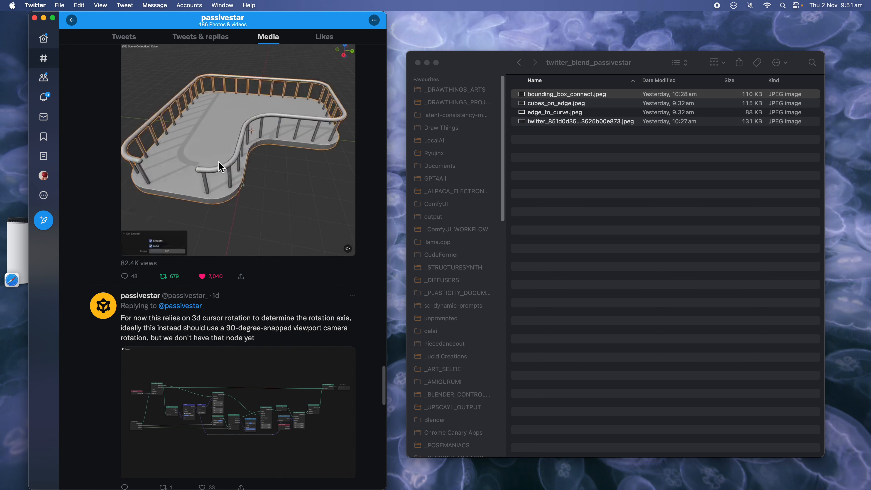
{"action": "scroll", "coordinate": [262, 268], "scroll_direction": "down", "scroll_amount": 7}
{"action": "scroll", "coordinate": [267, 289], "scroll_direction": "up", "scroll_amount": 3}
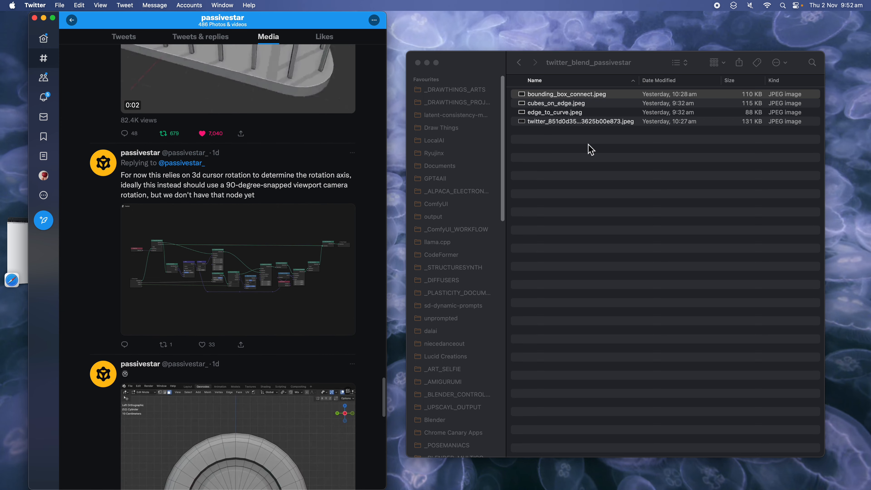
Step: In the Finder folder twitter_blend_passivestar, preview the node graph image whose name starts with twitter_851d0d35
{"action": "left_click", "coordinate": [589, 145]}
{"action": "left_click", "coordinate": [569, 103]}
{"action": "left_click", "coordinate": [568, 96]}
{"action": "left_click", "coordinate": [567, 112]}
{"action": "left_click", "coordinate": [555, 123]}
{"action": "key", "text": "space"}
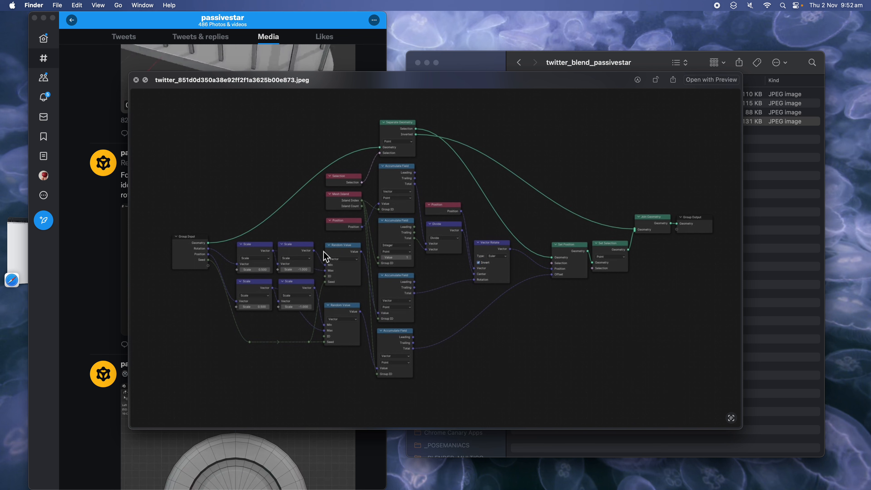
{"action": "left_click", "coordinate": [138, 82]}
Step: Preview and compare the node graphs in bounding_box_connect.jpeg, cubes_on_edge.jpeg and edge_to_curve.jpeg
{"action": "left_click", "coordinate": [553, 94]}
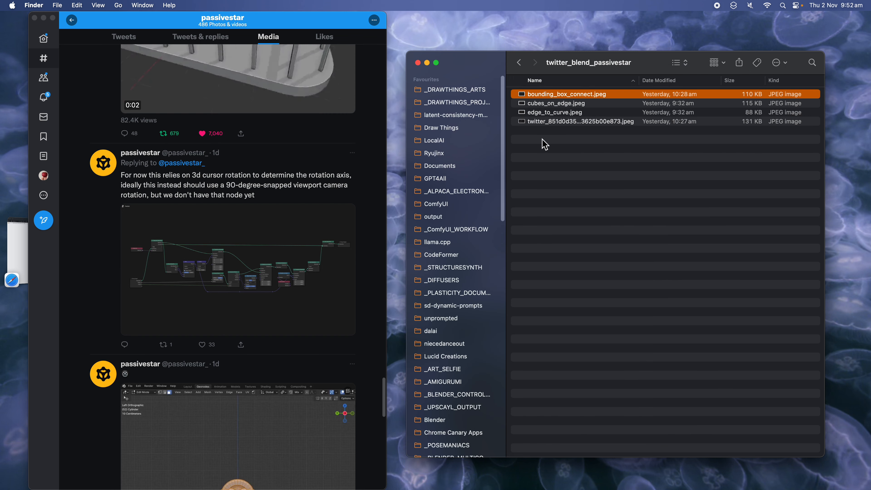
{"action": "key", "text": "space"}
{"action": "key", "text": "Down"}
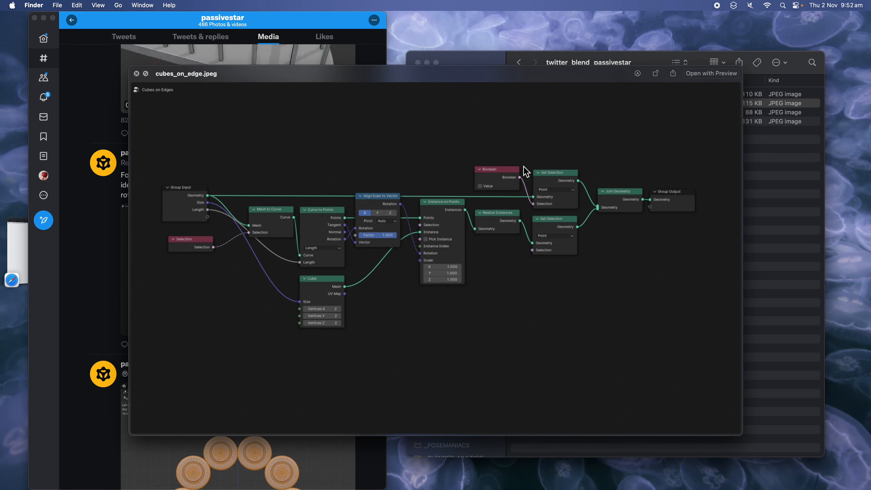
{"action": "key", "text": "Down"}
{"action": "key", "text": "Up"}
{"action": "key", "text": "Up"}
{"action": "key", "text": "Down"}
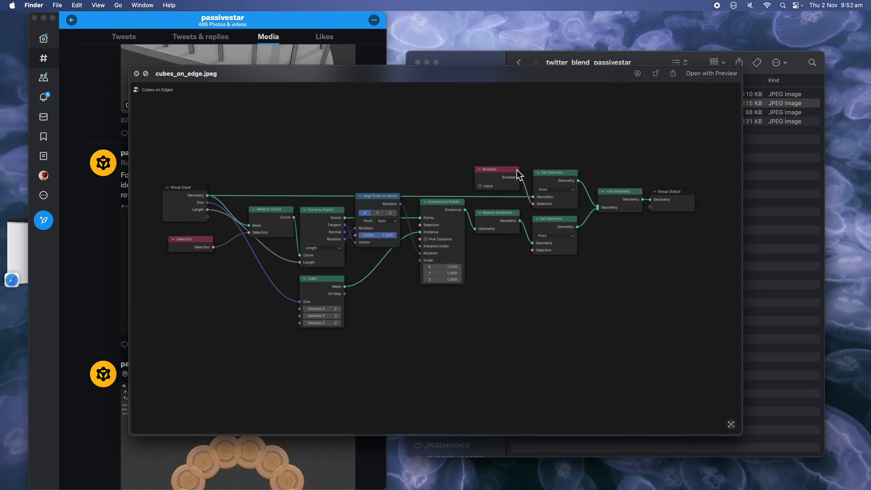
{"action": "key", "text": "Down"}
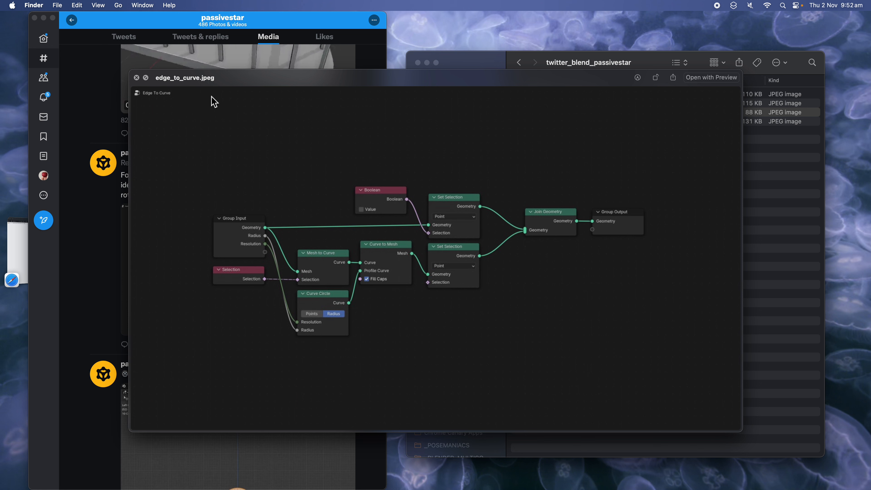
{"action": "key", "text": "Up"}
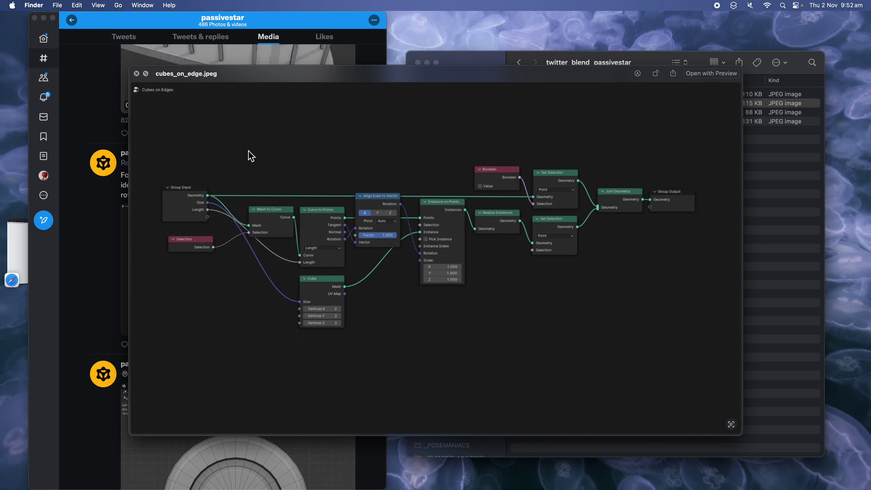
{"action": "key", "text": "Up"}
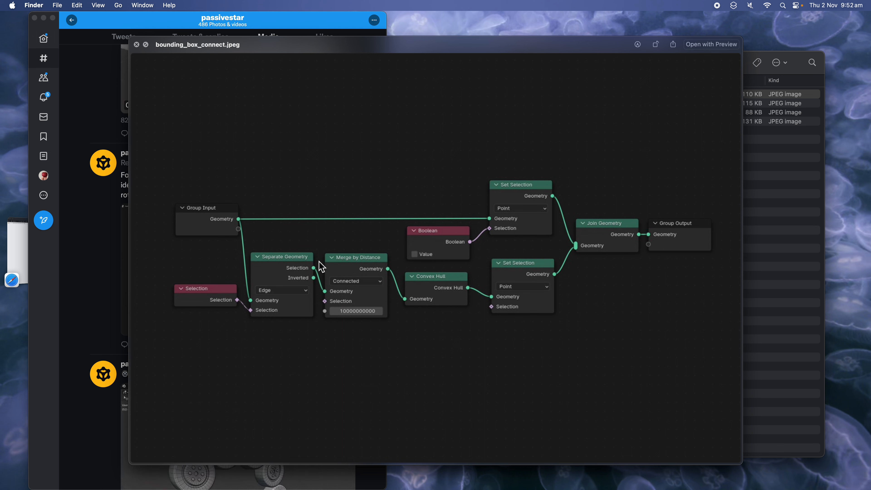
{"action": "left_click", "coordinate": [137, 44]}
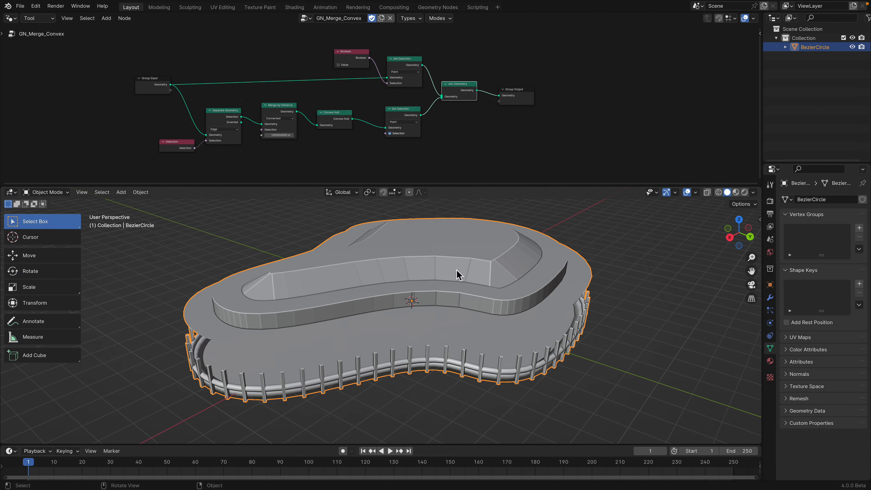
Step: In Blender, check the version on the splash screen and look through the available node tool groups
{"action": "middle_click_drag", "start_coordinate": [458, 275], "coordinate": [433, 260]}
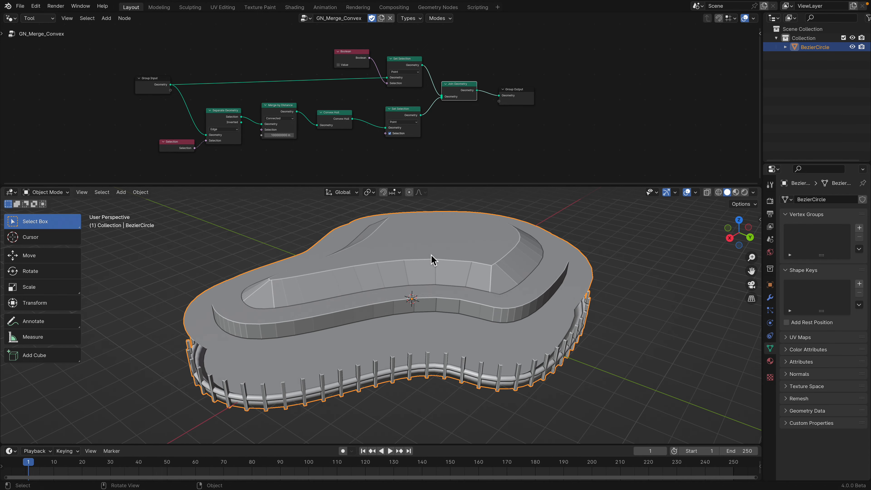
{"action": "left_click", "coordinate": [8, 6]}
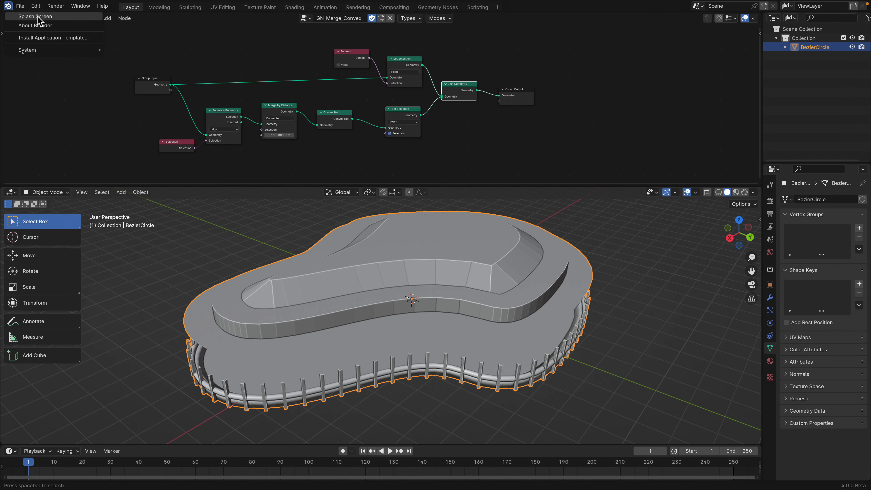
{"action": "left_click", "coordinate": [36, 17]}
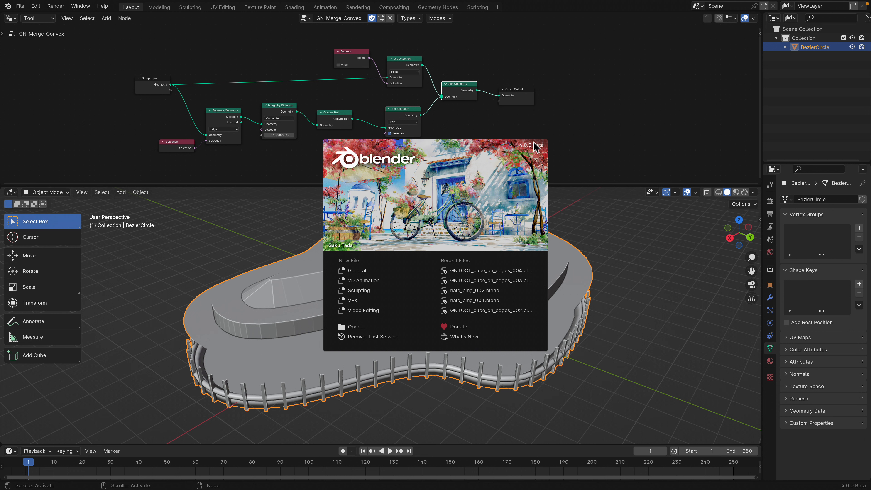
{"action": "left_click", "coordinate": [532, 76]}
{"action": "left_click", "coordinate": [304, 19]}
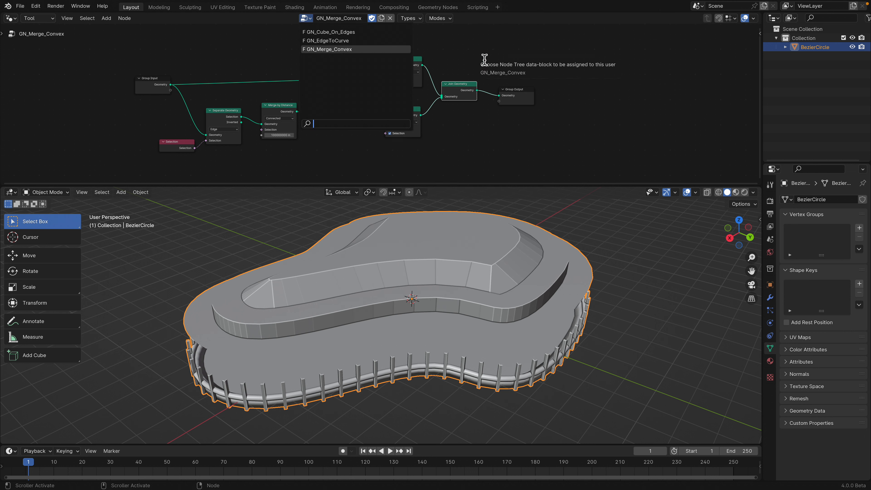
{"action": "left_click", "coordinate": [484, 60]}
Step: Enlarge the 3D viewport and inspect the railed platform's mesh in Edit Mode, returning to Object Mode
{"action": "left_click_drag", "start_coordinate": [251, 187], "coordinate": [250, 153]}
{"action": "middle_click_drag", "start_coordinate": [260, 178], "coordinate": [424, 288]}
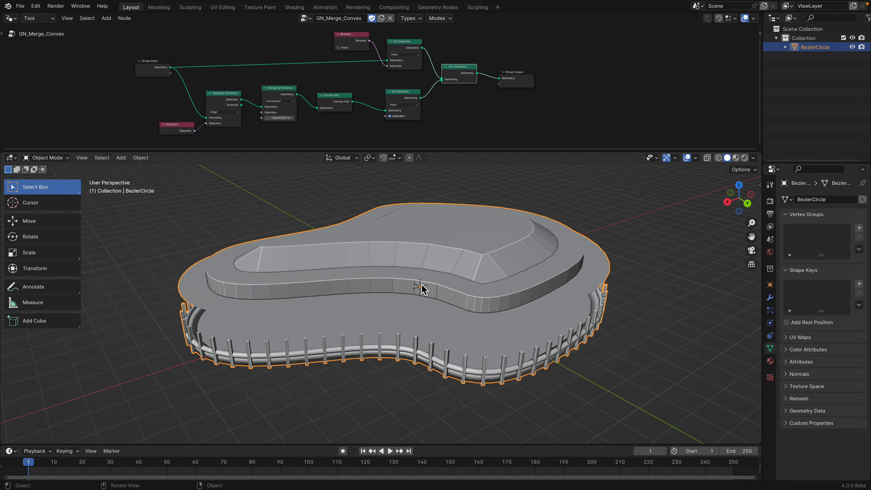
{"action": "key", "text": "Tab"}
{"action": "left_click", "coordinate": [257, 159]}
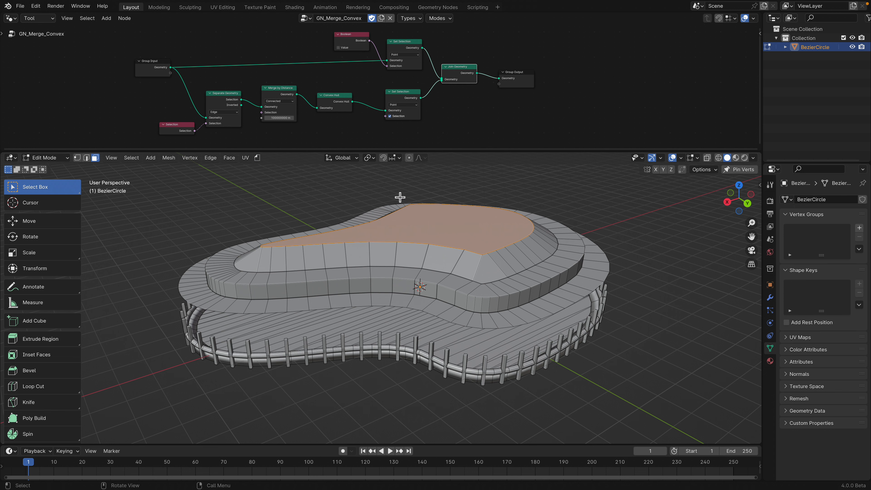
{"action": "key", "text": "Tab"}
{"action": "middle_click_drag", "start_coordinate": [405, 240], "coordinate": [375, 231]}
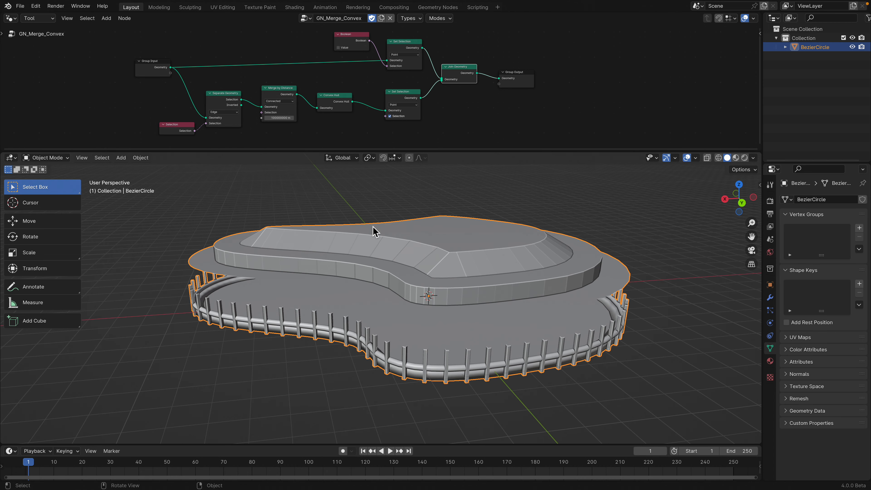
Step: Delete the railed platform object and enlarge the 3D viewport further
{"action": "key", "text": "x"}
{"action": "left_click", "coordinate": [373, 226]}
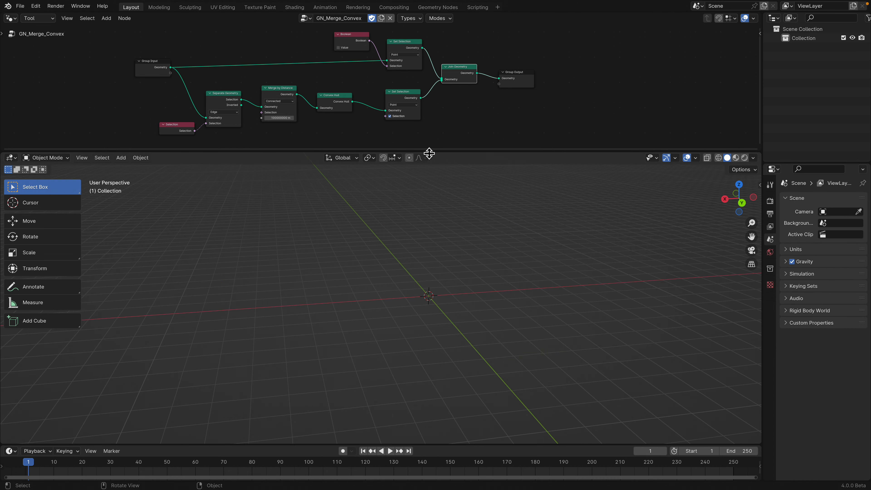
{"action": "left_click_drag", "start_coordinate": [429, 153], "coordinate": [427, 95]}
Step: Add a Bezier circle curve at the world origin and check its control points in Edit Mode
{"action": "key", "text": "shift+a"}
{"action": "mouse_move", "coordinate": [378, 211]}
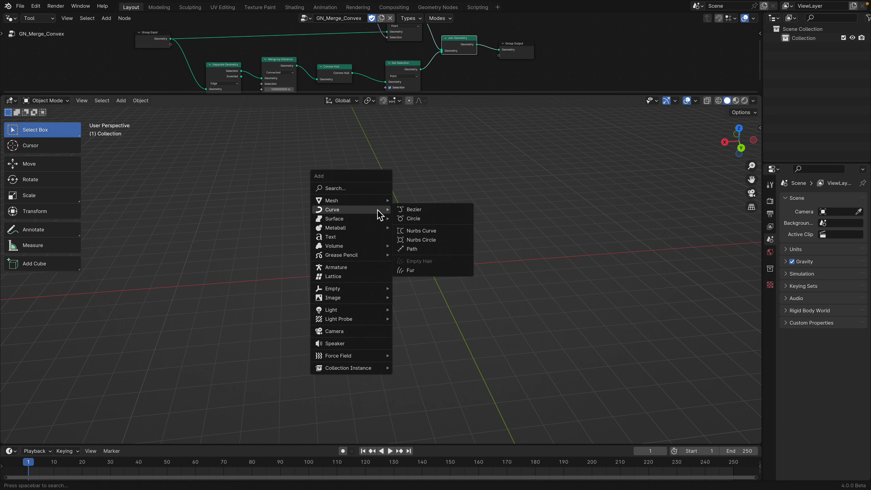
{"action": "left_click", "coordinate": [416, 219]}
{"action": "scroll", "coordinate": [433, 265], "scroll_direction": "up", "scroll_amount": 1}
{"action": "mouse_move", "coordinate": [421, 232]}
{"action": "middle_mouse_down"}
{"action": "mouse_move", "coordinate": [433, 265]}
{"action": "mouse_move", "coordinate": [390, 278]}
{"action": "mouse_move", "coordinate": [416, 261]}
{"action": "mouse_move", "coordinate": [395, 259]}
{"action": "mouse_move", "coordinate": [391, 250]}
{"action": "middle_mouse_up"}
{"action": "scroll", "coordinate": [410, 252], "scroll_direction": "up", "scroll_amount": 7}
{"action": "key", "text": "Tab"}
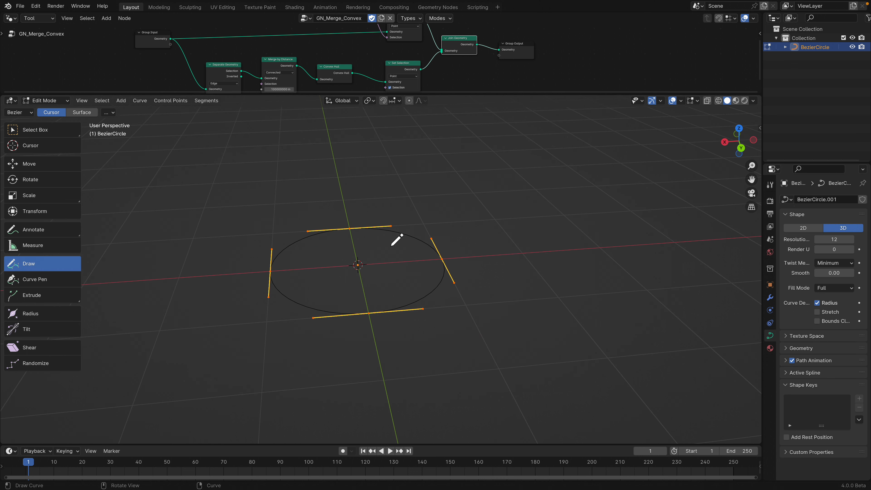
{"action": "key", "text": "Tab"}
Step: Convert the Bezier circle to a mesh
{"action": "right_click", "coordinate": [392, 249]}
{"action": "mouse_move", "coordinate": [395, 249]}
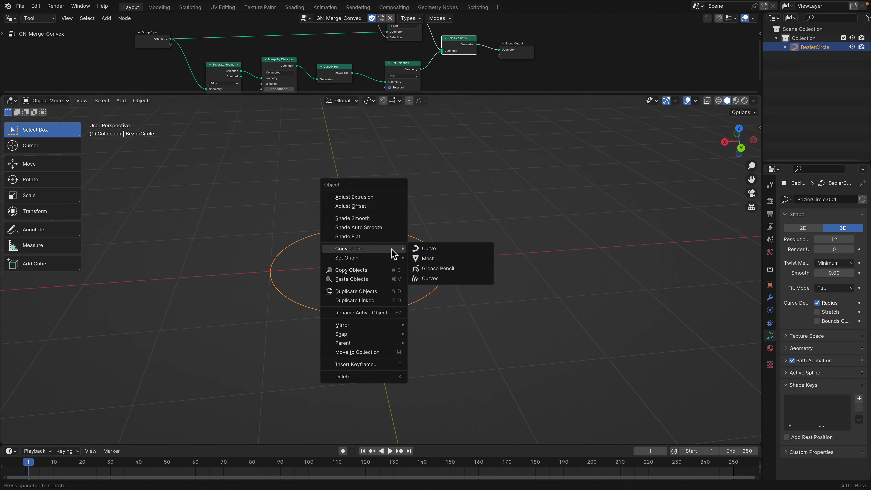
{"action": "left_click", "coordinate": [427, 259]}
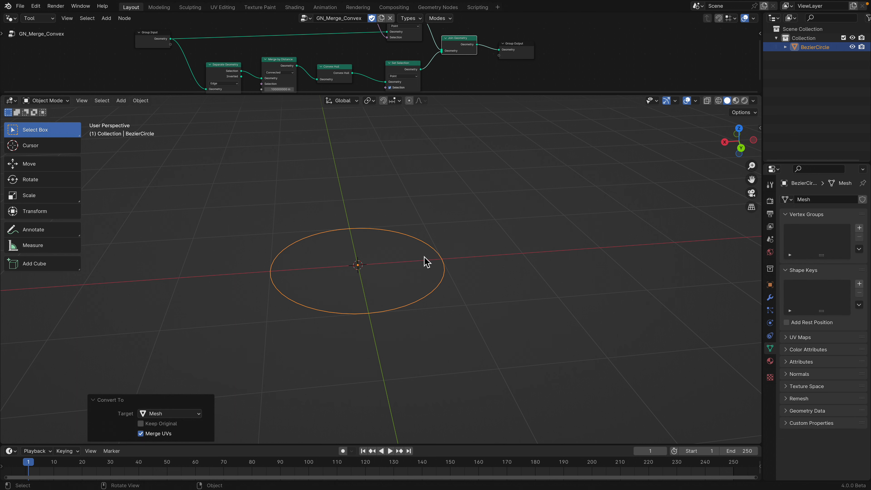
Step: Fill the entire circle outline with a single face and return to Object Mode
{"action": "key", "text": "Tab"}
{"action": "key", "text": "a"}
{"action": "key", "text": "f"}
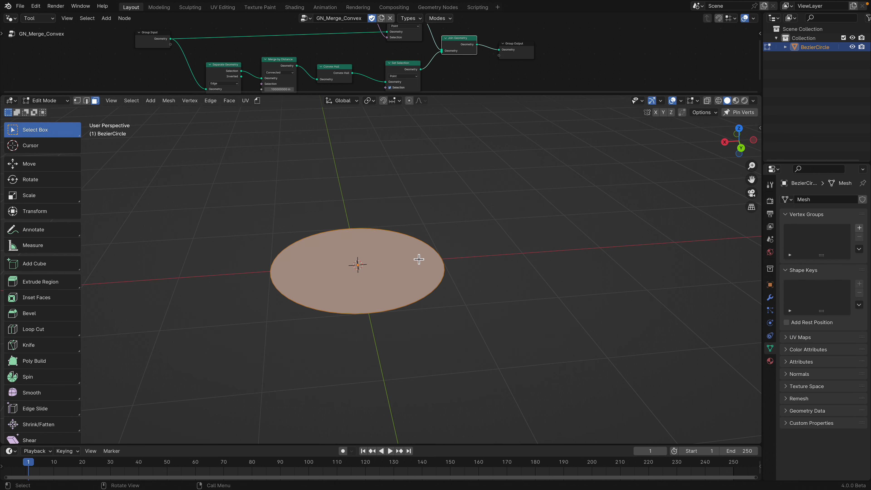
{"action": "middle_click_drag", "start_coordinate": [386, 249], "coordinate": [385, 255]}
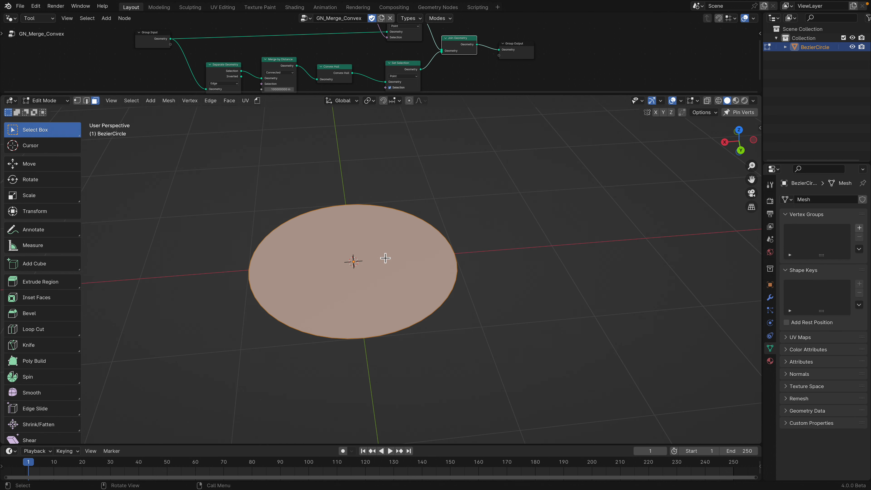
{"action": "key", "text": "Tab"}
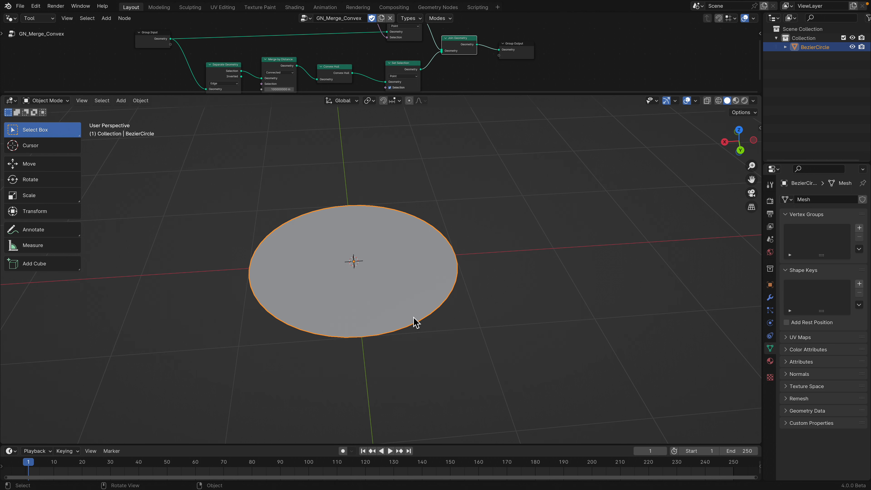
{"action": "scroll", "coordinate": [417, 323], "scroll_direction": "up", "scroll_amount": 1}
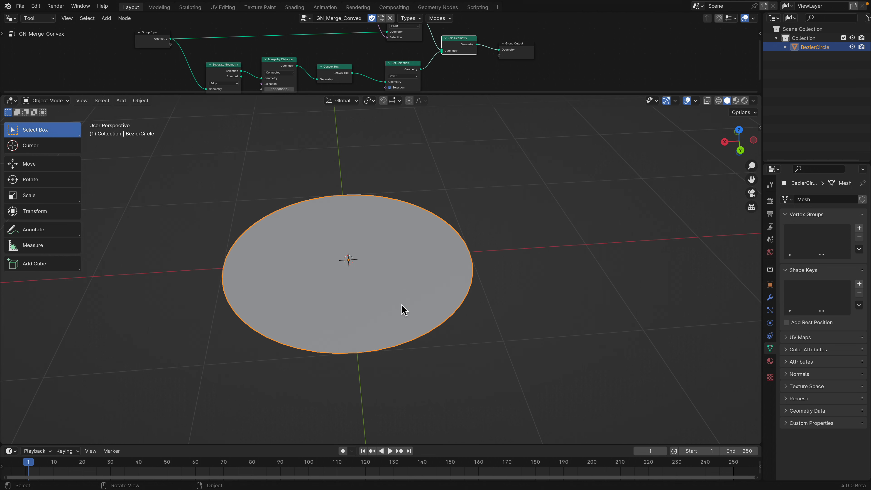
Step: Enter Edit Mode on the filled circle and switch to face selection
{"action": "middle_click_drag", "start_coordinate": [270, 234], "coordinate": [260, 232]}
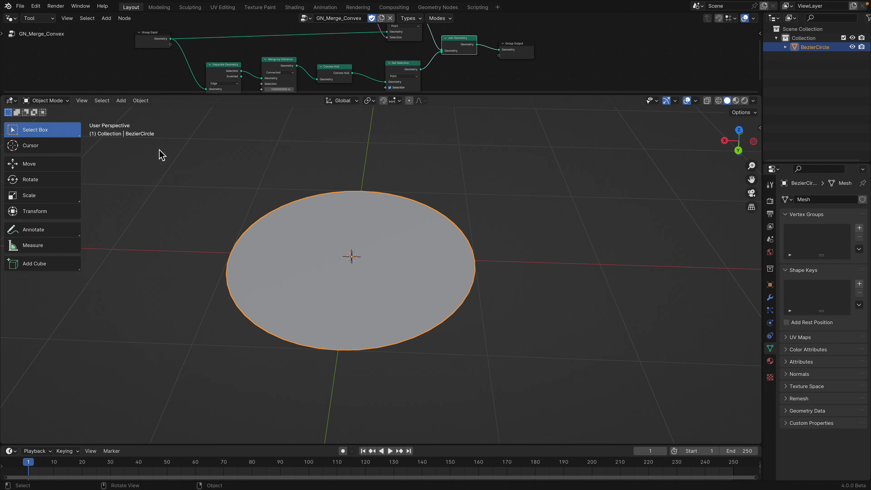
{"action": "left_click", "coordinate": [51, 100]}
{"action": "left_click", "coordinate": [55, 122]}
{"action": "middle_click_drag", "start_coordinate": [245, 193], "coordinate": [220, 192]}
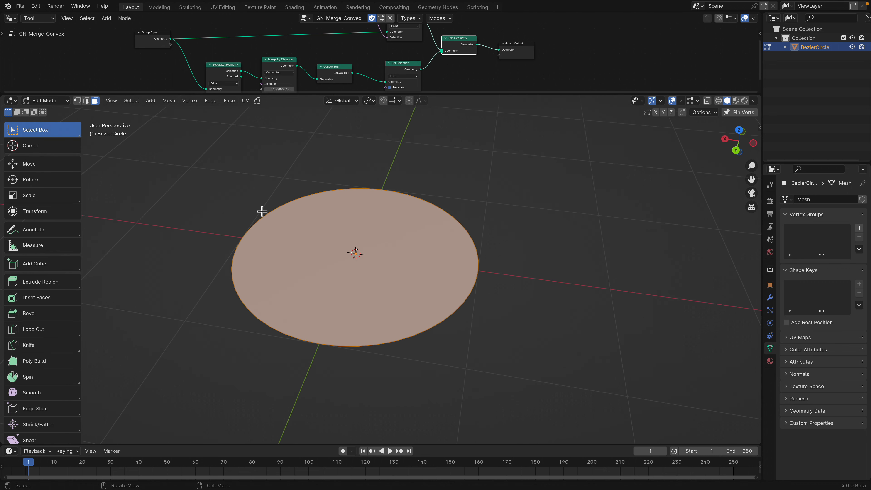
{"action": "key", "text": "1"}
{"action": "key", "text": "2"}
{"action": "key", "text": "3"}
{"action": "key", "text": "2"}
{"action": "key", "text": "3"}
Step: Extrude the circle's face upward to form a low disc
{"action": "middle_click_drag", "start_coordinate": [317, 253], "coordinate": [331, 247]}
{"action": "left_click", "coordinate": [341, 268]}
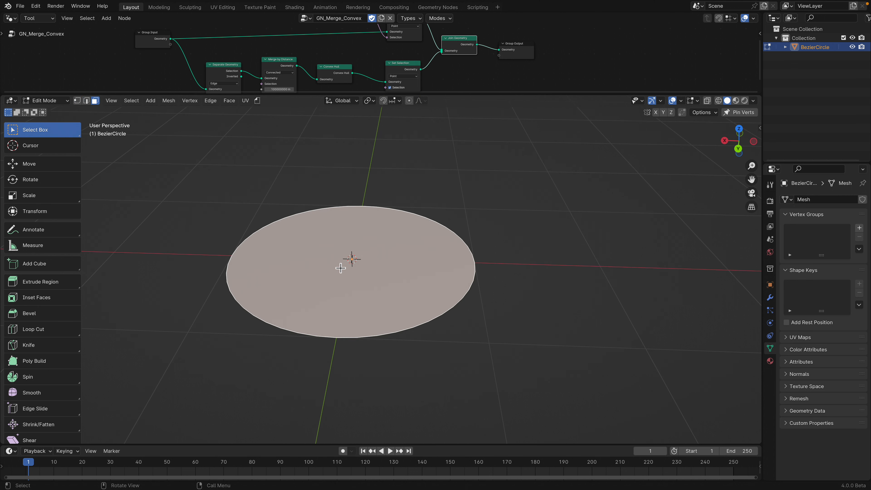
{"action": "middle_click_drag", "start_coordinate": [345, 282], "coordinate": [399, 300]}
{"action": "key", "text": "e"}
{"action": "left_click", "coordinate": [364, 257]}
{"action": "left_click", "coordinate": [398, 301]}
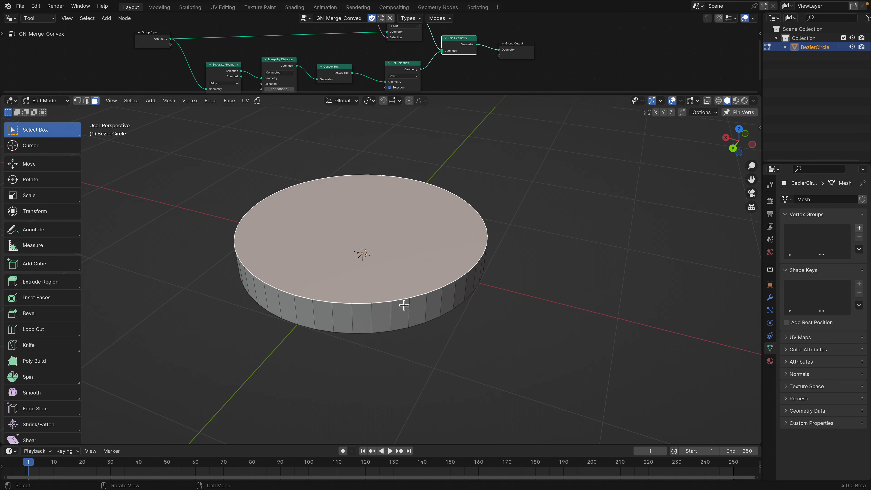
Step: Extrude the disc's top face upward again by about 0.13 m and scale it inward to form a sloped upper tier
{"action": "scroll", "coordinate": [399, 314], "scroll_direction": "up", "scroll_amount": 1}
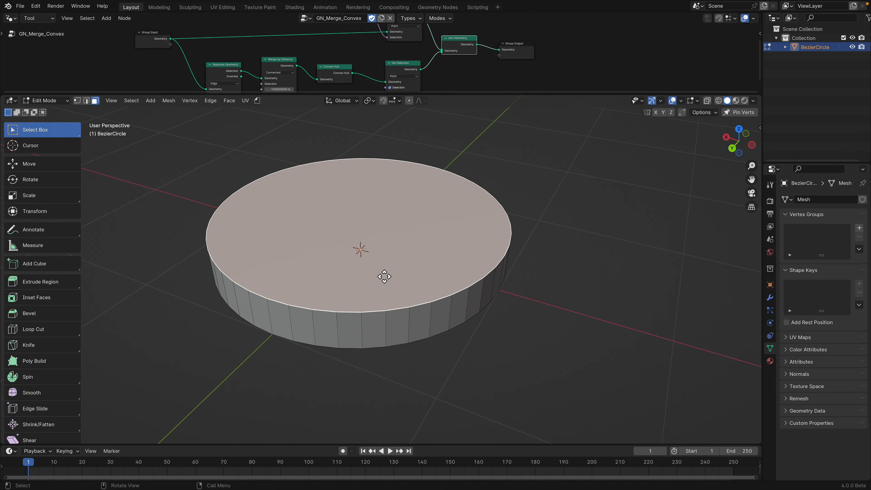
{"action": "left_click", "coordinate": [385, 260]}
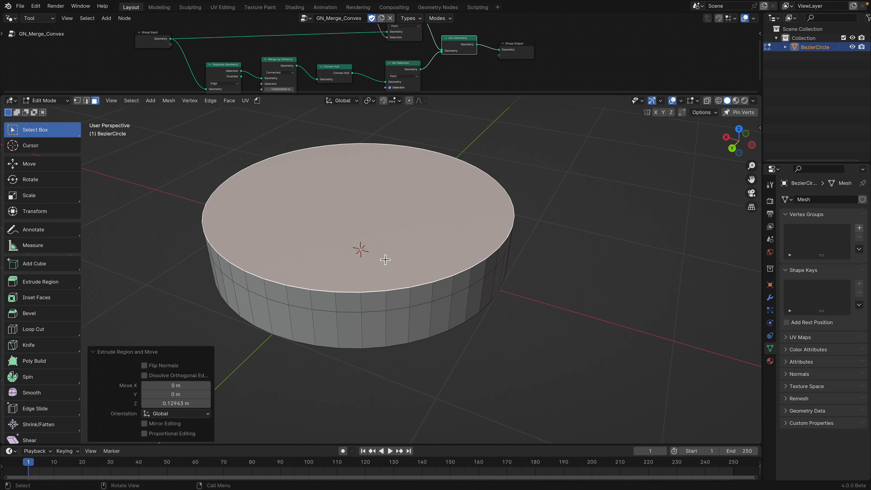
{"action": "key", "text": "s"}
{"action": "left_click", "coordinate": [401, 304]}
Step: Apply the GN_EdgeToCurve tool to the full ring of vertical edges around the disc's lower wall
{"action": "middle_click_drag", "start_coordinate": [400, 306], "coordinate": [399, 325]}
{"action": "left_click", "coordinate": [386, 318]}
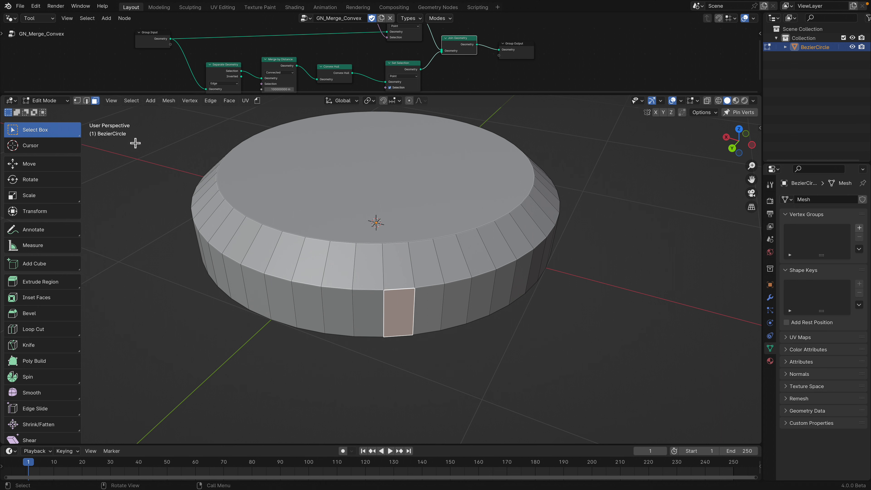
{"action": "left_click", "coordinate": [87, 101]}
{"action": "middle_click_drag", "start_coordinate": [364, 256], "coordinate": [359, 261]}
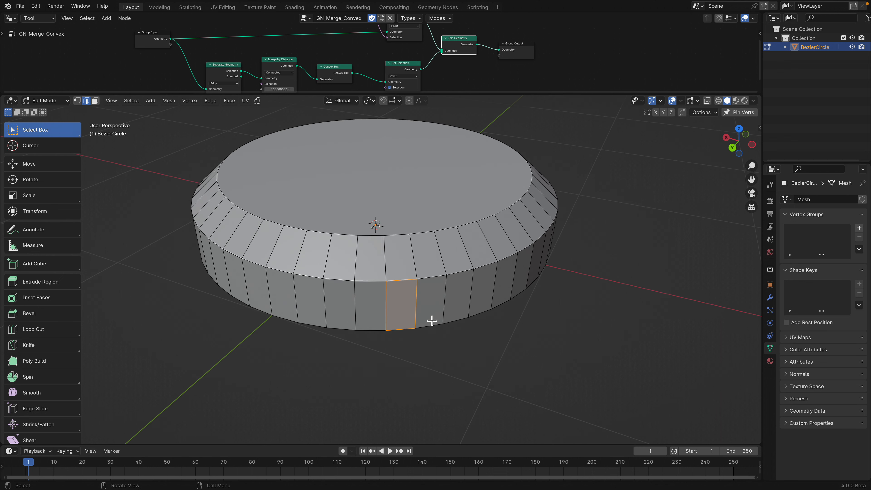
{"action": "left_click", "coordinate": [445, 311], "text": "ctrl+alt"}
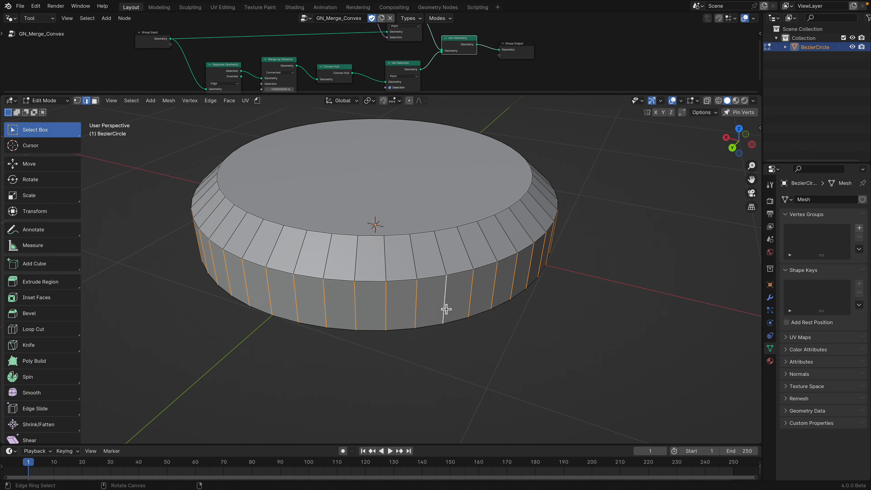
{"action": "mouse_move", "coordinate": [445, 311]}
{"action": "middle_mouse_down"}
{"action": "mouse_move", "coordinate": [400, 239]}
{"action": "mouse_move", "coordinate": [401, 289]}
{"action": "mouse_move", "coordinate": [436, 309]}
{"action": "middle_mouse_up"}
{"action": "left_click_drag", "start_coordinate": [339, 93], "coordinate": [321, 148]}
{"action": "left_click", "coordinate": [257, 141]}
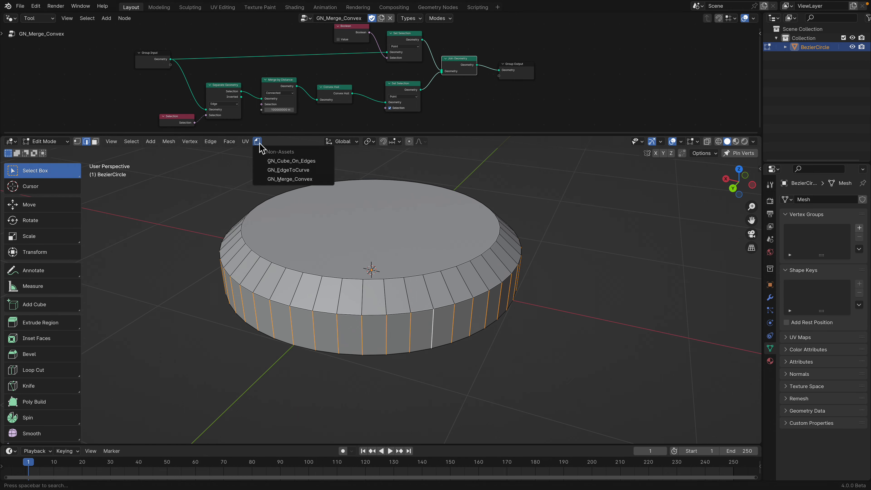
{"action": "left_click", "coordinate": [310, 171]}
Step: Display the GN_EdgeToCurve node graph and enlarge the node editor to show it fully
{"action": "left_click_drag", "start_coordinate": [441, 138], "coordinate": [436, 182]}
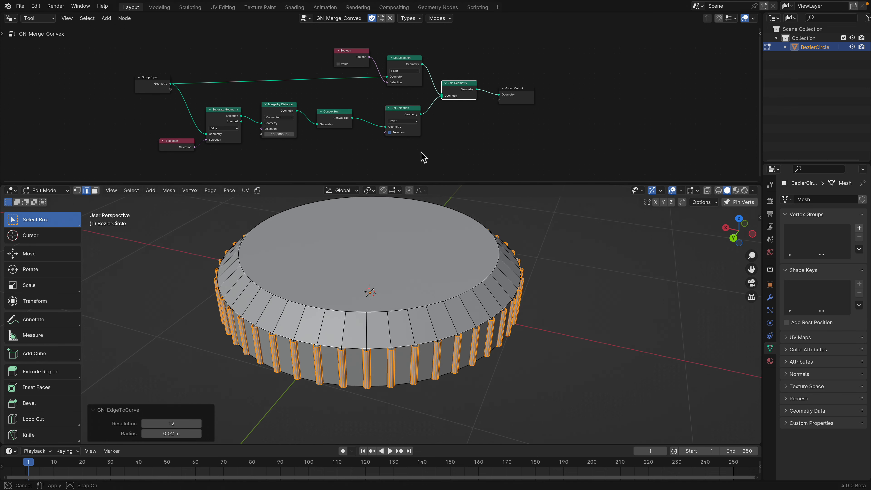
{"action": "left_click", "coordinate": [305, 18]}
{"action": "left_click", "coordinate": [314, 40]}
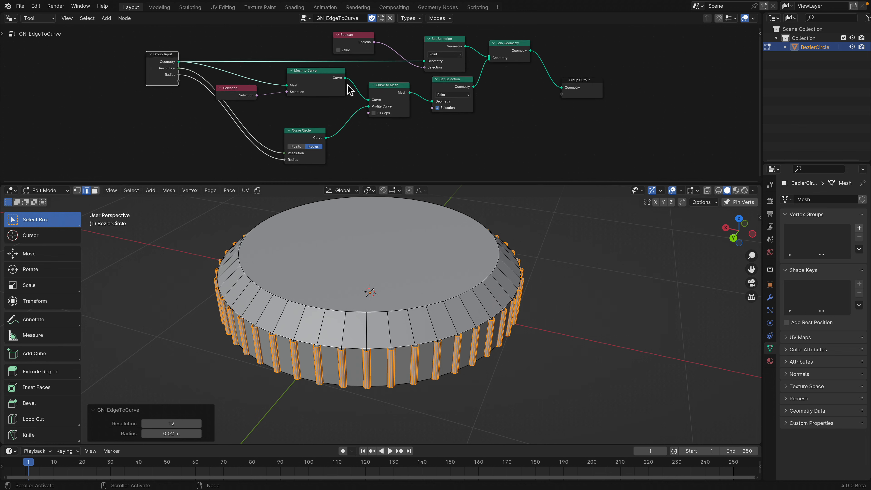
{"action": "left_click_drag", "start_coordinate": [421, 184], "coordinate": [419, 256]}
{"action": "scroll", "coordinate": [330, 198], "scroll_direction": "up", "scroll_amount": 2}
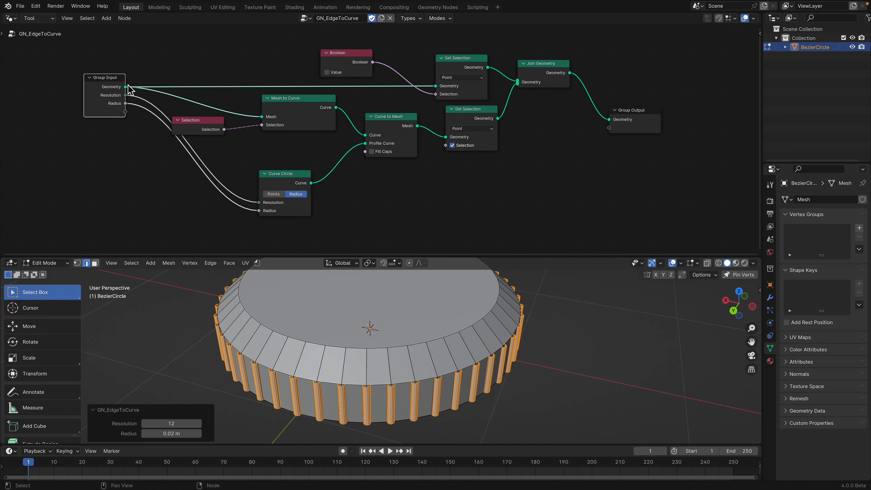
Step: Rearrange the Group Input, Selection, Mesh to Curve, Boolean, Set Selection and Join Geometry nodes into a more spread-out layout
{"action": "left_click_drag", "start_coordinate": [106, 79], "coordinate": [103, 77]}
{"action": "left_click_drag", "start_coordinate": [205, 126], "coordinate": [215, 129]}
{"action": "left_click_drag", "start_coordinate": [287, 117], "coordinate": [285, 124]}
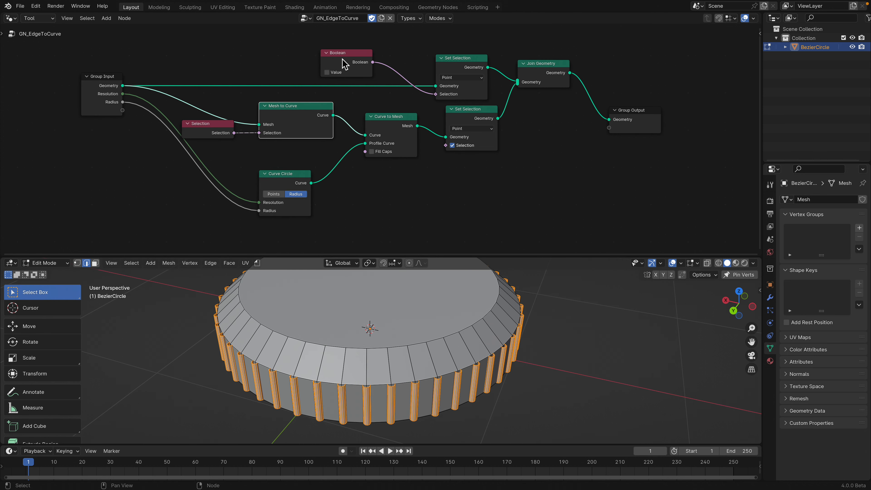
{"action": "left_click_drag", "start_coordinate": [346, 62], "coordinate": [371, 59]}
{"action": "left_click", "coordinate": [468, 68]}
{"action": "left_click_drag", "start_coordinate": [473, 116], "coordinate": [464, 122]}
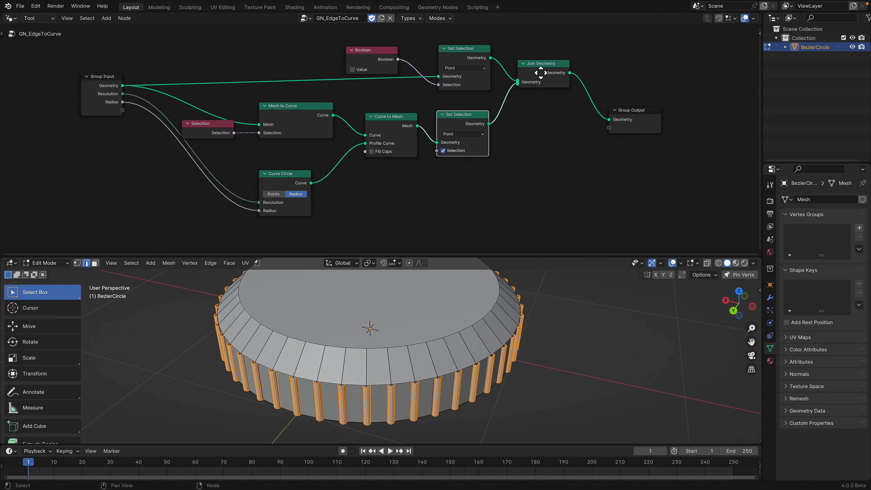
{"action": "left_click_drag", "start_coordinate": [535, 66], "coordinate": [549, 71]}
{"action": "left_click_drag", "start_coordinate": [461, 55], "coordinate": [473, 53]}
{"action": "left_click_drag", "start_coordinate": [383, 50], "coordinate": [388, 45]}
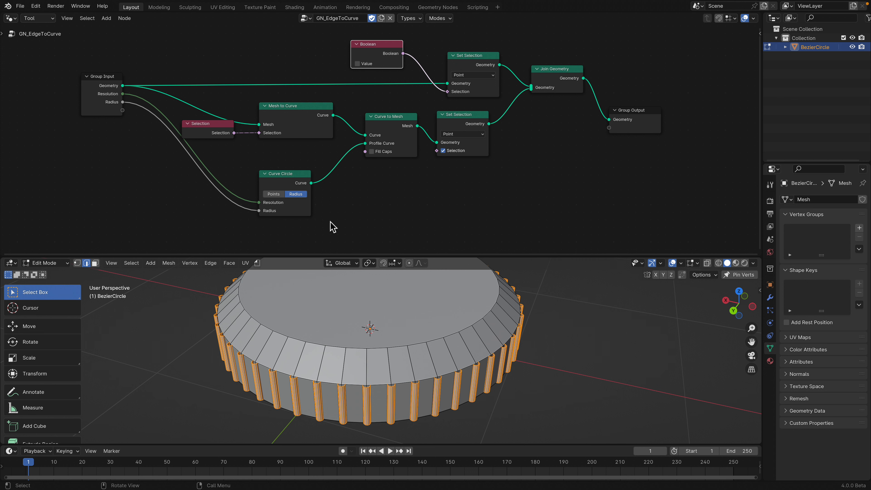
Step: Reposition the Selection, Mesh to Curve, Curve Circle, Curve to Mesh and lower Set Selection nodes along the curve branch
{"action": "left_click_drag", "start_coordinate": [215, 132], "coordinate": [199, 137]}
{"action": "left_click_drag", "start_coordinate": [279, 117], "coordinate": [271, 123]}
{"action": "left_click", "coordinate": [209, 141]}
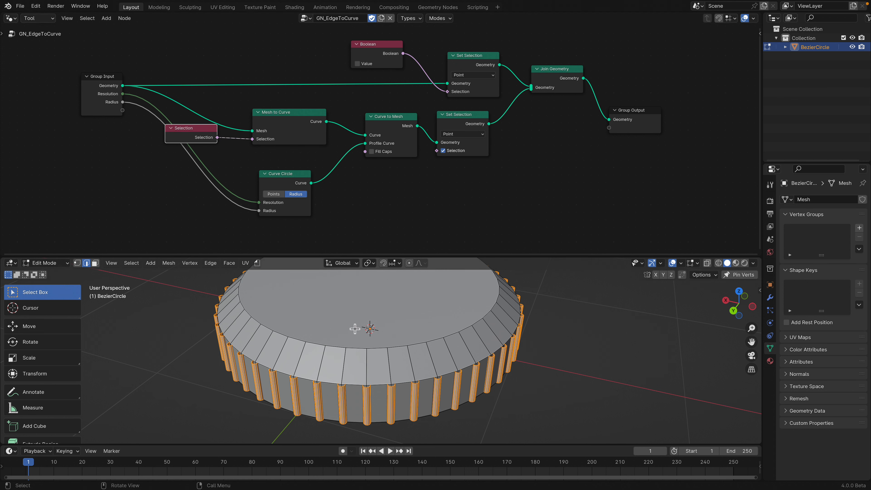
{"action": "left_click_drag", "start_coordinate": [290, 136], "coordinate": [289, 132]}
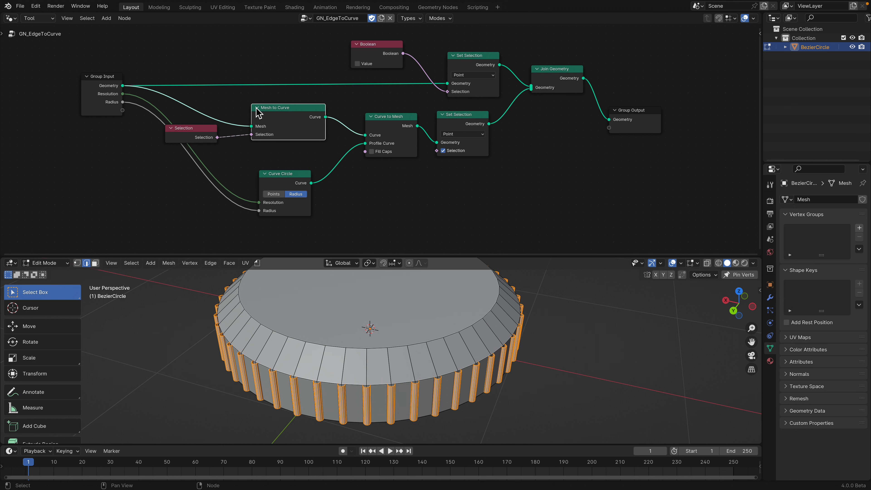
{"action": "left_click_drag", "start_coordinate": [276, 115], "coordinate": [272, 112]}
{"action": "left_click_drag", "start_coordinate": [286, 172], "coordinate": [267, 172]}
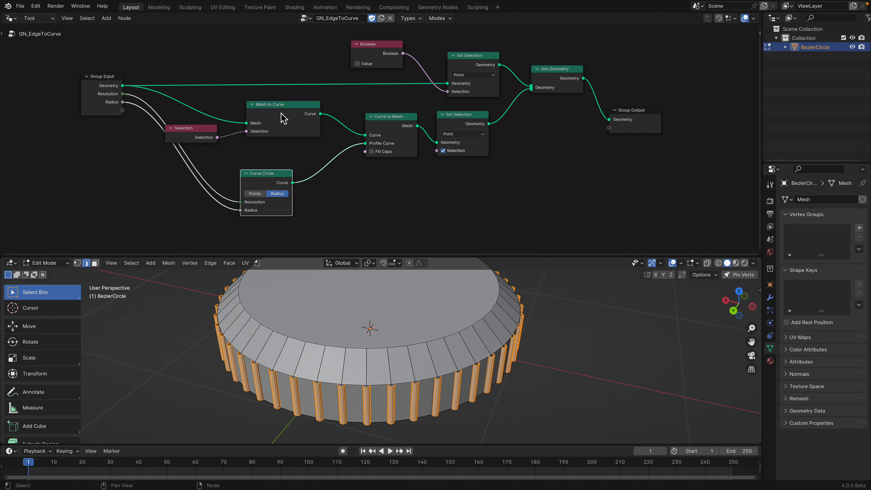
{"action": "left_click_drag", "start_coordinate": [283, 114], "coordinate": [284, 117]}
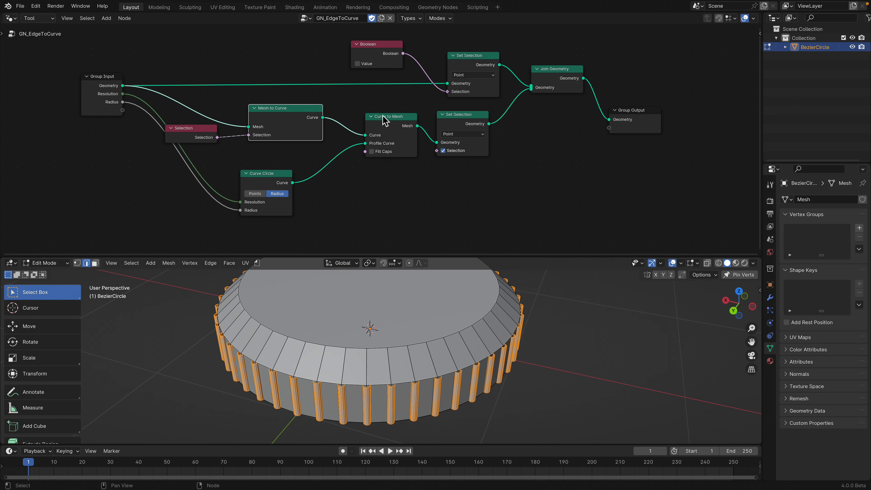
{"action": "left_click_drag", "start_coordinate": [385, 120], "coordinate": [367, 121]}
{"action": "mouse_move", "coordinate": [272, 175]}
{"action": "left_mouse_down"}
{"action": "mouse_move", "coordinate": [288, 175]}
{"action": "mouse_move", "coordinate": [287, 166]}
{"action": "left_mouse_up"}
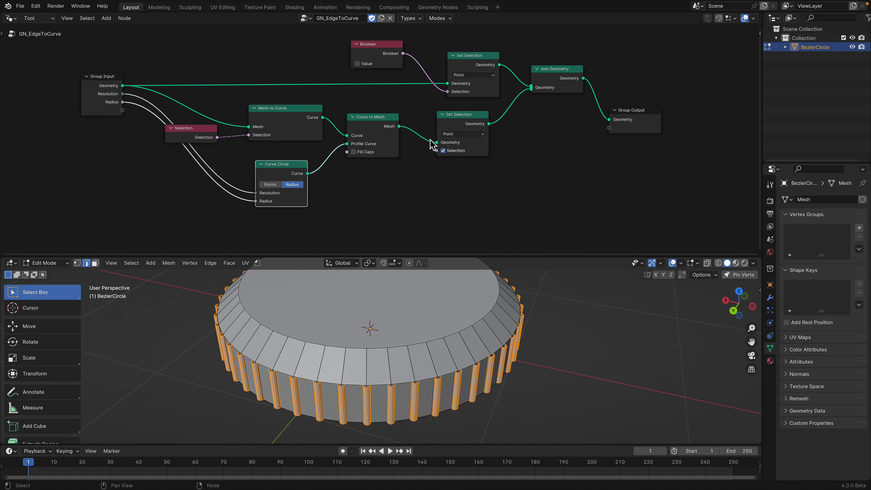
{"action": "left_click_drag", "start_coordinate": [460, 139], "coordinate": [466, 142]}
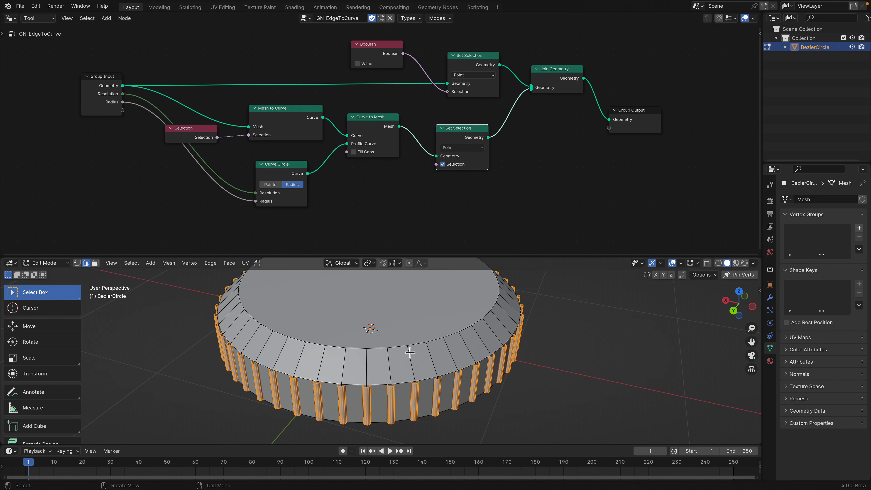
Step: Tidy the positions of both Set Selection nodes and the Boolean, Join Geometry and Group Output nodes
{"action": "middle_click_drag", "start_coordinate": [410, 352], "coordinate": [422, 348]}
{"action": "left_click_drag", "start_coordinate": [463, 137], "coordinate": [467, 137]}
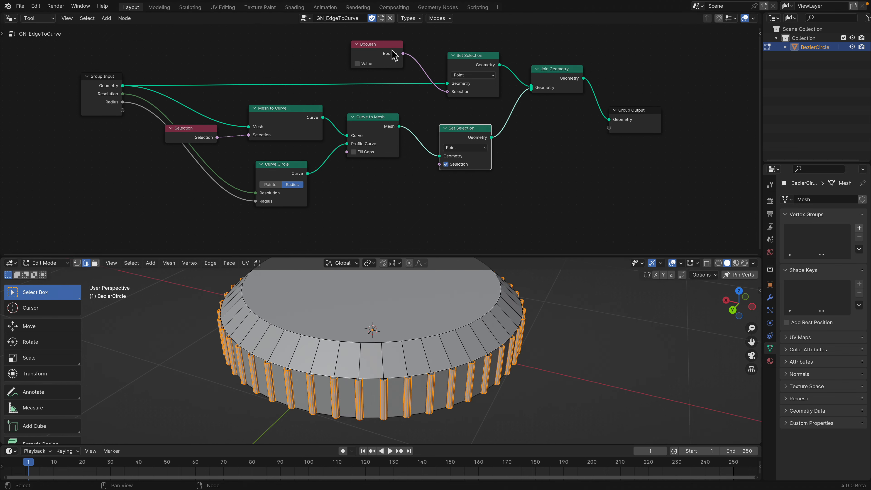
{"action": "left_click_drag", "start_coordinate": [392, 50], "coordinate": [387, 50]}
{"action": "left_click_drag", "start_coordinate": [461, 60], "coordinate": [465, 54]}
{"action": "left_click_drag", "start_coordinate": [547, 71], "coordinate": [543, 78]}
{"action": "left_click_drag", "start_coordinate": [628, 117], "coordinate": [624, 112]}
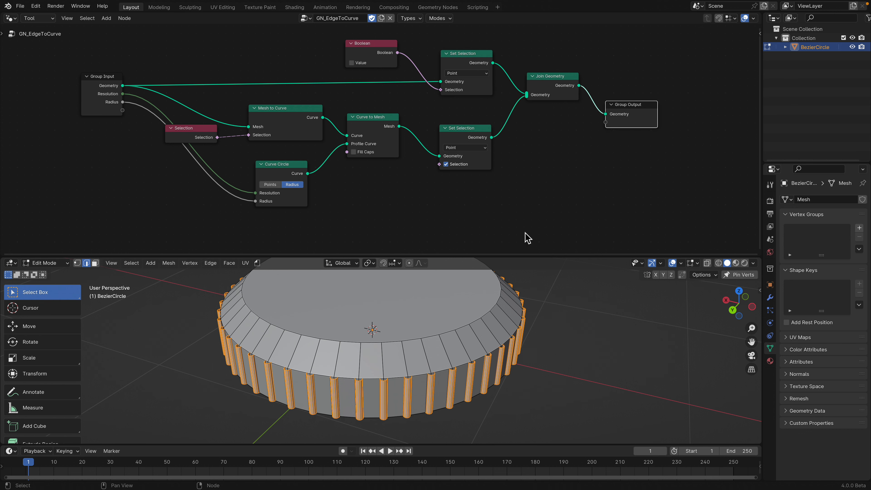
Step: Select the horizontal edge loop where the disc's vertical wall meets the sloped tier, giving the 3D viewport slightly more room
{"action": "left_click_drag", "start_coordinate": [502, 256], "coordinate": [502, 244]}
{"action": "middle_click_drag", "start_coordinate": [454, 319], "coordinate": [386, 364]}
{"action": "left_click", "coordinate": [422, 349], "text": "alt"}
{"action": "left_click", "coordinate": [407, 358]}
{"action": "scroll", "coordinate": [400, 359], "scroll_direction": "up", "scroll_amount": 1}
{"action": "left_click", "coordinate": [385, 365], "text": "ctrl"}
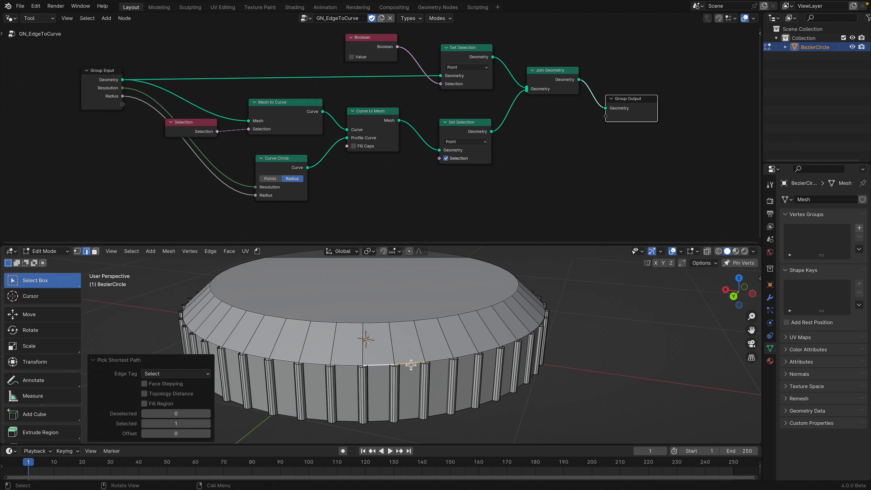
{"action": "left_click", "coordinate": [434, 362], "text": "alt"}
{"action": "middle_click_drag", "start_coordinate": [434, 363], "coordinate": [386, 382]}
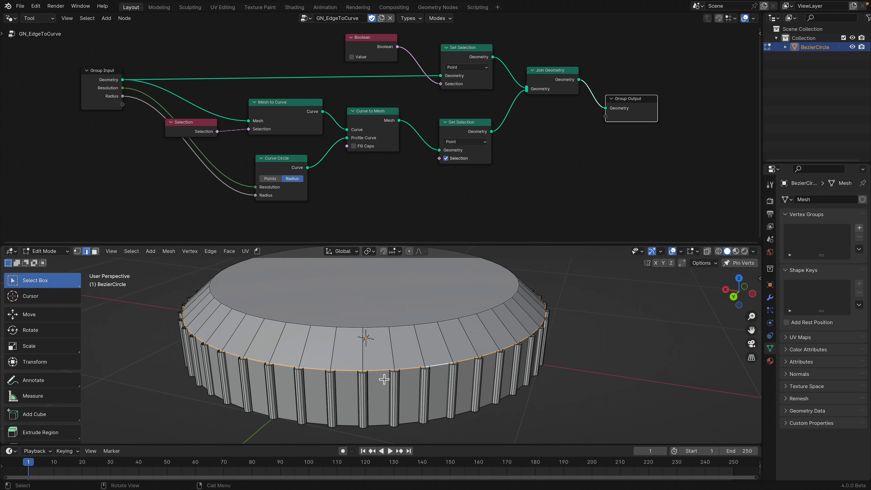
{"action": "left_click", "coordinate": [388, 330], "text": "alt"}
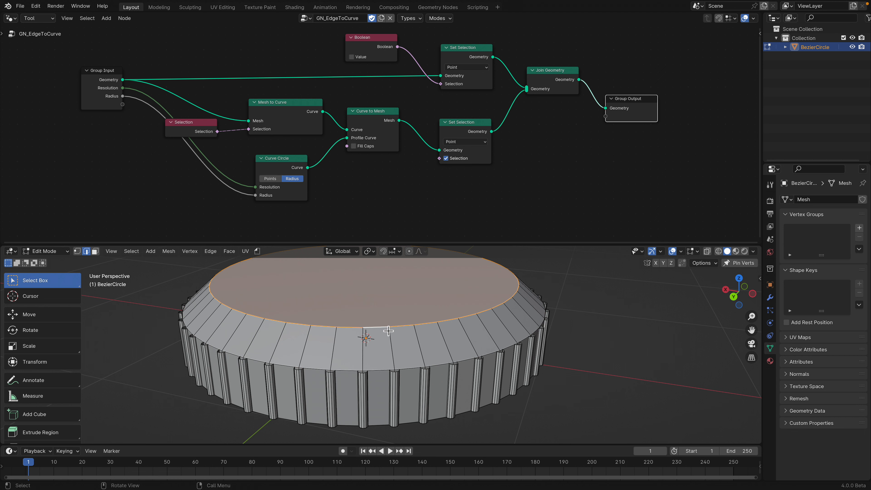
{"action": "left_click", "coordinate": [381, 371], "text": "alt"}
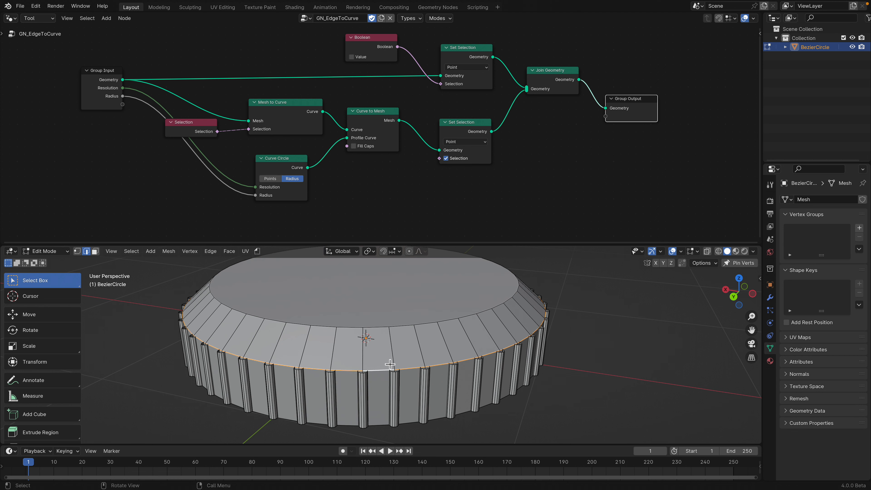
Step: Try to apply GN_EdgeToCurve to the wall's upper and bottom edge loops together, and undo it
{"action": "mouse_move", "coordinate": [380, 374]}
{"action": "middle_mouse_down"}
{"action": "mouse_move", "coordinate": [374, 346]}
{"action": "mouse_move", "coordinate": [366, 383]}
{"action": "middle_mouse_up"}
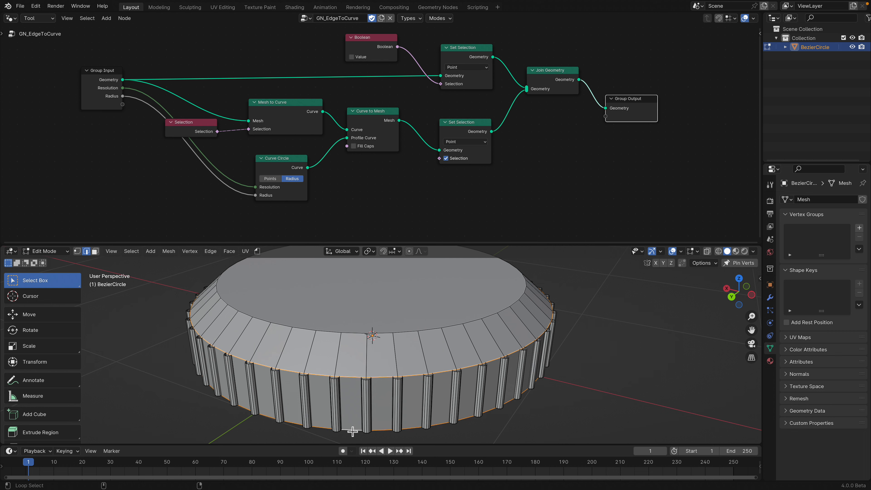
{"action": "middle_click_drag", "start_coordinate": [352, 430], "coordinate": [341, 393]}
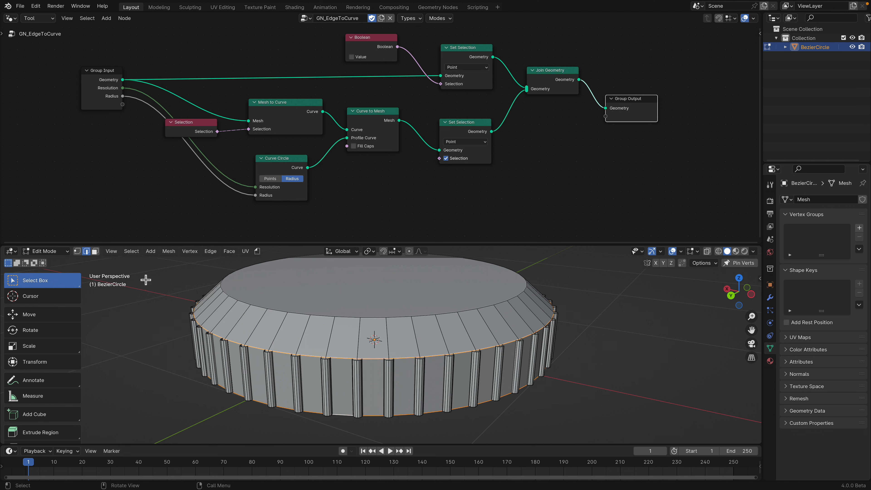
{"action": "left_click", "coordinate": [257, 255]}
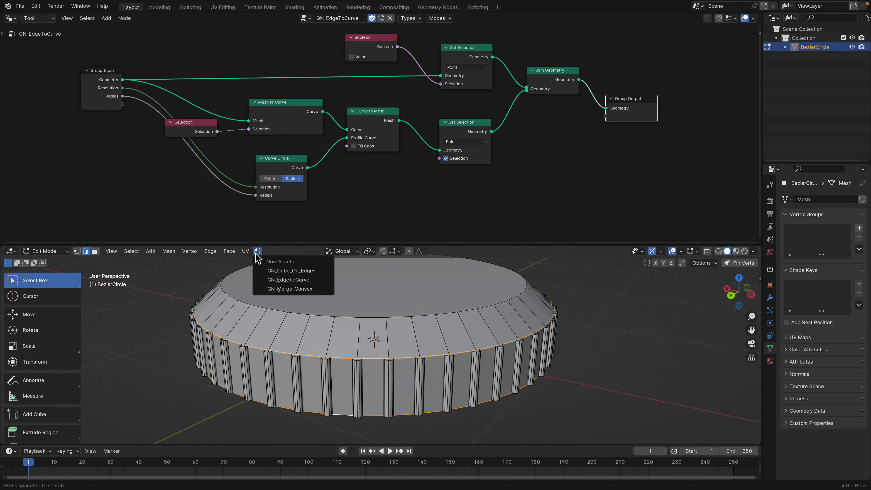
{"action": "left_click", "coordinate": [310, 280]}
{"action": "scroll", "coordinate": [306, 356], "scroll_direction": "down", "scroll_amount": 2}
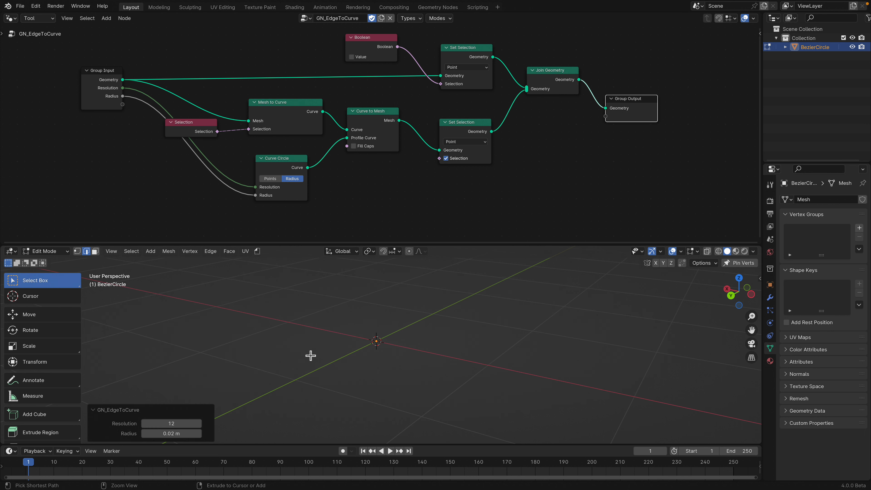
{"action": "key", "text": "ctrl+z"}
Step: Try to apply GN_EdgeToCurve to only the edge loop along the top of the vertical wall, and undo it
{"action": "left_click", "coordinate": [337, 355]}
{"action": "left_click", "coordinate": [338, 355], "text": "alt"}
{"action": "scroll", "coordinate": [311, 316], "scroll_direction": "up", "scroll_amount": 1}
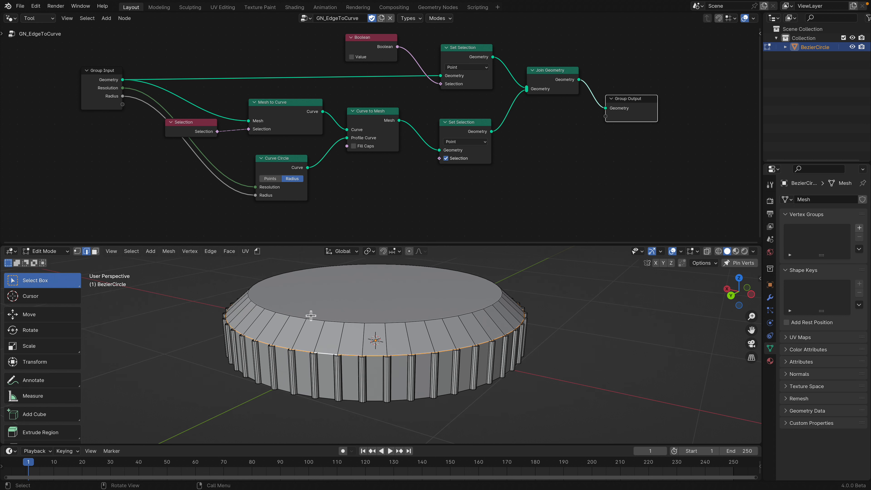
{"action": "left_click", "coordinate": [259, 252]}
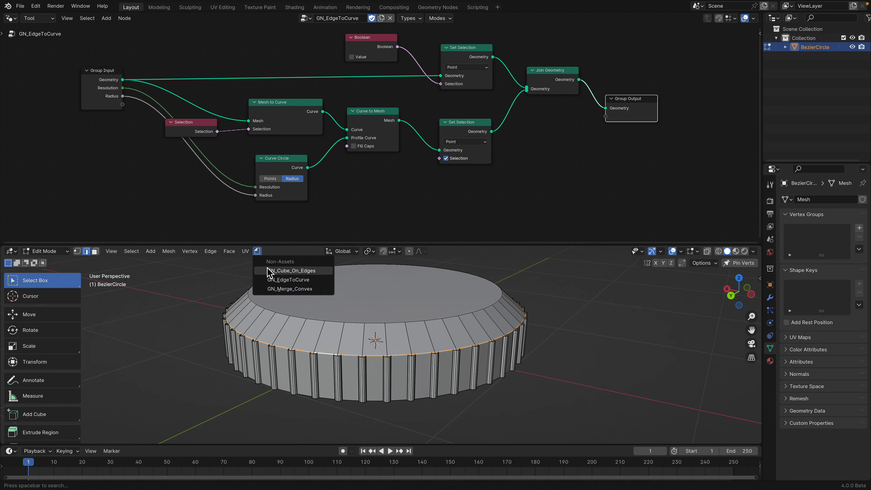
{"action": "left_click", "coordinate": [286, 277]}
{"action": "key", "text": "ctrl+z"}
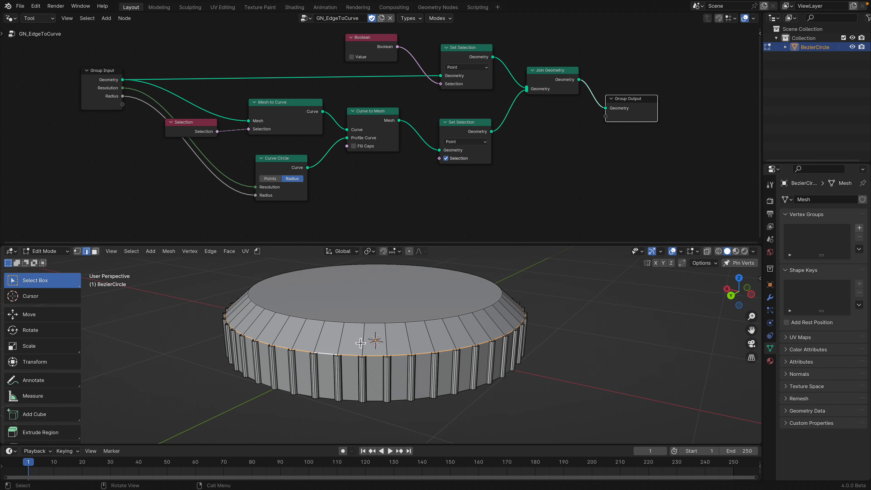
Step: Try to apply GN_EdgeToCurve to the edge loop around the disc's top face, undo it, and return to Object Mode
{"action": "scroll", "coordinate": [361, 361], "scroll_direction": "up", "scroll_amount": 1}
{"action": "left_click", "coordinate": [378, 343]}
{"action": "left_click", "coordinate": [375, 345], "text": "alt"}
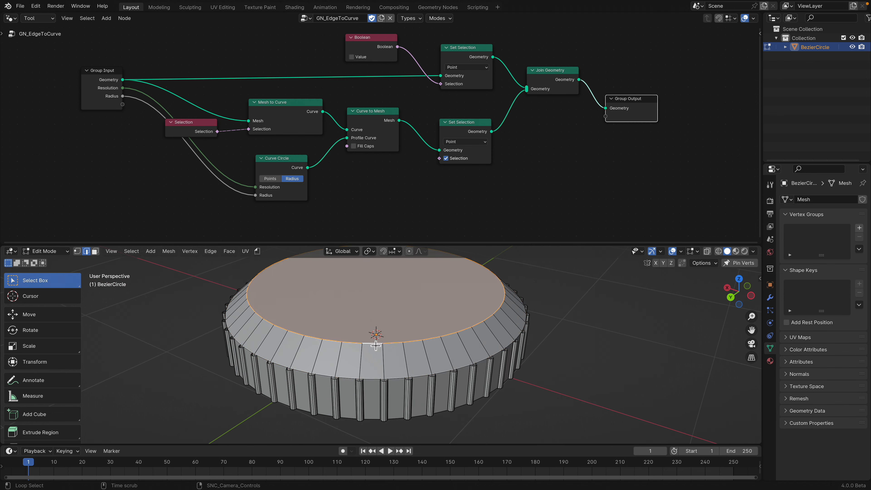
{"action": "left_click", "coordinate": [257, 251]}
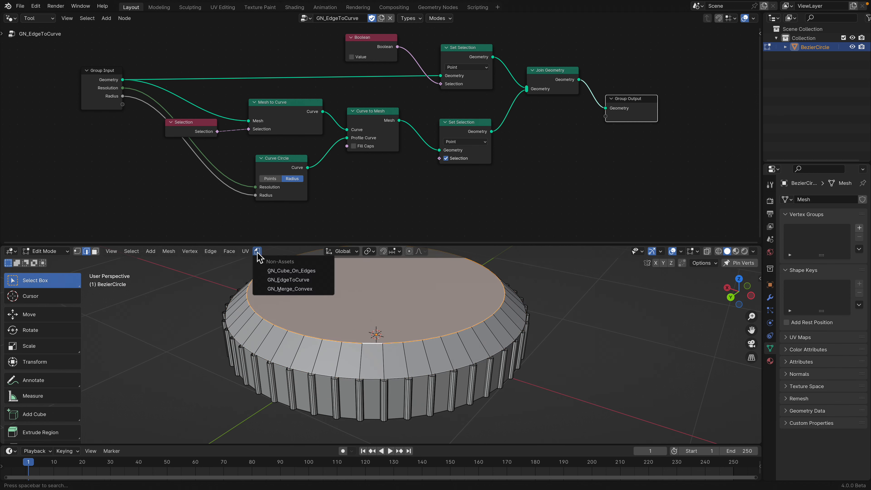
{"action": "left_click", "coordinate": [280, 282]}
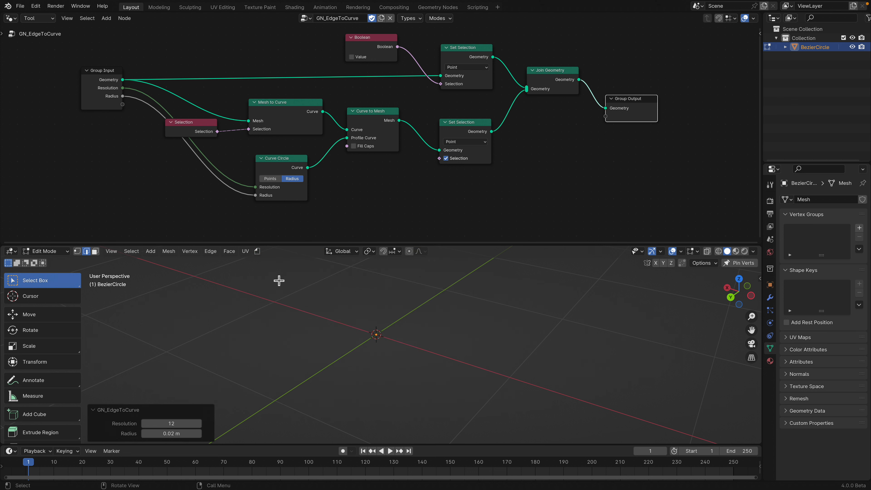
{"action": "key", "text": "ctrl+z"}
{"action": "left_click", "coordinate": [48, 251]}
{"action": "left_click", "coordinate": [39, 263]}
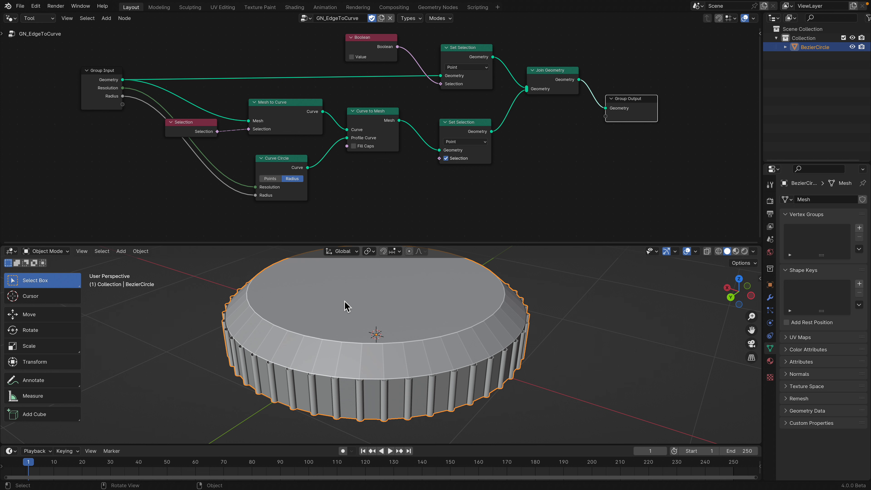
Step: Extrude the disc's round top face straight up by about 0.21 m
{"action": "key", "text": "Tab"}
{"action": "scroll", "coordinate": [357, 311], "scroll_direction": "down", "scroll_amount": 3}
{"action": "key", "text": "3"}
{"action": "left_click", "coordinate": [382, 327]}
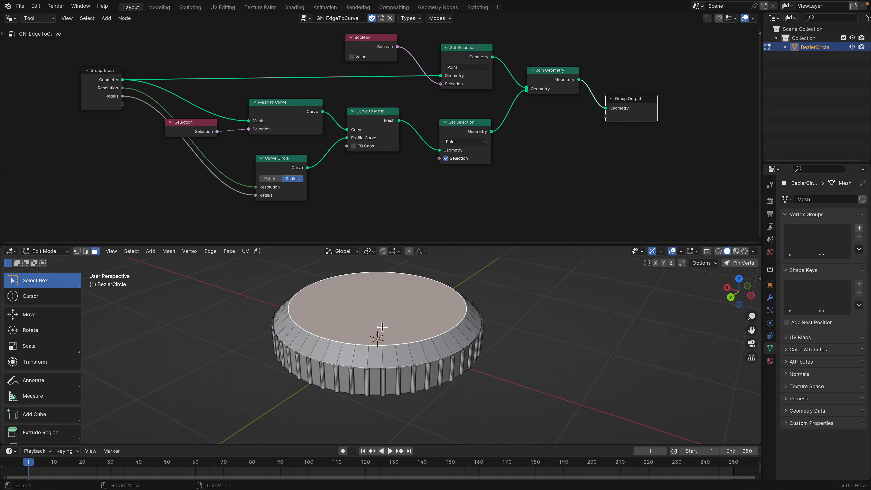
{"action": "middle_click_drag", "start_coordinate": [383, 327], "coordinate": [386, 324]}
{"action": "key", "text": "e"}
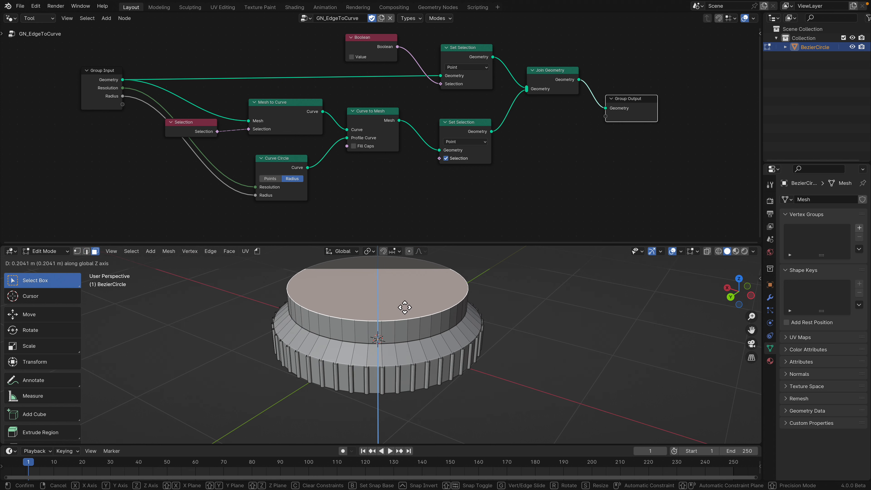
{"action": "left_click", "coordinate": [405, 302]}
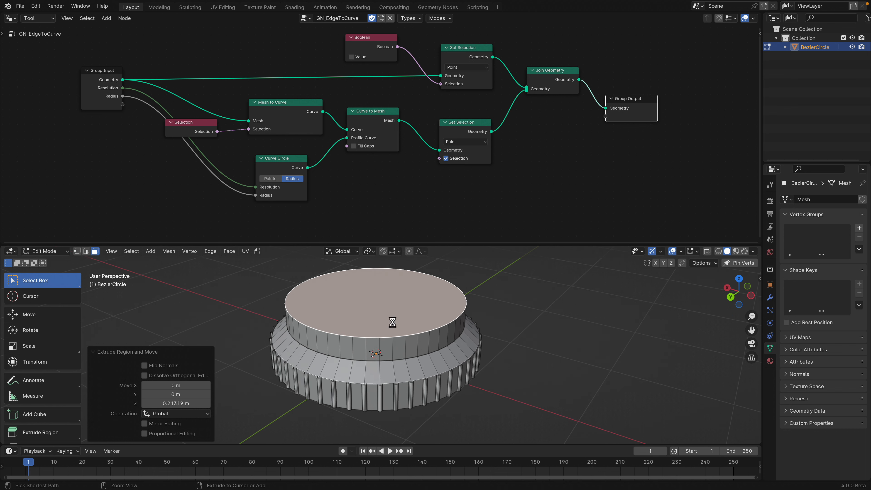
Step: Save the file, and save an incremented copy as GNTOOL_cube_on_edges_005.blend
{"action": "key", "text": "ctrl+s"}
{"action": "key", "text": "Tab"}
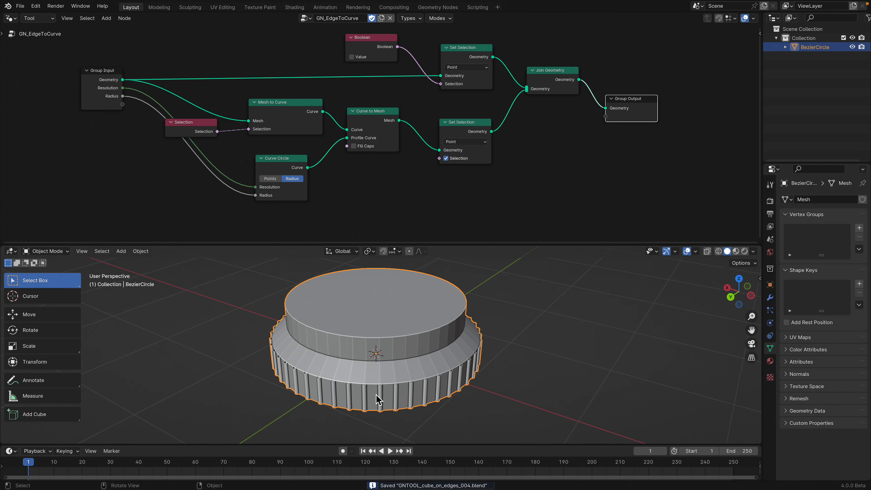
{"action": "left_click", "coordinate": [20, 6]}
{"action": "left_click", "coordinate": [32, 83]}
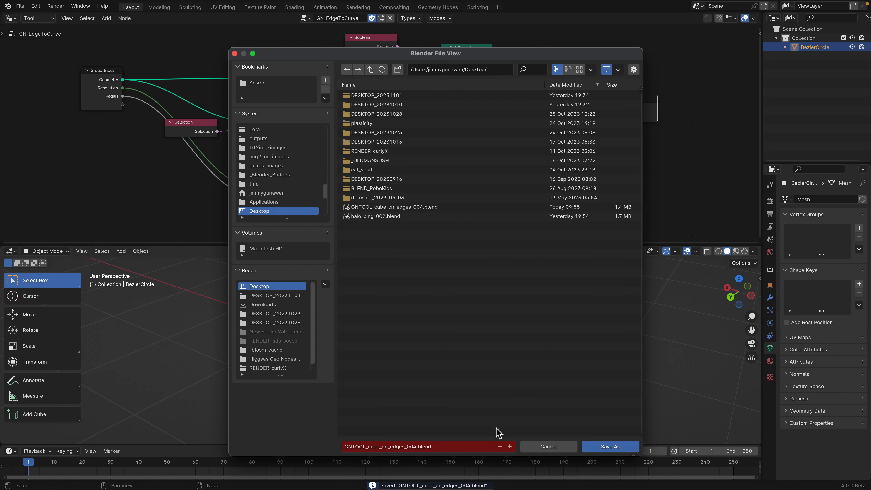
{"action": "left_click", "coordinate": [510, 446]}
{"action": "left_click", "coordinate": [605, 447]}
{"action": "key", "text": "Tab"}
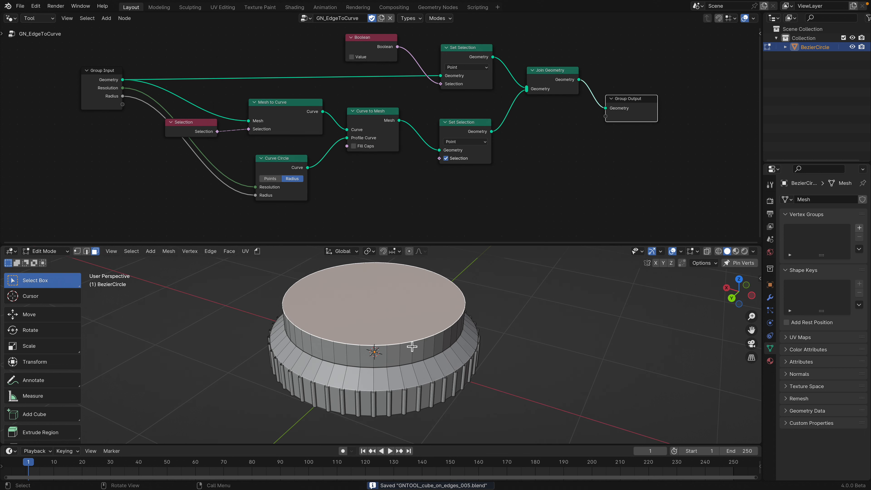
{"action": "left_click", "coordinate": [411, 348]}
{"action": "left_click", "coordinate": [420, 345], "text": "alt"}
{"action": "scroll", "coordinate": [405, 370], "scroll_direction": "up", "scroll_amount": 1}
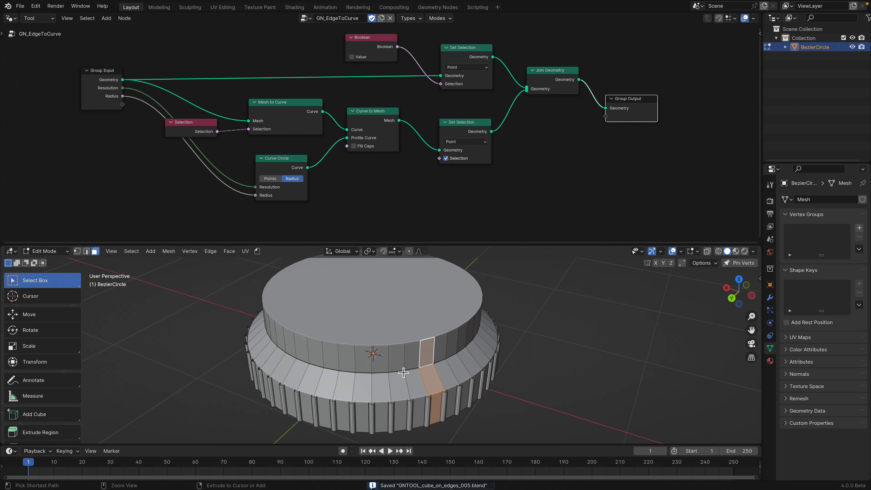
{"action": "left_click", "coordinate": [402, 371], "text": "ctrl"}
{"action": "scroll", "coordinate": [405, 374], "scroll_direction": "up", "scroll_amount": 1}
{"action": "scroll", "coordinate": [404, 375], "scroll_direction": "up", "scroll_amount": 2}
{"action": "left_click", "coordinate": [369, 418], "text": "ctrl"}
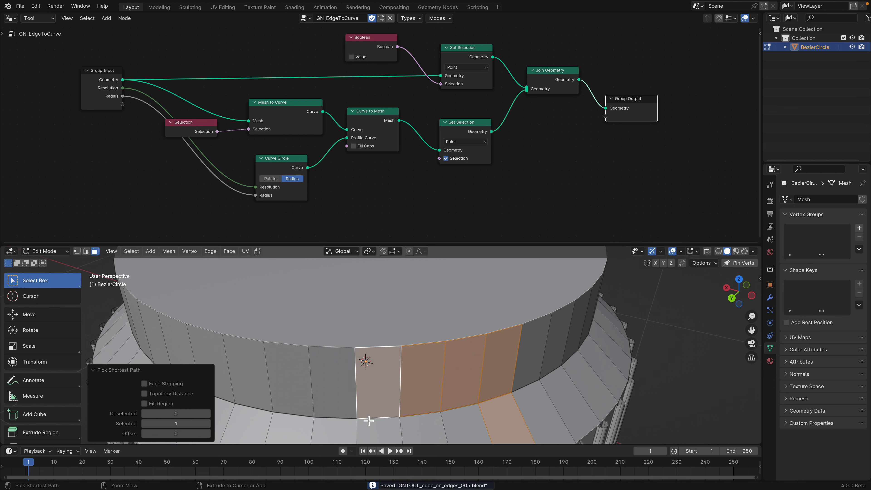
{"action": "left_click", "coordinate": [382, 419], "text": "alt"}
{"action": "scroll", "coordinate": [380, 412], "scroll_direction": "down", "scroll_amount": 1}
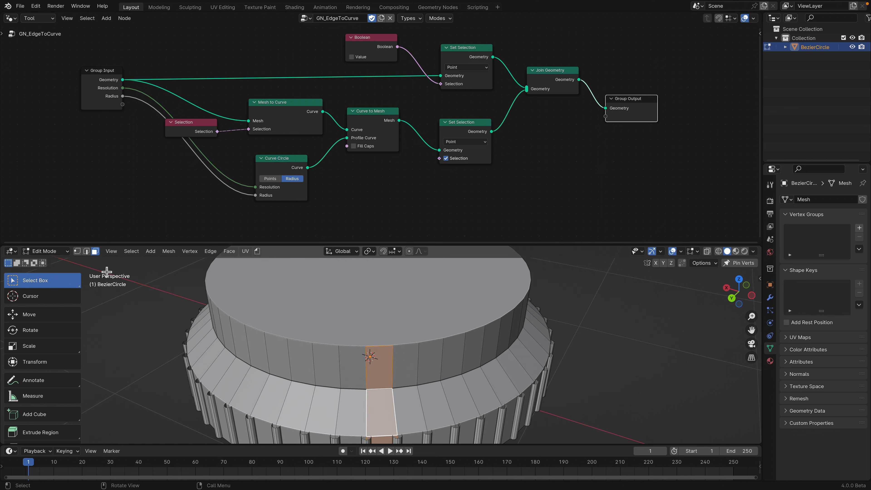
Step: Try to apply GN_EdgeToCurve to the edge loop at the base of the raised tier's wall, undo it, and return to Object Mode
{"action": "left_click", "coordinate": [87, 252]}
{"action": "left_click", "coordinate": [397, 390], "text": "alt"}
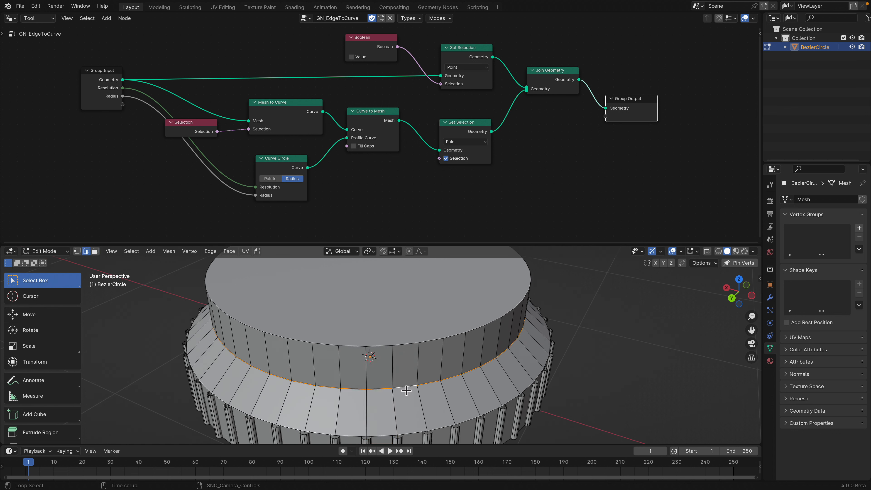
{"action": "middle_click_drag", "start_coordinate": [398, 391], "coordinate": [397, 345]}
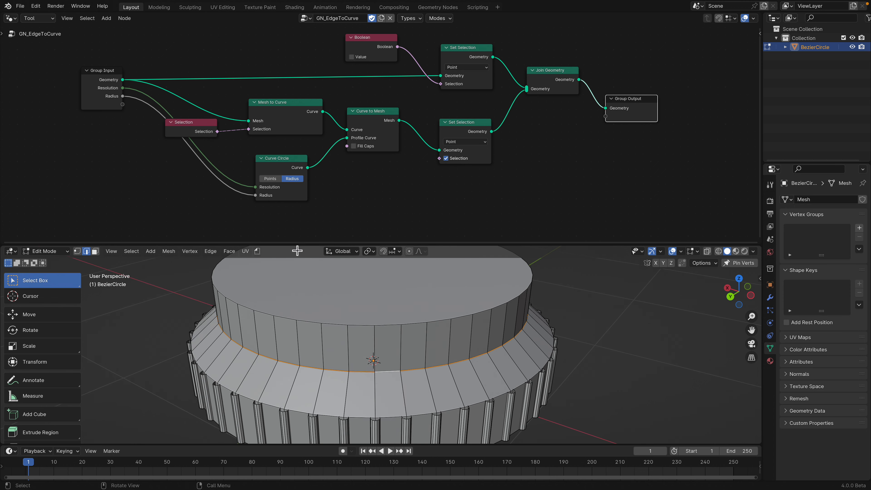
{"action": "left_click_drag", "start_coordinate": [301, 242], "coordinate": [295, 223]}
{"action": "left_click", "coordinate": [258, 230]}
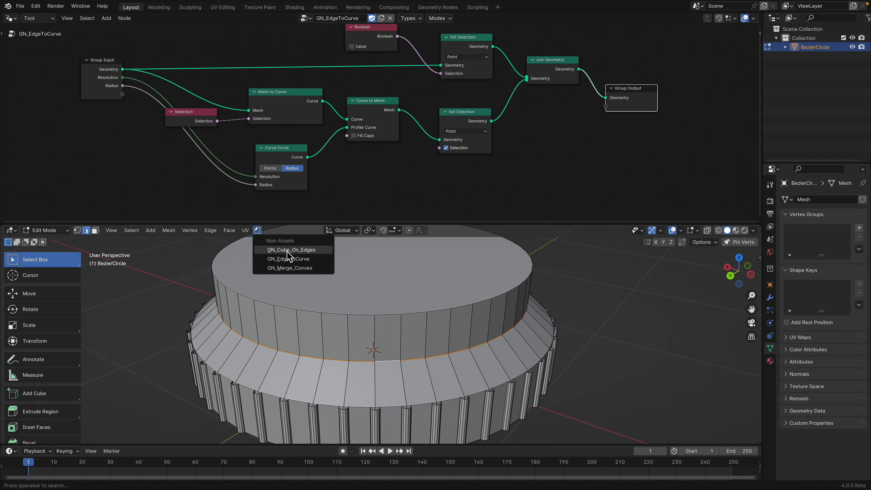
{"action": "left_click", "coordinate": [291, 258]}
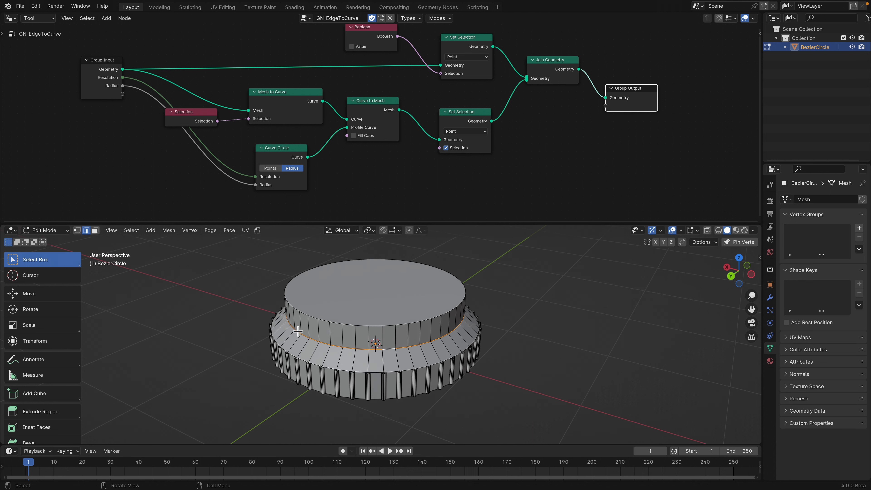
{"action": "left_click", "coordinate": [46, 230]}
{"action": "left_click", "coordinate": [50, 241]}
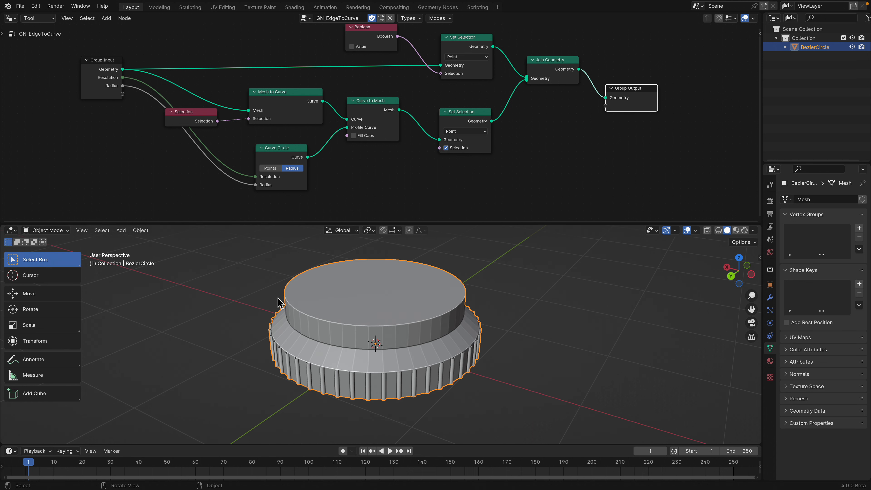
Step: Apply GN_Cube_On_Edges to the ring of vertical edges around the raised tier's wall
{"action": "key", "text": "Tab"}
{"action": "left_click", "coordinate": [350, 343], "text": "ctrl"}
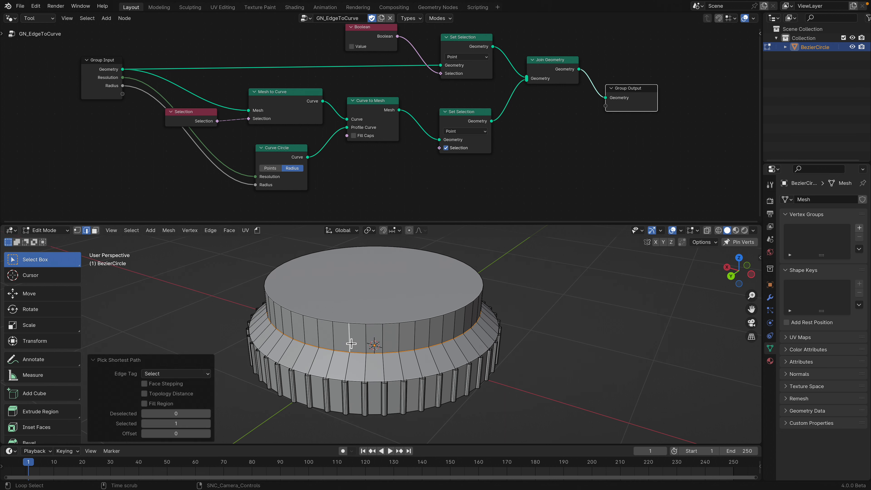
{"action": "left_click", "coordinate": [351, 343], "text": "ctrl+alt"}
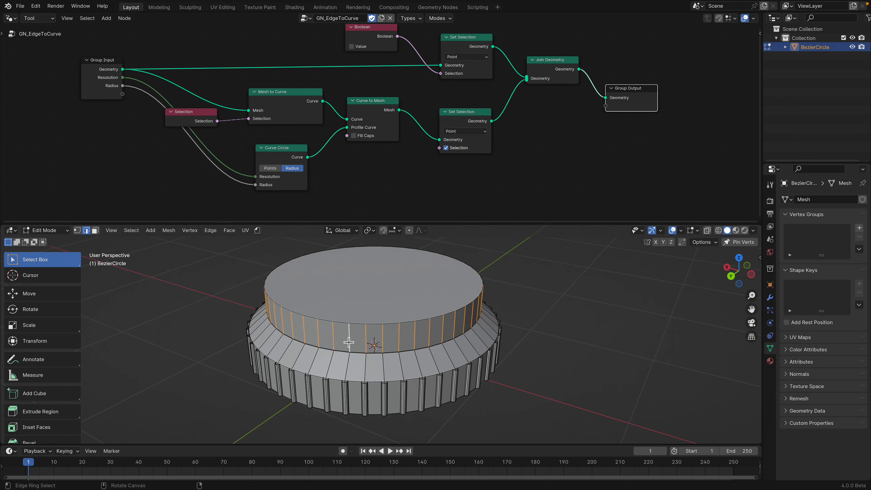
{"action": "middle_click_drag", "start_coordinate": [362, 343], "coordinate": [368, 344]}
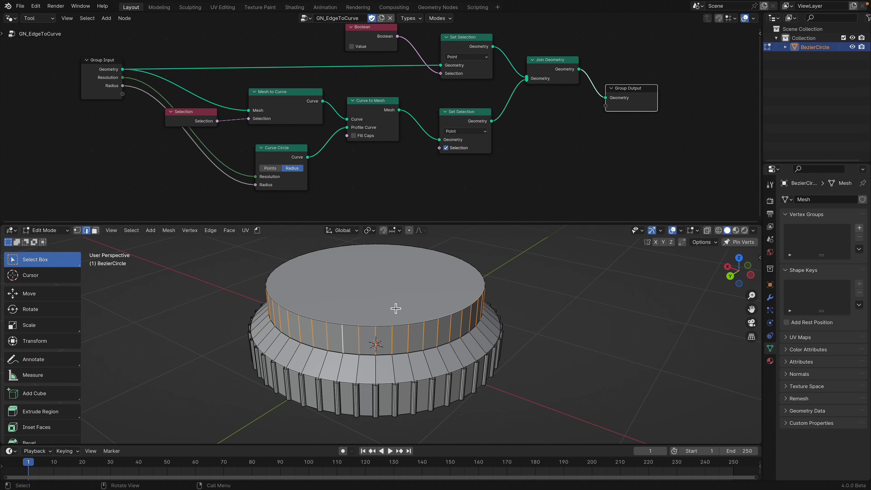
{"action": "left_click", "coordinate": [260, 231]}
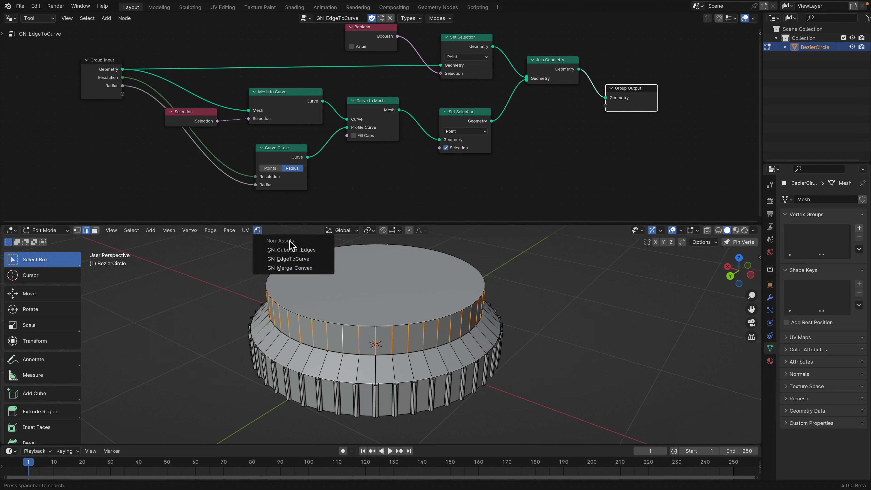
{"action": "left_click", "coordinate": [320, 250]}
{"action": "middle_click_drag", "start_coordinate": [390, 307], "coordinate": [239, 373]}
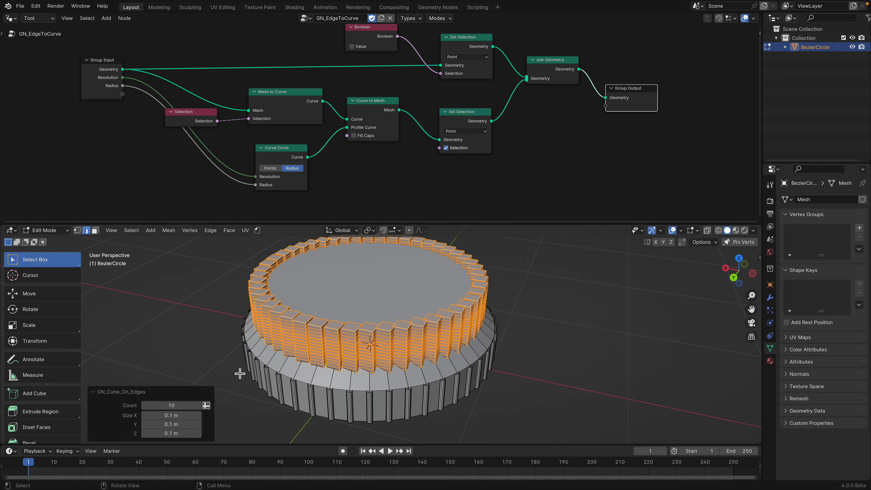
Step: Set the cubes' Count to 1, Size X to 0.74 m and Size Y and Z to 0.044 m, and deselect everything
{"action": "left_click", "coordinate": [176, 406]}
{"action": "key", "text": "Return"}
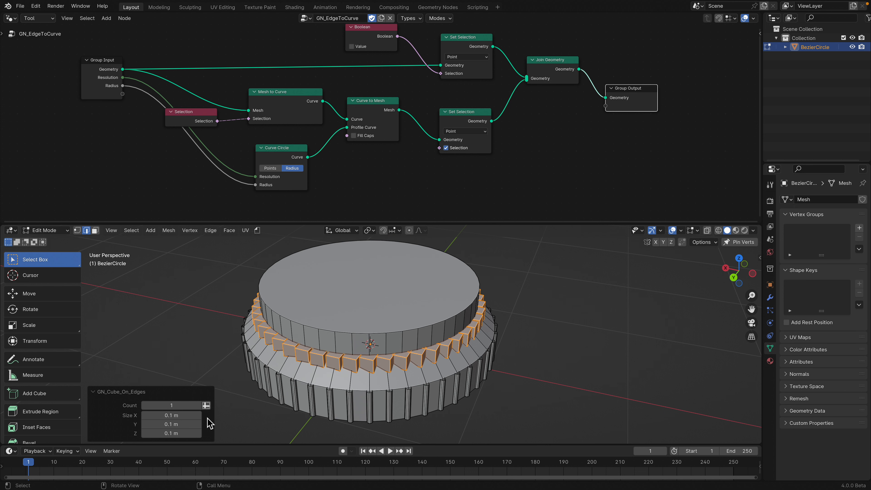
{"action": "mouse_move", "coordinate": [278, 407]}
{"action": "middle_mouse_down"}
{"action": "mouse_move", "coordinate": [317, 395]}
{"action": "mouse_move", "coordinate": [285, 401]}
{"action": "middle_mouse_up"}
{"action": "left_click_drag", "start_coordinate": [172, 415], "coordinate": [161, 433]}
{"action": "middle_click_drag", "start_coordinate": [382, 358], "coordinate": [374, 391]}
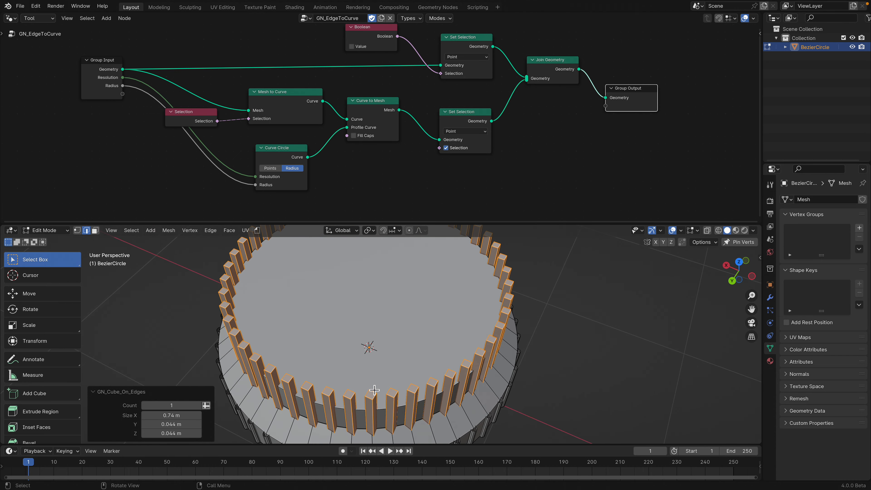
{"action": "key", "text": "alt+a"}
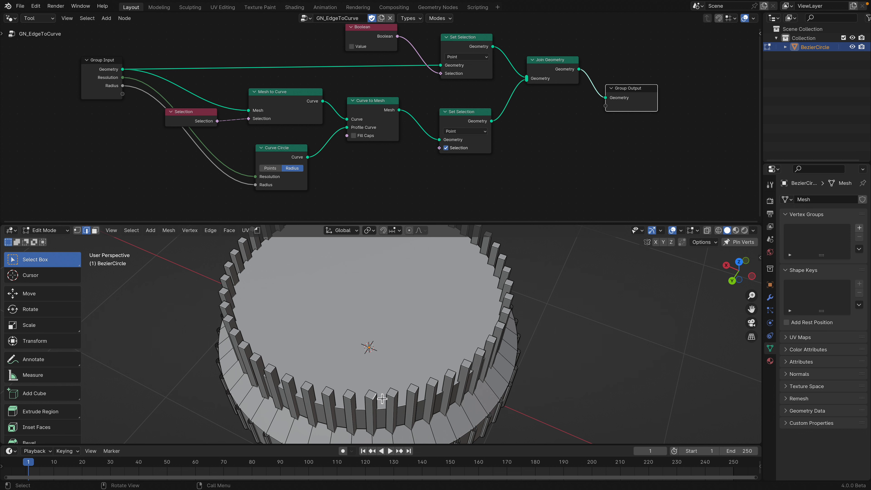
Step: Give the 3D viewport more height and run GN_Merge_Convex on the mesh with nothing selected
{"action": "middle_click_drag", "start_coordinate": [374, 395], "coordinate": [367, 390]}
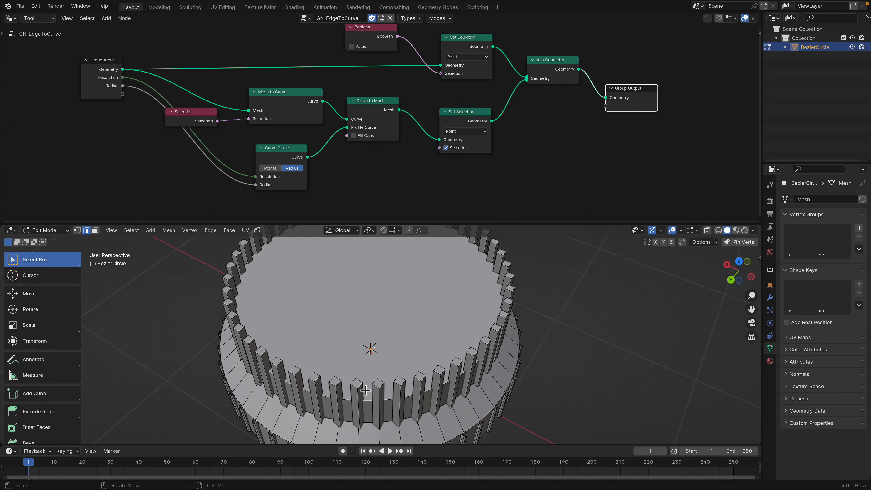
{"action": "left_click_drag", "start_coordinate": [311, 227], "coordinate": [311, 174]}
{"action": "left_click", "coordinate": [257, 179]}
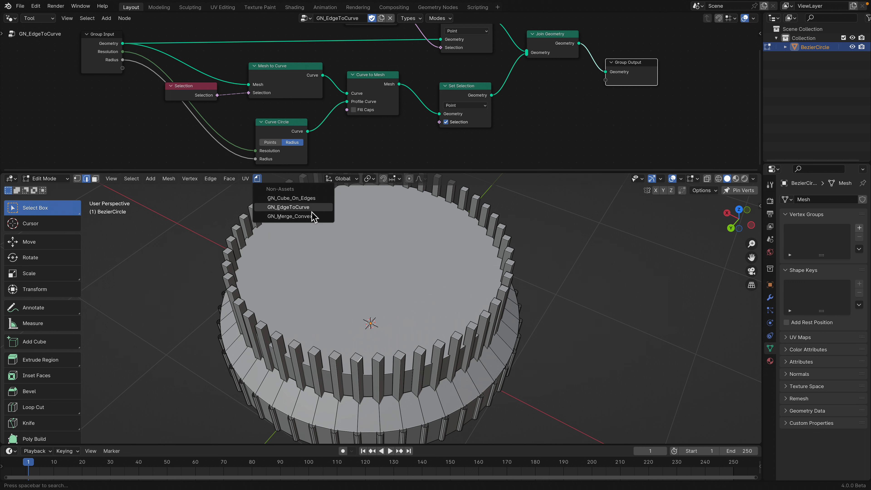
{"action": "left_click", "coordinate": [301, 216]}
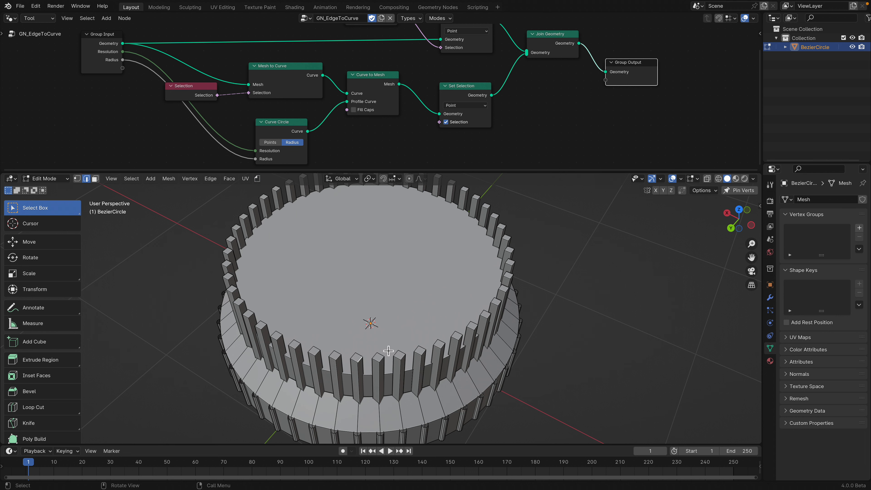
{"action": "scroll", "coordinate": [334, 374], "scroll_direction": "up", "scroll_amount": 2}
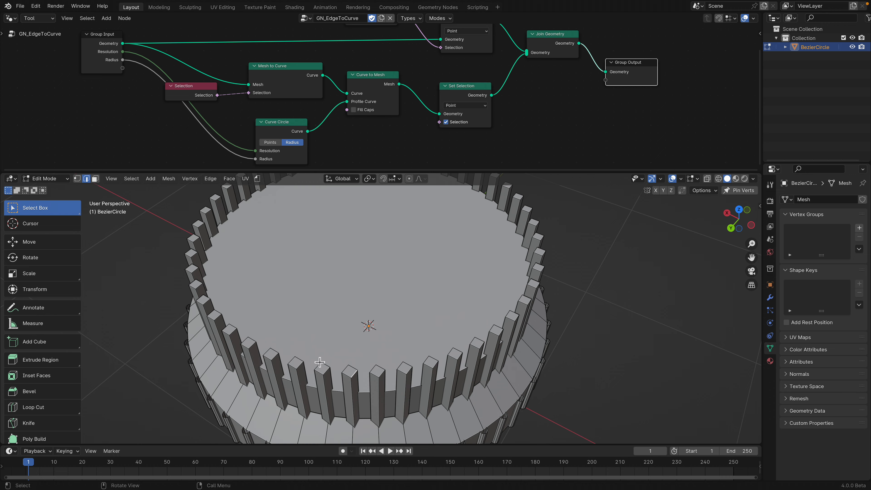
{"action": "middle_click_drag", "start_coordinate": [319, 362], "coordinate": [334, 348]}
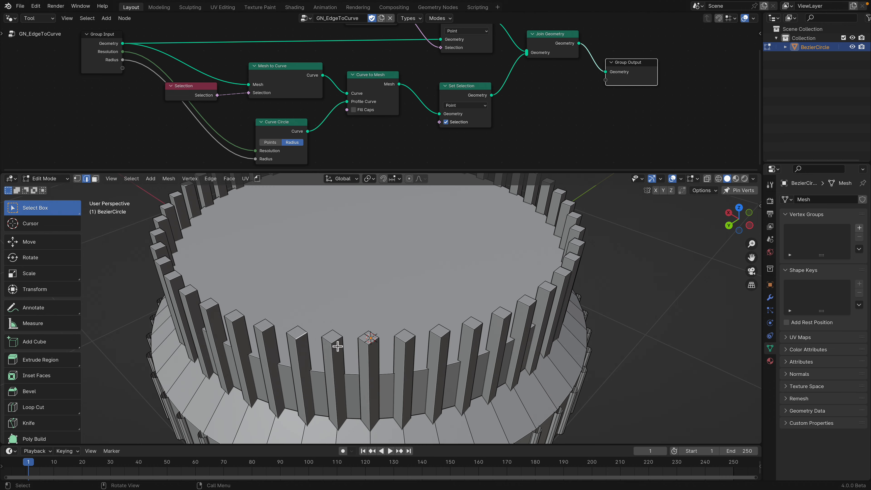
{"action": "left_click", "coordinate": [377, 343], "text": "shift"}
{"action": "left_click", "coordinate": [513, 319], "text": "shift"}
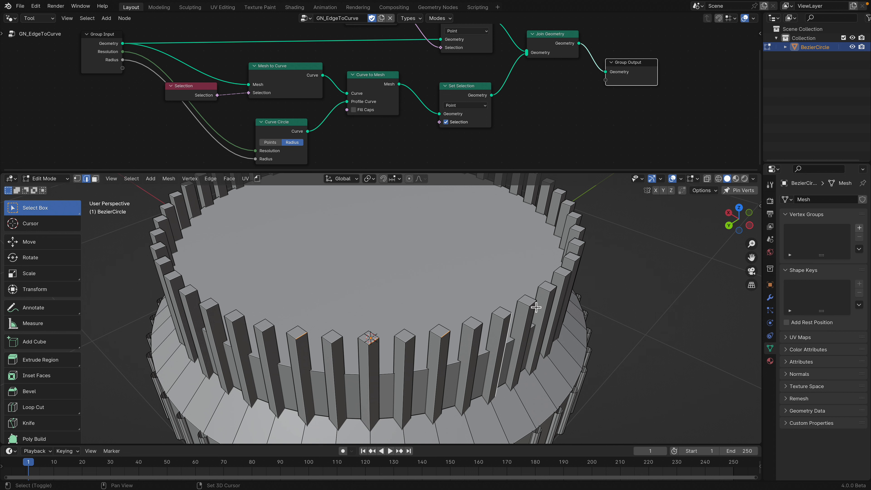
Step: Try to run GN_Merge_Convex on single top edges selected across several of the railing posts, and undo it
{"action": "left_click", "coordinate": [508, 316]}
{"action": "middle_click_drag", "start_coordinate": [503, 315], "coordinate": [494, 318]}
{"action": "scroll", "coordinate": [469, 331], "scroll_direction": "up", "scroll_amount": 3}
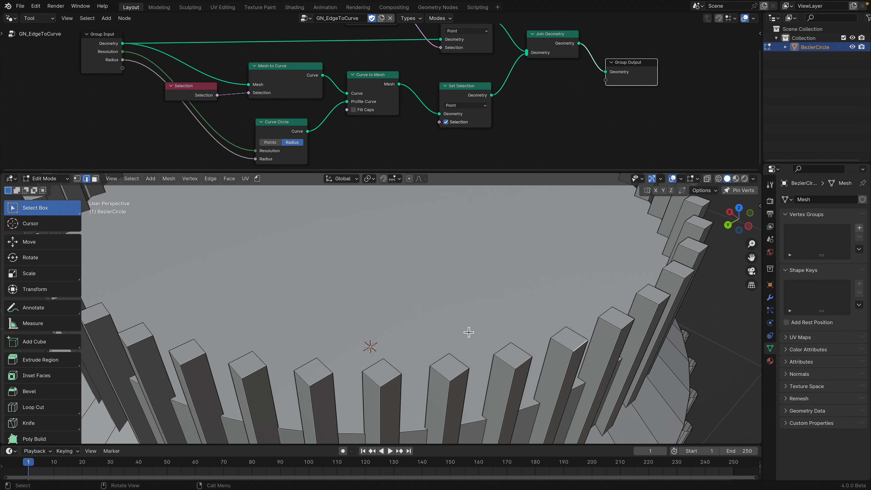
{"action": "left_click", "coordinate": [459, 378], "text": "shift"}
{"action": "left_click", "coordinate": [324, 380], "text": "shift"}
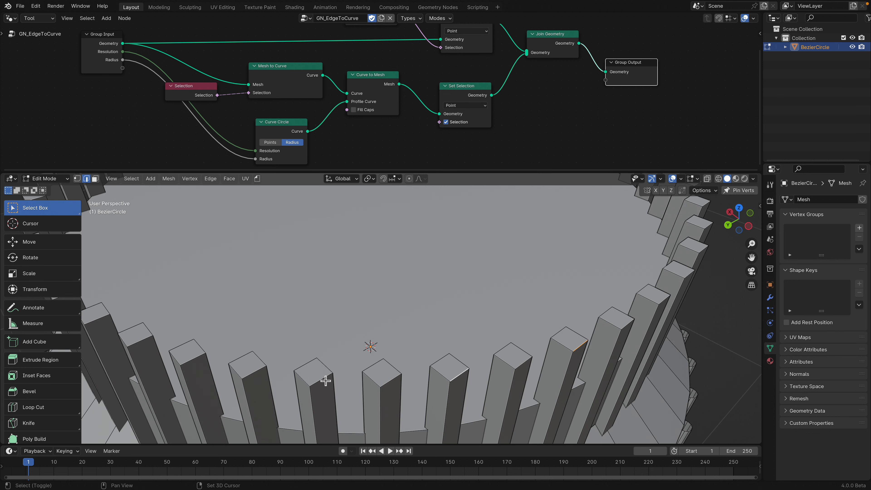
{"action": "left_click", "coordinate": [204, 363], "text": "shift"}
{"action": "scroll", "coordinate": [387, 387], "scroll_direction": "down", "scroll_amount": 2}
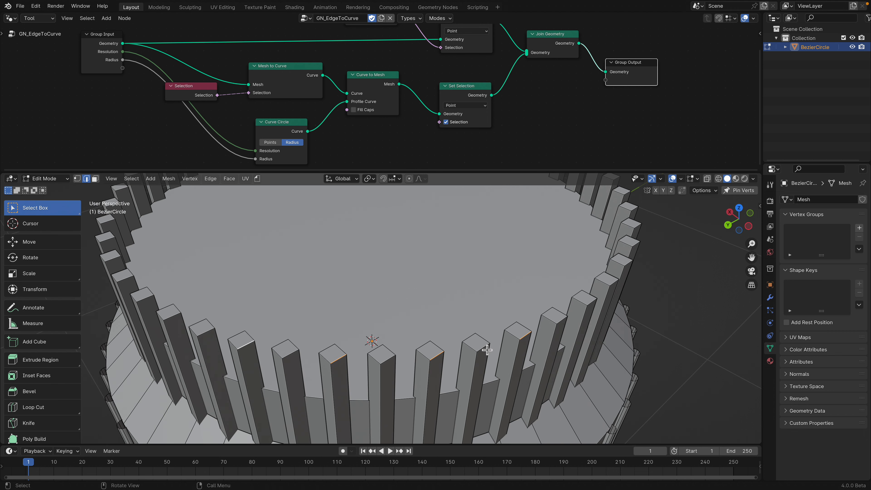
{"action": "scroll", "coordinate": [575, 315], "scroll_direction": "down", "scroll_amount": 1}
{"action": "middle_click_drag", "start_coordinate": [585, 300], "coordinate": [555, 311]}
{"action": "scroll", "coordinate": [614, 360], "scroll_direction": "up", "scroll_amount": 1}
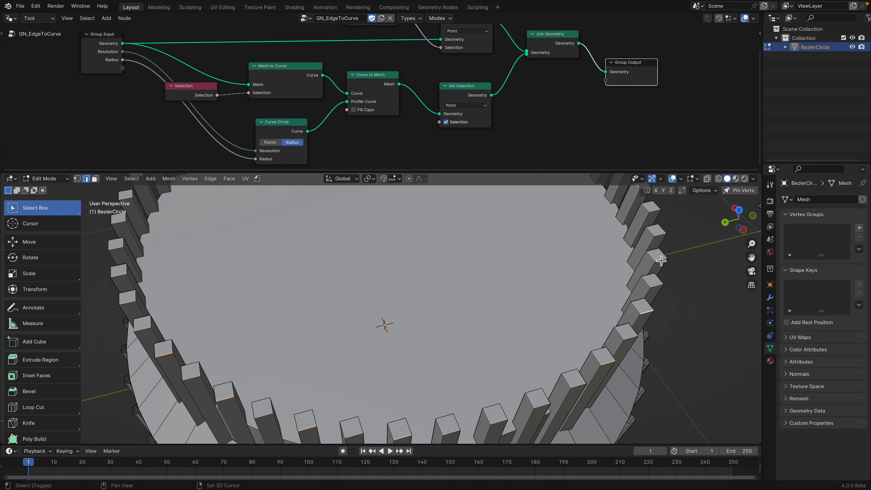
{"action": "scroll", "coordinate": [458, 308], "scroll_direction": "down", "scroll_amount": 2}
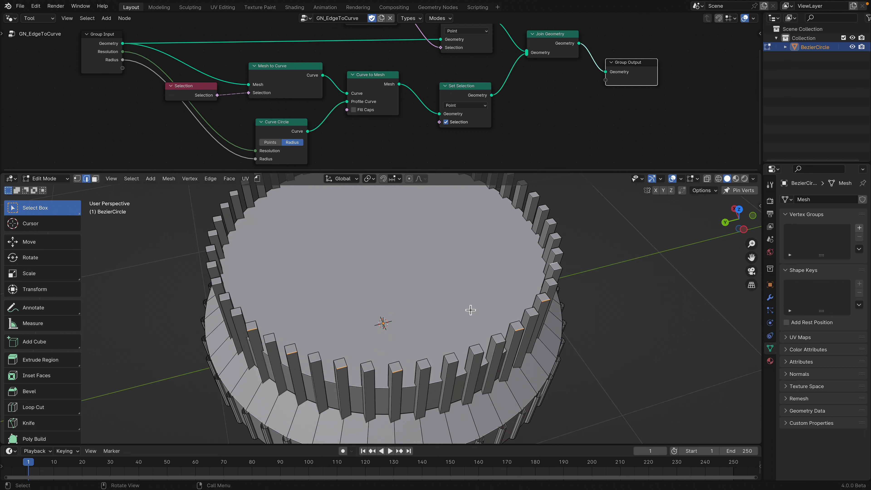
{"action": "left_click", "coordinate": [257, 179]}
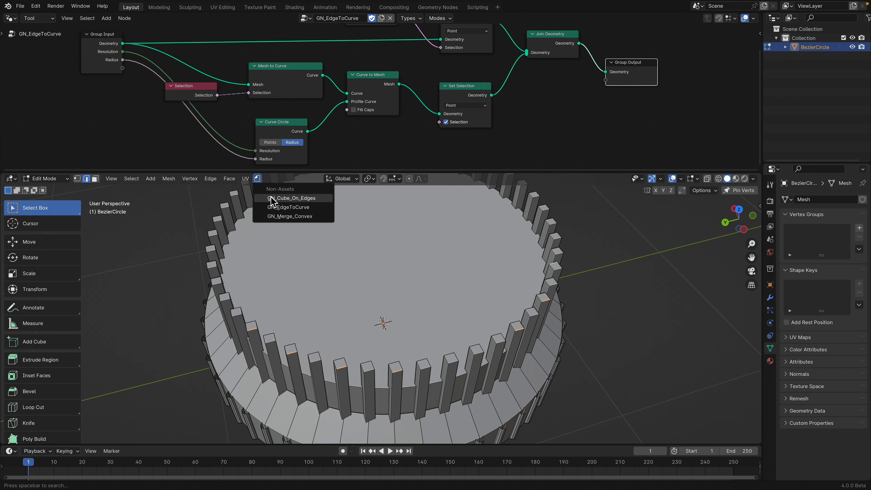
{"action": "left_click", "coordinate": [307, 217]}
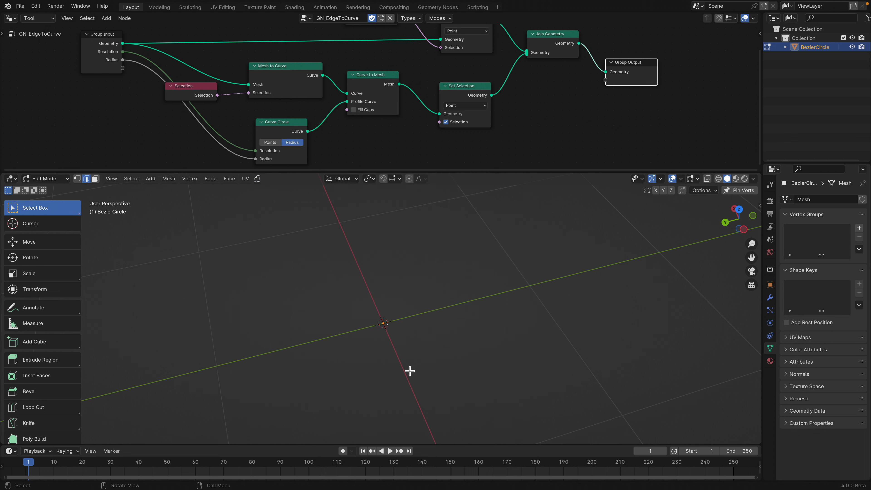
{"action": "middle_click_drag", "start_coordinate": [397, 362], "coordinate": [449, 376]}
{"action": "key", "text": "ctrl+z"}
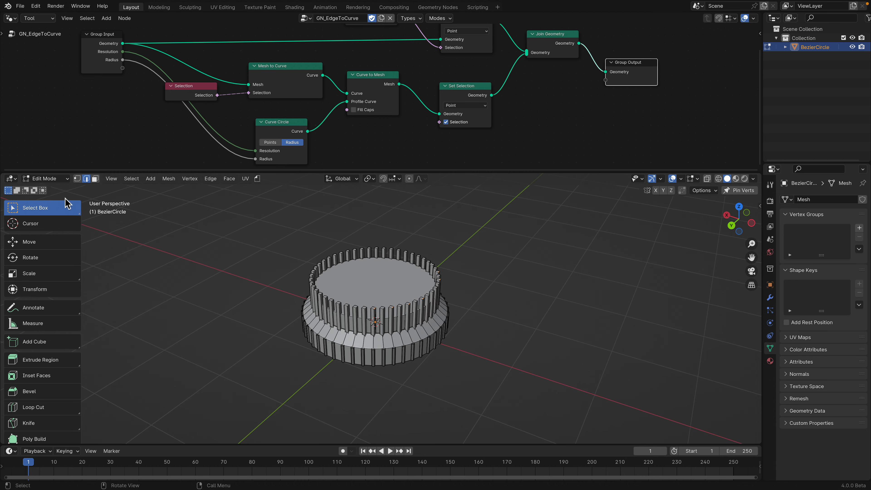
Step: Return to Object Mode and save the file GNTOOL_cube_on_edges_005.blend
{"action": "left_click", "coordinate": [46, 179]}
{"action": "left_click", "coordinate": [51, 189]}
{"action": "middle_click_drag", "start_coordinate": [442, 288], "coordinate": [403, 281]}
{"action": "scroll", "coordinate": [239, 121], "scroll_direction": "down", "scroll_amount": 2}
{"action": "key", "text": "ctrl+s"}
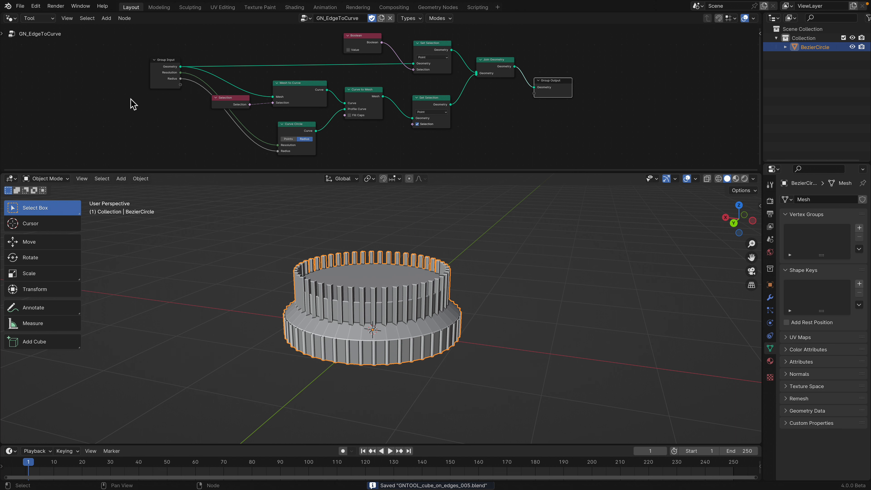
Step: Open the recent file GNTOOL_cube_on_edges_004.blend, and replace it with the recent file GNTOOL_cube_on_edges_003.blend
{"action": "left_click", "coordinate": [20, 6]}
{"action": "mouse_move", "coordinate": [52, 34]}
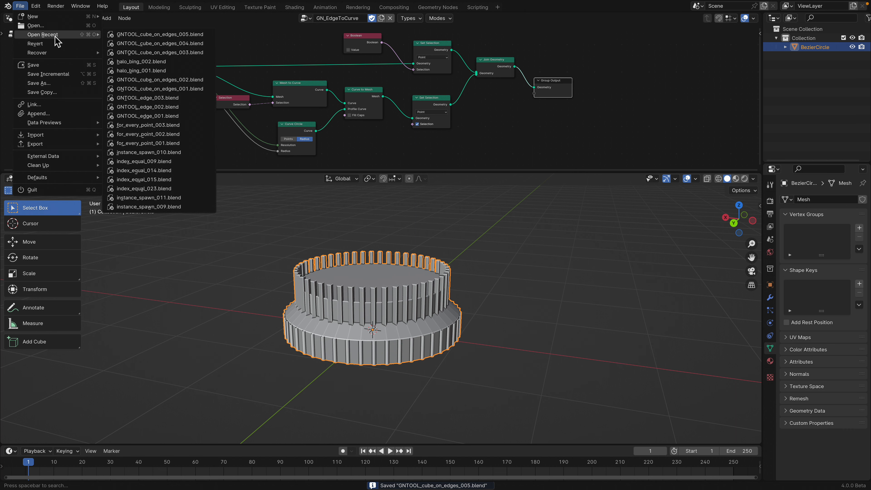
{"action": "left_click", "coordinate": [148, 43]}
{"action": "left_click", "coordinate": [20, 6]}
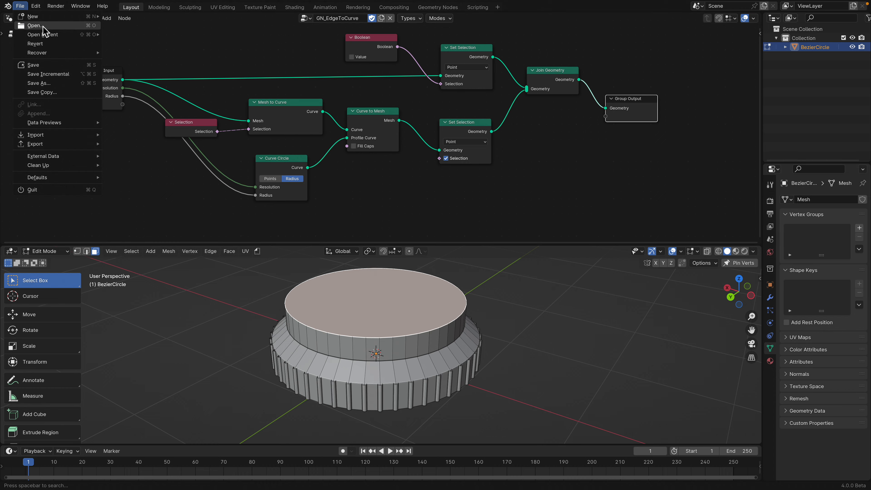
{"action": "mouse_move", "coordinate": [46, 34]}
{"action": "left_click", "coordinate": [154, 53]}
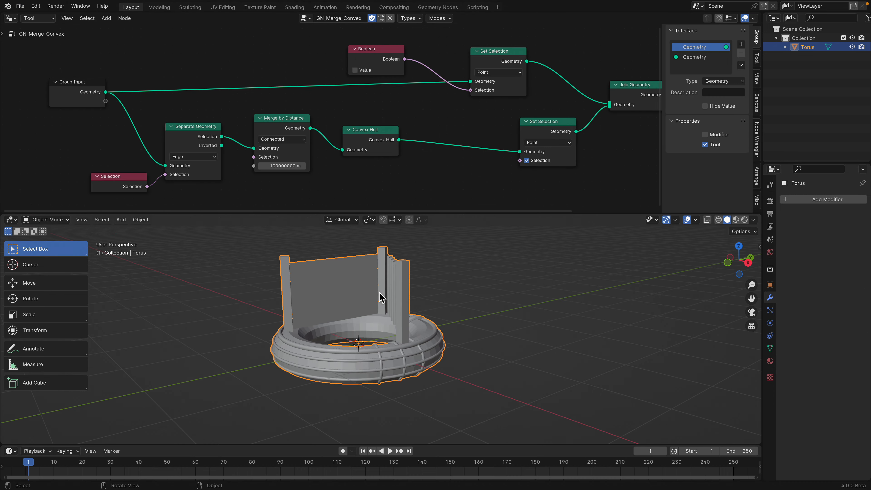
Step: Give the 3D viewport more height and replace the existing torus object with a newly added torus mesh
{"action": "middle_click_drag", "start_coordinate": [403, 304], "coordinate": [472, 214]}
{"action": "left_click_drag", "start_coordinate": [474, 217], "coordinate": [474, 151]}
{"action": "middle_click_drag", "start_coordinate": [460, 252], "coordinate": [447, 312]}
{"action": "key", "text": "Delete"}
{"action": "key", "text": "shift+a"}
{"action": "mouse_move", "coordinate": [371, 285]}
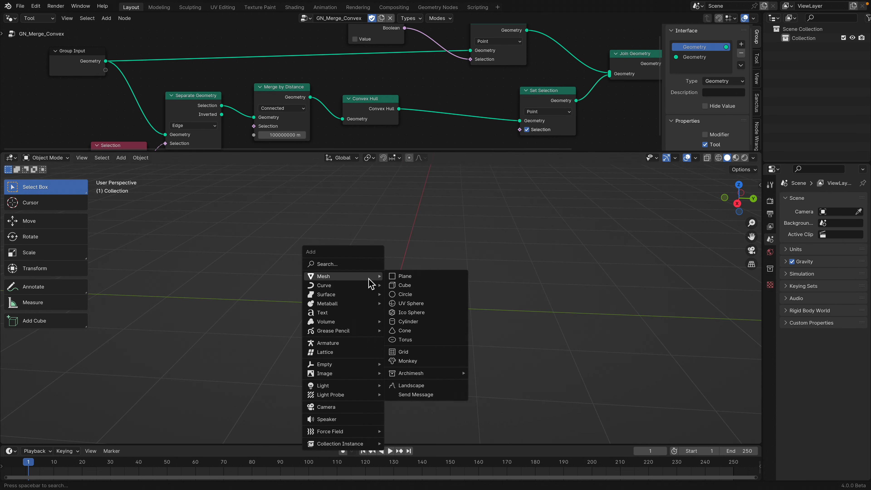
{"action": "left_click", "coordinate": [426, 343]}
{"action": "middle_click_drag", "start_coordinate": [441, 339], "coordinate": [393, 327]}
Step: In Edit Mode, apply GN_EdgeToCurve to two horizontal edge loops, one high and one low on the torus's outer side
{"action": "key", "text": "Tab"}
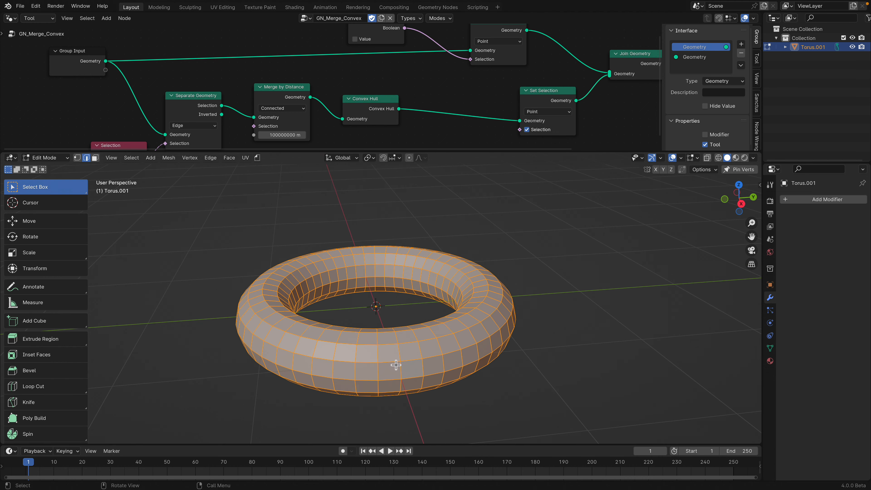
{"action": "left_click", "coordinate": [395, 363]}
{"action": "left_click", "coordinate": [398, 365], "text": "alt"}
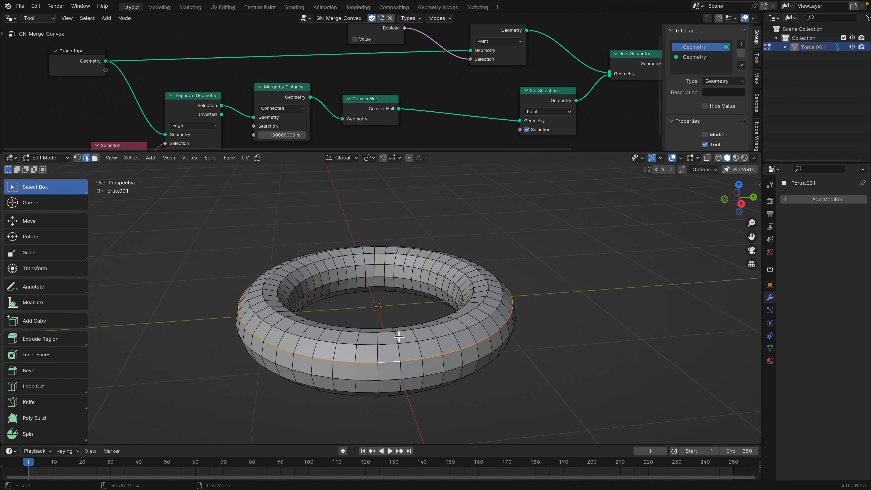
{"action": "middle_click_drag", "start_coordinate": [354, 329], "coordinate": [360, 334]}
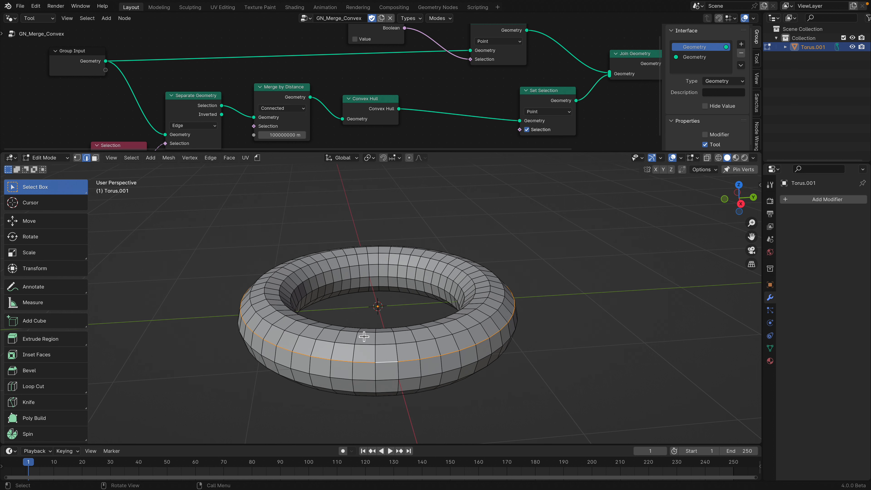
{"action": "left_click", "coordinate": [417, 344], "text": "alt"}
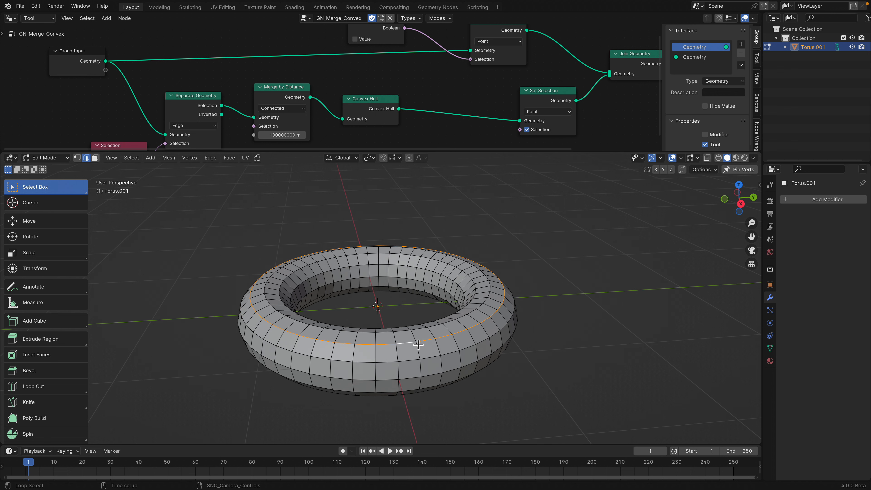
{"action": "left_click", "coordinate": [414, 380], "text": "alt+shift"}
{"action": "left_click", "coordinate": [261, 159]}
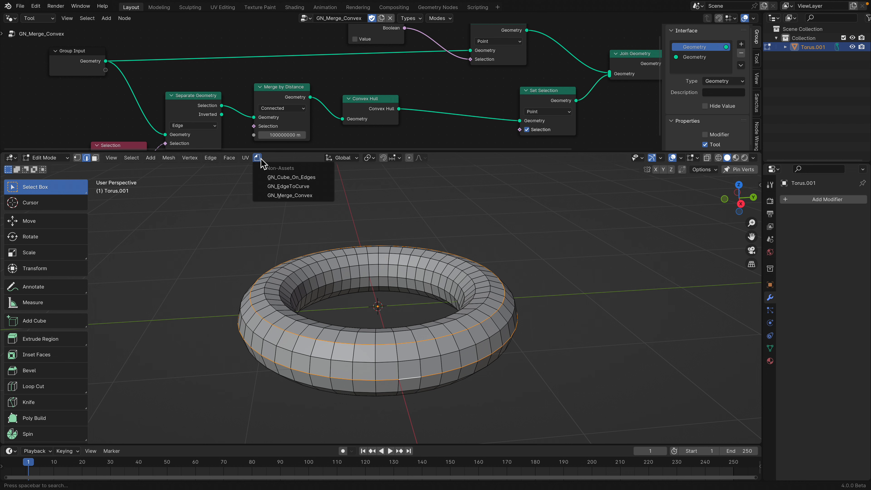
{"action": "left_click", "coordinate": [278, 186]}
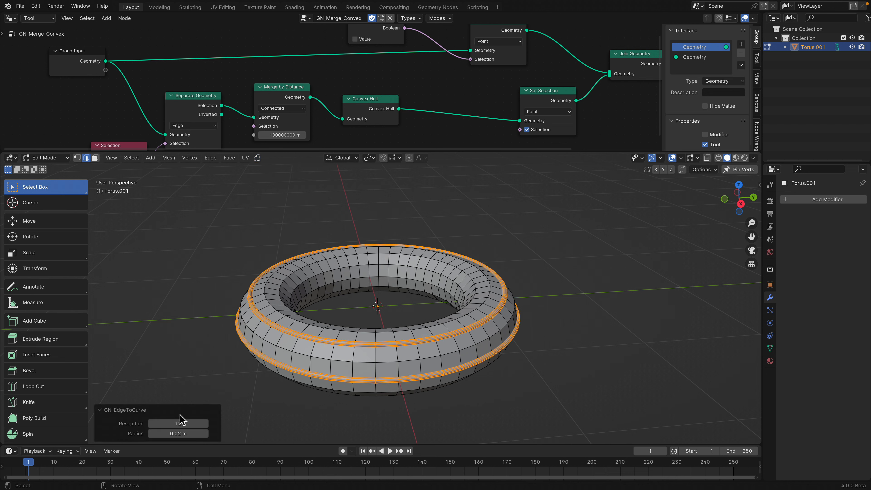
Step: Set the tubes' Radius to 0.058 m and raise their Resolution
{"action": "mouse_move", "coordinate": [182, 434]}
{"action": "left_mouse_down"}
{"action": "mouse_move", "coordinate": [210, 433]}
{"action": "mouse_move", "coordinate": [179, 433]}
{"action": "mouse_move", "coordinate": [194, 434]}
{"action": "left_mouse_up"}
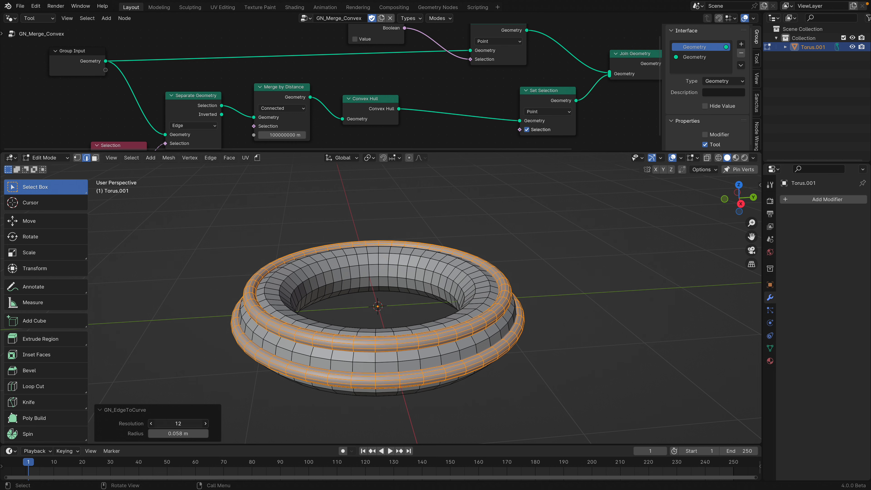
{"action": "key", "text": "Return"}
{"action": "mouse_move", "coordinate": [290, 406]}
{"action": "middle_mouse_down"}
{"action": "mouse_move", "coordinate": [282, 370]}
{"action": "mouse_move", "coordinate": [292, 404]}
{"action": "mouse_move", "coordinate": [275, 409]}
{"action": "middle_mouse_up"}
{"action": "left_click", "coordinate": [206, 424]}
Step: Apply GN_EdgeToCurve to the ring of short vertical edges between the torus's two outer tubes
{"action": "middle_click_drag", "start_coordinate": [343, 377], "coordinate": [354, 364]}
{"action": "left_click", "coordinate": [354, 364]}
{"action": "scroll", "coordinate": [354, 364], "scroll_direction": "up", "scroll_amount": 1}
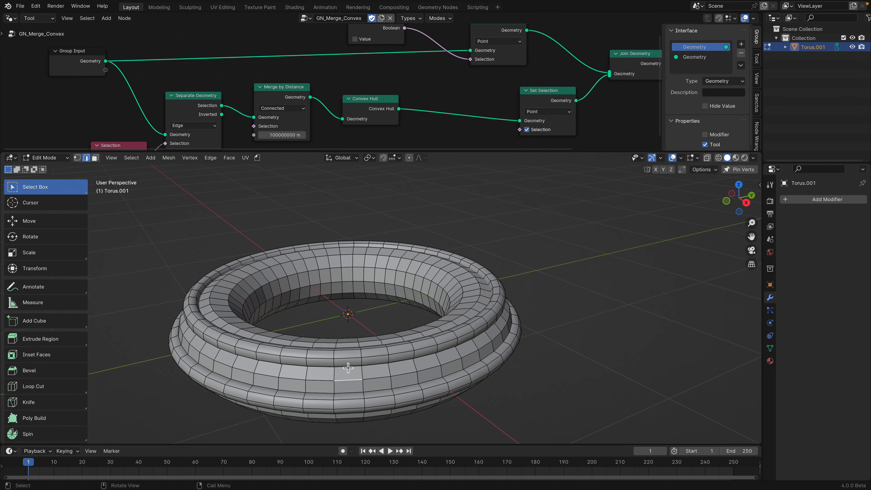
{"action": "scroll", "coordinate": [344, 381], "scroll_direction": "up", "scroll_amount": 1}
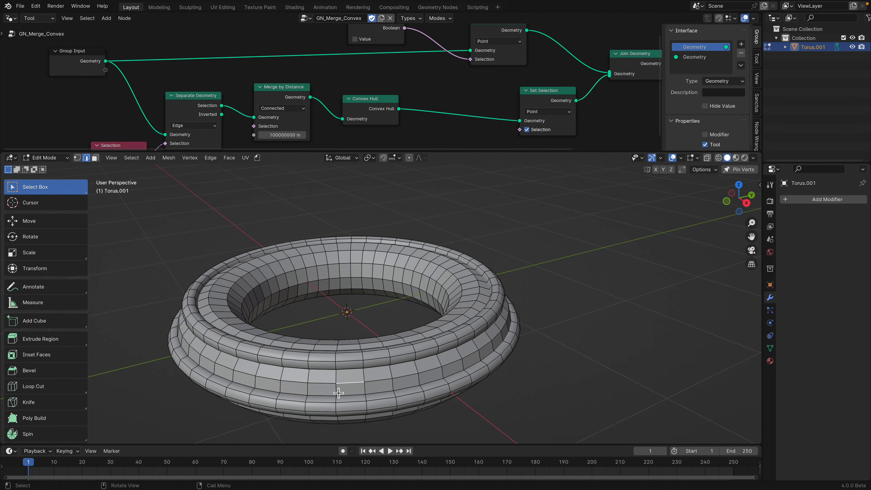
{"action": "left_click", "coordinate": [338, 392], "text": "ctrl+alt"}
{"action": "left_click", "coordinate": [257, 158]}
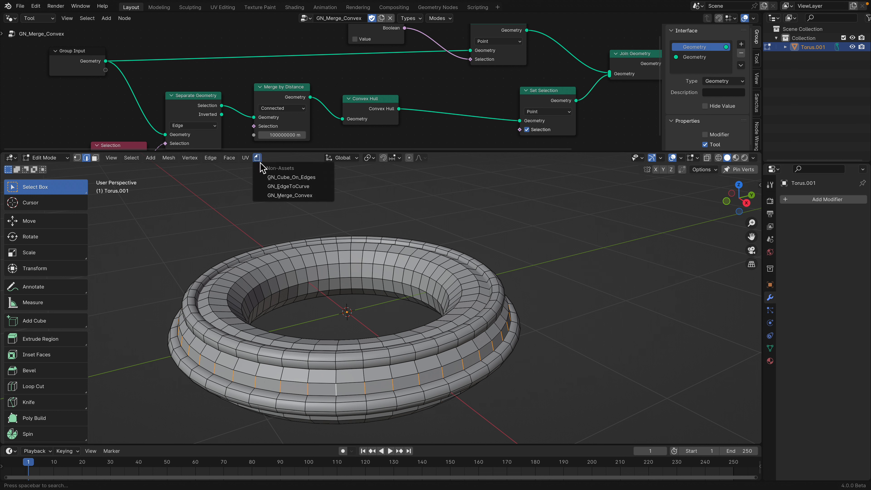
{"action": "left_click", "coordinate": [294, 187]}
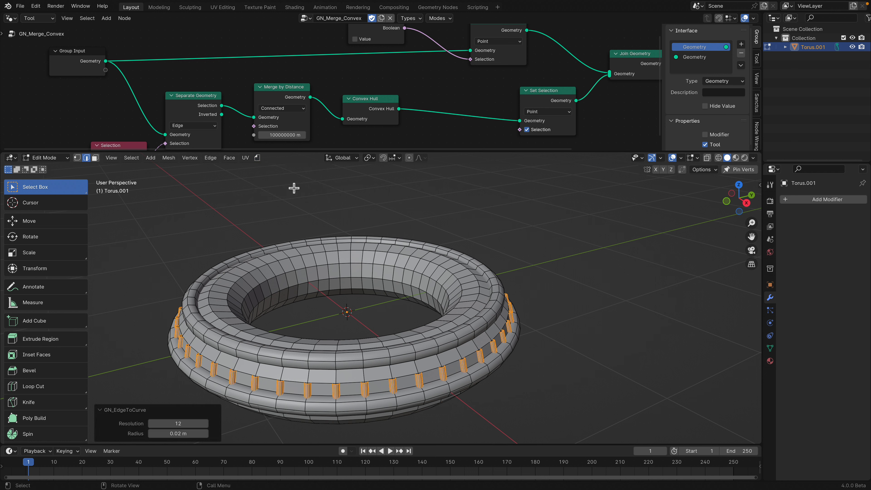
Step: Make the ring of short posts thicker with fewer sides, and deselect everything
{"action": "left_click_drag", "start_coordinate": [192, 434], "coordinate": [157, 424]}
{"action": "middle_click_drag", "start_coordinate": [282, 385], "coordinate": [346, 363]}
{"action": "scroll", "coordinate": [346, 363], "scroll_direction": "up", "scroll_amount": 1}
{"action": "key", "text": "ctrl+z"}
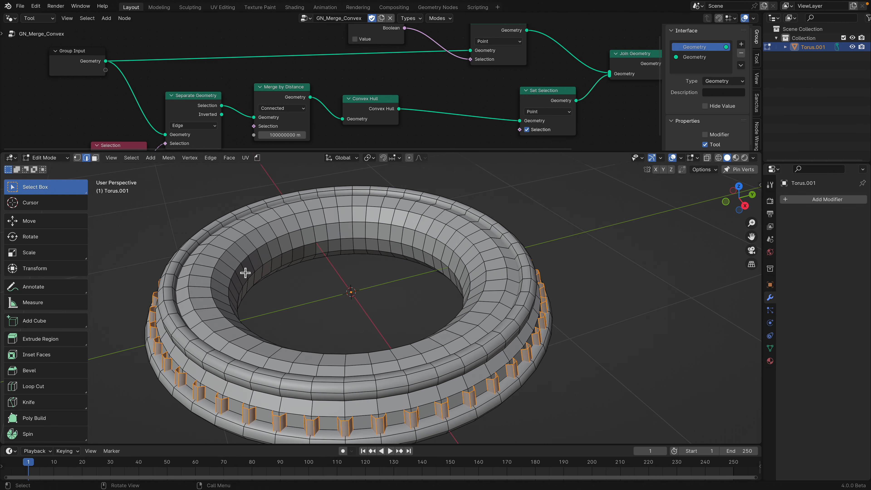
{"action": "key", "text": "alt+a"}
Step: Apply GN_Cube_On_Edges to the edge loop around the top of the torus, inside the upper tube
{"action": "left_click", "coordinate": [333, 370], "text": "alt"}
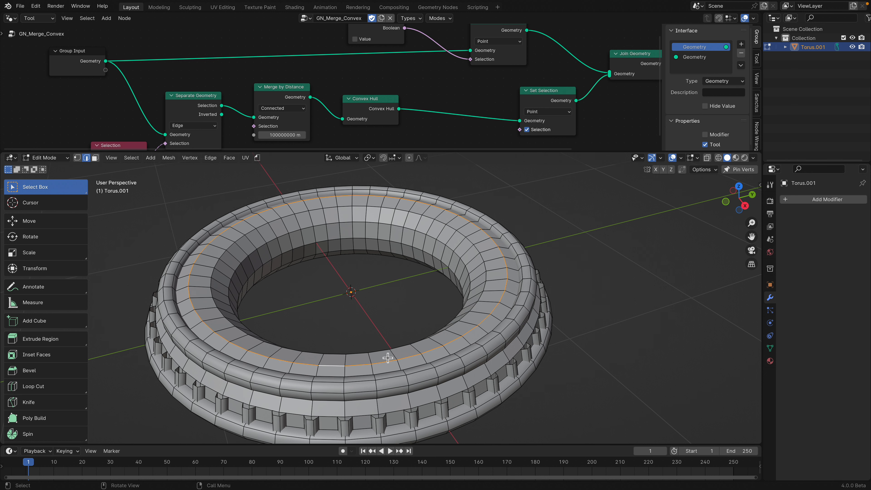
{"action": "middle_click_drag", "start_coordinate": [388, 358], "coordinate": [368, 357]}
{"action": "left_click", "coordinate": [257, 157]}
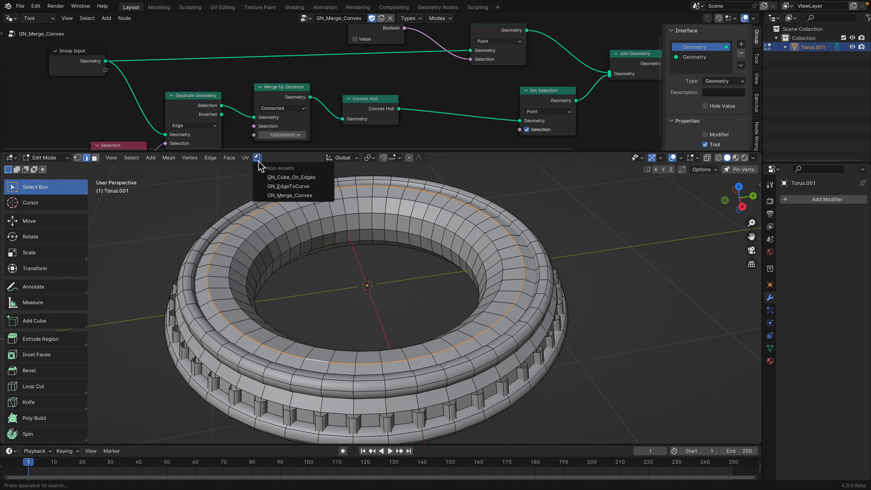
{"action": "left_click", "coordinate": [292, 178]}
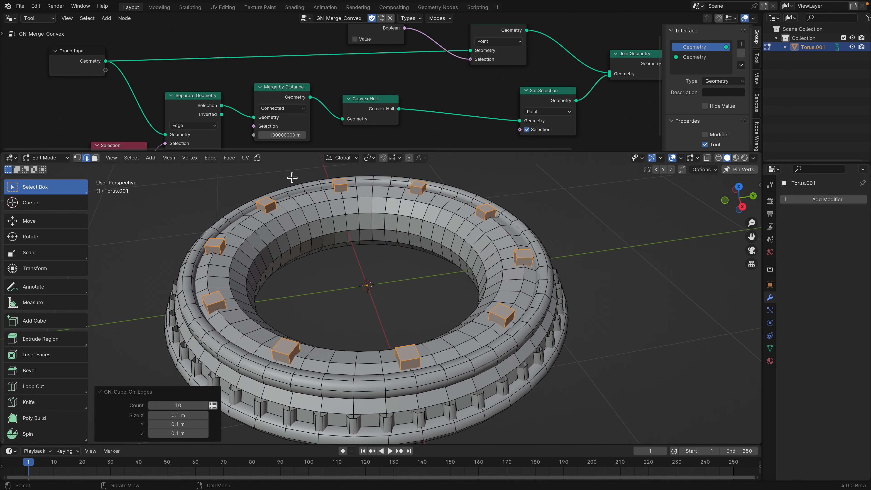
{"action": "middle_click_drag", "start_coordinate": [350, 312], "coordinate": [350, 254]}
Step: Show the GN_Cube_On_Edges node tree and give the node editor more height
{"action": "left_click", "coordinate": [306, 18]}
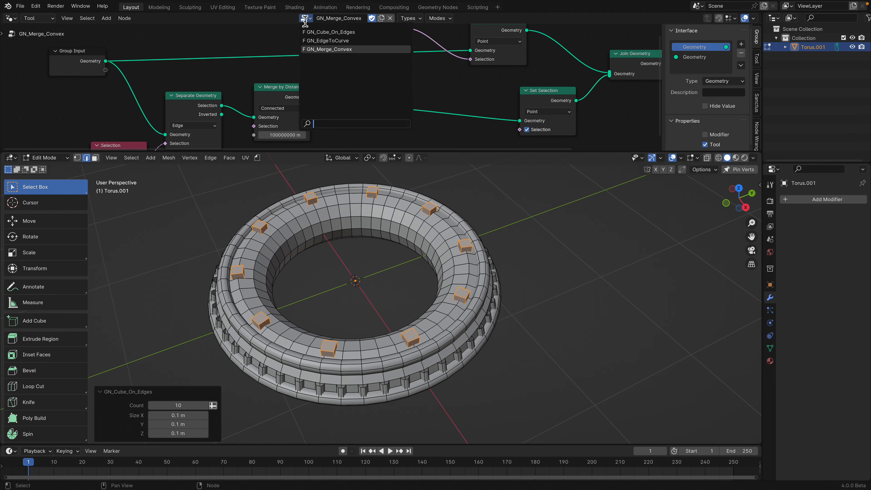
{"action": "left_click", "coordinate": [310, 32]}
{"action": "left_click_drag", "start_coordinate": [422, 152], "coordinate": [394, 192]}
{"action": "middle_click_drag", "start_coordinate": [394, 193], "coordinate": [396, 172]}
{"action": "scroll", "coordinate": [335, 145], "scroll_direction": "up", "scroll_amount": 2}
Step: Space out the Mesh to Curve, Selection, Curve to Points and Cube nodes at the start of the GN_Cube_On_Edges tree
{"action": "left_click_drag", "start_coordinate": [126, 88], "coordinate": [130, 104]}
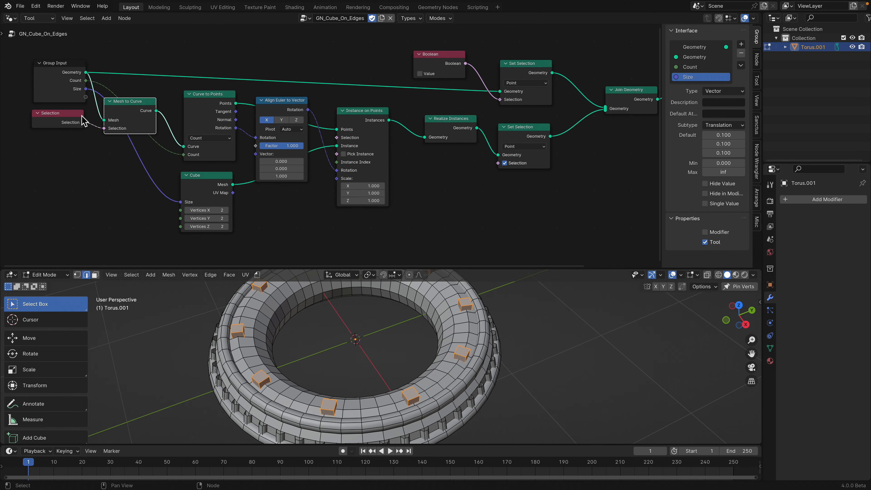
{"action": "left_click_drag", "start_coordinate": [63, 117], "coordinate": [60, 130]}
{"action": "left_click_drag", "start_coordinate": [128, 99], "coordinate": [128, 98]}
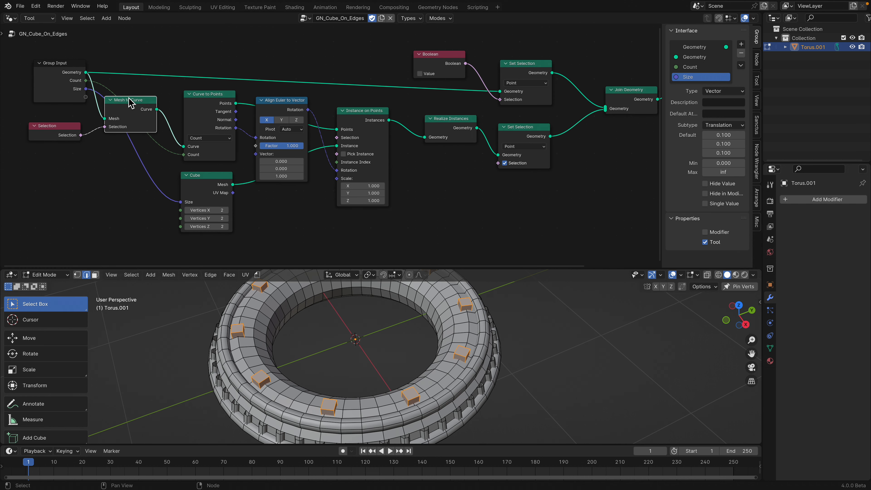
{"action": "left_click_drag", "start_coordinate": [204, 111], "coordinate": [199, 109]}
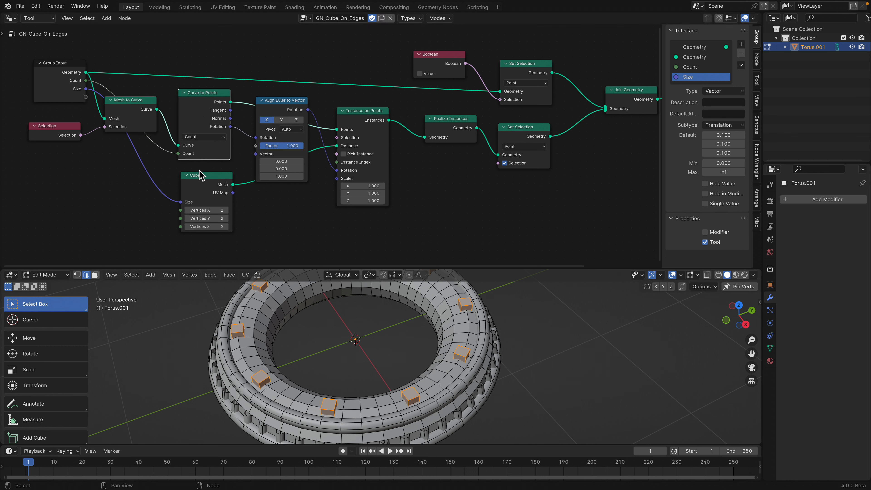
{"action": "left_click_drag", "start_coordinate": [195, 175], "coordinate": [194, 171]}
{"action": "left_click_drag", "start_coordinate": [210, 102], "coordinate": [208, 102]}
Step: Move the Align Euler to Vector node below its links and reposition the Instance on Points and Realize Instances nodes
{"action": "left_click_drag", "start_coordinate": [280, 115], "coordinate": [275, 144]}
{"action": "left_click_drag", "start_coordinate": [365, 118], "coordinate": [364, 114]}
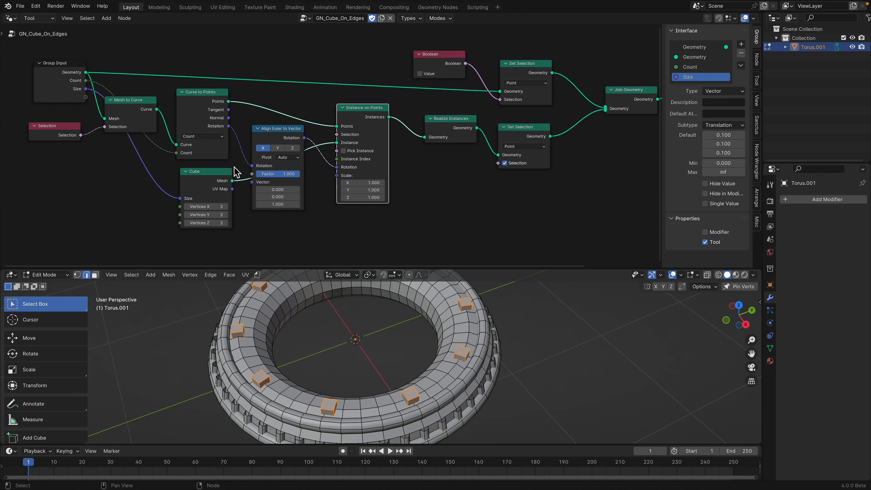
{"action": "middle_click_drag", "start_coordinate": [384, 185], "coordinate": [338, 180]}
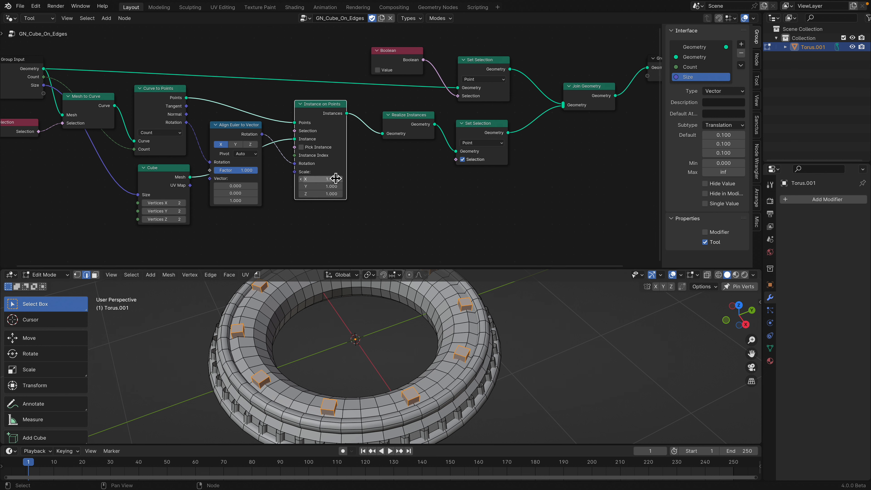
{"action": "left_click", "coordinate": [405, 135]}
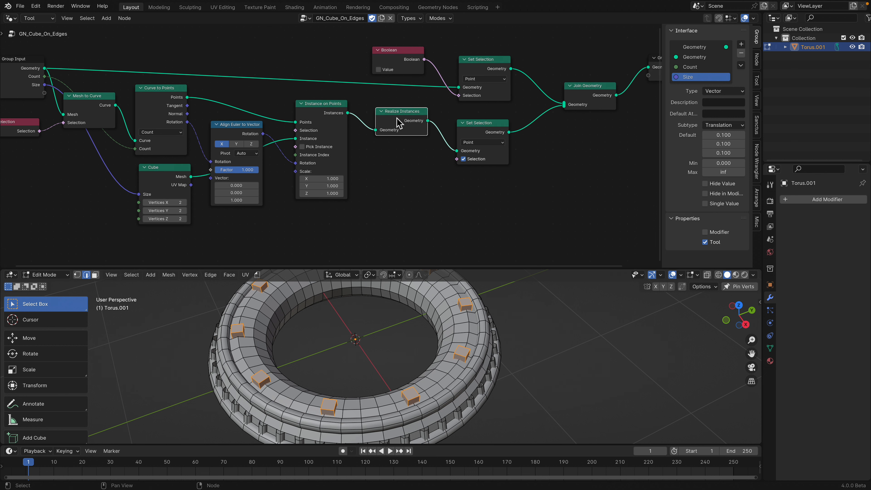
Step: Give the 3D viewport more height than the node editor and deselect the cubes on the torus
{"action": "middle_click_drag", "start_coordinate": [447, 47], "coordinate": [405, 63]}
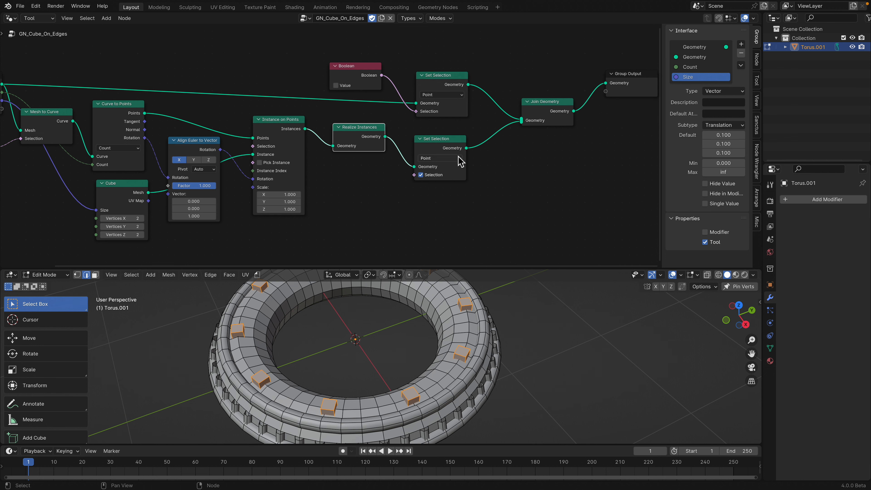
{"action": "scroll", "coordinate": [459, 92], "scroll_direction": "up", "scroll_amount": 1}
{"action": "scroll", "coordinate": [382, 157], "scroll_direction": "down", "scroll_amount": 2}
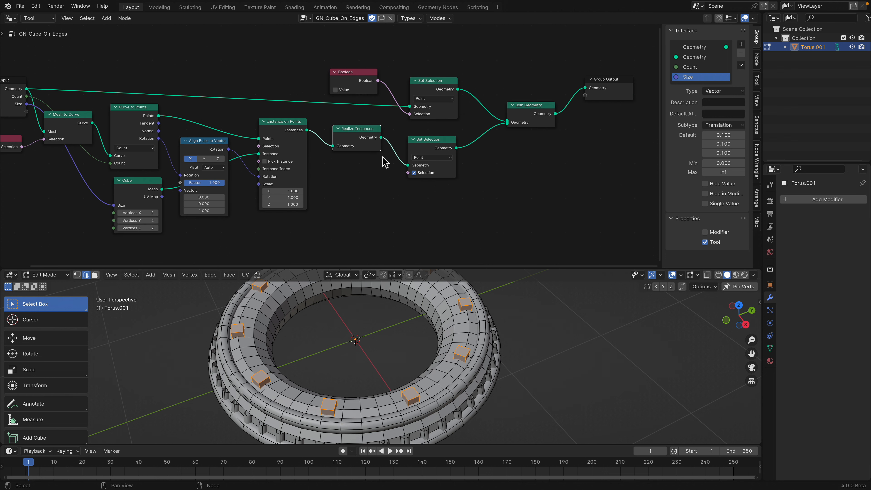
{"action": "middle_click_drag", "start_coordinate": [361, 182], "coordinate": [402, 90]}
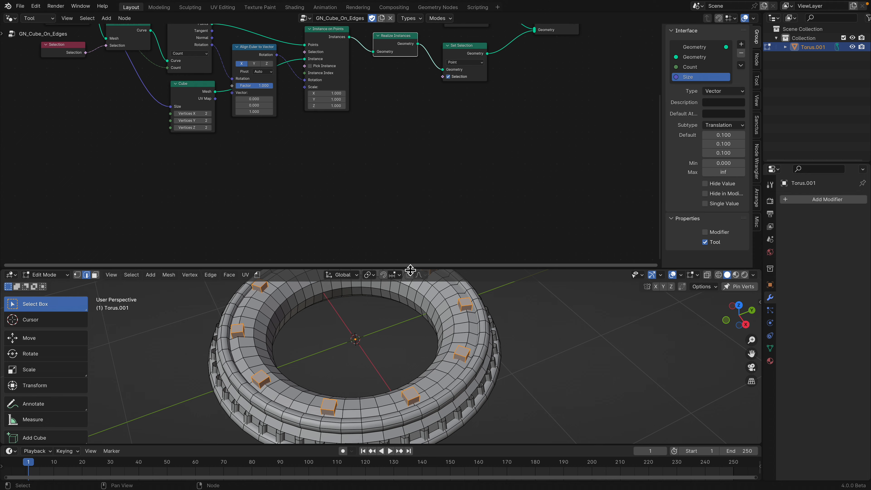
{"action": "left_click_drag", "start_coordinate": [411, 270], "coordinate": [411, 182]}
{"action": "middle_click_drag", "start_coordinate": [405, 261], "coordinate": [370, 287]}
{"action": "middle_click_drag", "start_coordinate": [380, 346], "coordinate": [375, 359]}
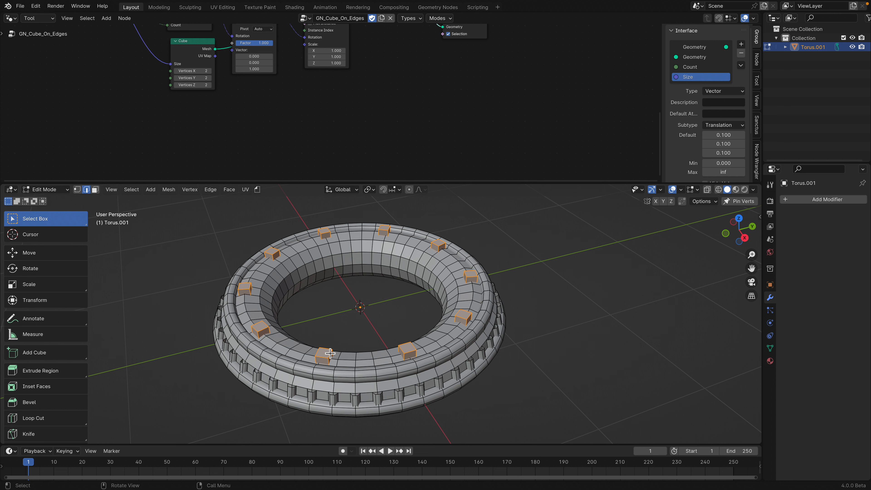
{"action": "key", "text": "alt+a"}
{"action": "scroll", "coordinate": [322, 360], "scroll_direction": "up", "scroll_amount": 1}
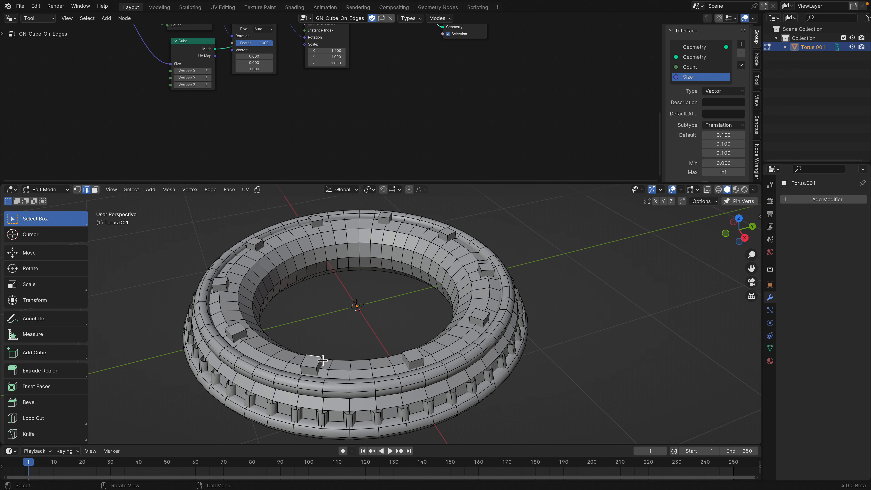
Step: Switch to face selection and select the top faces of all ten cubes on the torus
{"action": "key", "text": "3"}
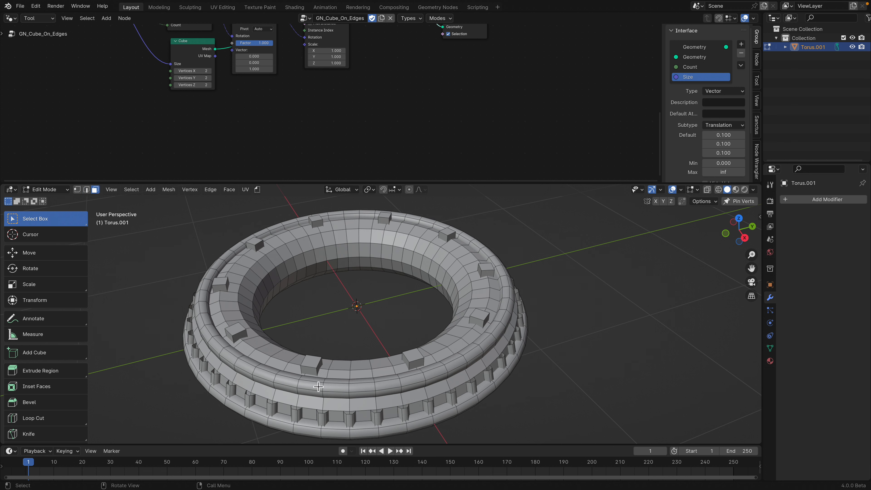
{"action": "left_click", "coordinate": [311, 361]}
{"action": "left_click", "coordinate": [236, 329], "text": "shift"}
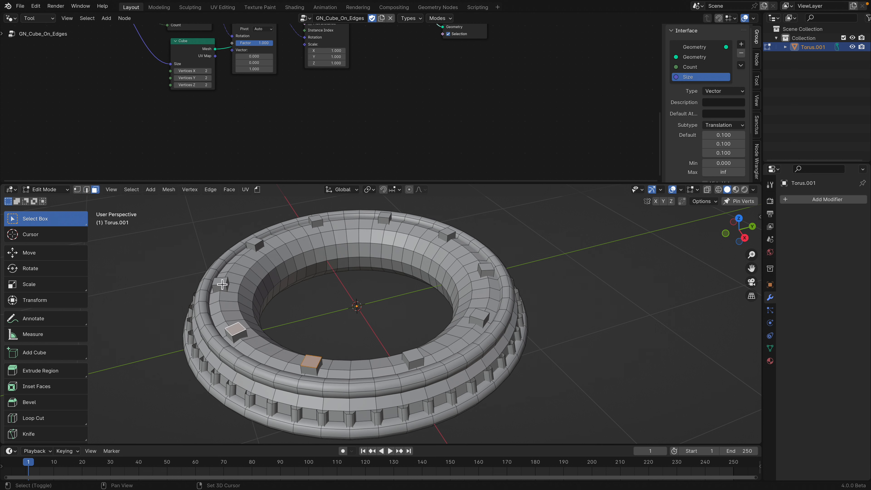
{"action": "left_click", "coordinate": [222, 284], "text": "shift"}
{"action": "left_click", "coordinate": [255, 245], "text": "shift"}
{"action": "middle_click_drag", "start_coordinate": [255, 245], "coordinate": [331, 292]}
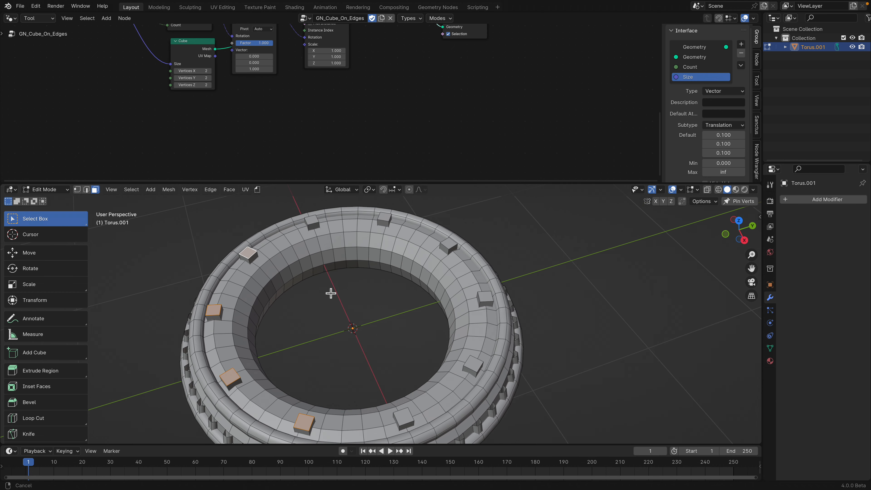
{"action": "left_click", "coordinate": [313, 220], "text": "shift"}
{"action": "left_click", "coordinate": [385, 217], "text": "shift"}
{"action": "left_click", "coordinate": [453, 245], "text": "shift"}
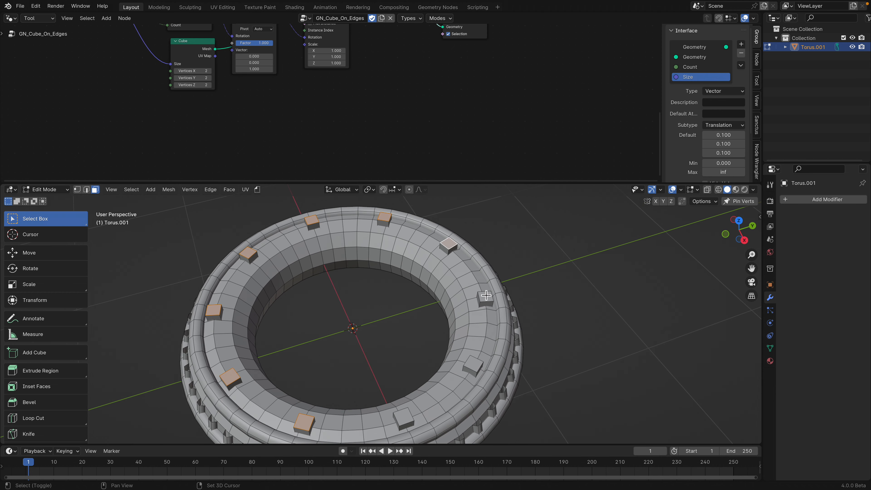
{"action": "left_click", "coordinate": [485, 297], "text": "shift"}
{"action": "left_click", "coordinate": [475, 365], "text": "shift"}
{"action": "left_click", "coordinate": [404, 417], "text": "shift"}
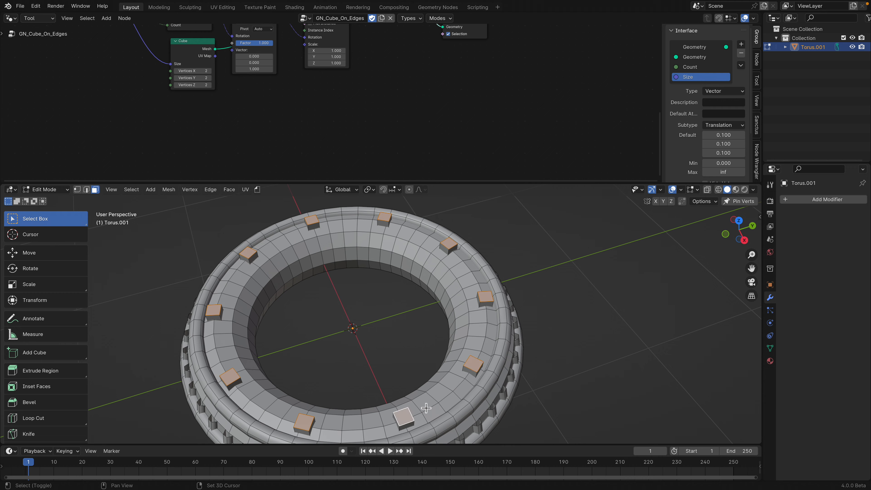
Step: Raise the selected cube top faces about 0.6 m along the Z axis to form tall pillars
{"action": "middle_click_drag", "start_coordinate": [412, 412], "coordinate": [430, 377]}
{"action": "key", "text": "g"}
{"action": "key", "text": "z"}
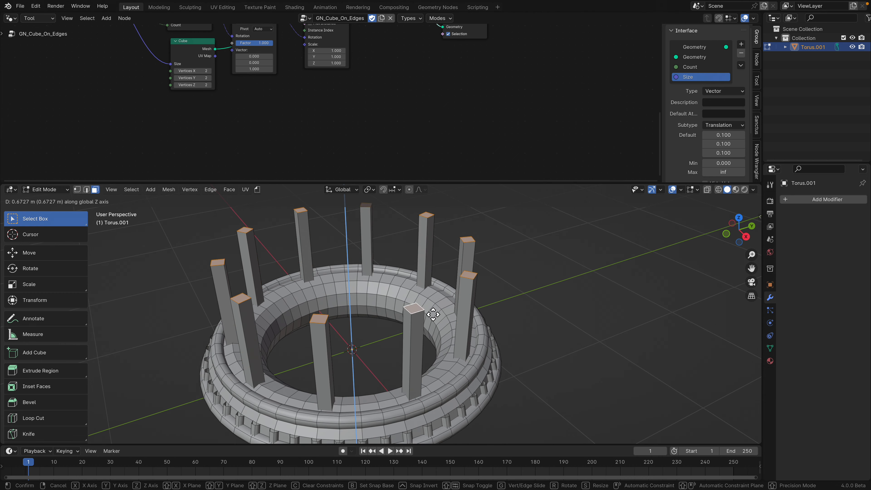
{"action": "left_click", "coordinate": [431, 312]}
{"action": "middle_click_drag", "start_coordinate": [431, 312], "coordinate": [343, 276]}
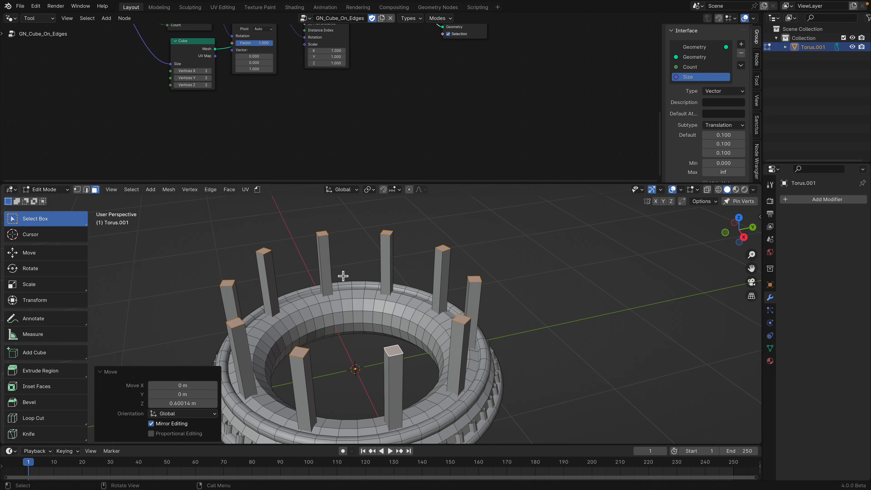
Step: Apply the GN_Merge_Convex tool to the selected pillar top faces
{"action": "left_click", "coordinate": [258, 189]}
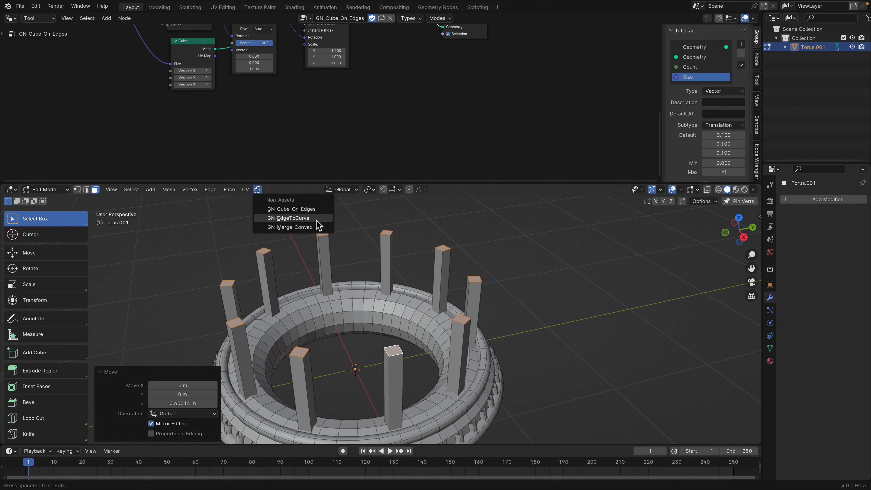
{"action": "left_click", "coordinate": [301, 228]}
{"action": "middle_click_drag", "start_coordinate": [394, 280], "coordinate": [373, 284]}
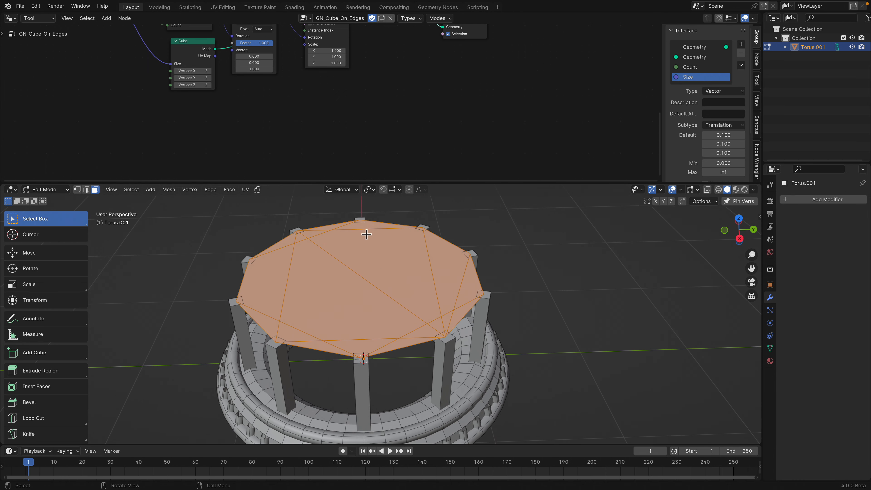
{"action": "middle_click_drag", "start_coordinate": [376, 289], "coordinate": [374, 312]}
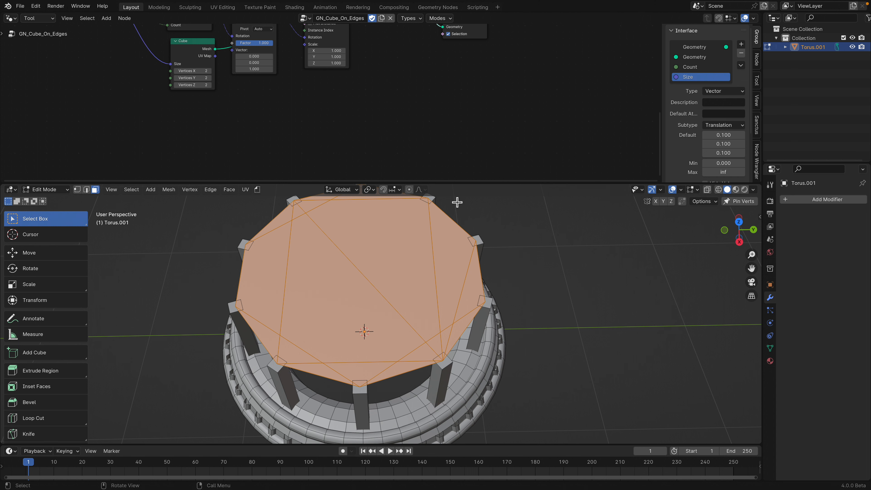
Step: Examine the merged cap over the pillars in Object Mode and face by face in Edit Mode
{"action": "left_click_drag", "start_coordinate": [461, 187], "coordinate": [461, 195]}
{"action": "middle_click_drag", "start_coordinate": [435, 297], "coordinate": [374, 295]}
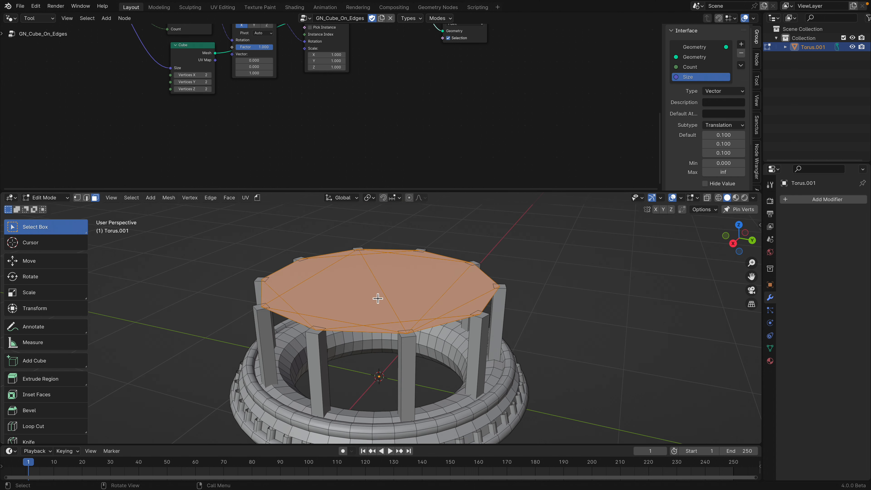
{"action": "key", "text": "Tab"}
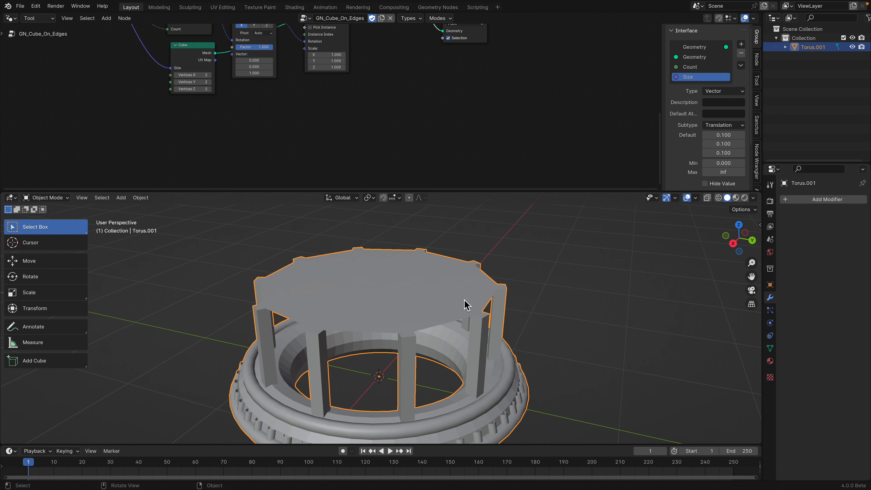
{"action": "key", "text": "Tab"}
{"action": "left_click", "coordinate": [365, 294]}
{"action": "left_click", "coordinate": [412, 287]}
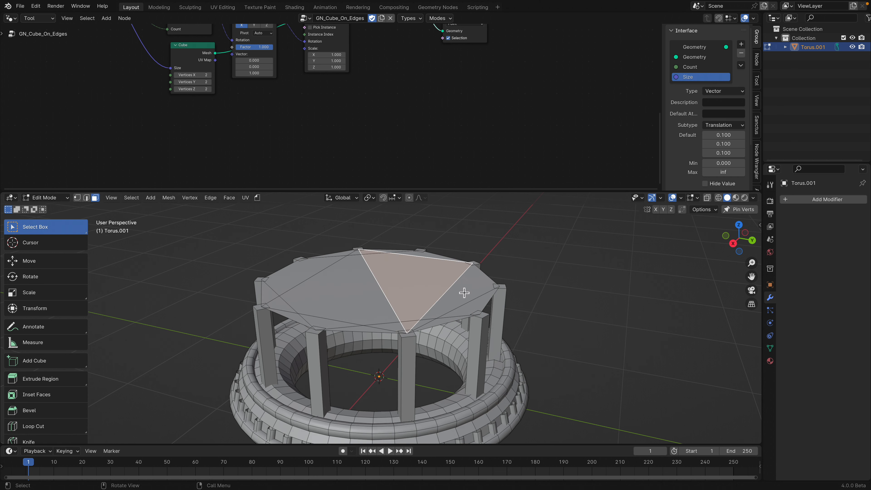
{"action": "left_click", "coordinate": [463, 293]}
{"action": "middle_click_drag", "start_coordinate": [425, 296], "coordinate": [435, 305]}
{"action": "key", "text": "a"}
{"action": "left_click", "coordinate": [428, 323]}
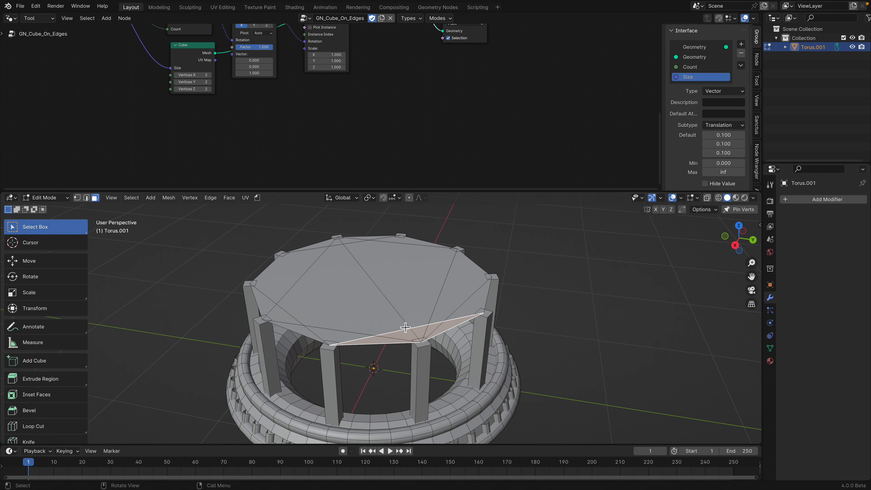
{"action": "left_click", "coordinate": [380, 310]}
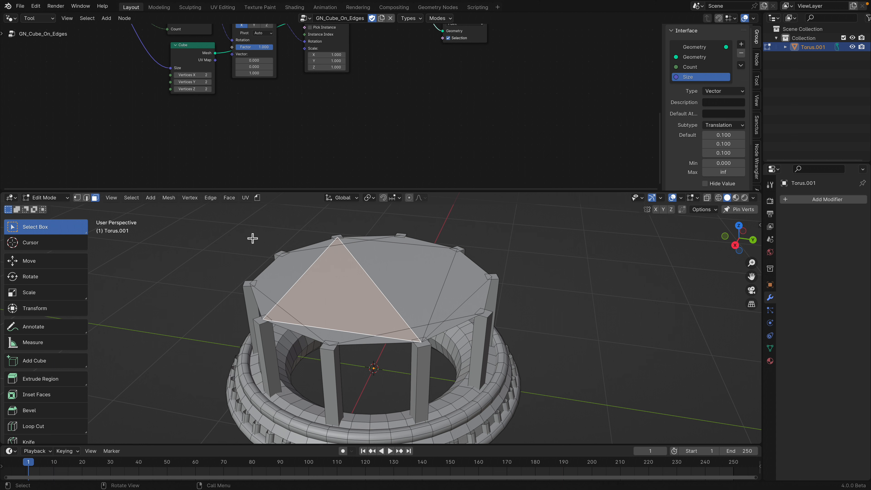
Step: Switch to edge selection and try to select the cap's outer rim with single edges and edge loops
{"action": "left_click", "coordinate": [86, 198]}
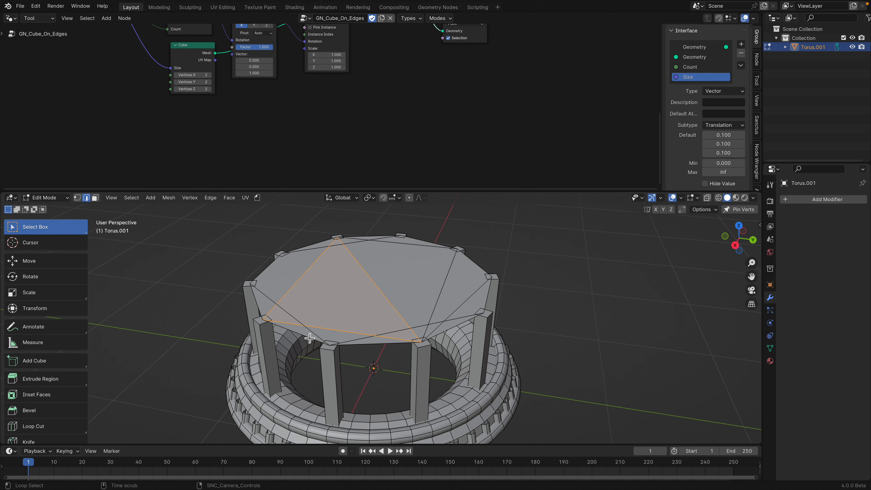
{"action": "left_click", "coordinate": [310, 338]}
{"action": "left_click", "coordinate": [362, 346], "text": "shift"}
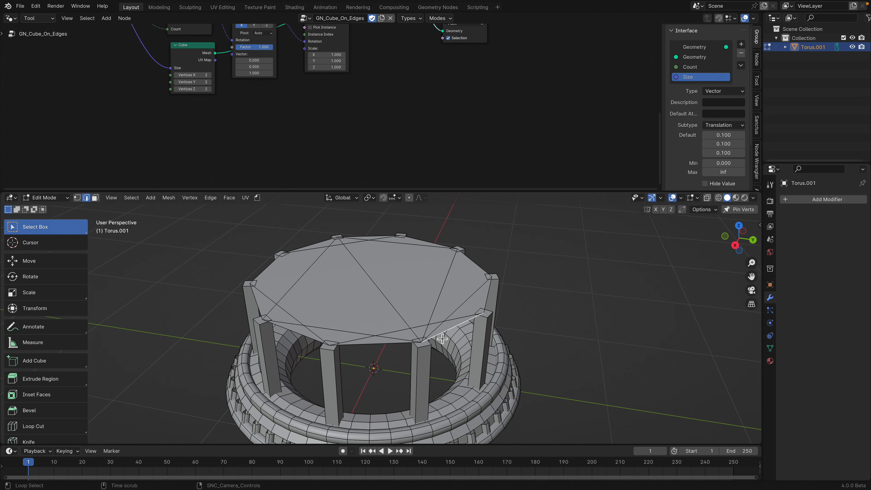
{"action": "left_click", "coordinate": [492, 290], "text": "alt"}
{"action": "left_click", "coordinate": [443, 248], "text": "alt"}
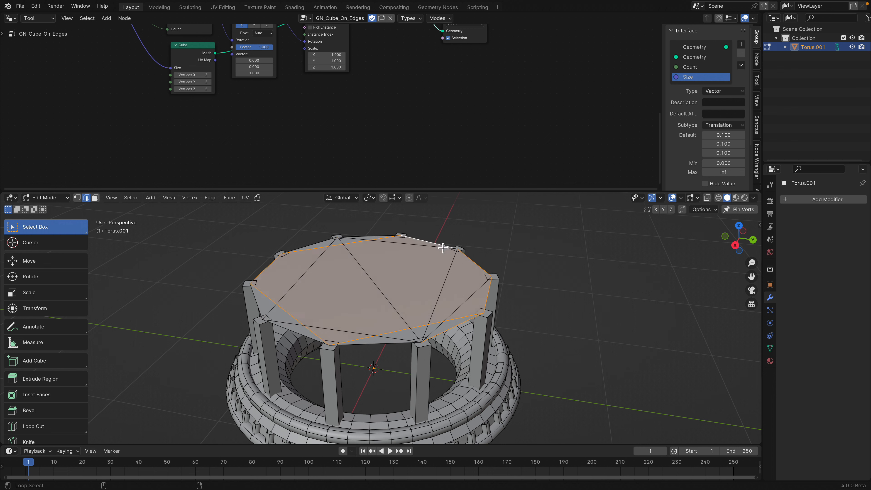
{"action": "left_click", "coordinate": [360, 237], "text": "shift"}
{"action": "left_click", "coordinate": [320, 243], "text": "shift"}
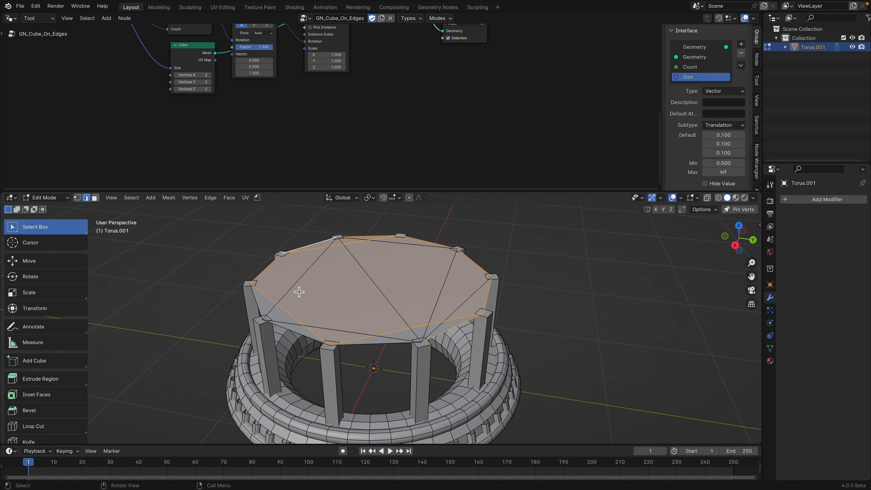
{"action": "left_click", "coordinate": [257, 300]}
{"action": "middle_click_drag", "start_coordinate": [288, 330], "coordinate": [291, 333]}
Step: Select the cap's outer rim edge by edge all the way around the pillar tops
{"action": "left_click", "coordinate": [290, 332]}
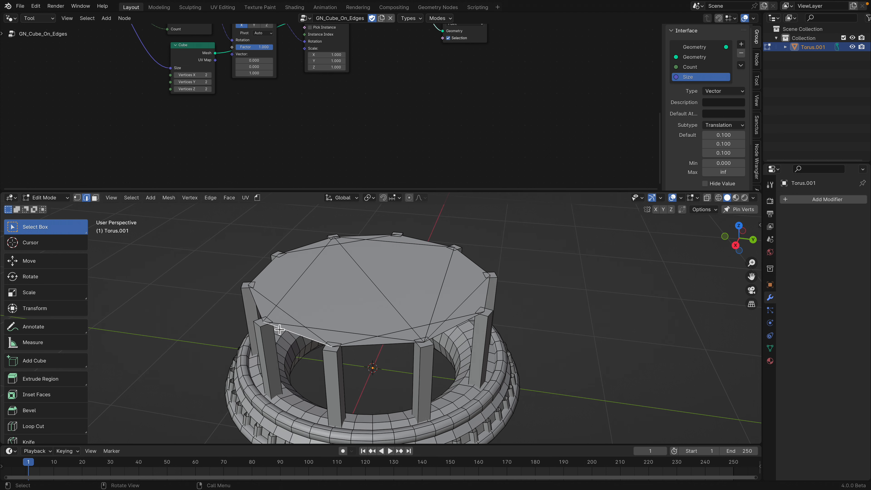
{"action": "middle_click_drag", "start_coordinate": [258, 308], "coordinate": [285, 362]}
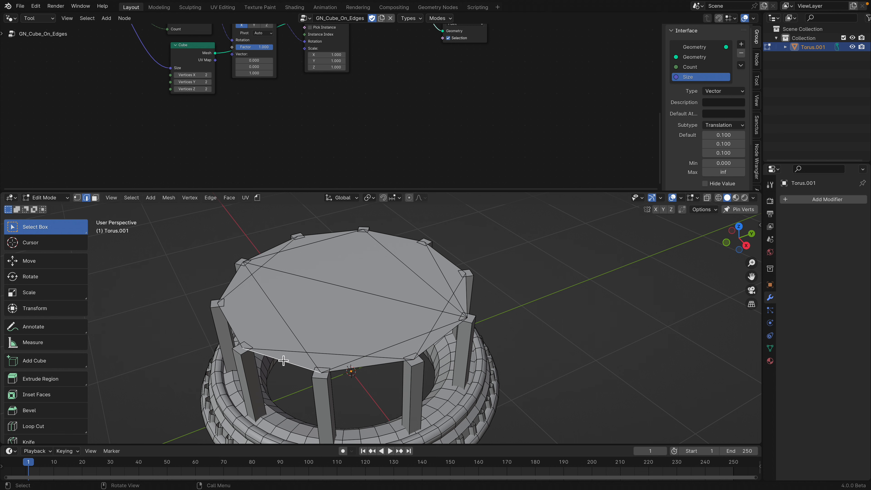
{"action": "left_click", "coordinate": [360, 369], "text": "shift"}
{"action": "middle_click_drag", "start_coordinate": [360, 369], "coordinate": [478, 341]}
{"action": "left_click", "coordinate": [414, 356], "text": "shift"}
{"action": "left_click", "coordinate": [444, 346], "text": "shift"}
{"action": "left_click", "coordinate": [482, 340], "text": "shift"}
{"action": "middle_click_drag", "start_coordinate": [520, 302], "coordinate": [470, 304]}
{"action": "left_click", "coordinate": [539, 306], "text": "shift"}
{"action": "left_click", "coordinate": [551, 339], "text": "shift"}
{"action": "middle_click_drag", "start_coordinate": [550, 338], "coordinate": [484, 339]}
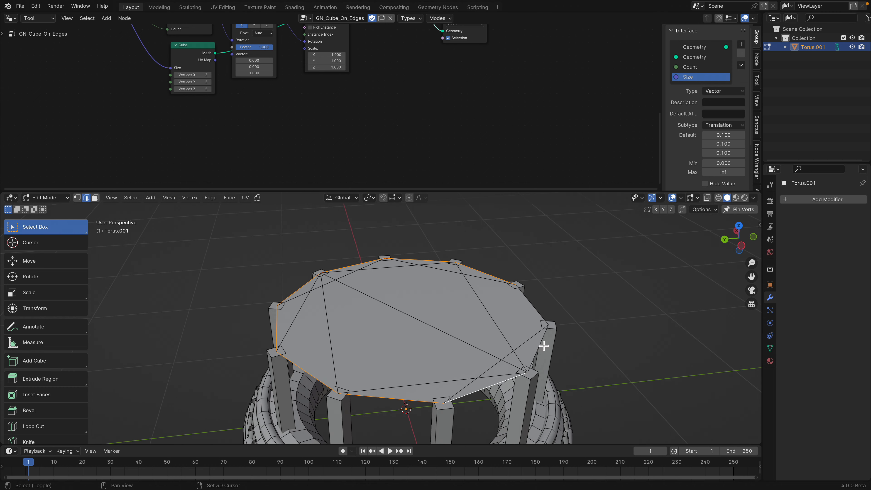
{"action": "middle_click_drag", "start_coordinate": [543, 344], "coordinate": [523, 341]}
Step: Duplicate the selected rim edges about 0.26 m upward along Z and fill the copied outline with a face
{"action": "scroll", "coordinate": [528, 339], "scroll_direction": "down", "scroll_amount": 3}
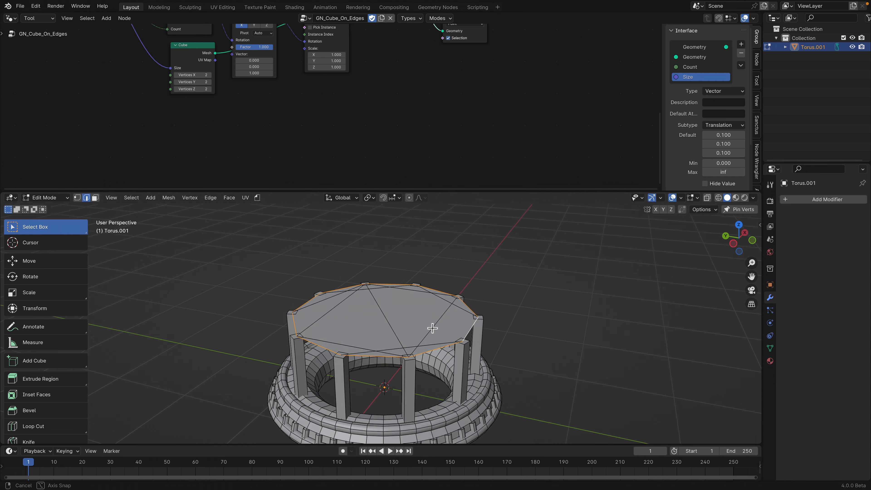
{"action": "key", "text": "g"}
{"action": "key", "text": "z"}
{"action": "left_click", "coordinate": [397, 297]}
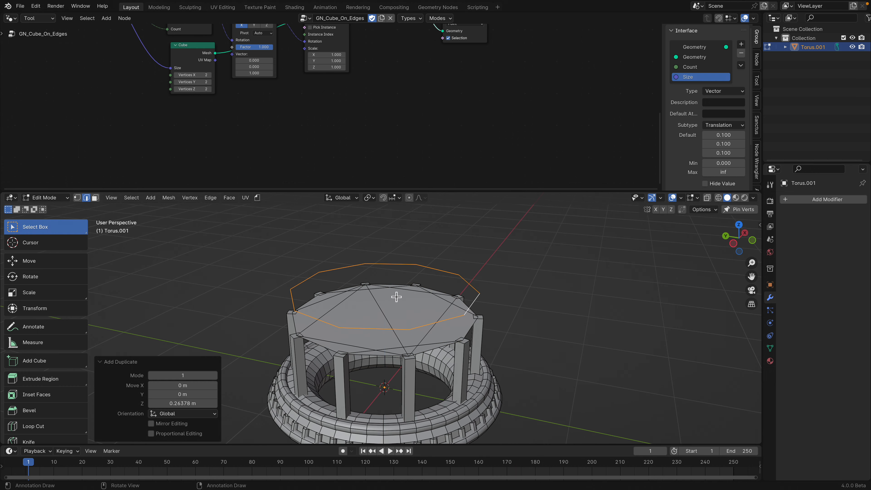
{"action": "key", "text": "f"}
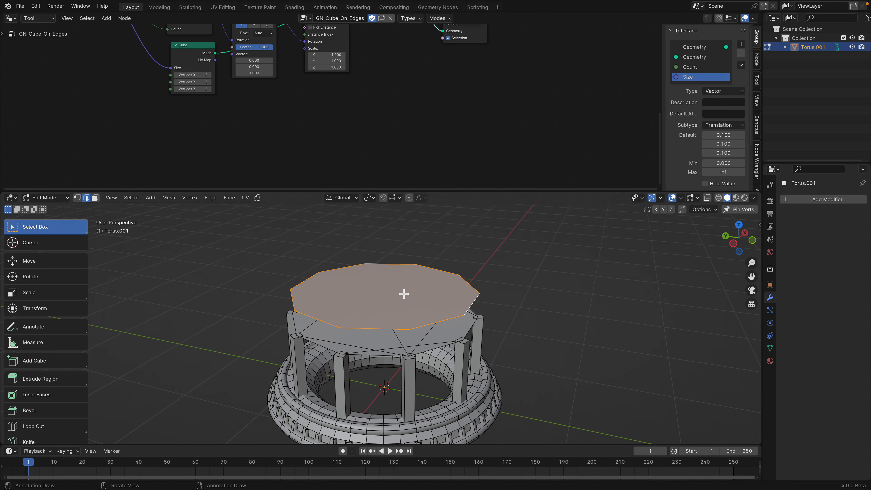
{"action": "middle_click_drag", "start_coordinate": [404, 294], "coordinate": [401, 308]}
{"action": "scroll", "coordinate": [404, 311], "scroll_direction": "up", "scroll_amount": 1}
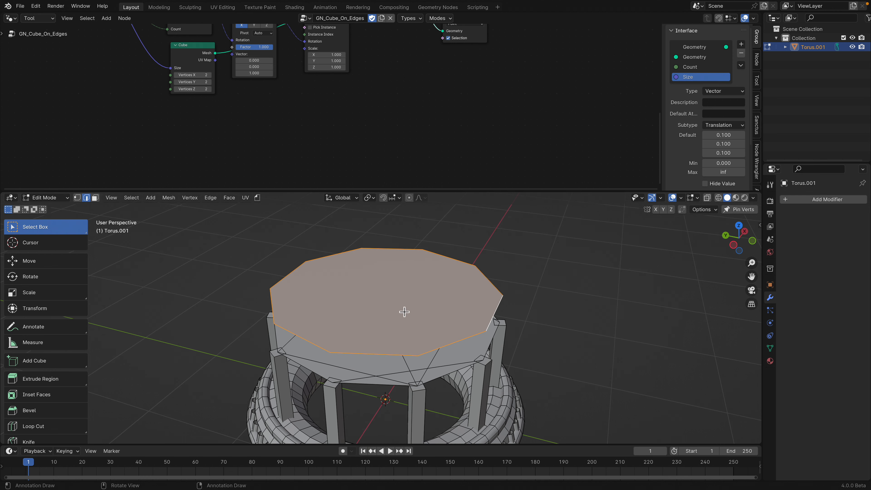
Step: Show the GN_Merge_Convex node tree and reposition its Convex Hull and Selection nodes
{"action": "key", "text": "Home"}
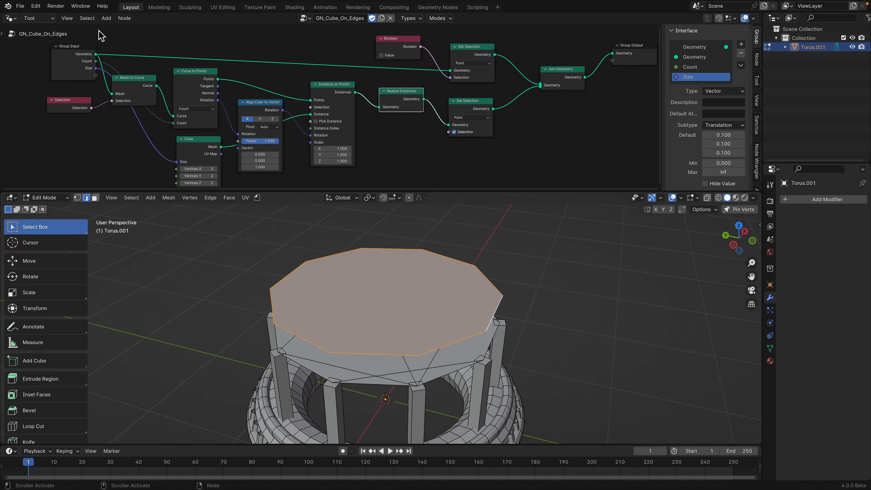
{"action": "left_click", "coordinate": [304, 18]}
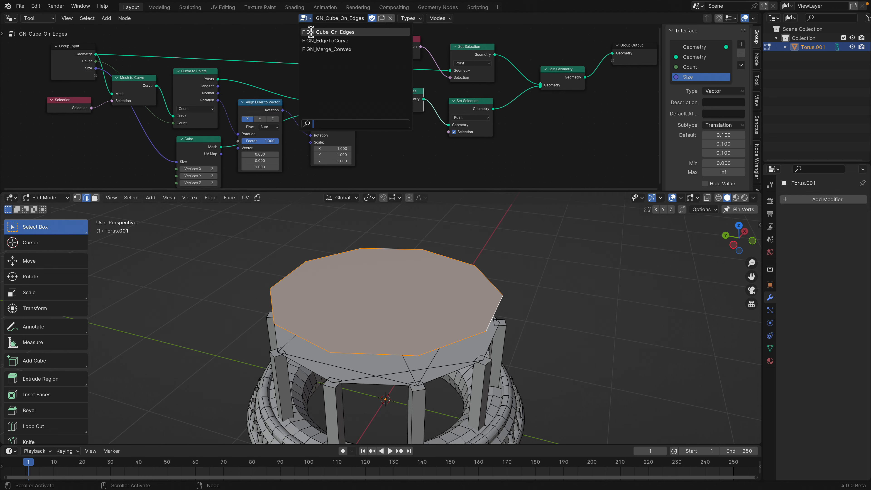
{"action": "left_click", "coordinate": [330, 49]}
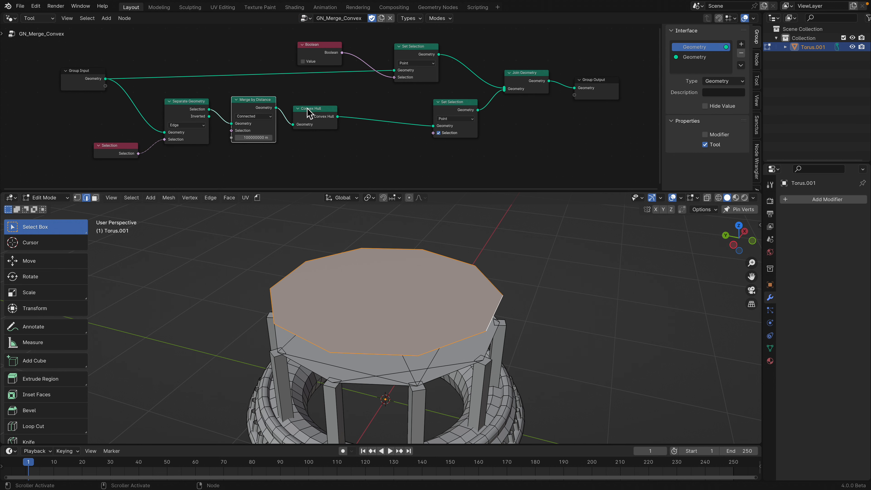
{"action": "left_click_drag", "start_coordinate": [307, 112], "coordinate": [314, 113]}
{"action": "scroll", "coordinate": [263, 113], "scroll_direction": "up", "scroll_amount": 1}
{"action": "left_click_drag", "start_coordinate": [111, 156], "coordinate": [107, 151]}
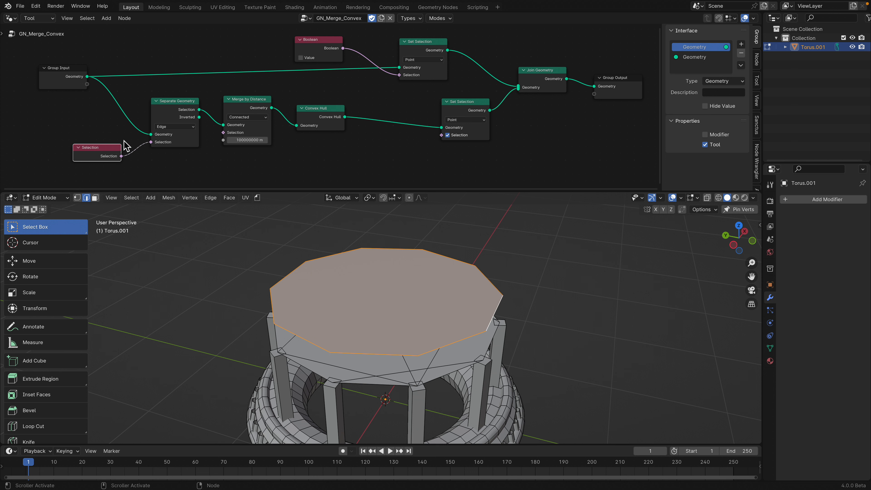
Step: Rearrange the Separate Geometry, Merge by Distance, Convex Hull, Boolean and two Set Selection nodes into a tidier layout in the GN_Merge_Convex tree
{"action": "left_click_drag", "start_coordinate": [170, 117], "coordinate": [175, 111]}
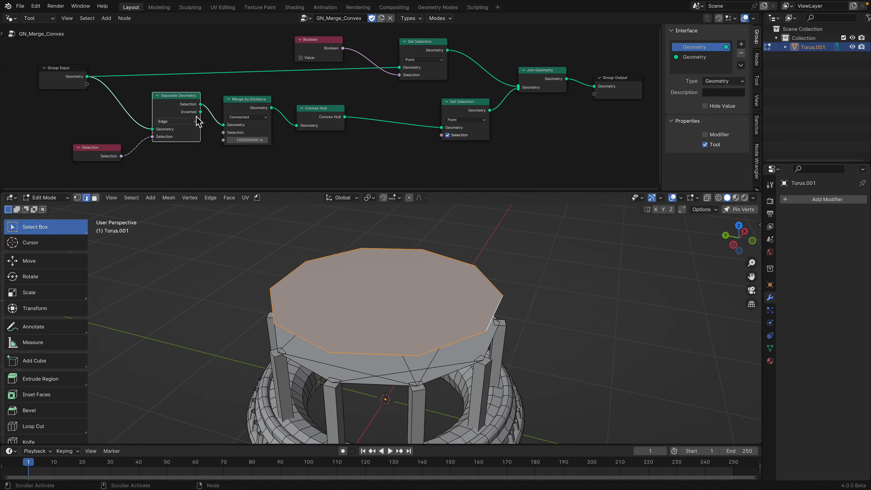
{"action": "left_click", "coordinate": [177, 121]}
{"action": "left_click_drag", "start_coordinate": [254, 99], "coordinate": [256, 98]}
{"action": "left_click_drag", "start_coordinate": [323, 118], "coordinate": [342, 114]}
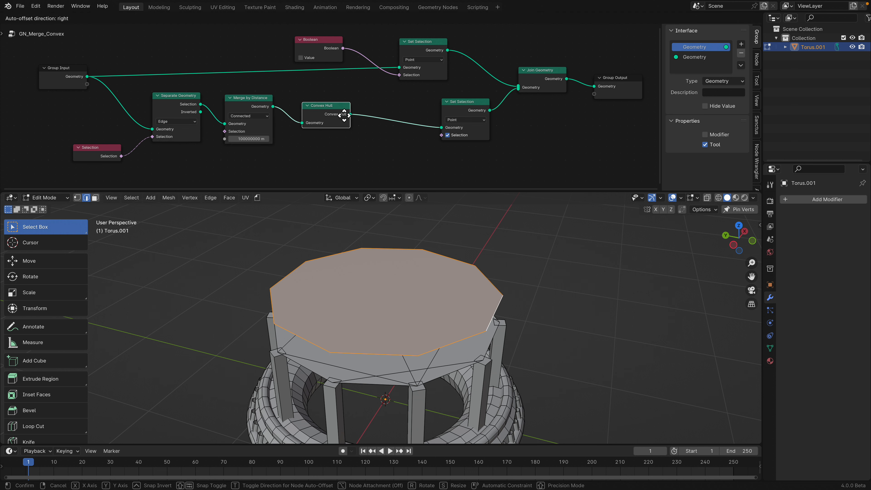
{"action": "left_click_drag", "start_coordinate": [433, 60], "coordinate": [457, 57]}
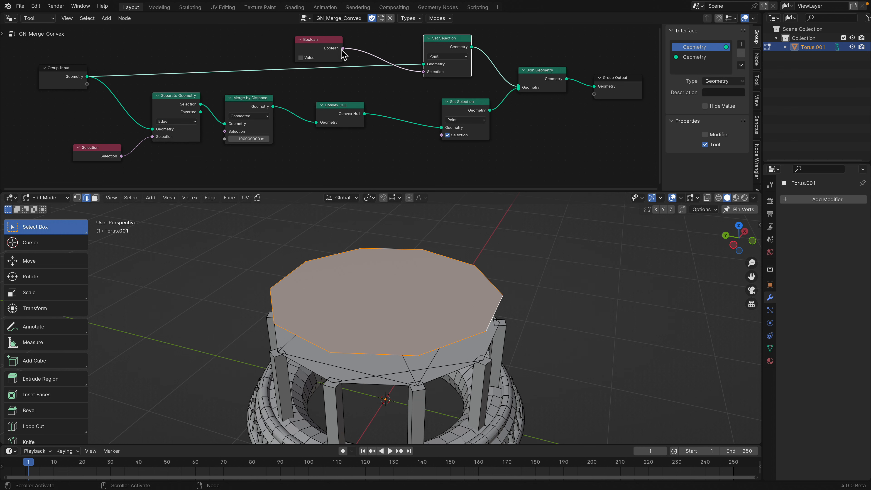
{"action": "left_click_drag", "start_coordinate": [339, 52], "coordinate": [362, 49]}
{"action": "left_click_drag", "start_coordinate": [474, 101], "coordinate": [455, 102]}
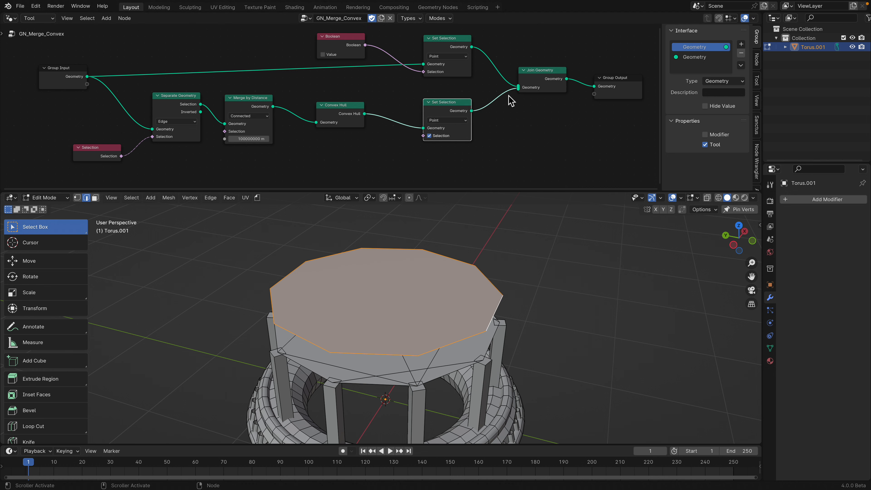
{"action": "middle_click_drag", "start_coordinate": [522, 145], "coordinate": [508, 121]}
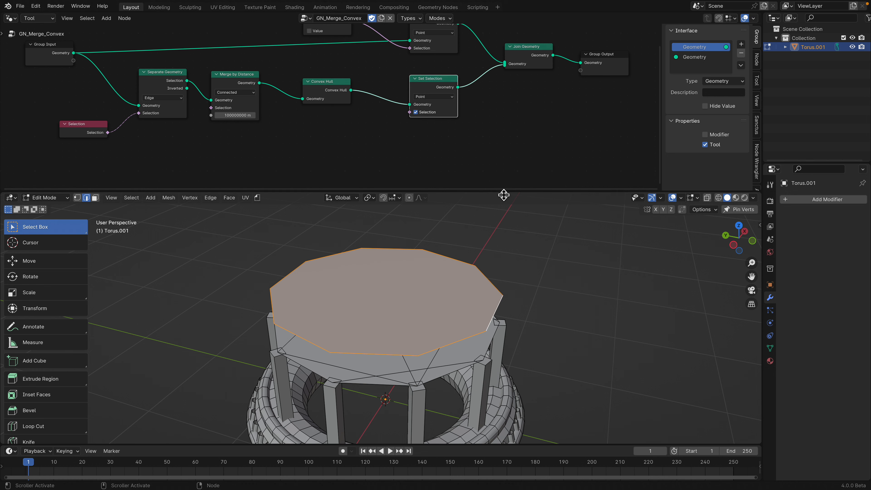
Step: Enlarge the 3D viewport, inset the cap's top face, and raise the inner face along Z to form a second tier
{"action": "left_click_drag", "start_coordinate": [504, 193], "coordinate": [501, 138]}
{"action": "middle_click_drag", "start_coordinate": [451, 216], "coordinate": [452, 288]}
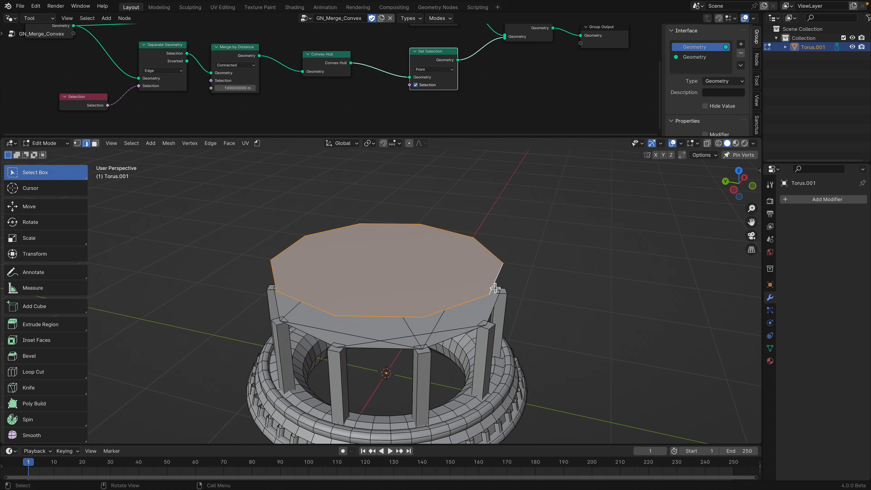
{"action": "key", "text": "i"}
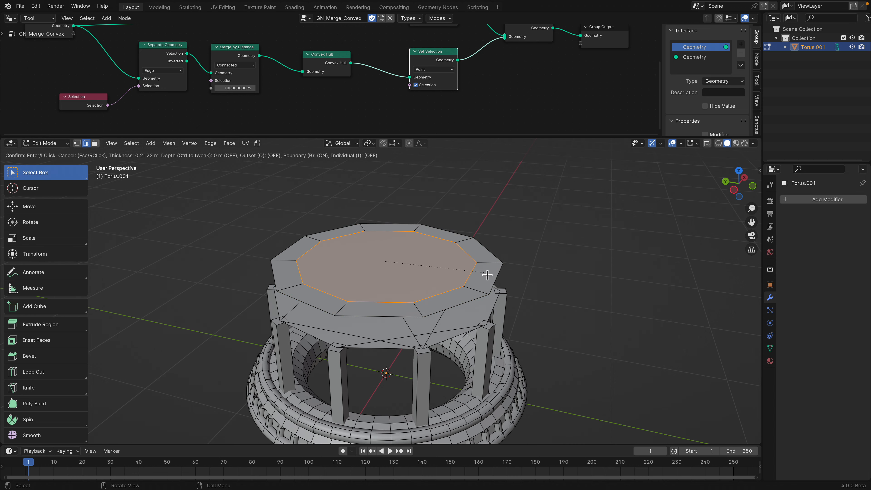
{"action": "left_click", "coordinate": [449, 275]}
{"action": "key", "text": "g"}
{"action": "key", "text": "z"}
{"action": "left_click", "coordinate": [448, 255]}
Step: Inset the raised tier's top face by about 0.27 m and inset the resulting inner face slightly again
{"action": "key", "text": "i"}
{"action": "left_click", "coordinate": [485, 257]}
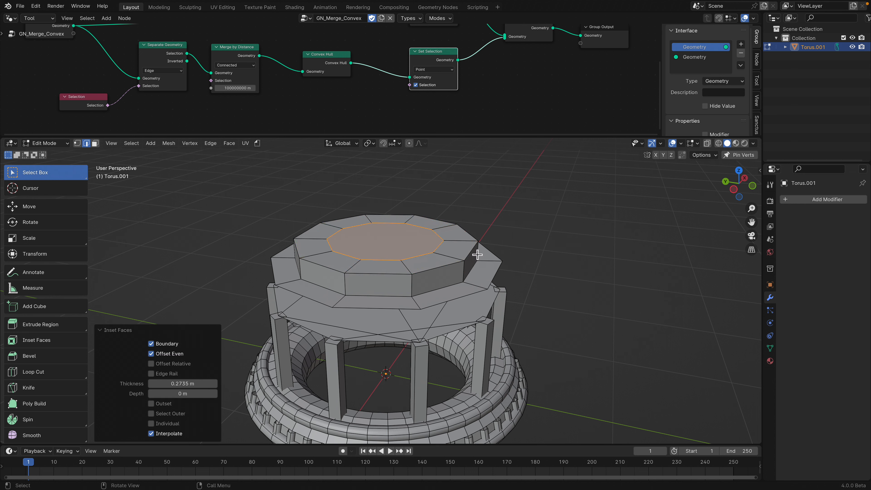
{"action": "key", "text": "i"}
{"action": "left_click", "coordinate": [467, 244]}
{"action": "key", "text": "h"}
{"action": "middle_click_drag", "start_coordinate": [437, 248], "coordinate": [429, 274]}
{"action": "key", "text": "ctrl+z"}
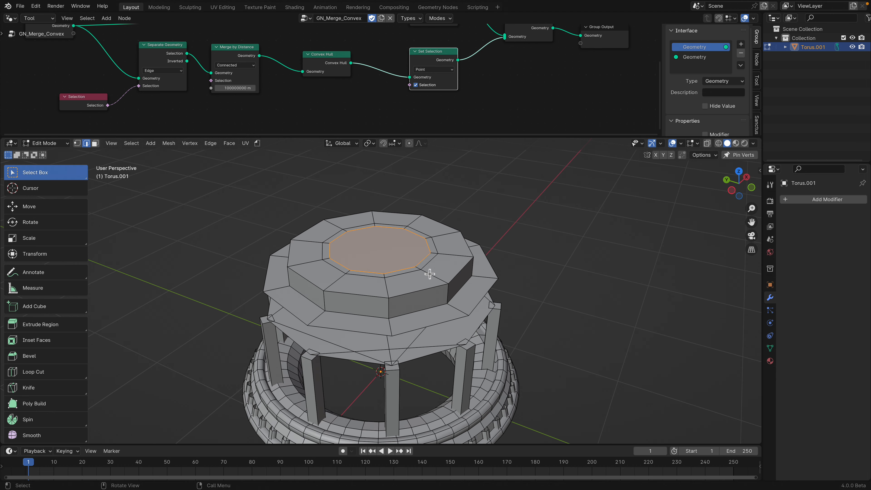
Step: Select the lower tier's outer rim edge loop and run GN_EdgeToCurve on it to add a tube moulding
{"action": "left_click", "coordinate": [432, 324]}
{"action": "left_click", "coordinate": [443, 325], "text": "alt"}
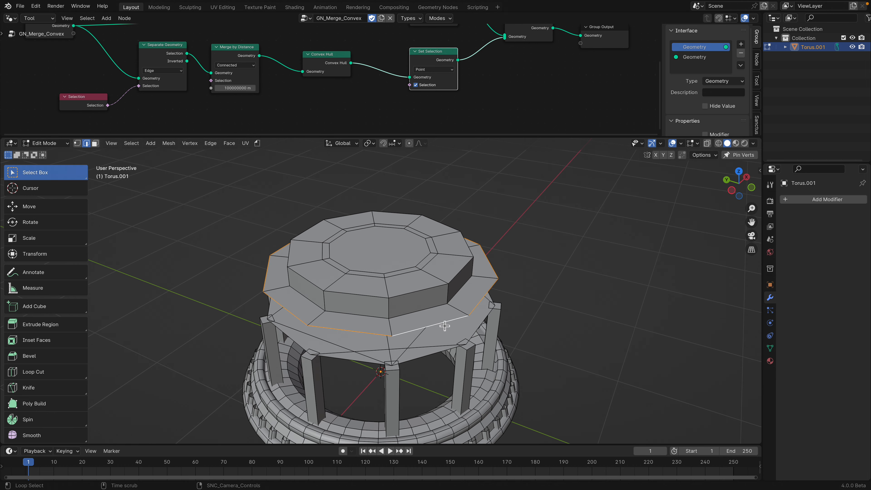
{"action": "middle_click_drag", "start_coordinate": [443, 326], "coordinate": [436, 307]}
{"action": "left_click", "coordinate": [258, 144]}
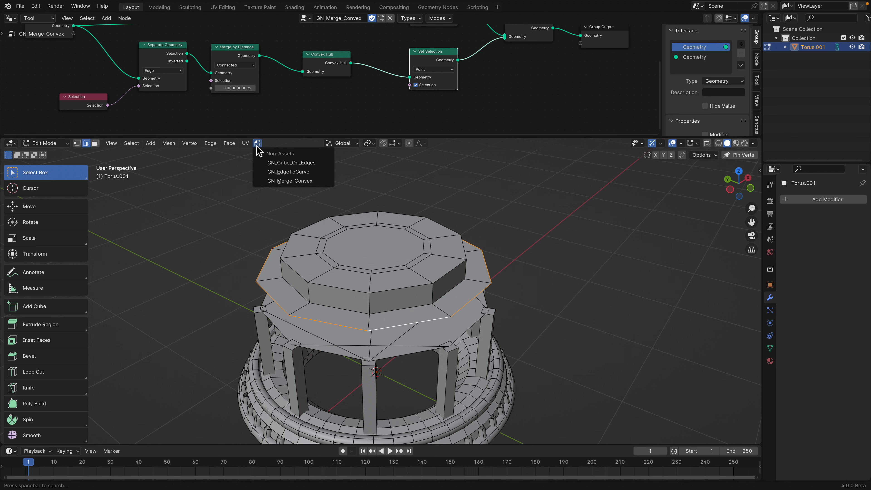
{"action": "left_click", "coordinate": [280, 169]}
{"action": "middle_click_drag", "start_coordinate": [420, 276], "coordinate": [421, 286]}
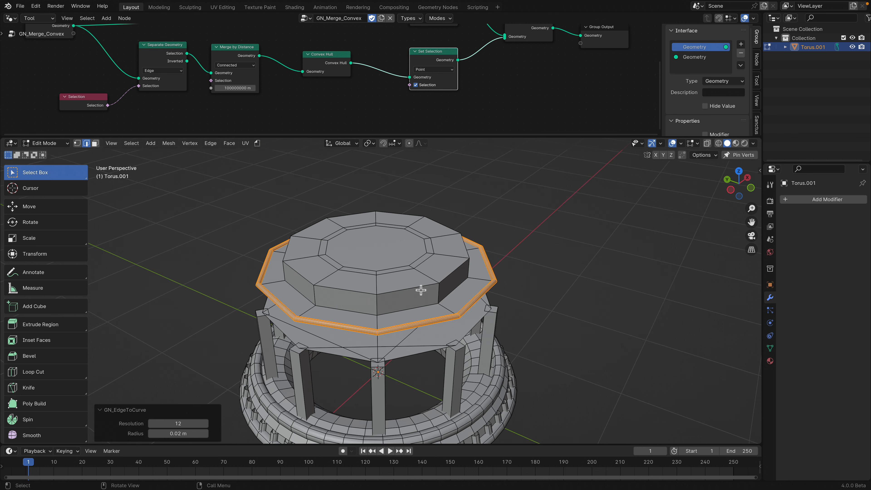
Step: Select the ring of vertical edges around the upper tier and run GN_EdgeToCurve on them with a 0.04 m radius
{"action": "left_click", "coordinate": [379, 310]}
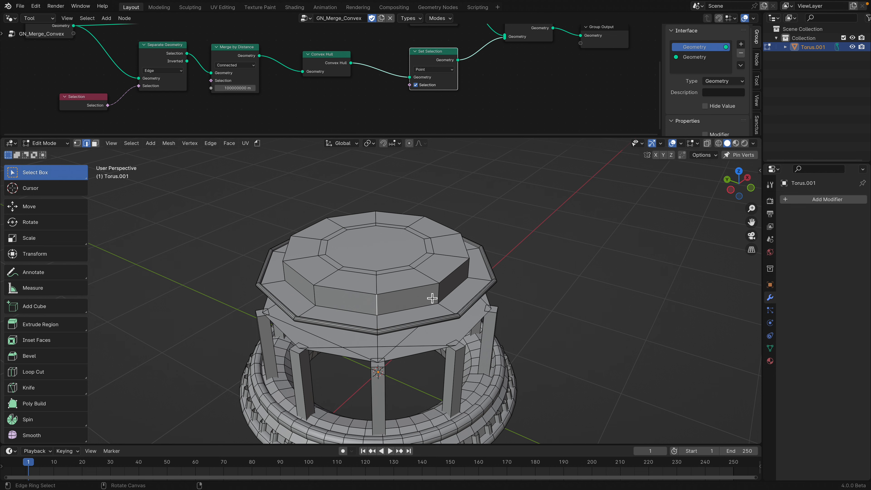
{"action": "left_click", "coordinate": [440, 294], "text": "ctrl+alt"}
{"action": "middle_click_drag", "start_coordinate": [390, 288], "coordinate": [401, 257]}
{"action": "left_click", "coordinate": [257, 143]}
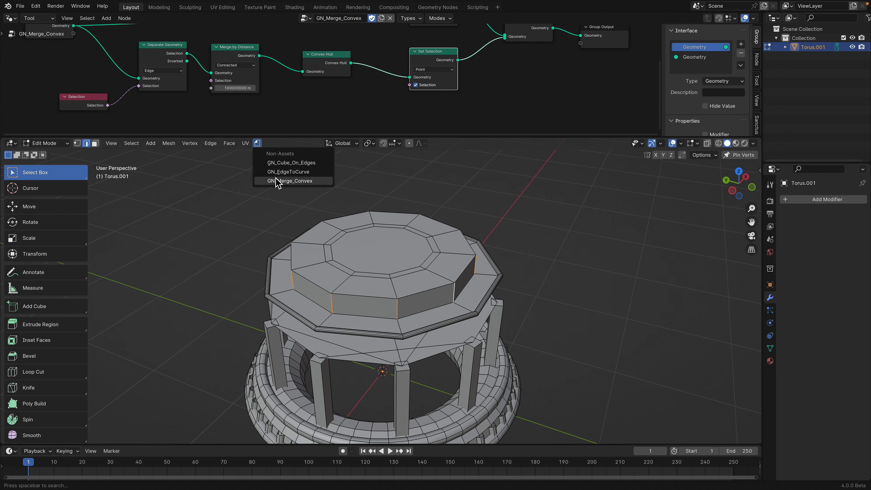
{"action": "left_click", "coordinate": [288, 172]}
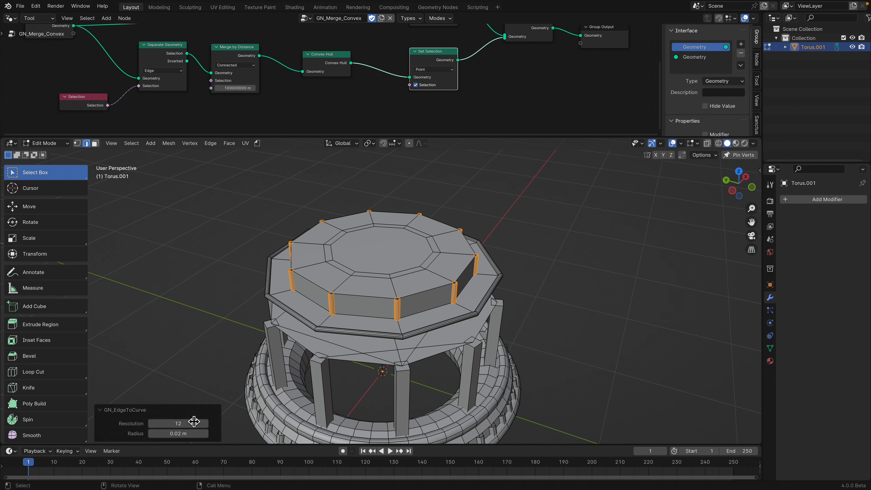
{"action": "mouse_move", "coordinate": [178, 433]}
{"action": "left_mouse_down"}
{"action": "mouse_move", "coordinate": [150, 433]}
{"action": "mouse_move", "coordinate": [171, 433]}
{"action": "mouse_move", "coordinate": [162, 433]}
{"action": "left_mouse_up"}
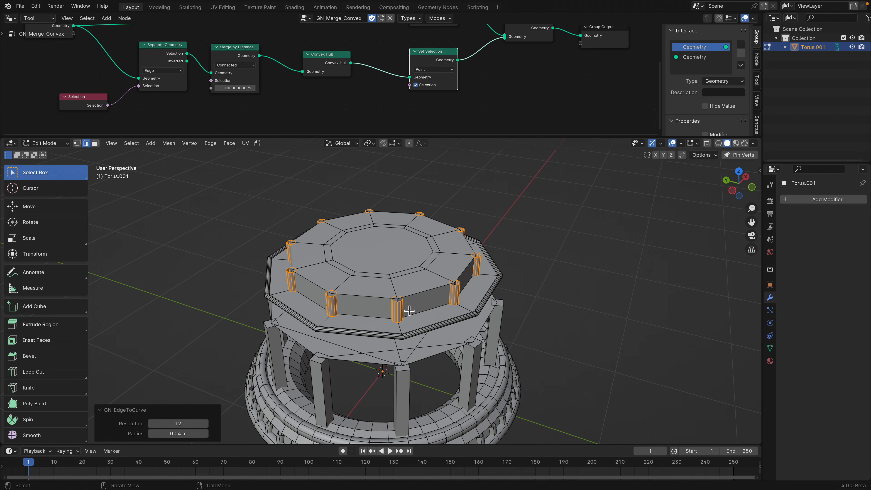
Step: Switch to Object Mode and turn on Cavity in the viewport shading to show the finished pavilion
{"action": "middle_click_drag", "start_coordinate": [408, 311], "coordinate": [403, 265]}
{"action": "key", "text": "Tab"}
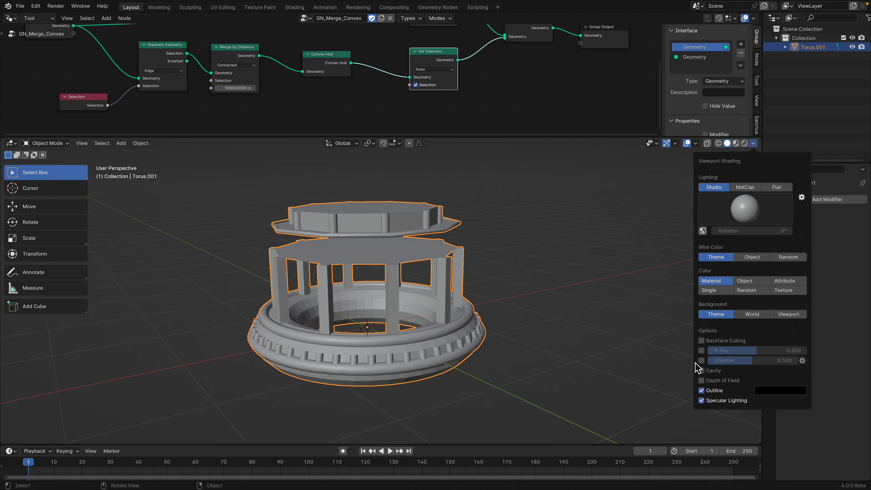
{"action": "mouse_move", "coordinate": [521, 268]}
{"action": "middle_mouse_down"}
{"action": "mouse_move", "coordinate": [397, 253]}
{"action": "mouse_move", "coordinate": [413, 244]}
{"action": "middle_mouse_up"}
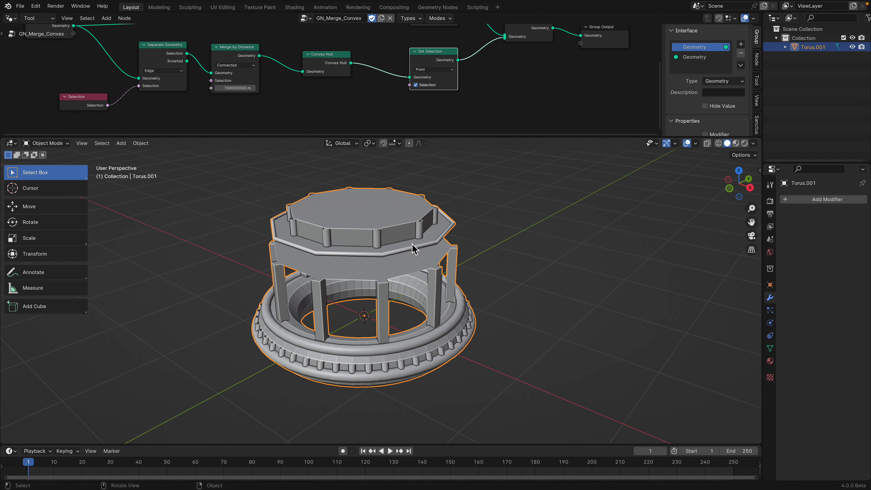
Step: Delete the pavilion object and enlarge the 3D viewport
{"action": "key", "text": "x"}
{"action": "left_click", "coordinate": [433, 232]}
{"action": "left_click_drag", "start_coordinate": [451, 139], "coordinate": [446, 103]}
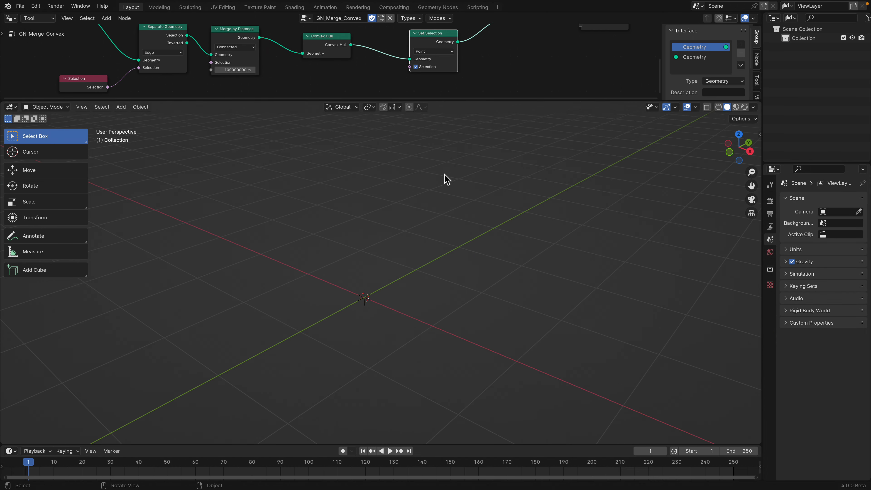
Step: Add a Bezier circle in top view and delete all of its control points in Edit Mode
{"action": "left_click", "coordinate": [739, 137]}
{"action": "key", "text": "shift+a"}
{"action": "mouse_move", "coordinate": [287, 263]}
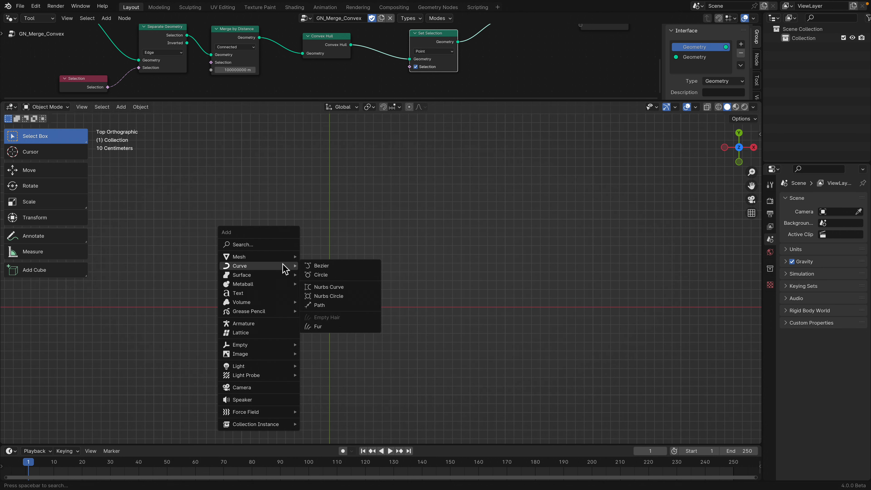
{"action": "left_click", "coordinate": [330, 275]}
{"action": "scroll", "coordinate": [340, 275], "scroll_direction": "up", "scroll_amount": 1}
{"action": "scroll", "coordinate": [354, 256], "scroll_direction": "down", "scroll_amount": 2}
{"action": "key", "text": "Tab"}
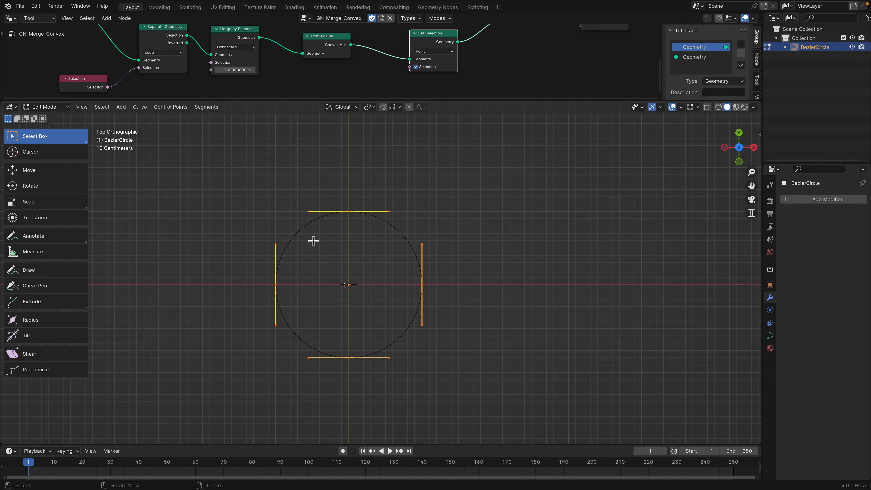
{"action": "key", "text": "x"}
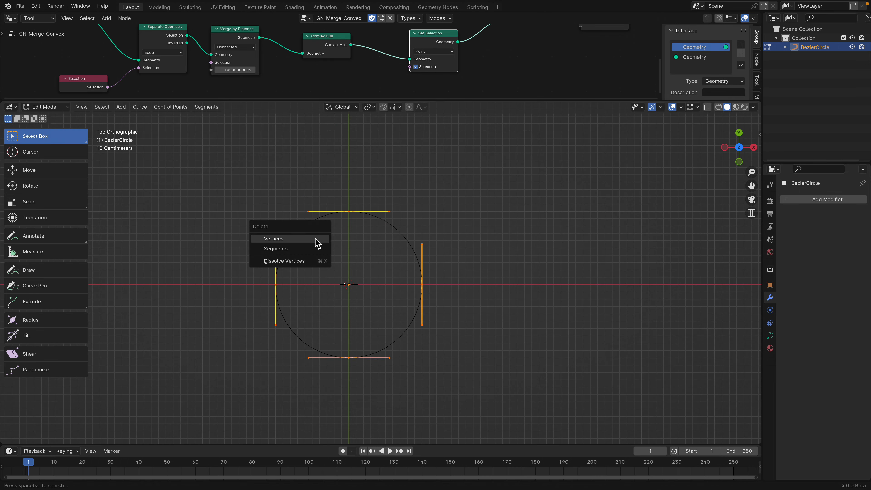
{"action": "left_click", "coordinate": [310, 239]}
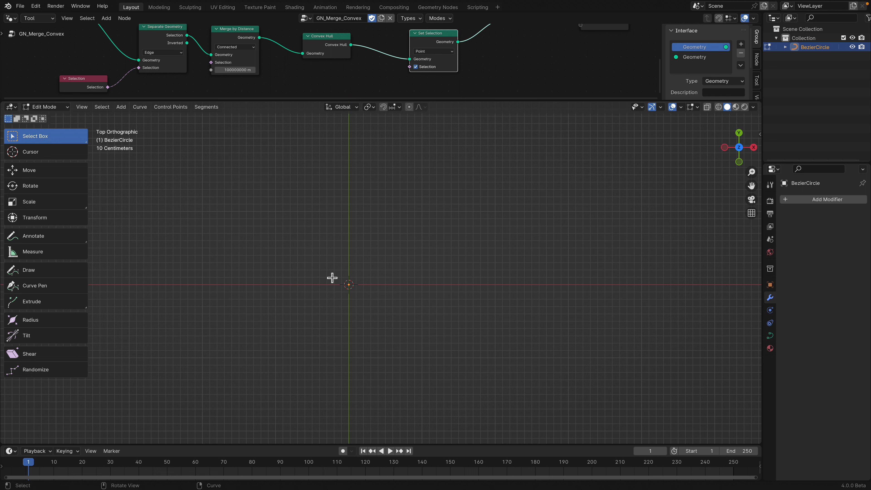
Step: Draw a freehand blob-shaped outline around the origin with the Draw tool and close it with Toggle Cyclic
{"action": "left_click", "coordinate": [54, 273]}
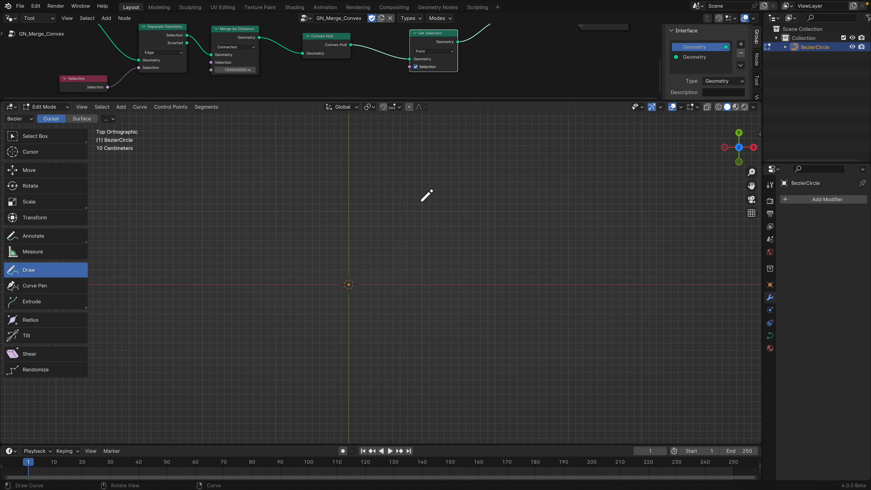
{"action": "left_click_drag", "start_coordinate": [410, 102], "coordinate": [410, 100]}
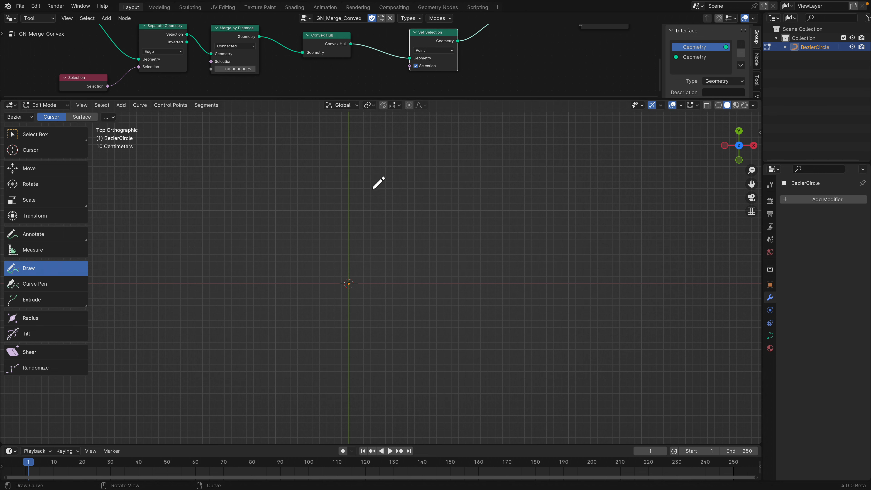
{"action": "left_click_drag", "start_coordinate": [490, 147], "coordinate": [406, 206]}
{"action": "key", "text": "ctrl+z"}
{"action": "left_click_drag", "start_coordinate": [349, 191], "coordinate": [475, 210]}
{"action": "left_click_drag", "start_coordinate": [461, 405], "coordinate": [309, 371]}
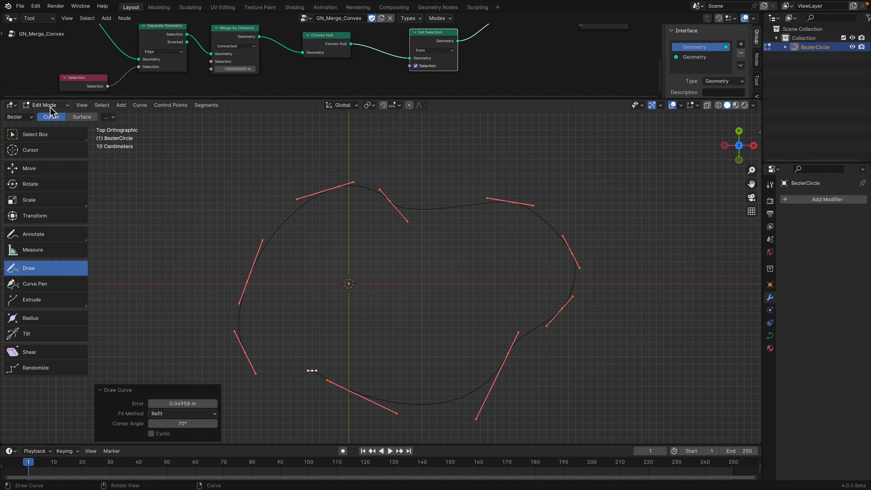
{"action": "left_click", "coordinate": [148, 107]}
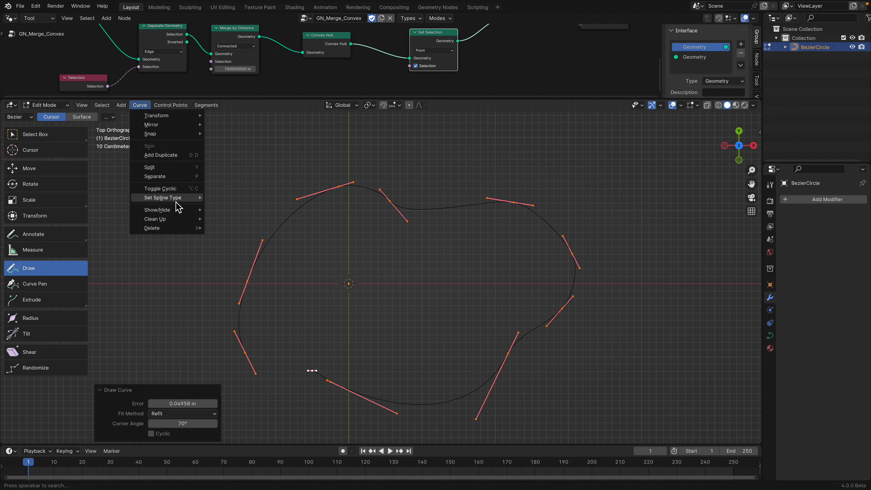
{"action": "left_click", "coordinate": [181, 189]}
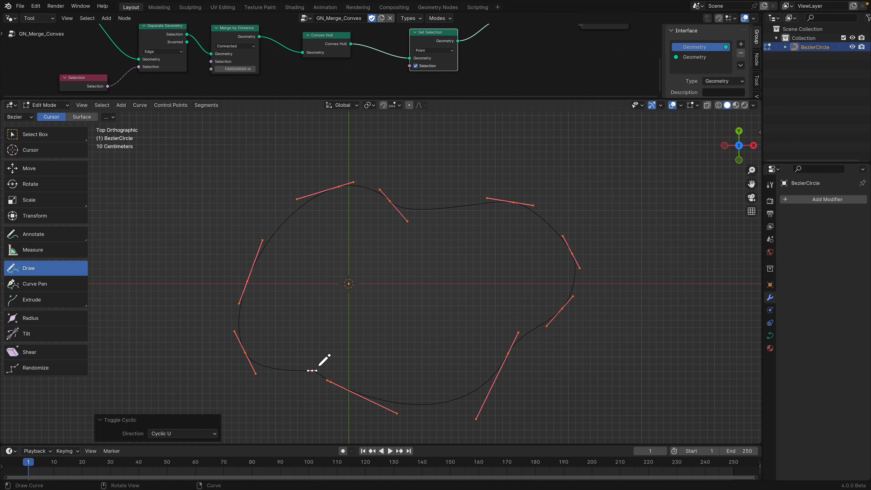
Step: Try dissolving the drawn curve's selected control points, and undo the dissolve
{"action": "left_click", "coordinate": [178, 109]}
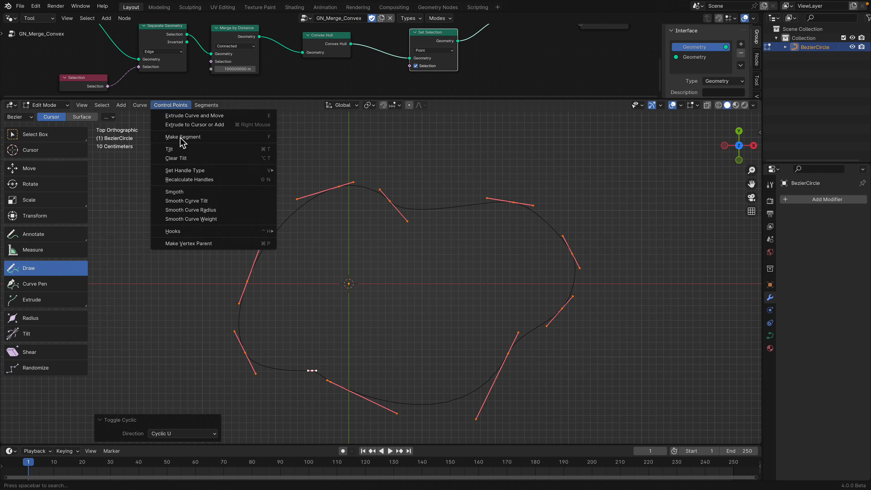
{"action": "left_click", "coordinate": [140, 106]}
{"action": "mouse_move", "coordinate": [163, 228]}
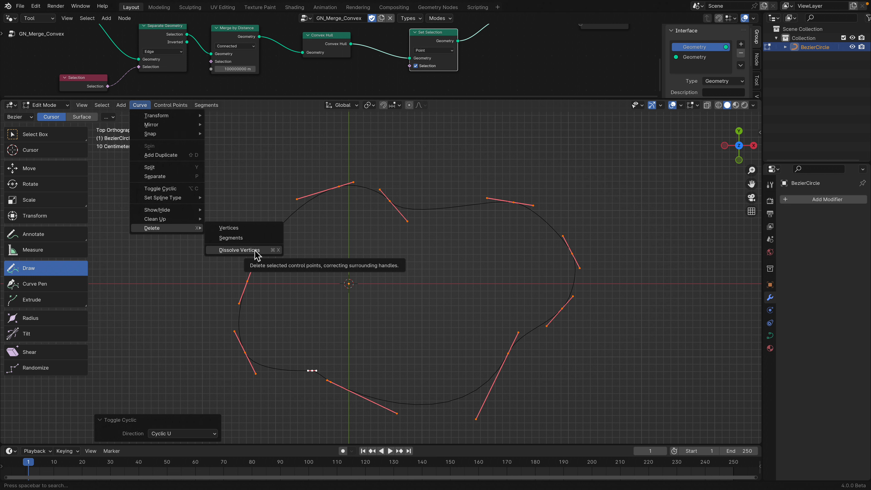
{"action": "left_click", "coordinate": [255, 252]}
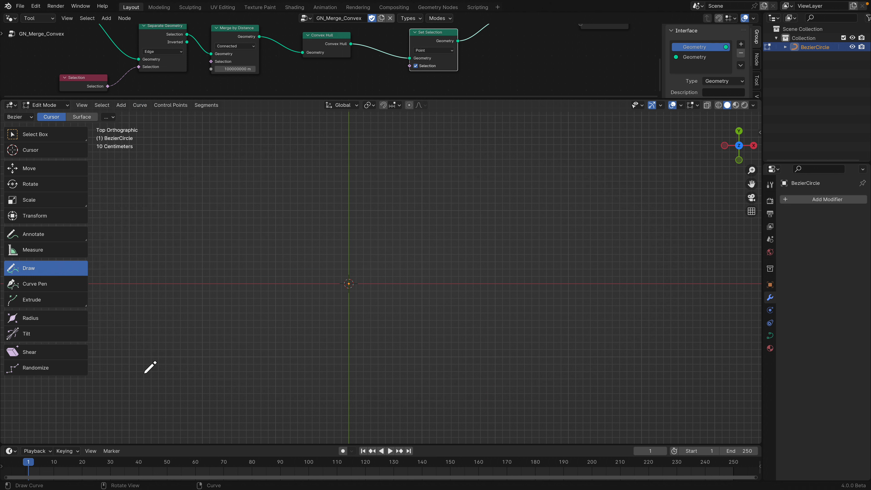
{"action": "key", "text": "ctrl+z"}
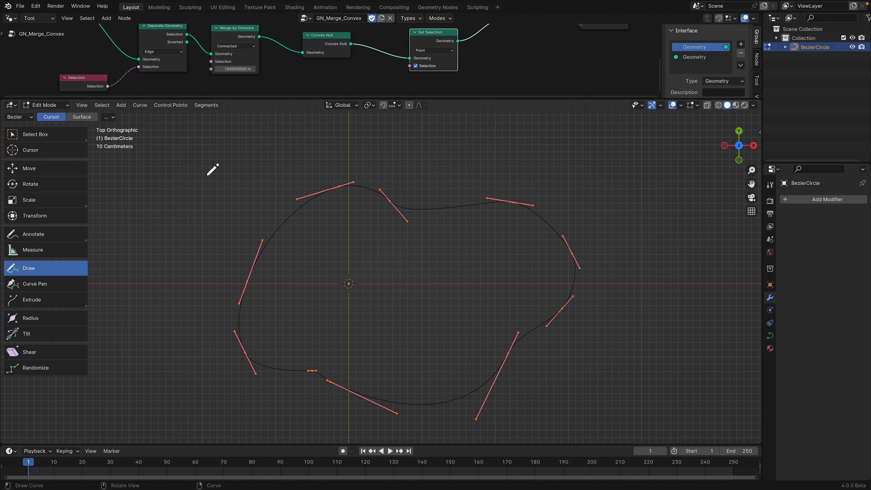
Step: Simplify the drawn curve with Decimate Curve at a ratio of 0.753
{"action": "left_click", "coordinate": [140, 105]}
{"action": "mouse_move", "coordinate": [173, 219]}
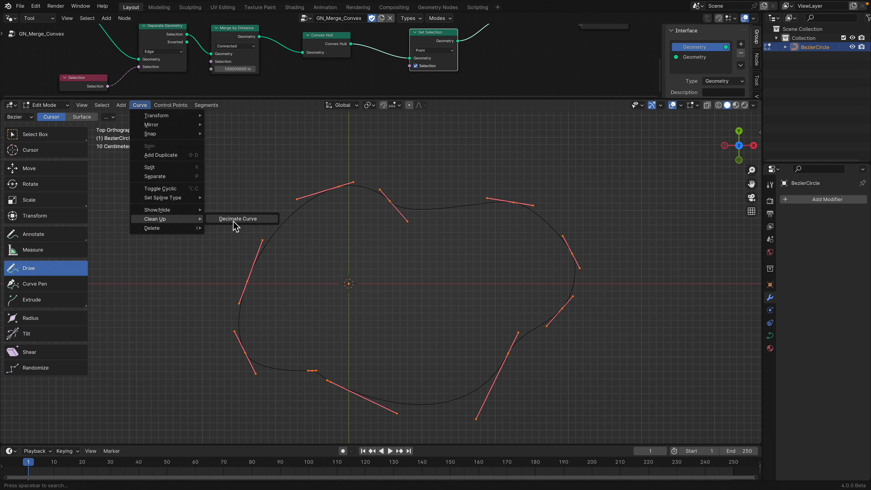
{"action": "left_click", "coordinate": [236, 220]}
{"action": "left_click_drag", "start_coordinate": [180, 437], "coordinate": [164, 437]}
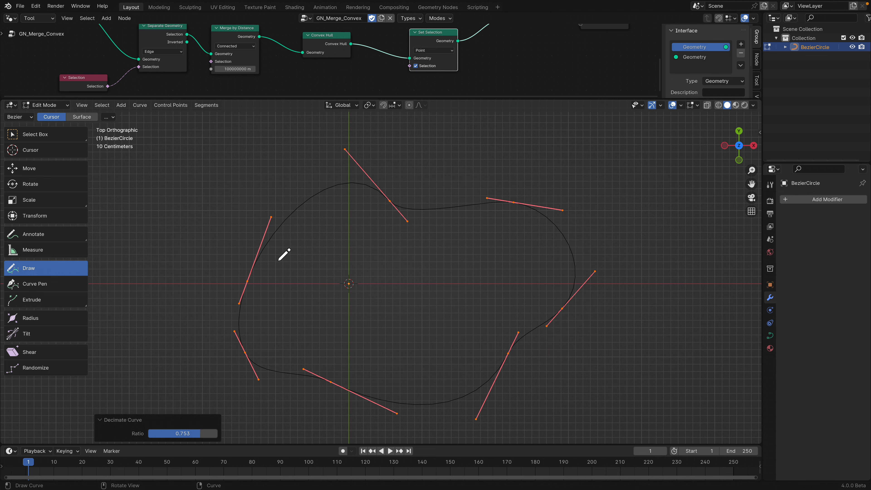
Step: Return to Object Mode and make the drawn curve 2D with its Fill Mode set to Front
{"action": "left_click", "coordinate": [50, 107]}
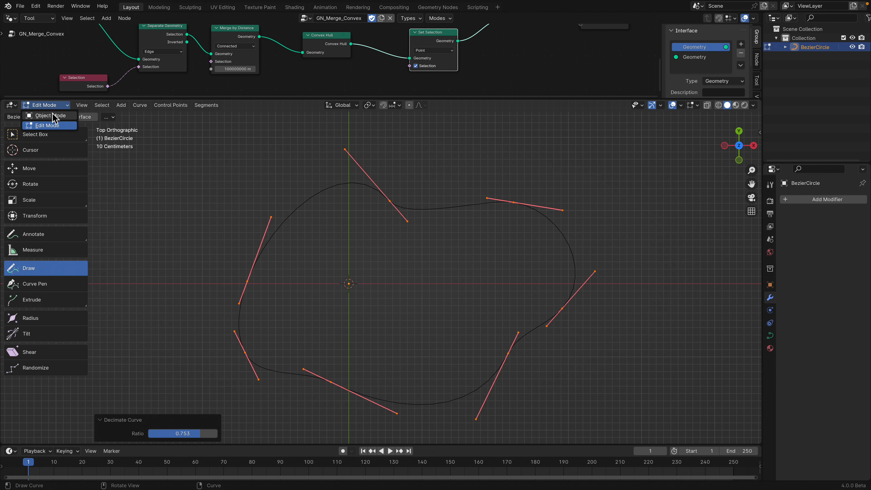
{"action": "left_click", "coordinate": [54, 115]}
{"action": "middle_click_drag", "start_coordinate": [477, 295], "coordinate": [546, 257]}
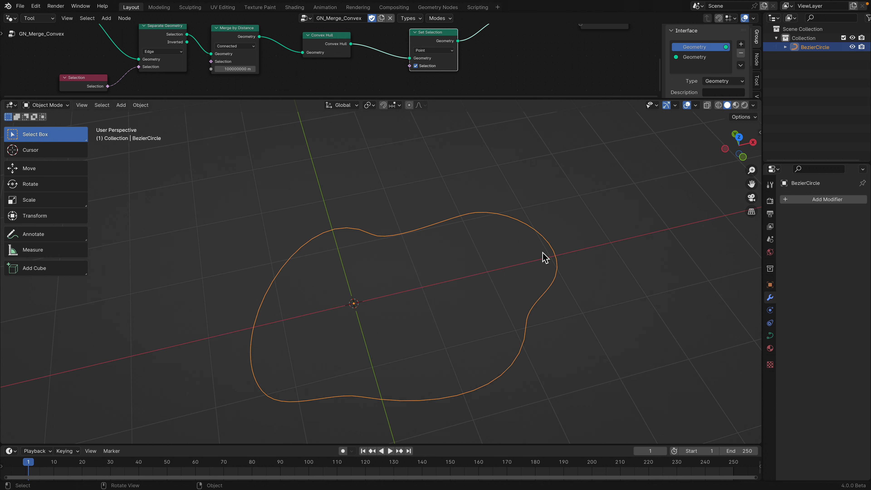
{"action": "left_click", "coordinate": [770, 334]}
{"action": "left_click", "coordinate": [804, 228]}
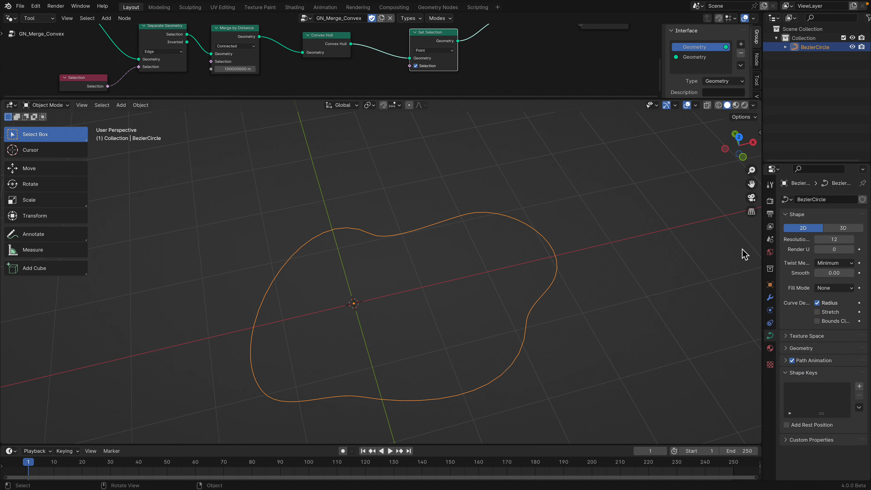
{"action": "left_click", "coordinate": [828, 288]}
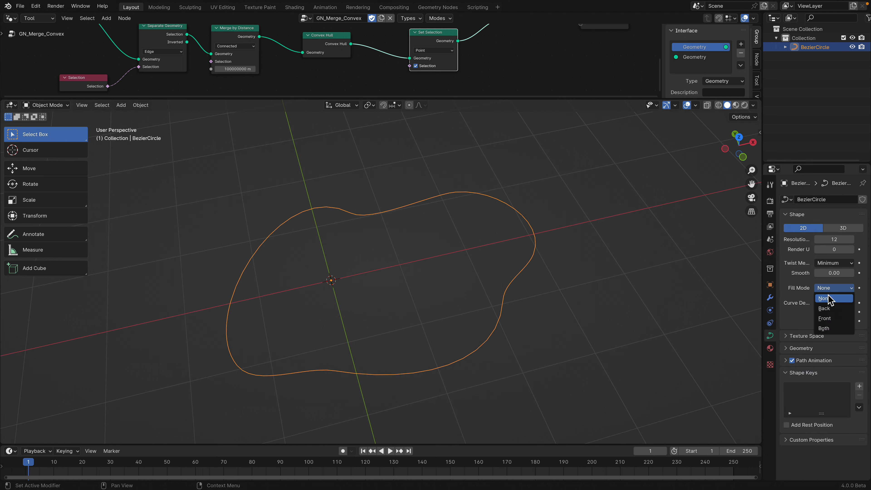
{"action": "left_click", "coordinate": [828, 319]}
Step: Convert the filled curve to a mesh and enter Edit Mode on it
{"action": "middle_click_drag", "start_coordinate": [576, 262], "coordinate": [439, 247]}
{"action": "right_click", "coordinate": [439, 246]}
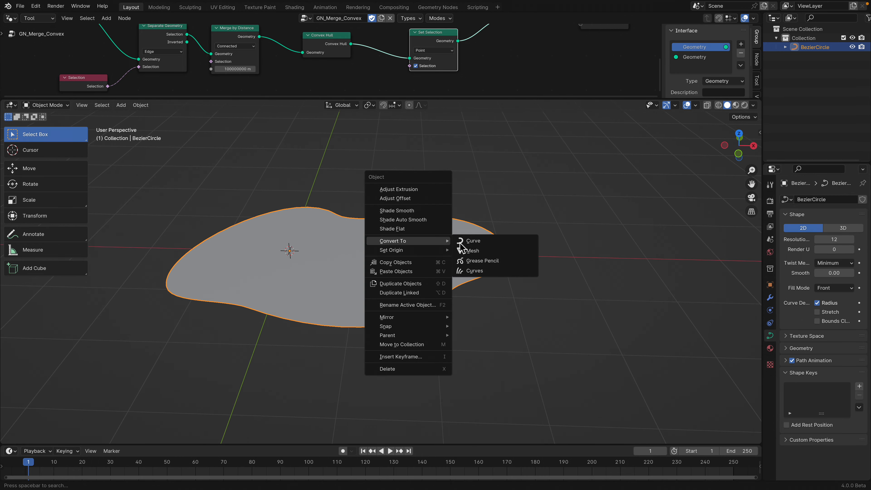
{"action": "left_click", "coordinate": [478, 252]}
{"action": "scroll", "coordinate": [438, 269], "scroll_direction": "up", "scroll_amount": 2}
{"action": "key", "text": "Tab"}
{"action": "middle_click_drag", "start_coordinate": [396, 247], "coordinate": [364, 264]}
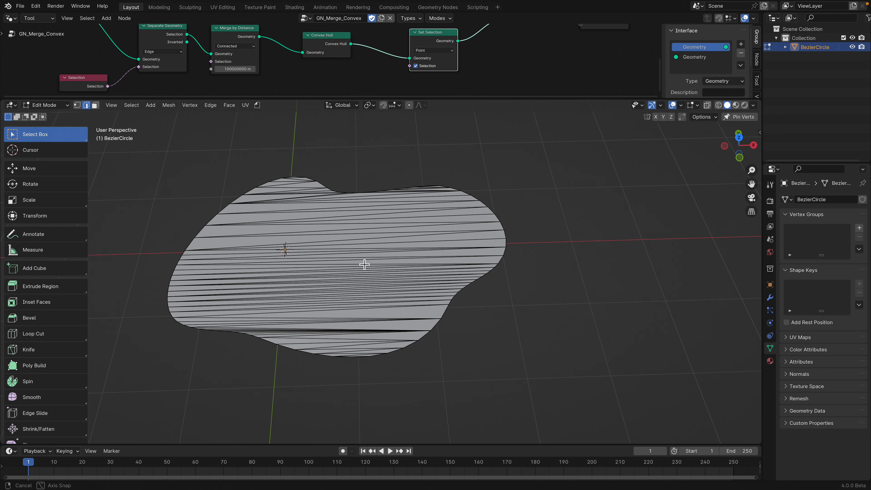
Step: Select the whole mesh and run Make Planar Faces on it
{"action": "key", "text": "a"}
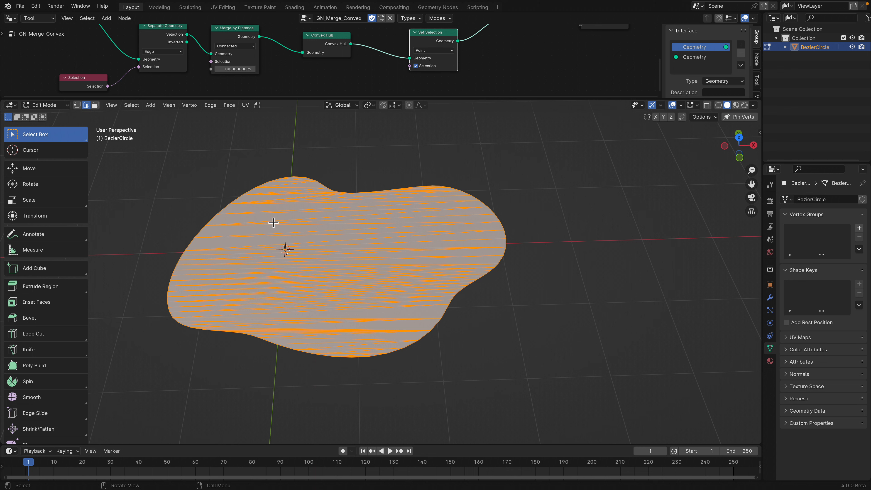
{"action": "key", "text": "F3"}
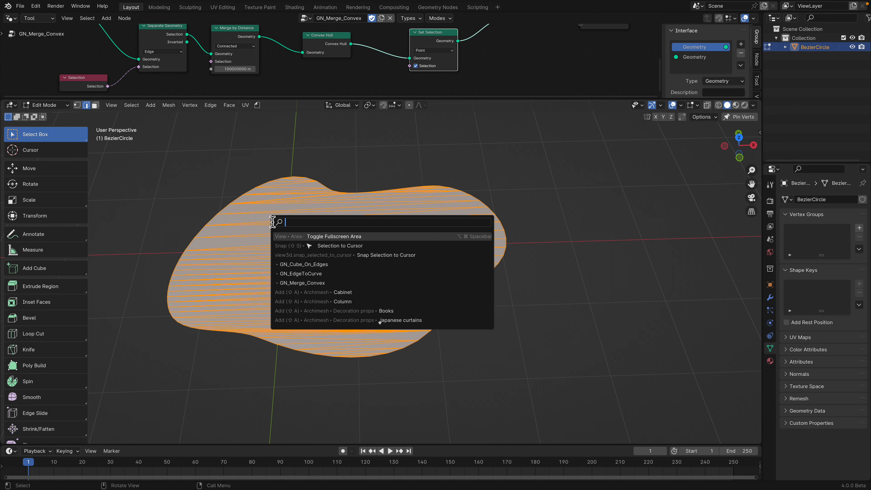
{"action": "type", "text": "planar"}
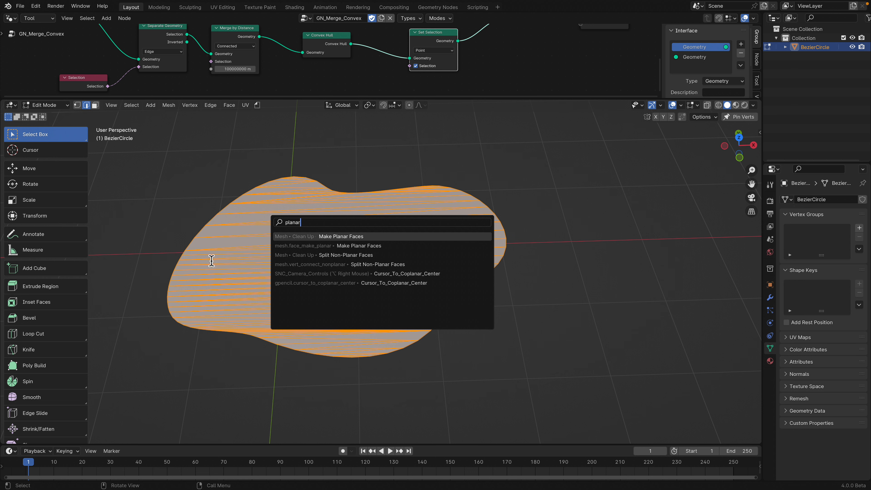
{"action": "key", "text": "Return"}
{"action": "middle_click_drag", "start_coordinate": [282, 346], "coordinate": [308, 359]}
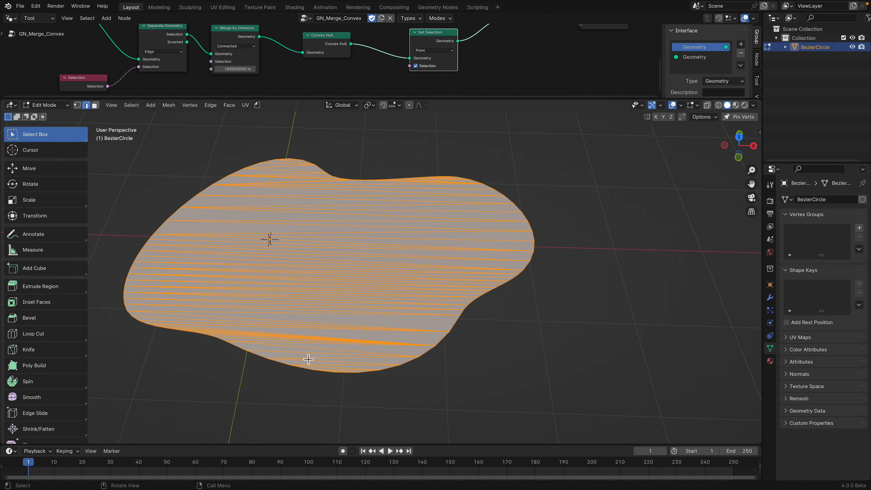
Step: Select the edges around the shape's entire outline and raise them along Z
{"action": "left_click", "coordinate": [317, 371]}
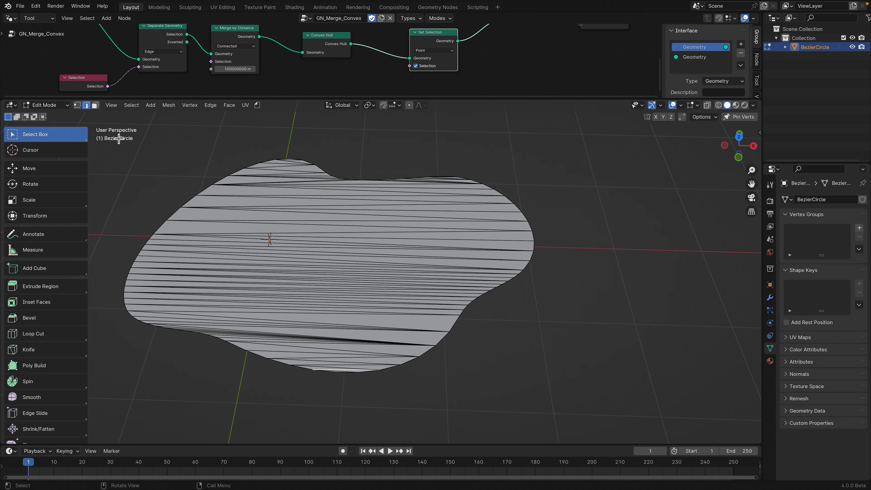
{"action": "left_click", "coordinate": [429, 356], "text": "alt"}
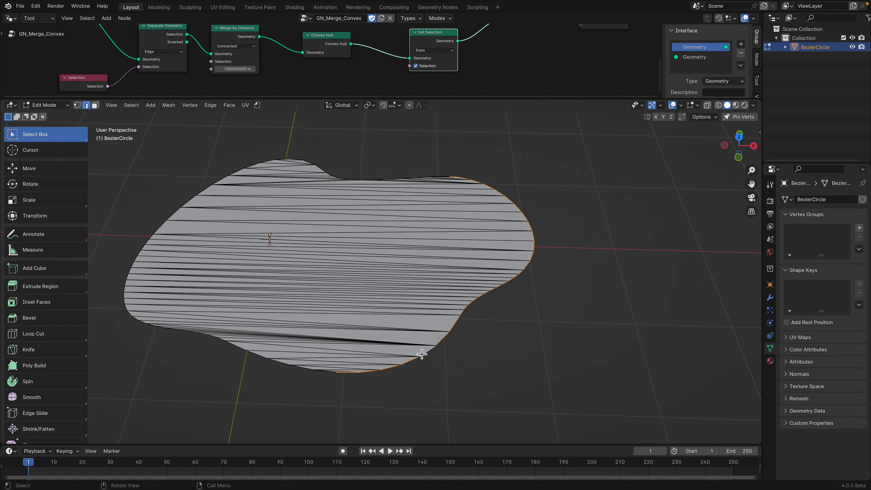
{"action": "middle_click_drag", "start_coordinate": [247, 367], "coordinate": [327, 360], "text": "shift"}
{"action": "scroll", "coordinate": [326, 360], "scroll_direction": "up", "scroll_amount": 2}
{"action": "left_click", "coordinate": [282, 392], "text": "alt+shift"}
{"action": "scroll", "coordinate": [288, 393], "scroll_direction": "down", "scroll_amount": 1}
{"action": "middle_click_drag", "start_coordinate": [288, 393], "coordinate": [467, 249]}
{"action": "key", "text": "g"}
{"action": "key", "text": "z"}
{"action": "left_click", "coordinate": [453, 265]}
Step: Fill the raised outline with a single face and lower it about 0.097 m along Z
{"action": "key", "text": "f"}
{"action": "key", "text": "Tab"}
{"action": "key", "text": "Tab"}
{"action": "key", "text": "g"}
{"action": "key", "text": "z"}
{"action": "left_click", "coordinate": [479, 228]}
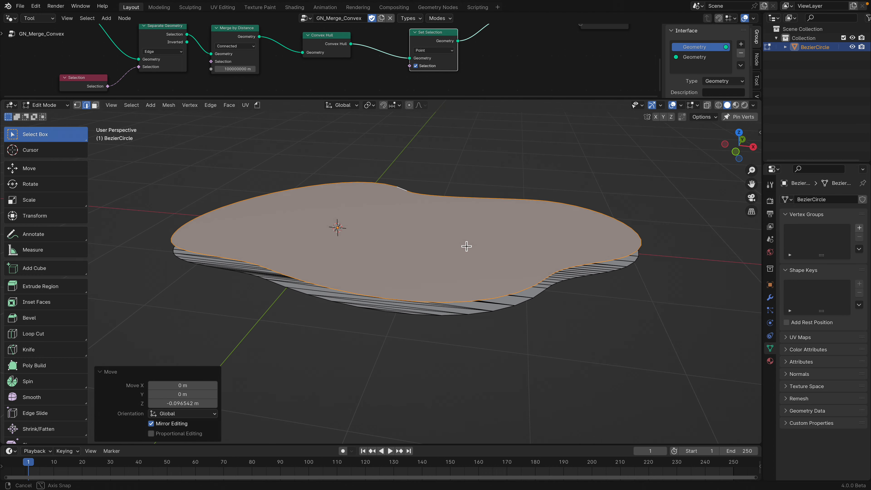
Step: Try insetting the top face with the standard Inset Faces operation
{"action": "key", "text": "i"}
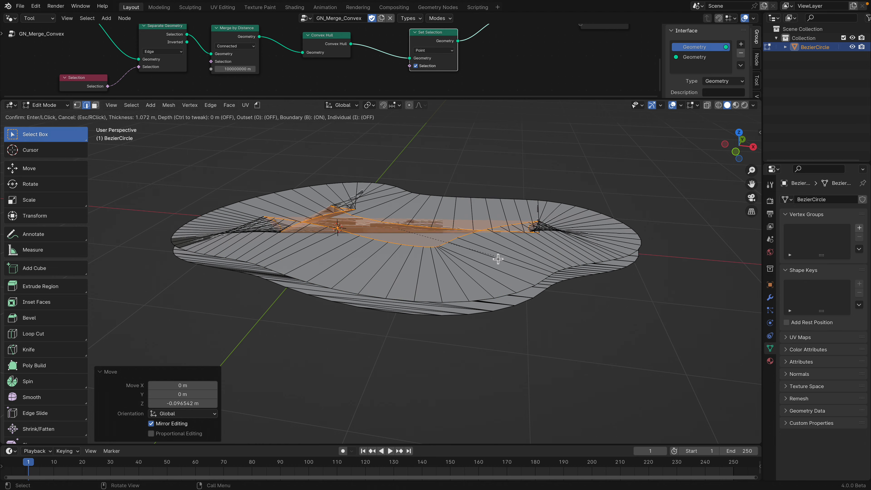
{"action": "left_click", "coordinate": [481, 257]}
{"action": "middle_click_drag", "start_coordinate": [486, 255], "coordinate": [490, 276]}
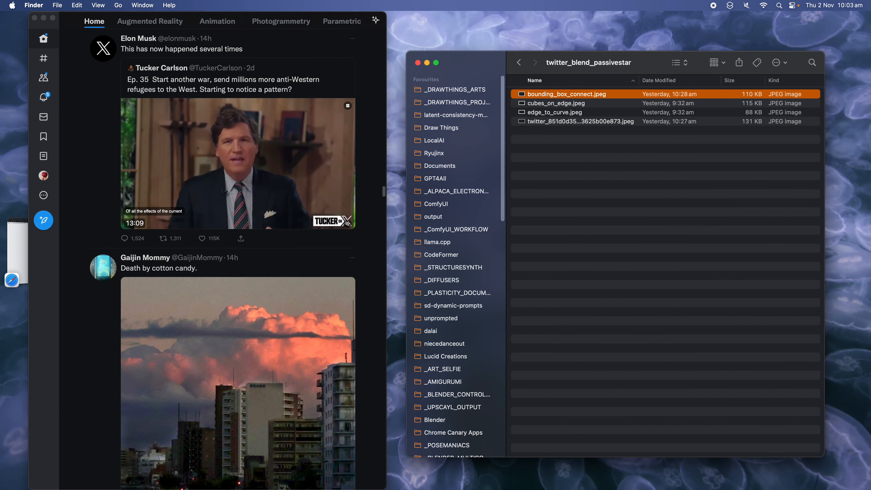
Step: Switch to Safari, open kushiro.gumroad.com in a new tab and look through the Blender add-ons offered there
{"action": "left_click", "coordinate": [24, 266]}
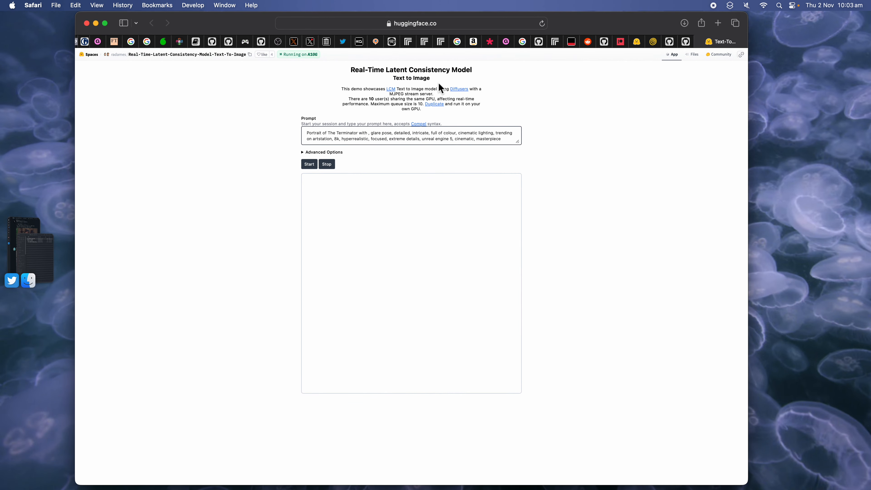
{"action": "left_click", "coordinate": [718, 22]}
{"action": "type", "text": "kushri"}
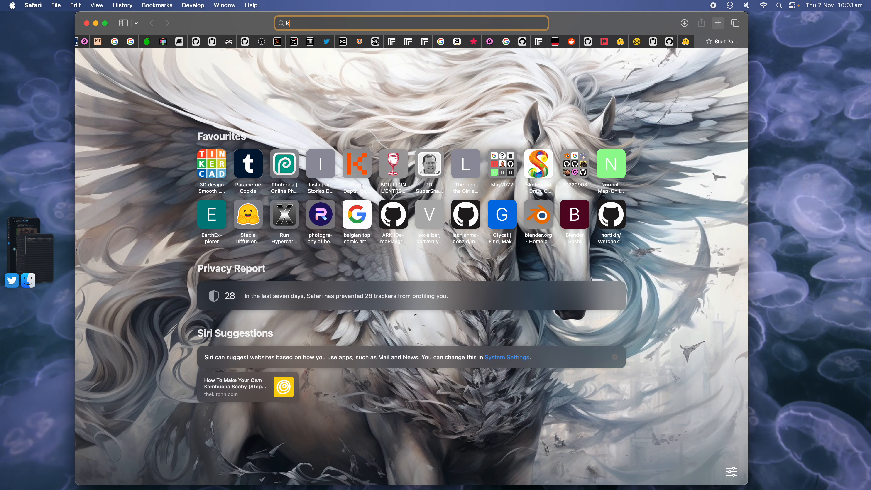
{"action": "key", "text": "BackSpace"}
{"action": "key", "text": "BackSpace"}
{"action": "key", "text": "BackSpace"}
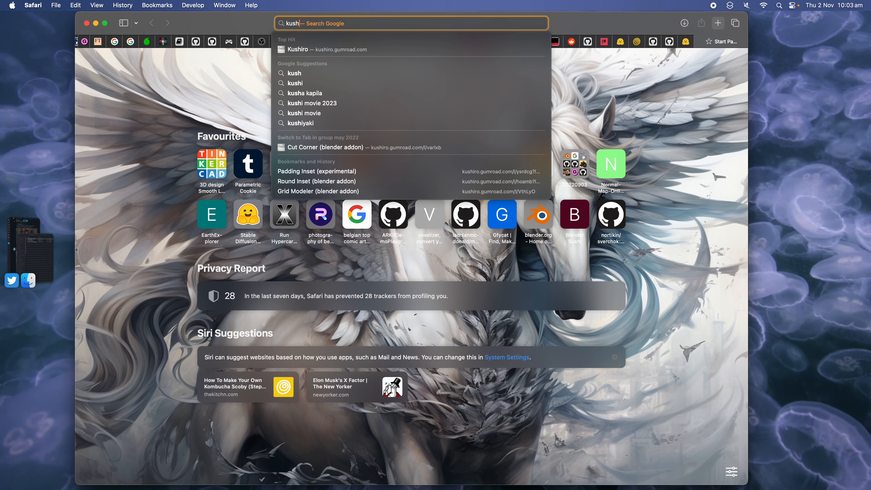
{"action": "type", "text": "iro.gumroad.com"}
{"action": "key", "text": "Return"}
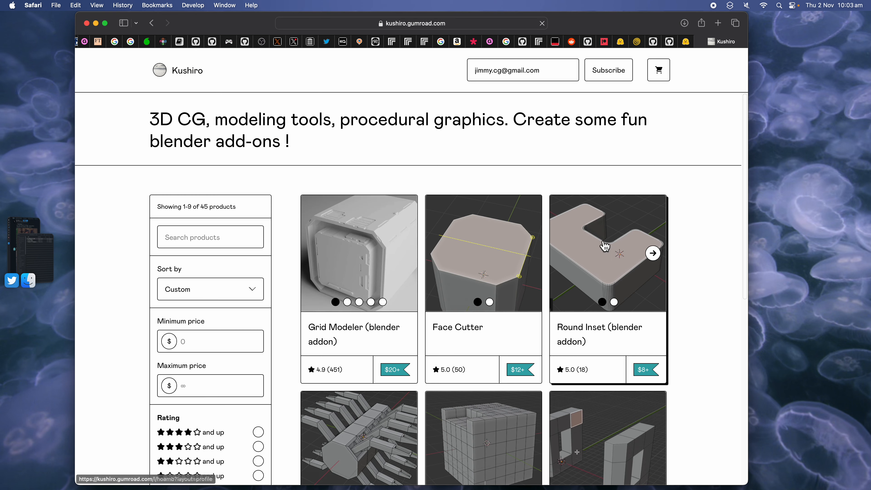
{"action": "scroll", "coordinate": [484, 302], "scroll_direction": "down", "scroll_amount": 5}
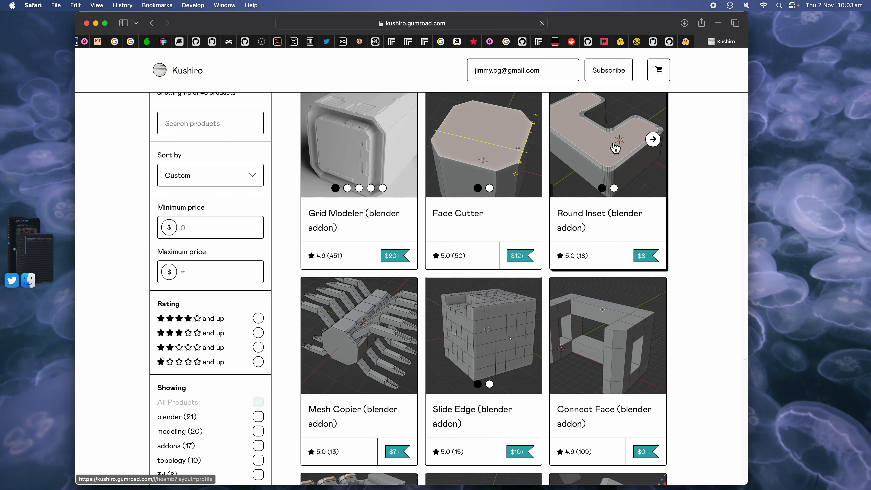
{"action": "scroll", "coordinate": [623, 301], "scroll_direction": "down", "scroll_amount": 12}
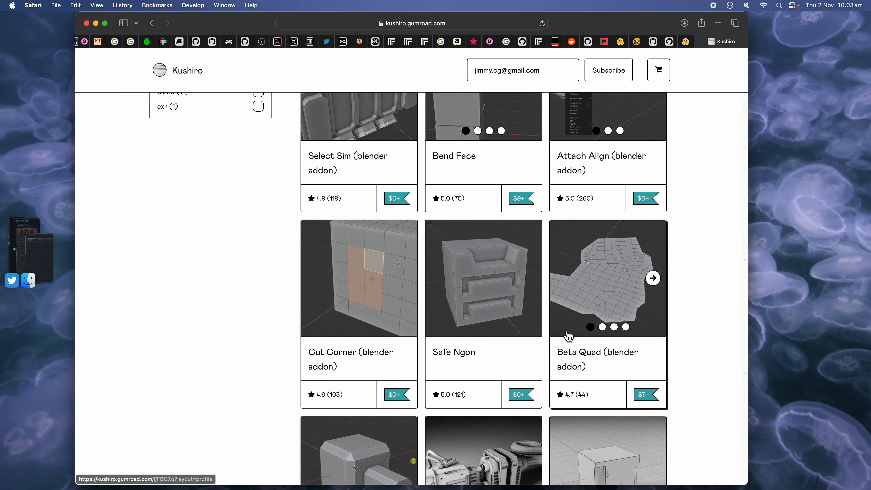
{"action": "scroll", "coordinate": [567, 334], "scroll_direction": "down", "scroll_amount": 12}
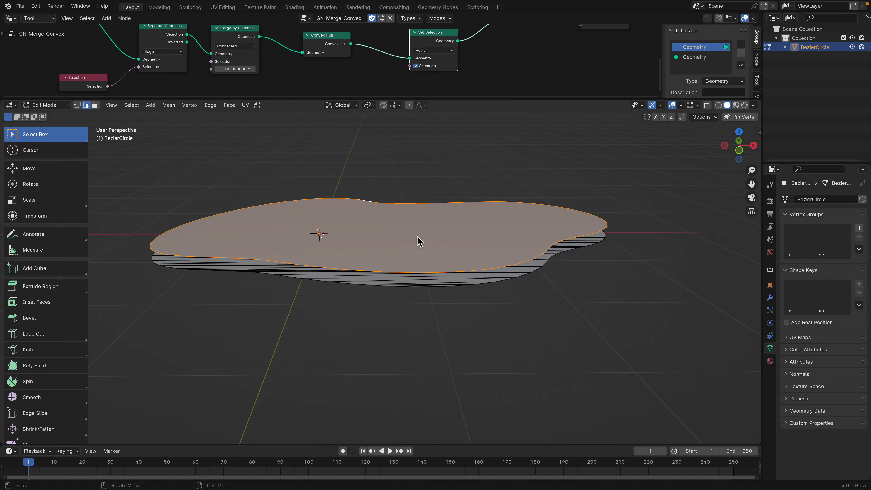
Step: Switch back to Blender and apply Padding Inset to the top face with an inset size of 0.34
{"action": "left_click", "coordinate": [387, 237]}
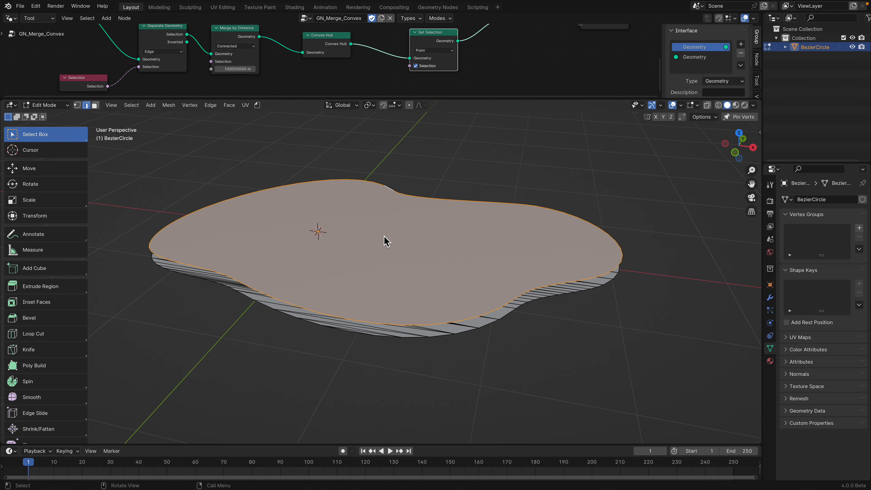
{"action": "key", "text": "ctrl+e"}
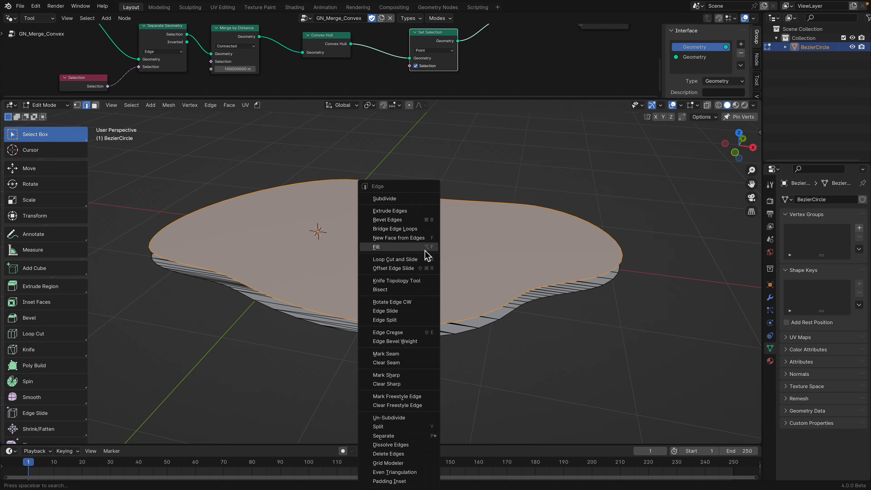
{"action": "left_click", "coordinate": [404, 481]}
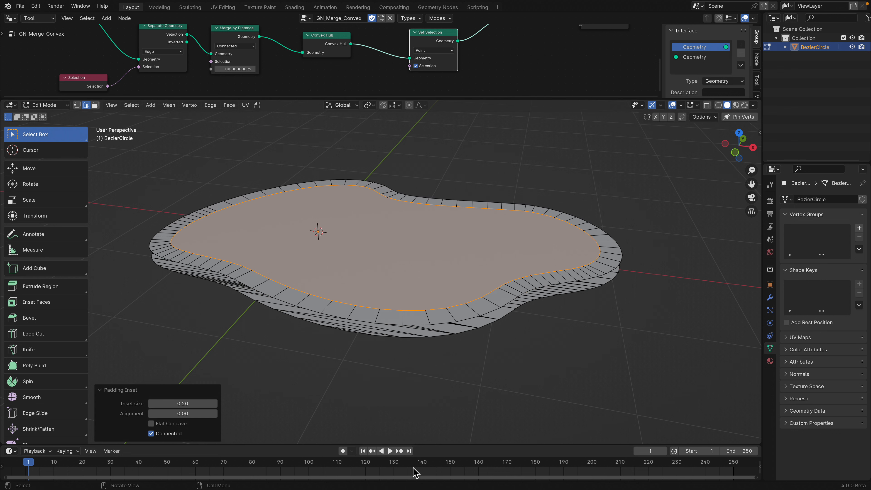
{"action": "left_click_drag", "start_coordinate": [192, 405], "coordinate": [250, 405]}
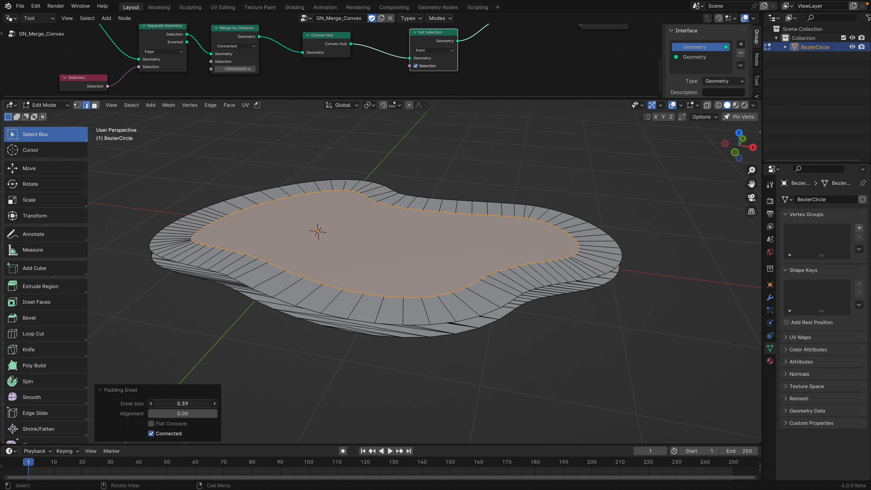
{"action": "middle_click_drag", "start_coordinate": [277, 344], "coordinate": [439, 322]}
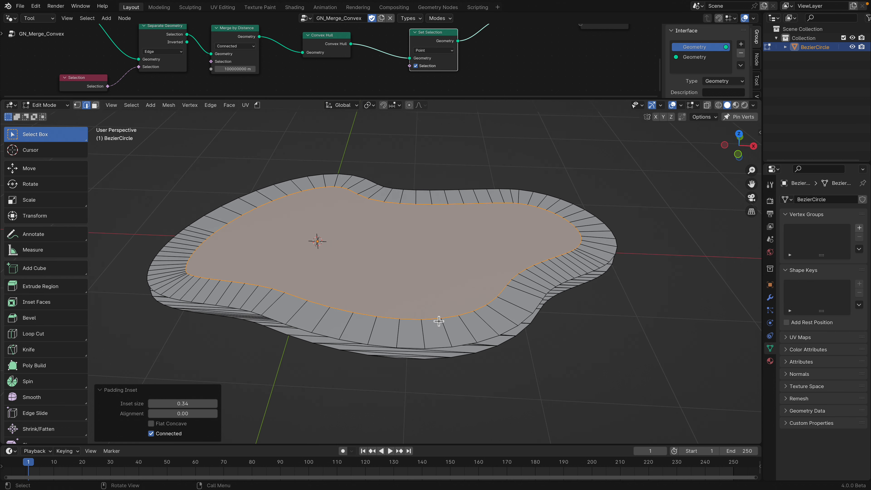
Step: Try extruding the inset face along Y and scaling it to 0.856, and undo the attempt
{"action": "key", "text": "g"}
{"action": "key", "text": "z"}
{"action": "key", "text": "y"}
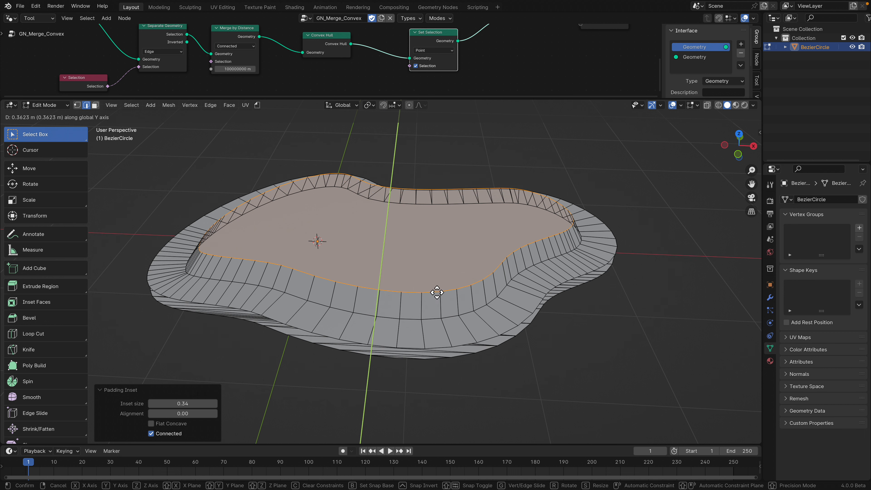
{"action": "right_click", "coordinate": [441, 296]}
{"action": "middle_click_drag", "start_coordinate": [454, 297], "coordinate": [446, 304]}
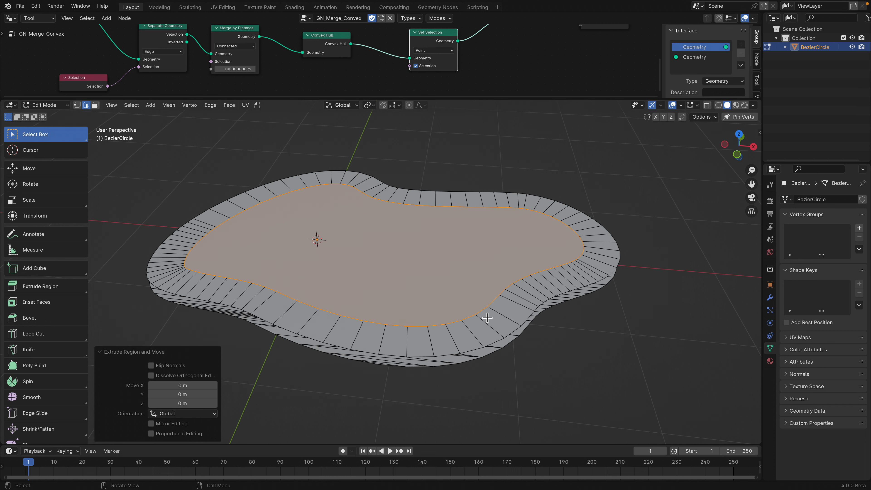
{"action": "key", "text": "s"}
{"action": "left_click", "coordinate": [462, 307]}
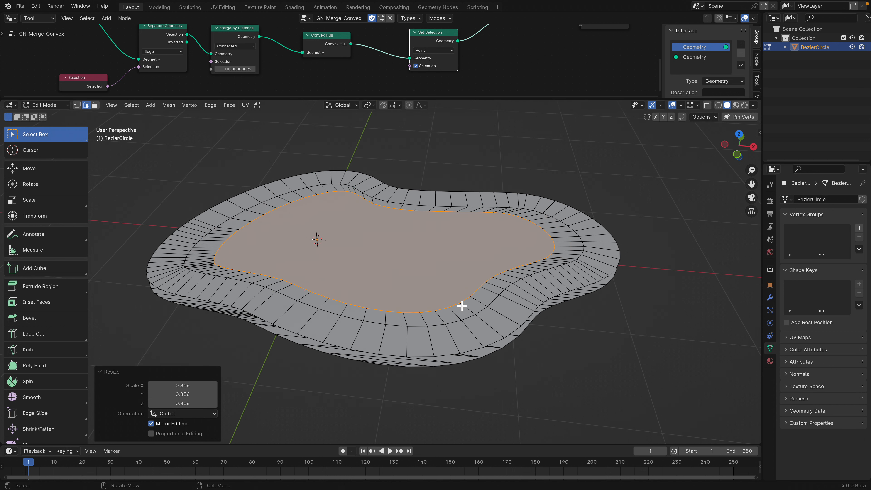
{"action": "key", "text": "ctrl+z"}
{"action": "key", "text": "e"}
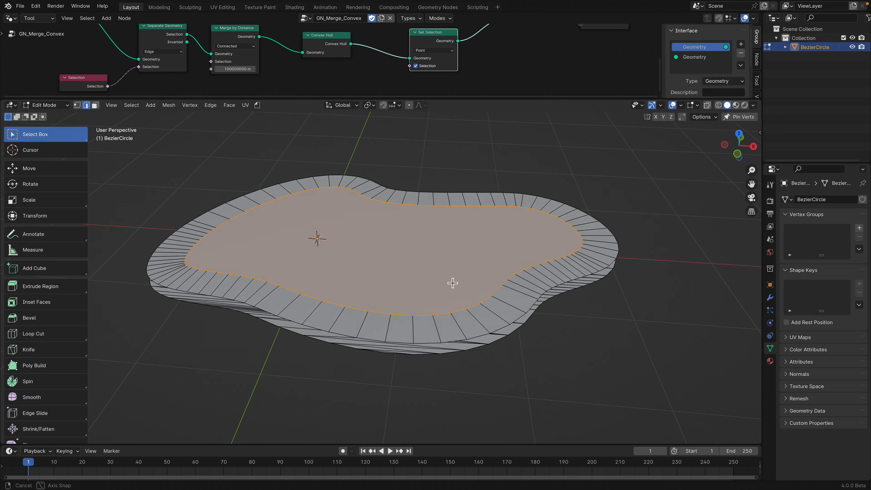
{"action": "key", "text": "y"}
{"action": "right_click", "coordinate": [445, 275]}
{"action": "middle_click_drag", "start_coordinate": [444, 280], "coordinate": [450, 277]}
Step: Extrude the inset face upward along Z by about 0.258 m
{"action": "key", "text": "e"}
{"action": "key", "text": "y"}
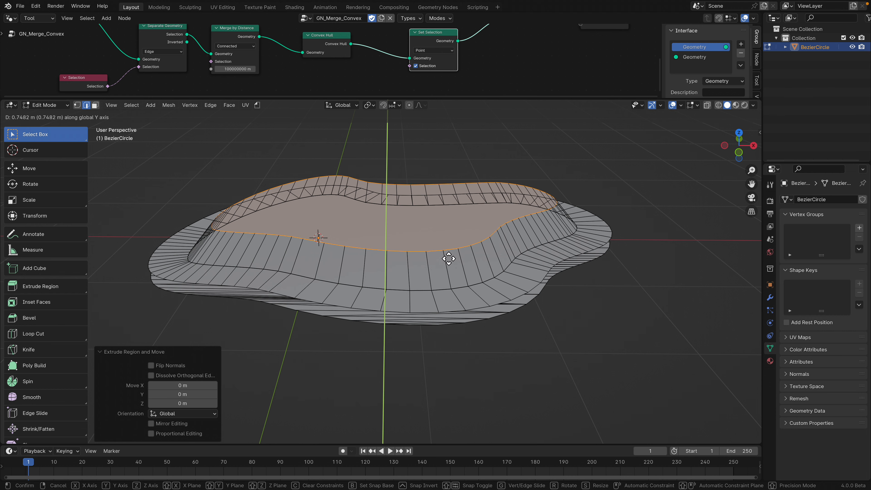
{"action": "key", "text": "z"}
{"action": "left_click", "coordinate": [460, 230]}
Step: Apply Padding Inset to the raised top face with an inset size of 0.34
{"action": "middle_click_drag", "start_coordinate": [459, 230], "coordinate": [284, 399]}
{"action": "key", "text": "ctrl+e"}
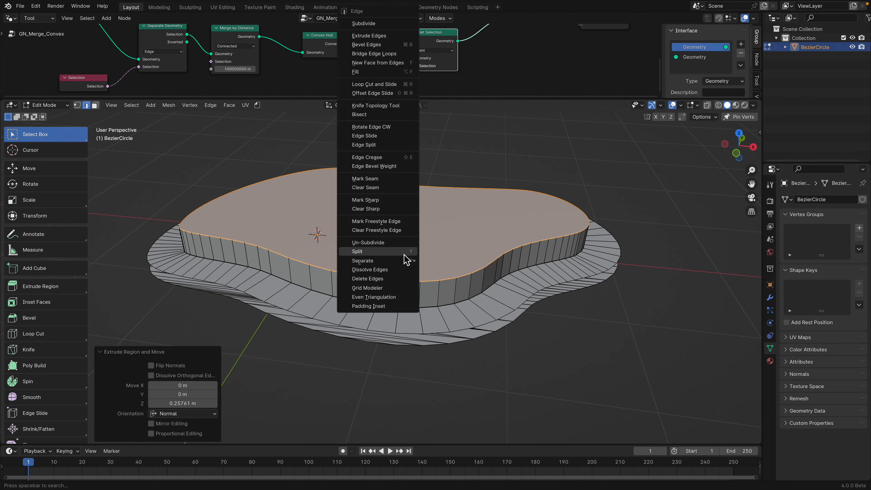
{"action": "left_click", "coordinate": [374, 307]}
{"action": "middle_click_drag", "start_coordinate": [467, 282], "coordinate": [485, 307]}
{"action": "scroll", "coordinate": [485, 306], "scroll_direction": "down", "scroll_amount": 1}
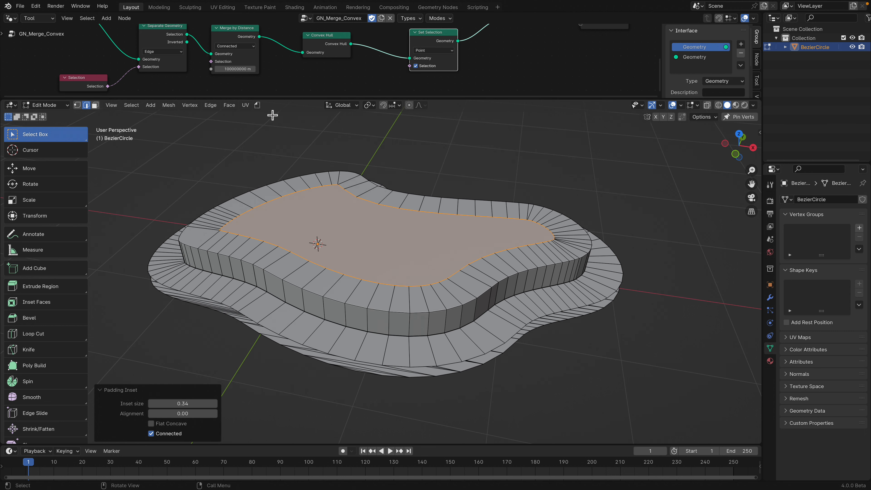
Step: Reduce the Padding Inset size on the raised top face to 0.24
{"action": "left_click", "coordinate": [258, 105]}
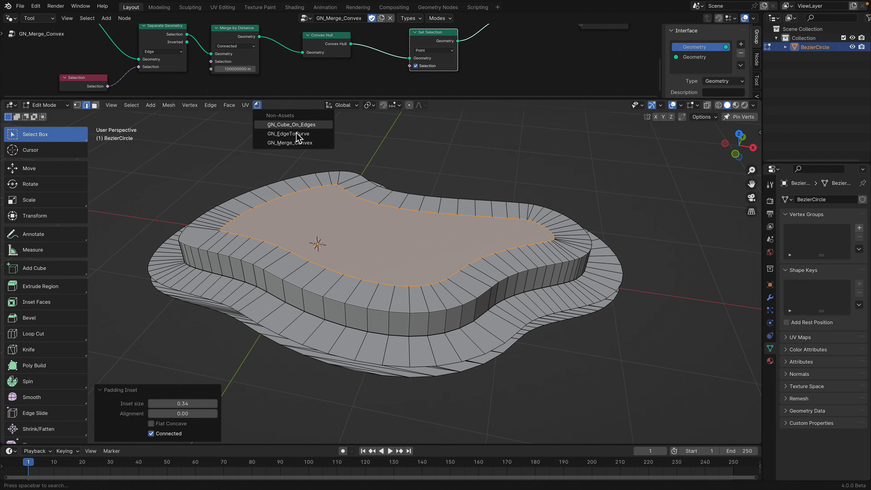
{"action": "key", "text": "ctrl+e"}
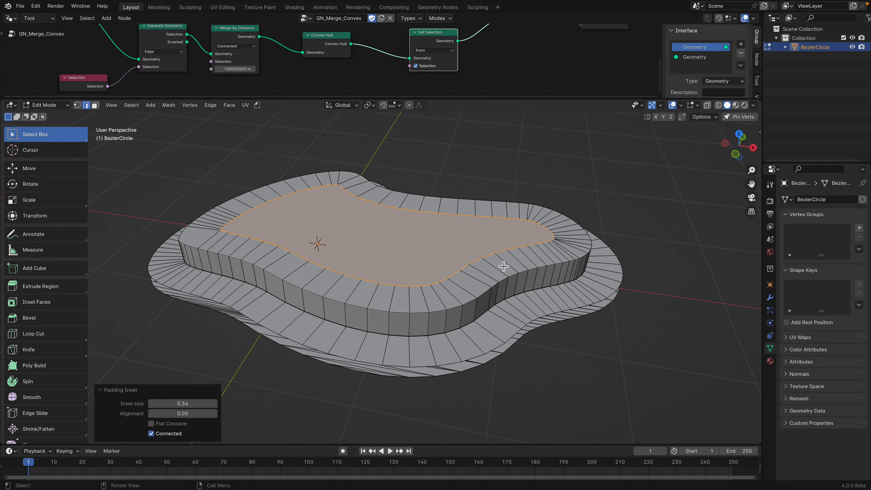
{"action": "middle_click_drag", "start_coordinate": [502, 265], "coordinate": [490, 273]}
{"action": "mouse_move", "coordinate": [196, 405]}
{"action": "left_mouse_down"}
{"action": "mouse_move", "coordinate": [216, 406]}
{"action": "mouse_move", "coordinate": [199, 405]}
{"action": "left_mouse_up"}
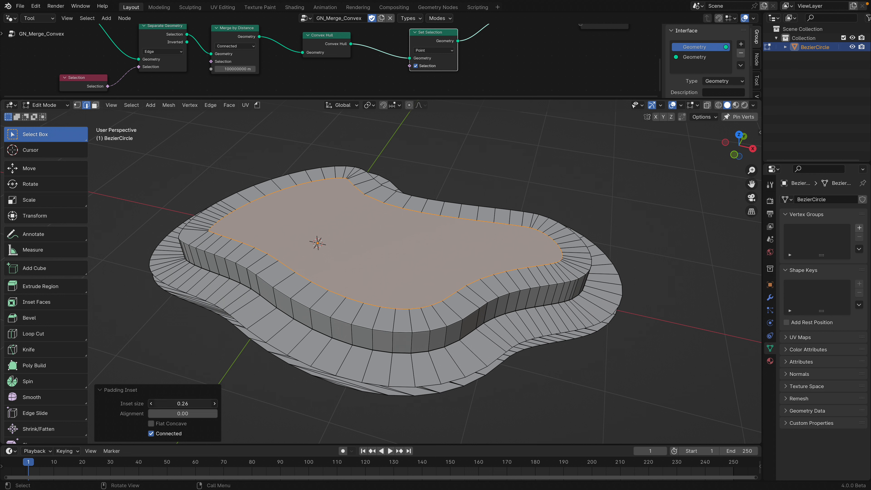
{"action": "middle_click_drag", "start_coordinate": [301, 353], "coordinate": [356, 314]}
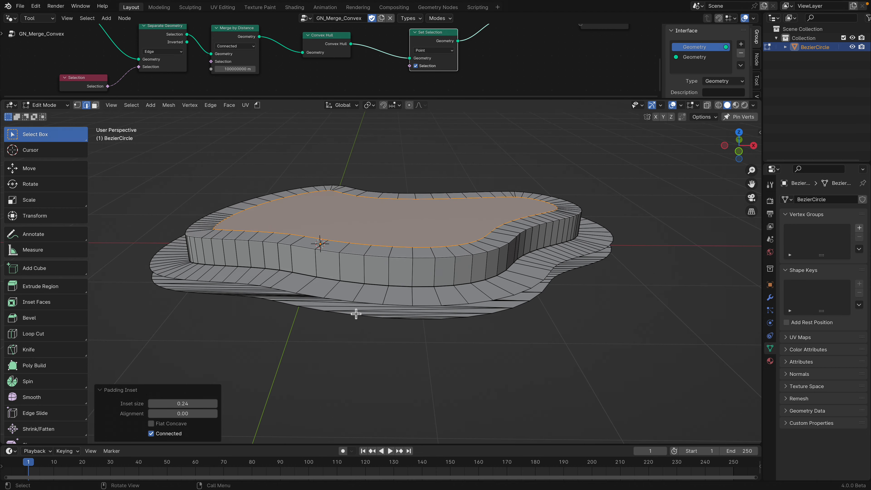
Step: Select the lower ledge's outer edge loop and apply GN_EdgeToCurve to it
{"action": "left_click", "coordinate": [348, 303]}
{"action": "left_click", "coordinate": [350, 304], "text": "ctrl"}
{"action": "left_click", "coordinate": [350, 303], "text": "alt"}
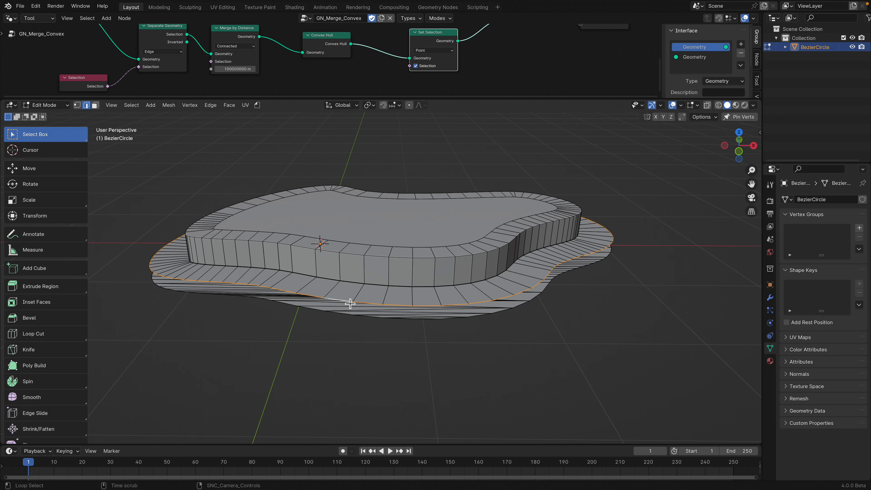
{"action": "middle_click_drag", "start_coordinate": [350, 304], "coordinate": [355, 347]}
{"action": "left_click", "coordinate": [257, 104]}
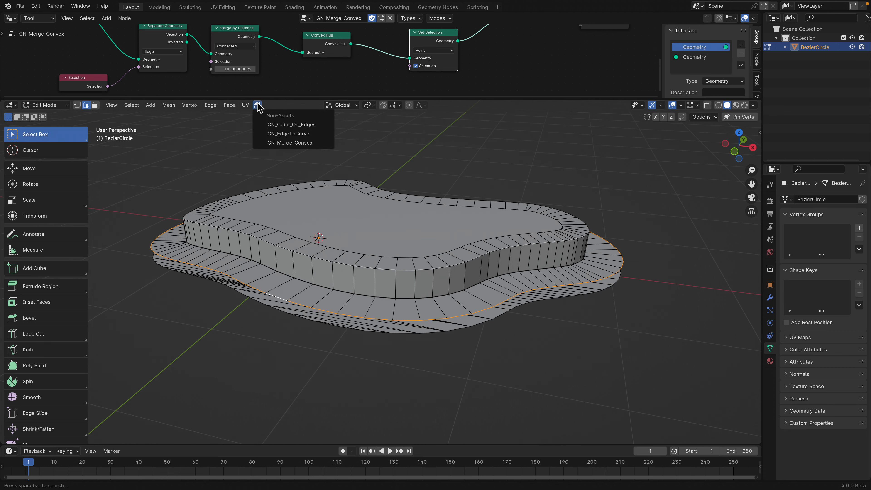
{"action": "left_click", "coordinate": [291, 134]}
{"action": "middle_click_drag", "start_coordinate": [341, 281], "coordinate": [376, 286]}
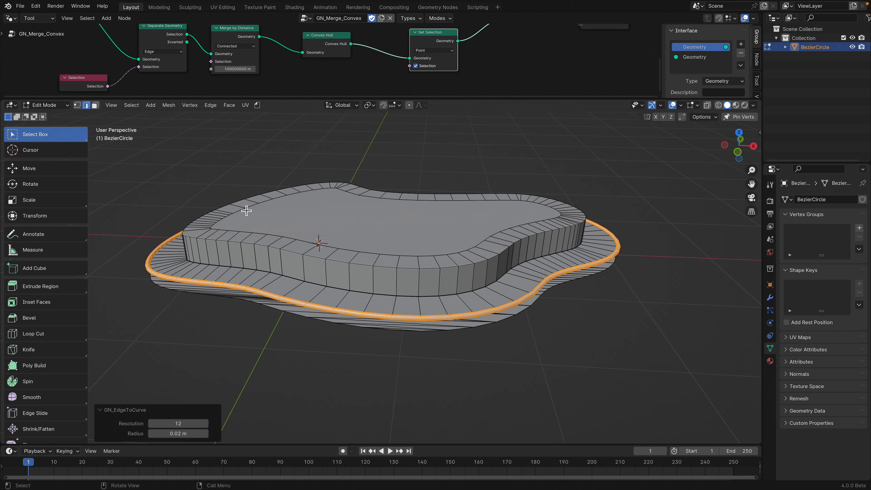
Step: Set the GN_EdgeToCurve radius of the lower ledge's tube to 0.08 m
{"action": "left_click", "coordinate": [178, 434]}
{"action": "type", "text": "0.12"}
{"action": "key", "text": "Return"}
{"action": "left_click_drag", "start_coordinate": [185, 433], "coordinate": [171, 432]}
{"action": "middle_click_drag", "start_coordinate": [245, 339], "coordinate": [264, 365]}
{"action": "middle_click_drag", "start_coordinate": [282, 315], "coordinate": [307, 310]}
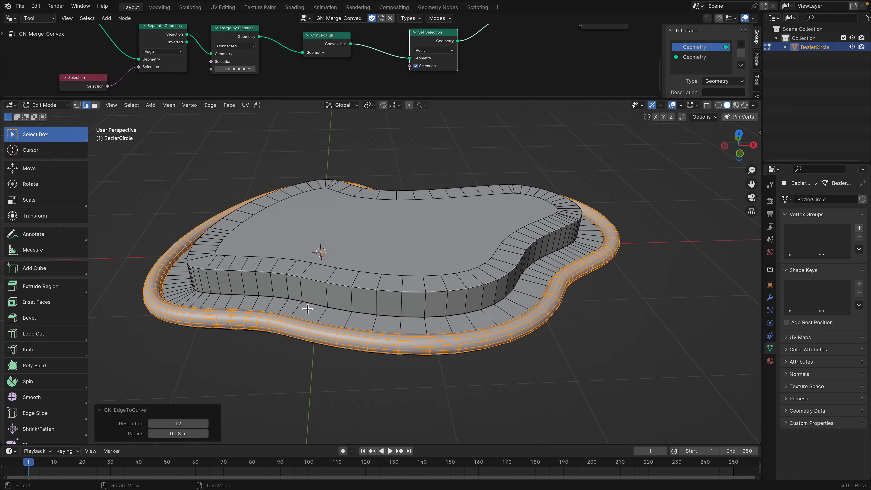
{"action": "scroll", "coordinate": [320, 306], "scroll_direction": "up", "scroll_amount": 1}
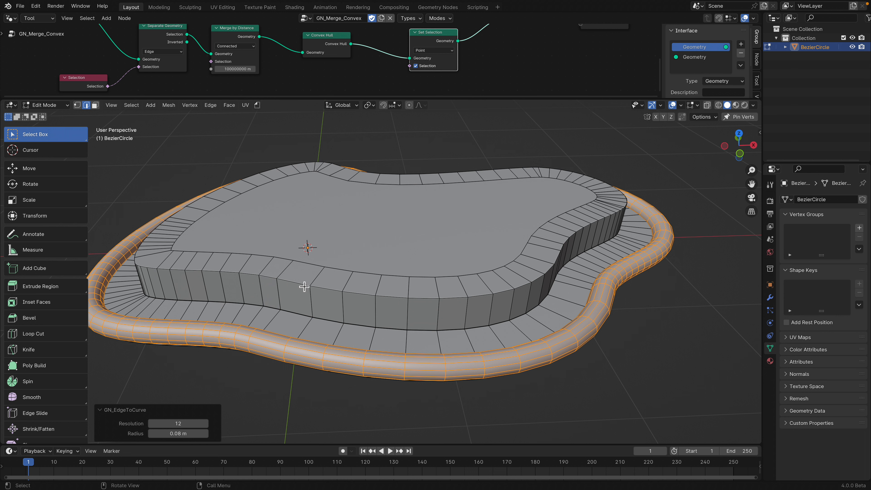
Step: Select the ring of vertical edges around the raised tier's wall and apply GN_EdgeToCurve with a resolution of 4
{"action": "left_click", "coordinate": [313, 300], "text": "alt"}
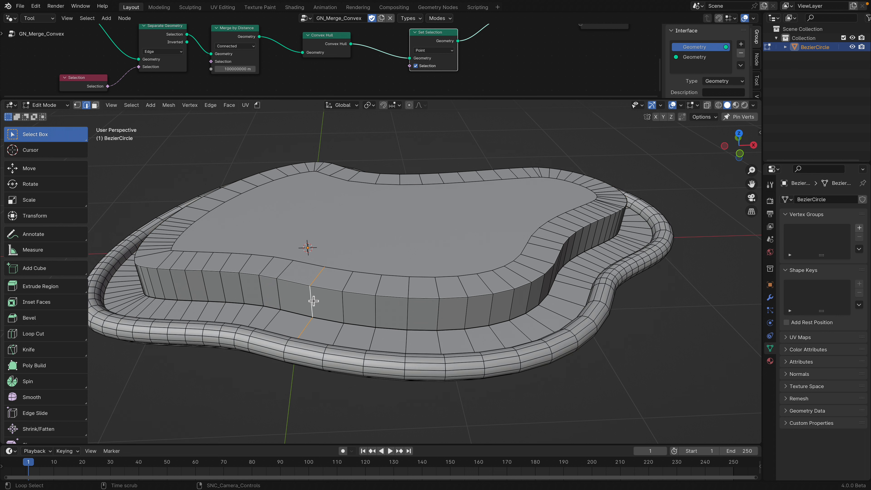
{"action": "left_click", "coordinate": [281, 294], "text": "ctrl+alt"}
{"action": "left_click", "coordinate": [258, 106]}
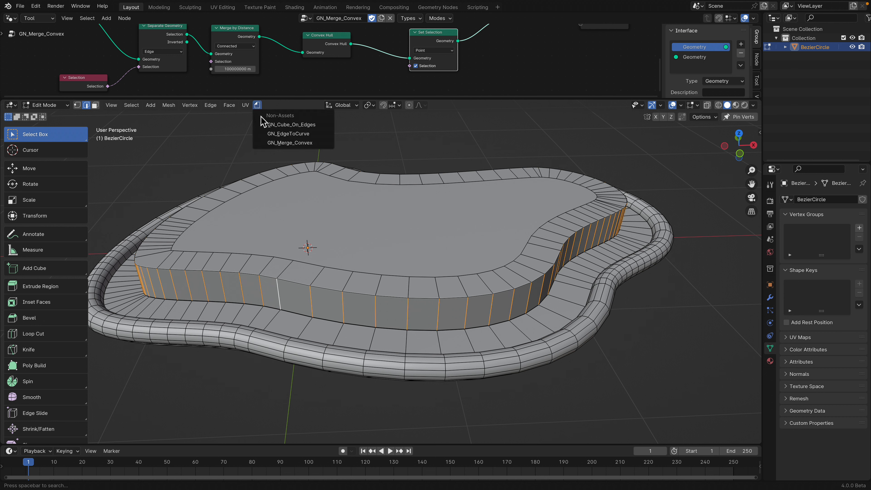
{"action": "left_click", "coordinate": [290, 134]}
{"action": "left_click", "coordinate": [178, 424]}
{"action": "type", "text": "4"}
{"action": "key", "text": "Return"}
{"action": "middle_click_drag", "start_coordinate": [276, 388], "coordinate": [277, 395]}
{"action": "middle_click_drag", "start_coordinate": [318, 363], "coordinate": [338, 326]}
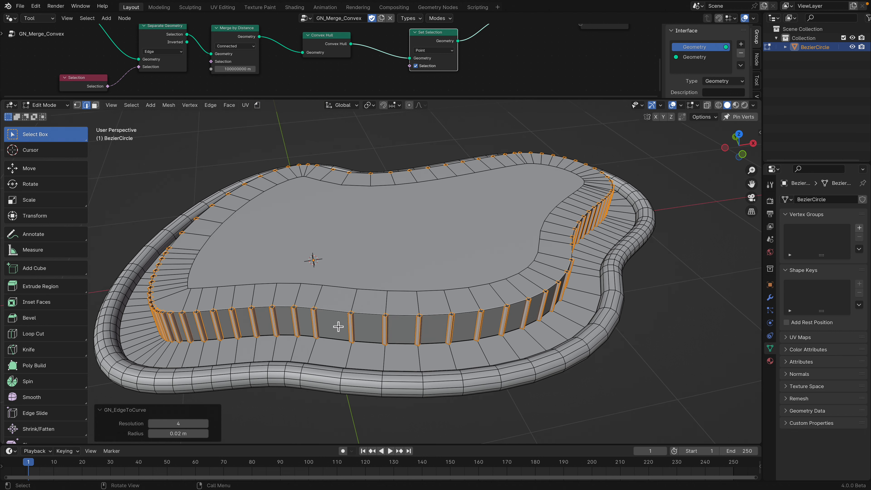
Step: Select the edge loop around the raised tier's upper outer rim and bring up the custom node tools for it
{"action": "left_click", "coordinate": [338, 287], "text": "alt"}
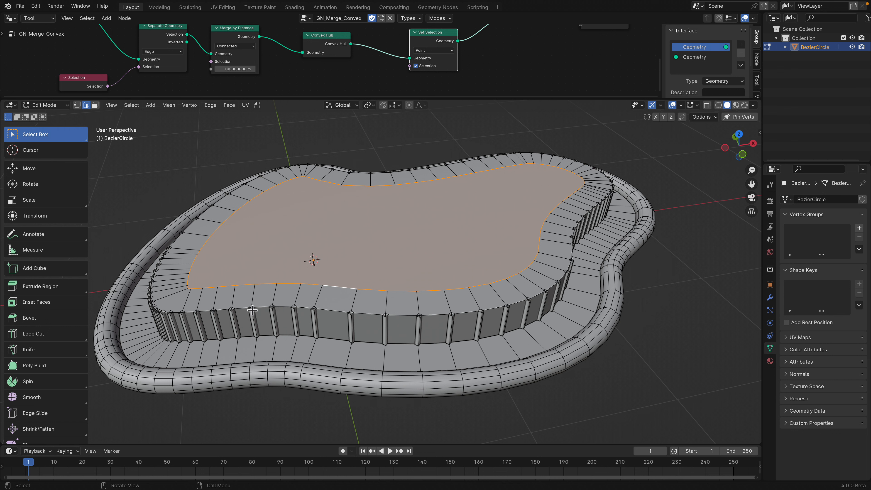
{"action": "left_click", "coordinate": [329, 316]}
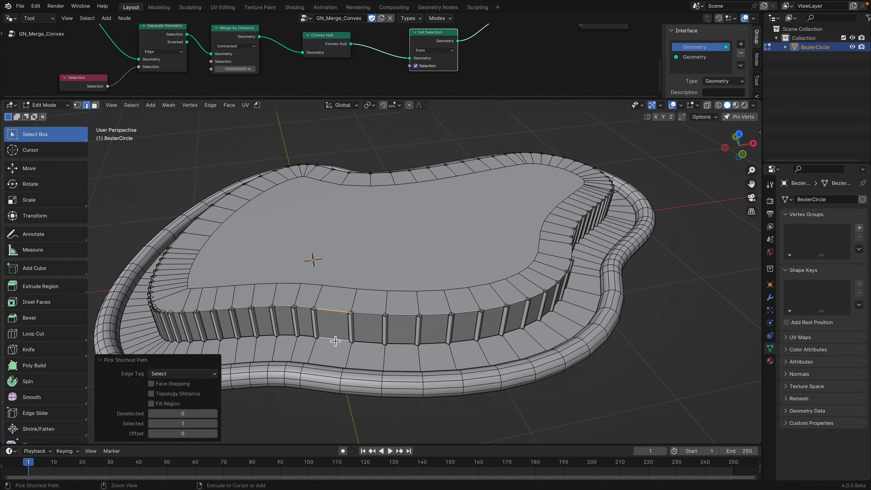
{"action": "left_click", "coordinate": [333, 313], "text": "alt"}
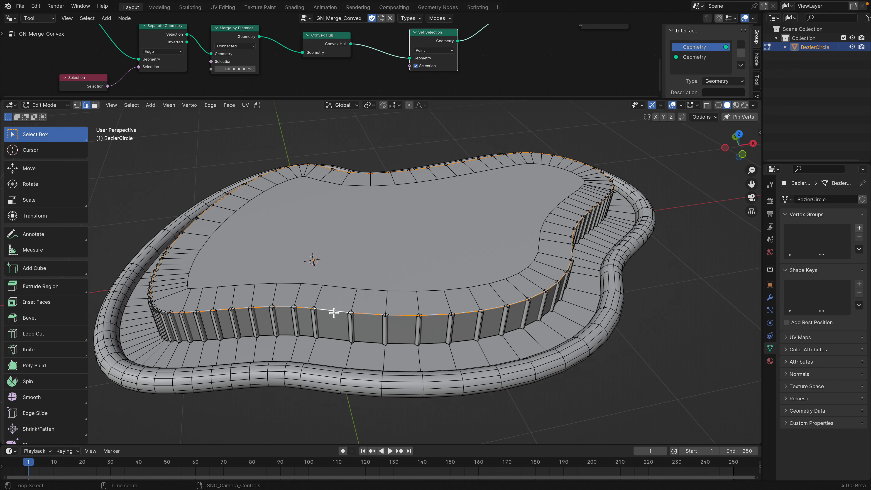
{"action": "left_click", "coordinate": [257, 105]}
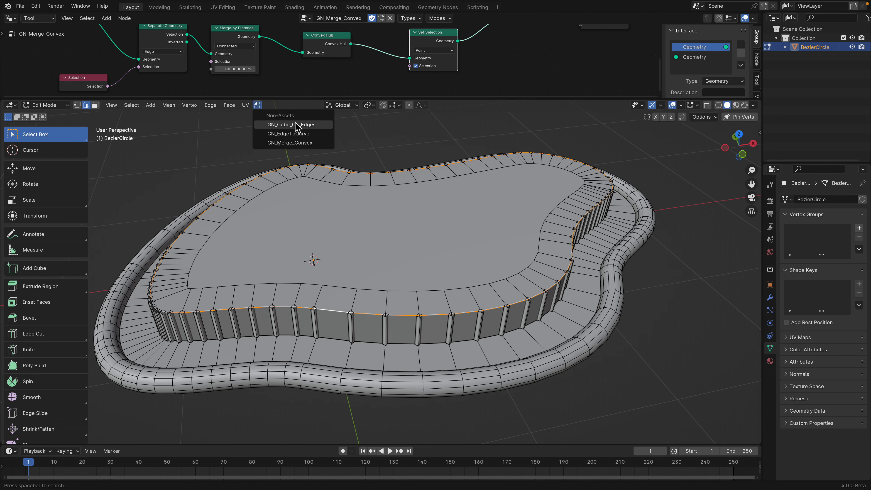
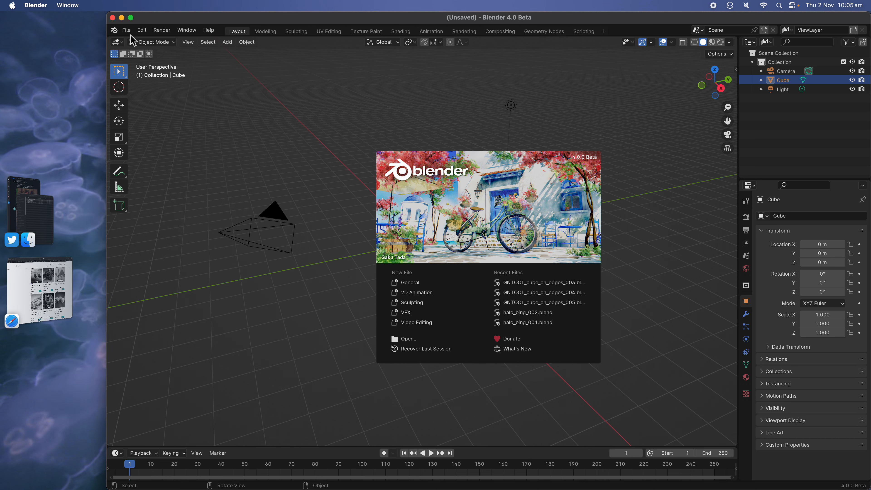
Step: Open the recent file GNTOOL_cube_on_edges_003.blend
{"action": "left_click", "coordinate": [128, 35]}
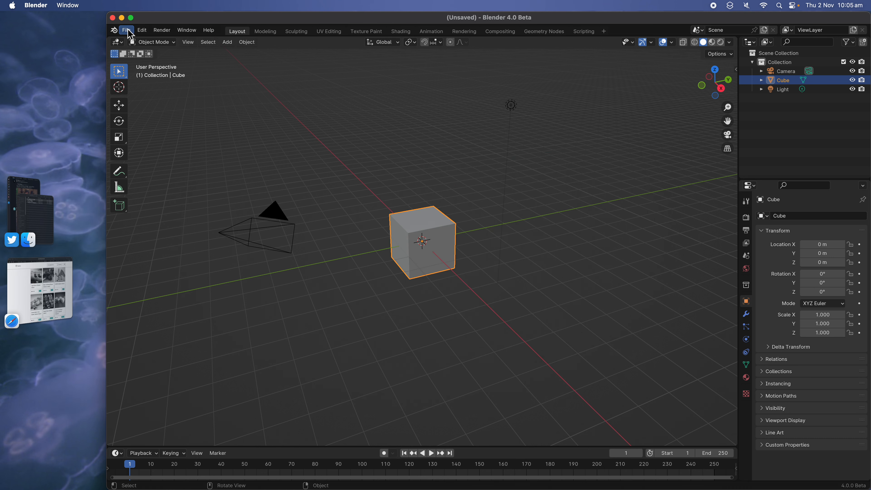
{"action": "left_click", "coordinate": [126, 30]}
{"action": "mouse_move", "coordinate": [151, 60]}
{"action": "left_click", "coordinate": [224, 59]}
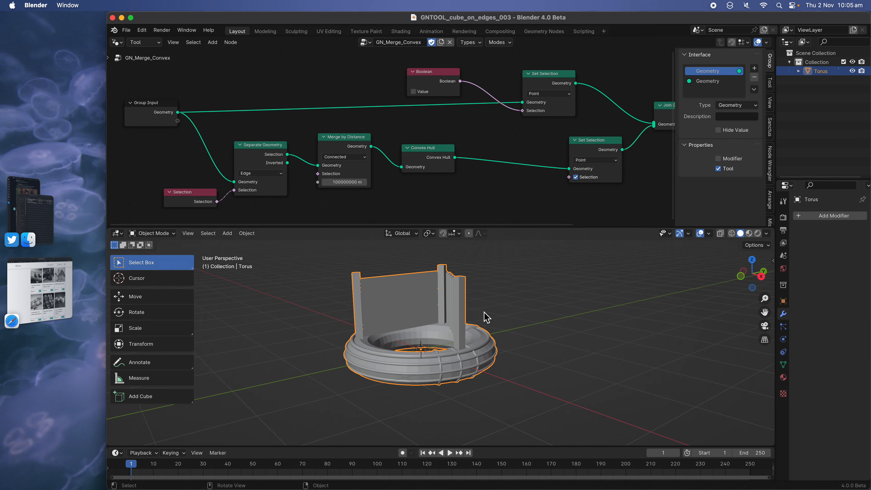
Step: Open GNTOOL_cube_on_edges_005.blend from the Desktop folder, sorting the file list by date modified
{"action": "left_click", "coordinate": [126, 30]}
{"action": "left_click", "coordinate": [137, 50]}
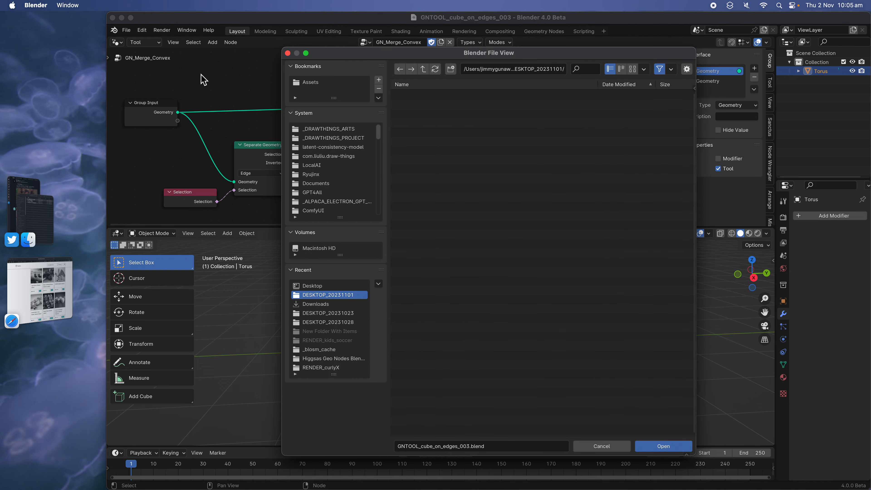
{"action": "left_click", "coordinate": [620, 84]}
{"action": "scroll", "coordinate": [333, 192], "scroll_direction": "down", "scroll_amount": 5}
{"action": "scroll", "coordinate": [334, 190], "scroll_direction": "down", "scroll_amount": 8}
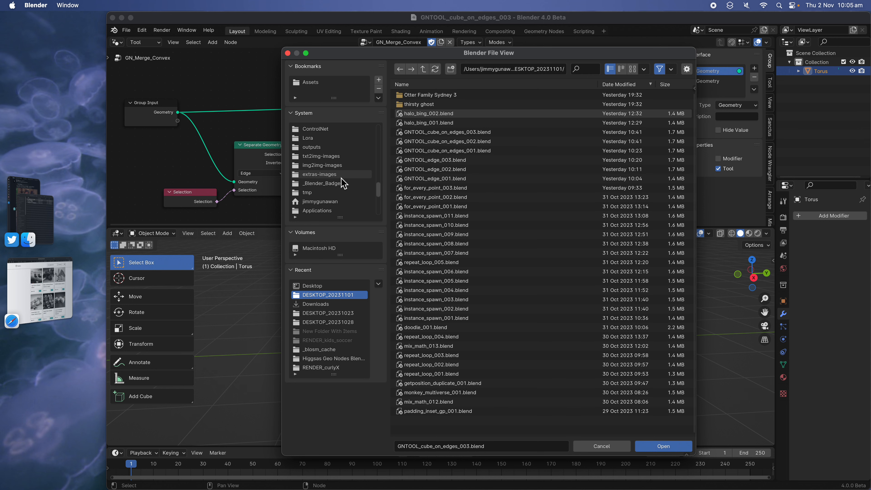
{"action": "scroll", "coordinate": [342, 186], "scroll_direction": "down", "scroll_amount": 4}
{"action": "left_click", "coordinate": [340, 184]}
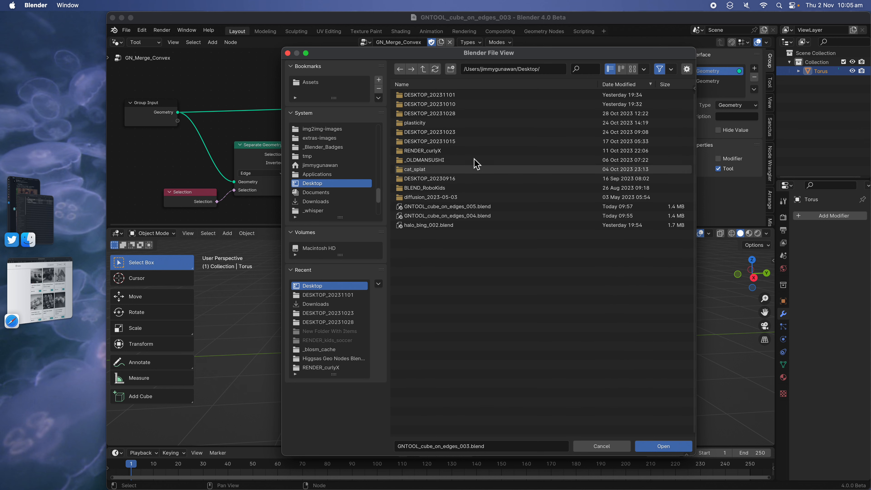
{"action": "double_click", "coordinate": [545, 208]}
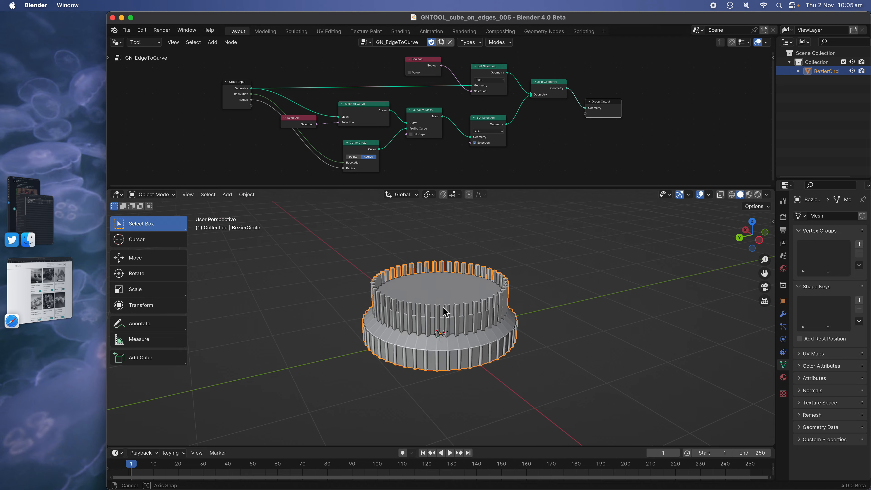
Step: Make the Blender window full screen and delete the BezierCircle building from the scene
{"action": "scroll", "coordinate": [445, 311], "scroll_direction": "up", "scroll_amount": 5}
{"action": "left_click", "coordinate": [131, 18]}
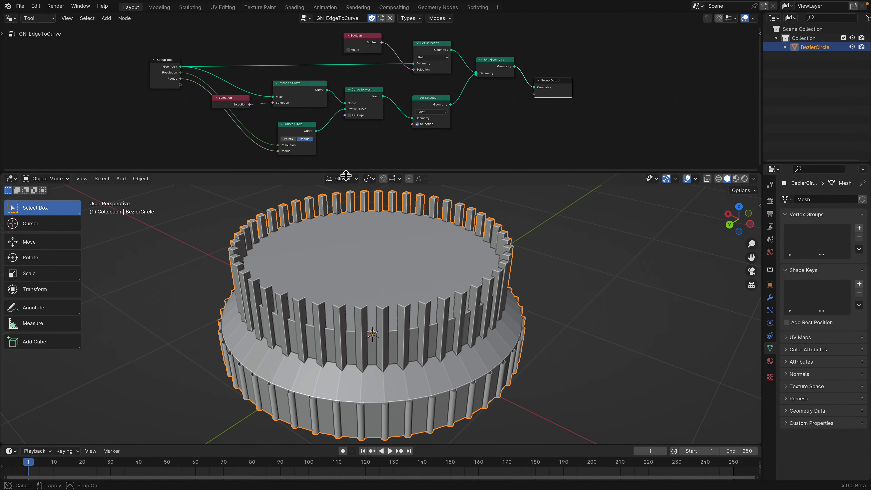
{"action": "scroll", "coordinate": [438, 298], "scroll_direction": "down", "scroll_amount": 3}
{"action": "key", "text": "Delete"}
{"action": "scroll", "coordinate": [395, 290], "scroll_direction": "left", "scroll_amount": 5}
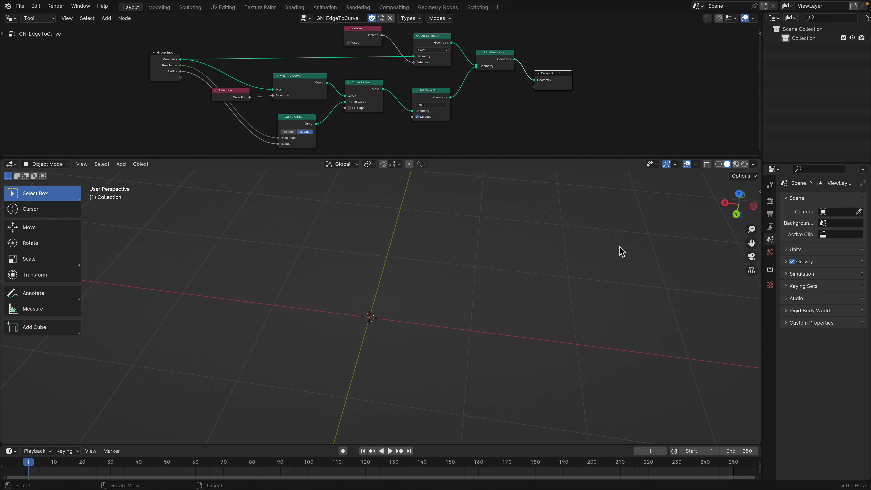
Step: Add a Bezier curve in top view, enter Edit Mode and delete all its control points
{"action": "left_click", "coordinate": [739, 194]}
{"action": "key", "text": "shift+a"}
{"action": "mouse_move", "coordinate": [376, 261]}
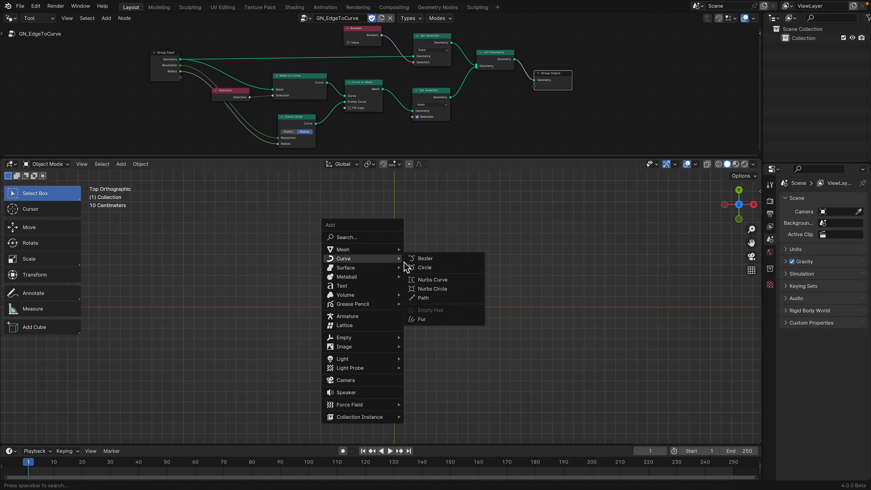
{"action": "left_click", "coordinate": [426, 261]}
{"action": "key", "text": "Tab"}
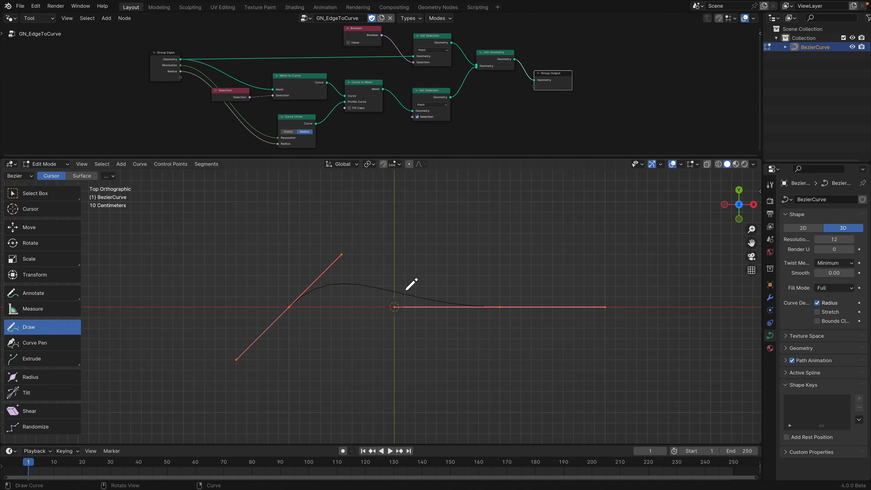
{"action": "key", "text": "x"}
{"action": "left_click", "coordinate": [407, 291]}
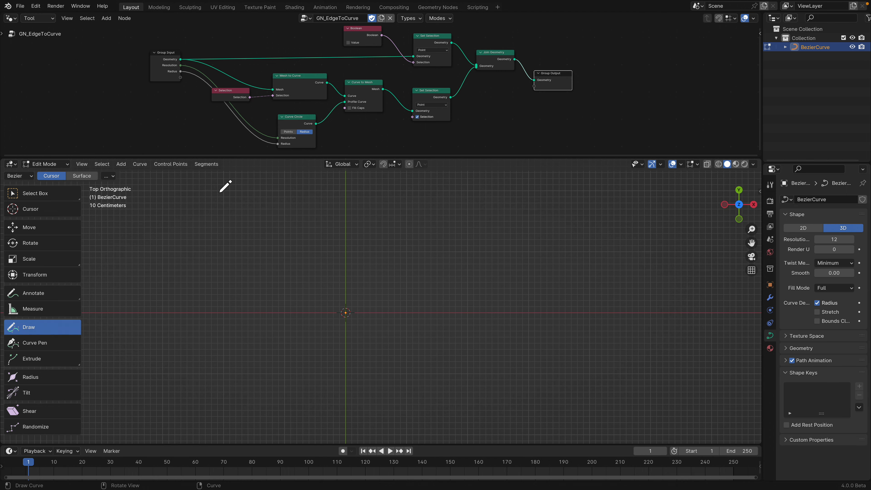
Step: Draw a nearly closed freehand blob-shaped Bezier curve around the world origin and return to Object Mode
{"action": "left_click_drag", "start_coordinate": [240, 157], "coordinate": [240, 130]}
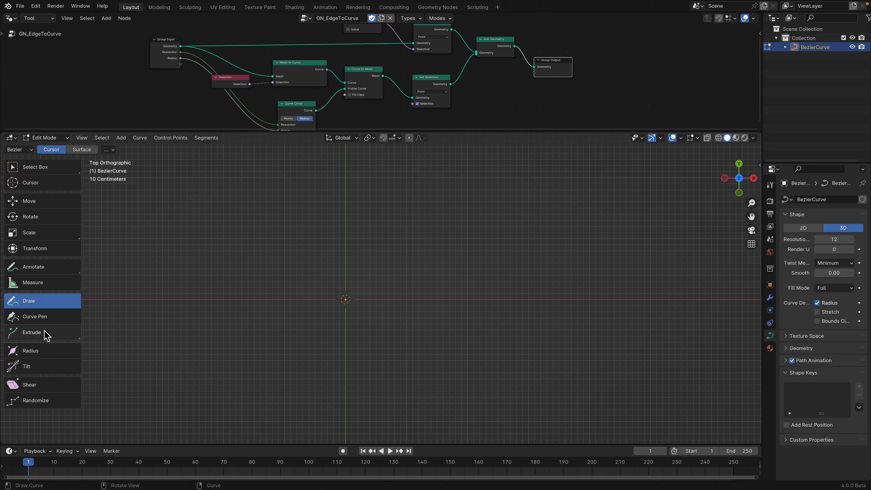
{"action": "mouse_move", "coordinate": [219, 310]}
{"action": "left_mouse_down"}
{"action": "mouse_move", "coordinate": [306, 202]}
{"action": "mouse_move", "coordinate": [424, 250]}
{"action": "left_mouse_up"}
{"action": "mouse_move", "coordinate": [513, 356]}
{"action": "left_mouse_down"}
{"action": "mouse_move", "coordinate": [398, 408]}
{"action": "mouse_move", "coordinate": [257, 379]}
{"action": "mouse_move", "coordinate": [235, 342]}
{"action": "left_mouse_up"}
{"action": "left_click", "coordinate": [48, 138]}
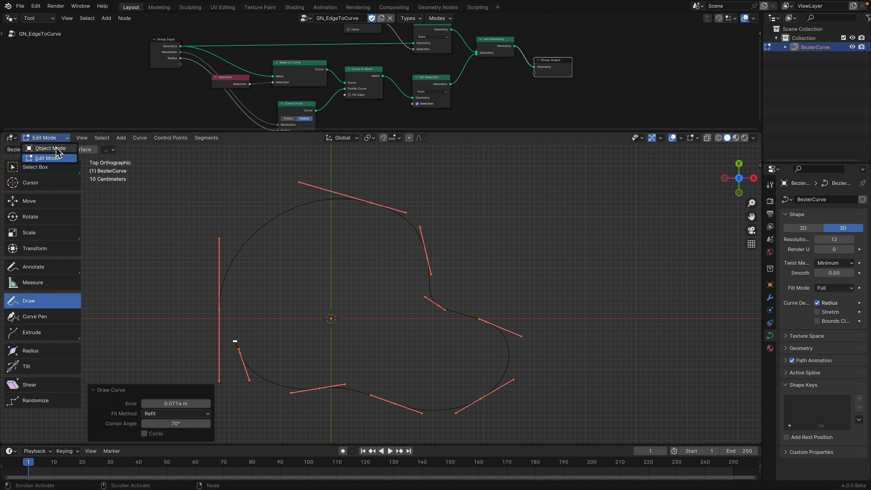
{"action": "left_click", "coordinate": [56, 146]}
{"action": "mouse_move", "coordinate": [343, 289]}
{"action": "middle_mouse_down"}
{"action": "mouse_move", "coordinate": [332, 235]}
{"action": "mouse_move", "coordinate": [352, 239]}
{"action": "middle_mouse_up"}
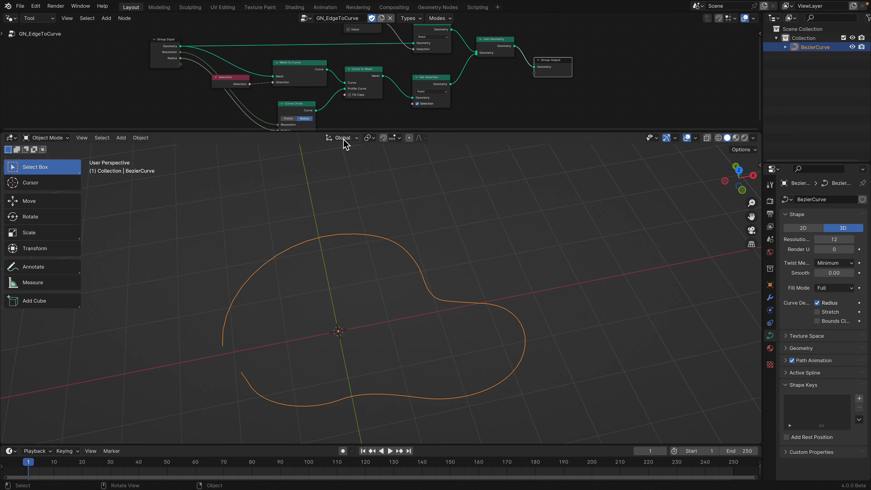
Step: Switch the node editor from Tool to Modifier type and create a new geometry node tree on the curve
{"action": "left_click_drag", "start_coordinate": [351, 133], "coordinate": [351, 188]}
{"action": "left_click", "coordinate": [35, 20]}
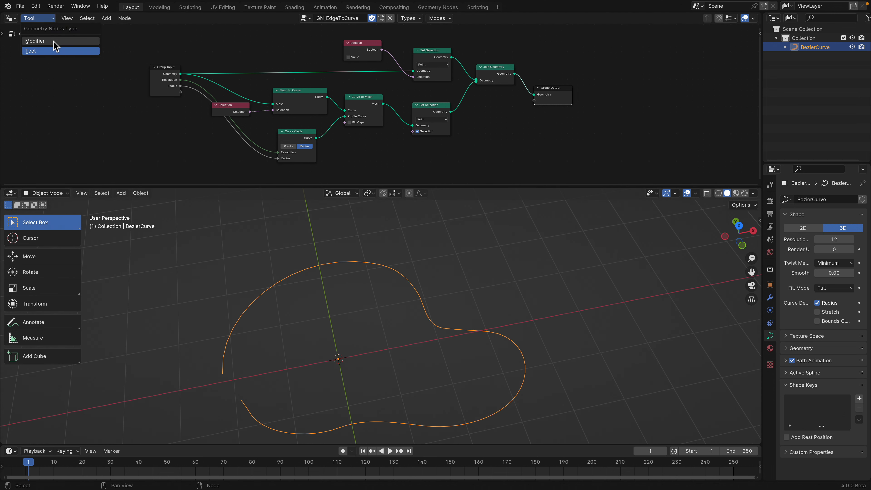
{"action": "left_click", "coordinate": [55, 48]}
{"action": "left_click", "coordinate": [368, 19]}
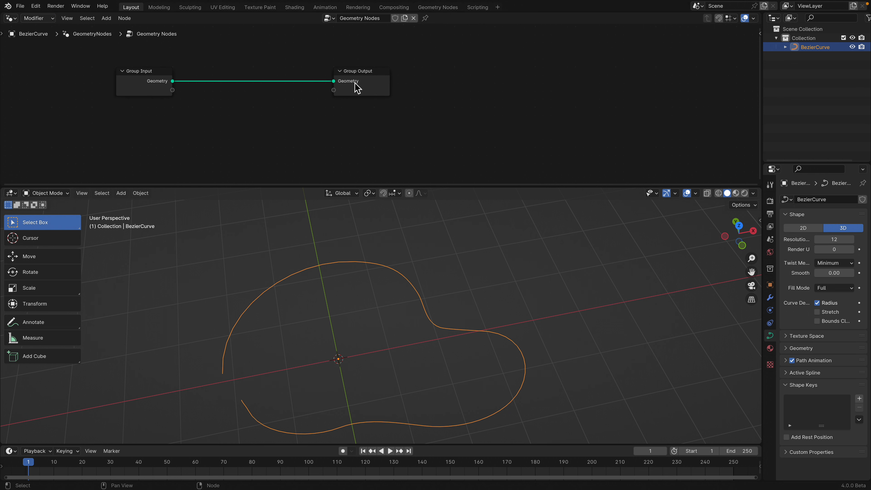
Step: Add a Set Spline Cyclic node with Cyclic enabled between Group Input and Group Output
{"action": "scroll", "coordinate": [357, 86], "scroll_direction": "up", "scroll_amount": 2}
{"action": "key", "text": "shift+a"}
{"action": "mouse_move", "coordinate": [307, 91]}
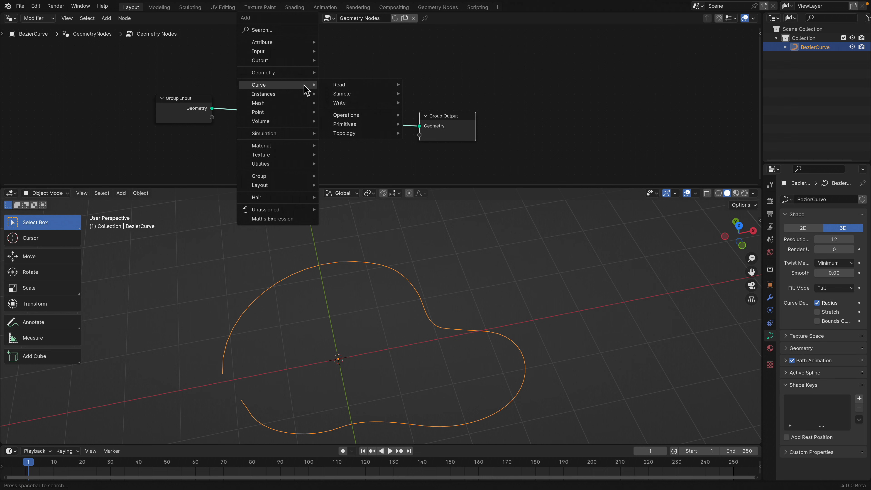
{"action": "type", "text": "cyc"}
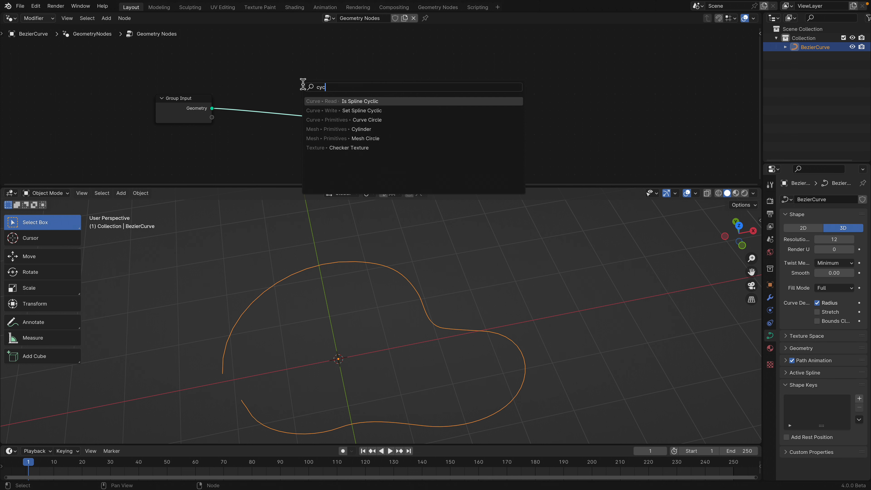
{"action": "left_click", "coordinate": [356, 110]}
{"action": "left_click", "coordinate": [282, 97]}
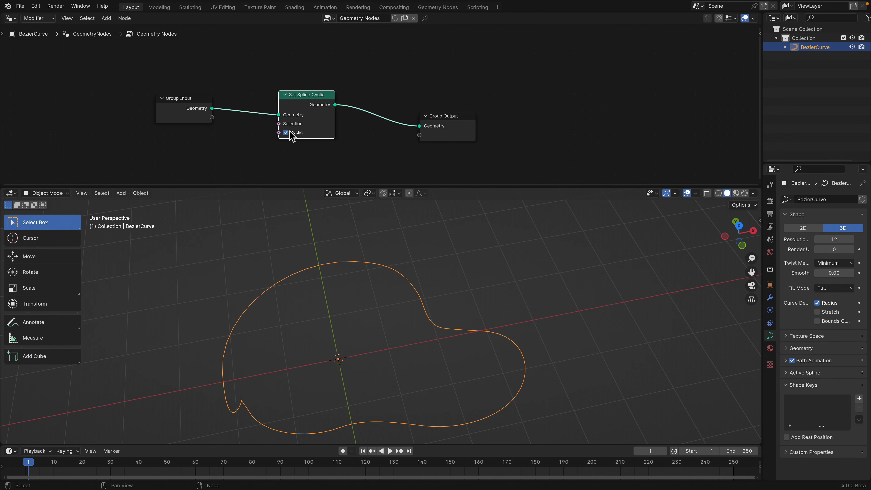
Step: Insert a Resample Curve node between Group Input and Set Spline Cyclic, with its count set to 68
{"action": "middle_click_drag", "start_coordinate": [304, 366], "coordinate": [272, 316]}
{"action": "left_click_drag", "start_coordinate": [460, 123], "coordinate": [496, 125]}
{"action": "key", "text": "shift+a"}
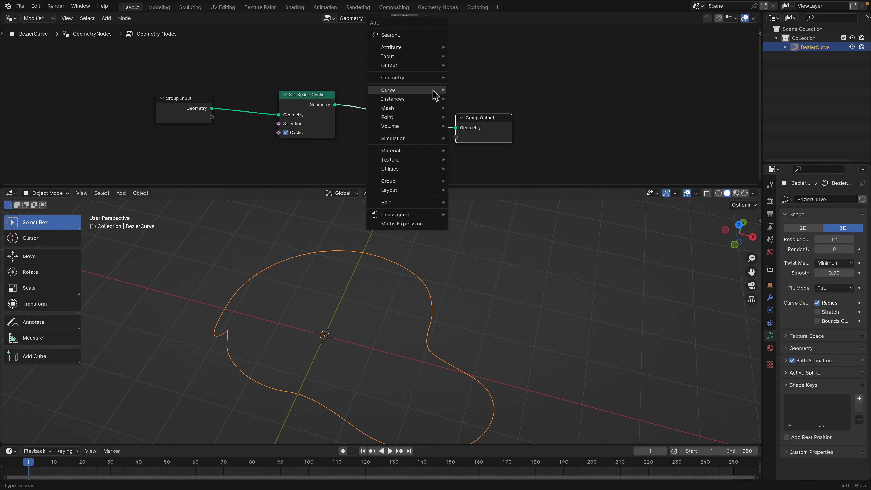
{"action": "mouse_move", "coordinate": [435, 96]}
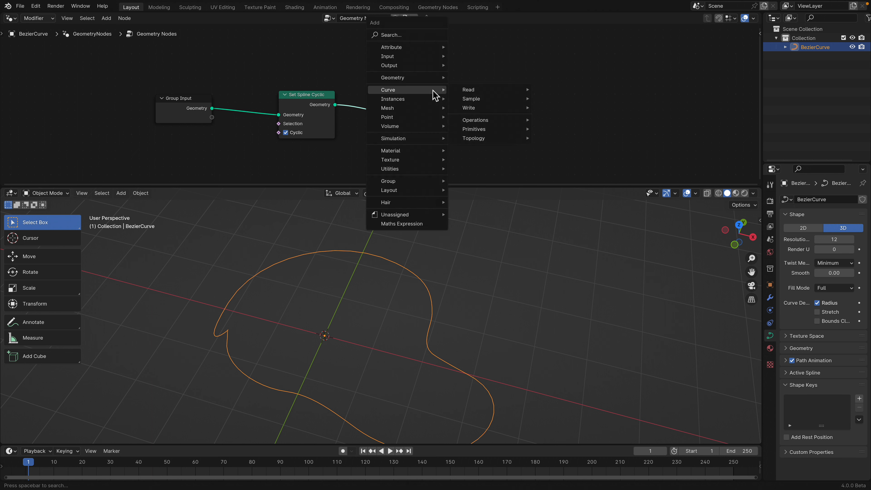
{"action": "type", "text": "resample"}
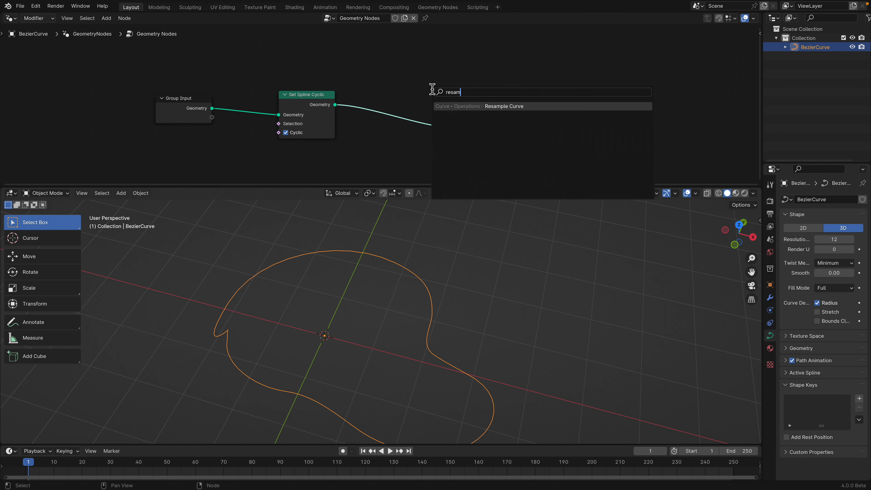
{"action": "key", "text": "Return"}
{"action": "left_click", "coordinate": [226, 79]}
{"action": "left_click_drag", "start_coordinate": [267, 126], "coordinate": [320, 126], "text": "shift"}
Step: Insert a Set Spline Type node between Group Input and Resample Curve and set its type to NURBS
{"action": "middle_click_drag", "start_coordinate": [297, 277], "coordinate": [249, 311]}
{"action": "left_click_drag", "start_coordinate": [367, 102], "coordinate": [399, 100]}
{"action": "key", "text": "shift+a"}
{"action": "mouse_move", "coordinate": [353, 92]}
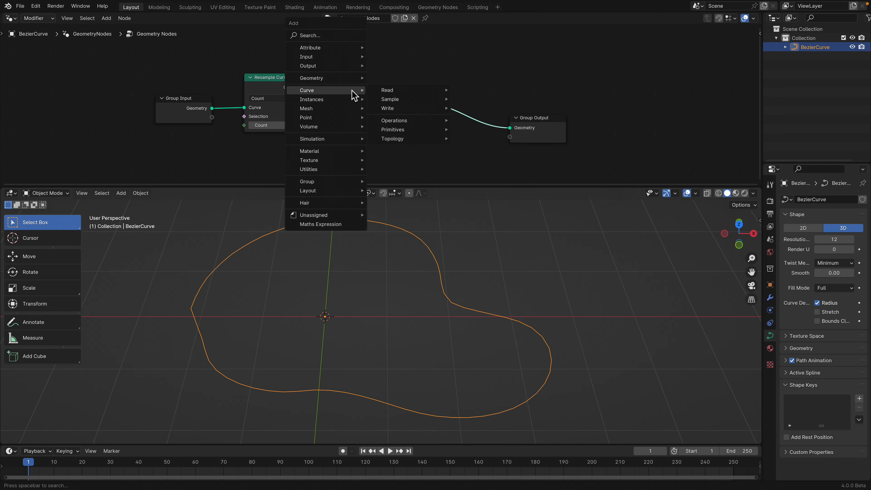
{"action": "type", "text": "set "}
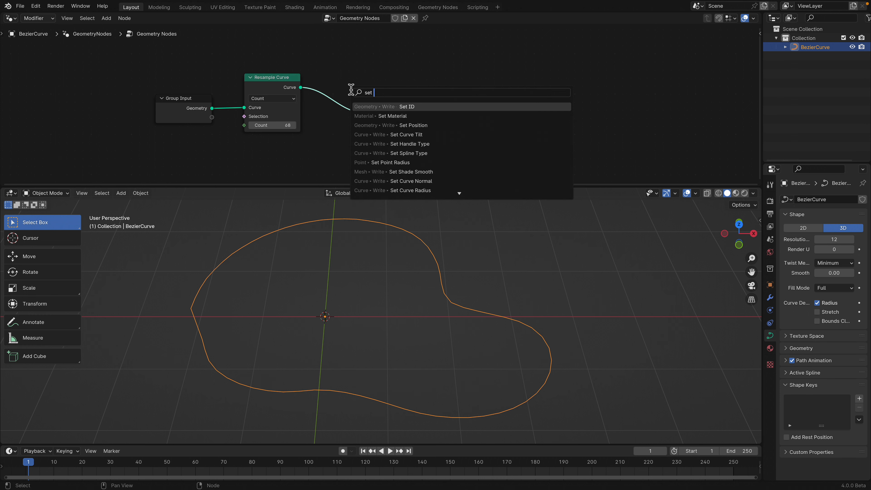
{"action": "type", "text": "curve type"}
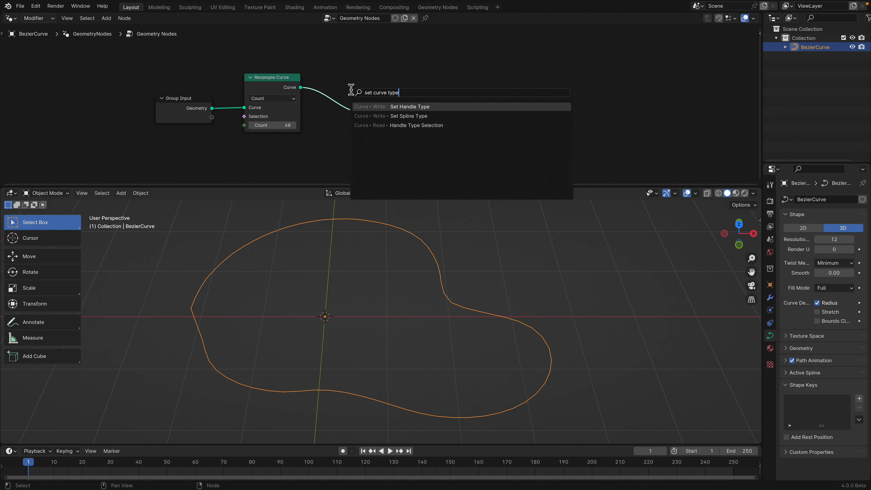
{"action": "key", "text": "Down"}
{"action": "key", "text": "Return"}
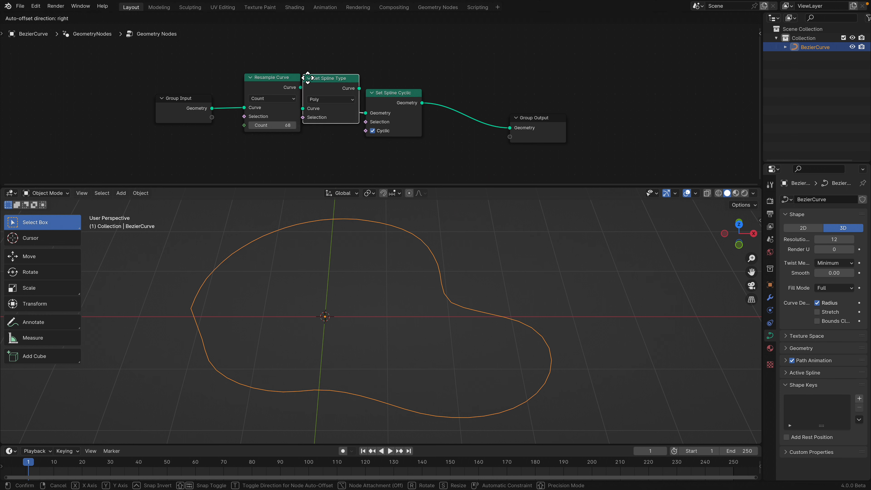
{"action": "left_click", "coordinate": [272, 99]}
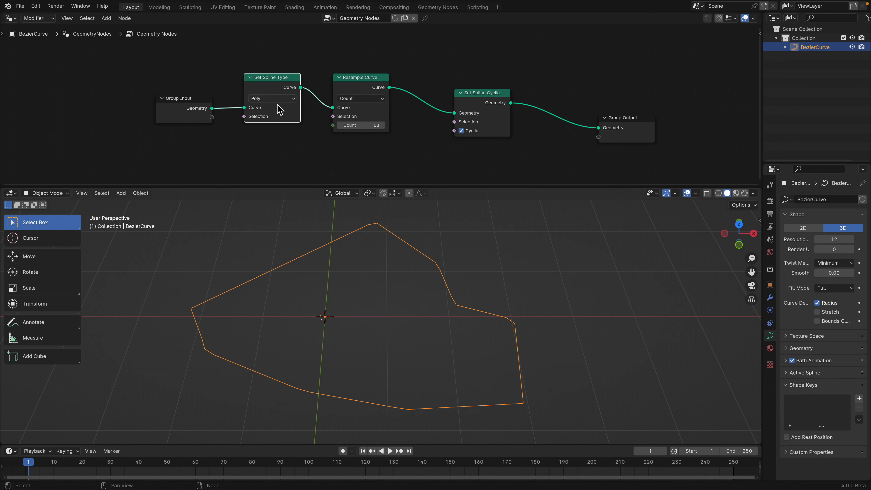
{"action": "left_click", "coordinate": [278, 99]}
{"action": "left_click", "coordinate": [279, 145]}
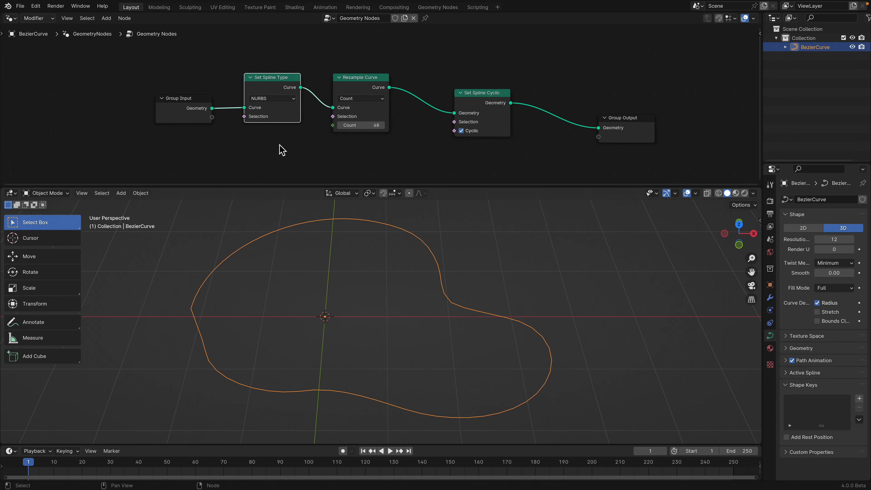
Step: Move the Set Spline Type node between Set Spline Cyclic and Group Output, and tidy the neighbouring nodes
{"action": "left_click_drag", "start_coordinate": [278, 83], "coordinate": [607, 90]}
{"action": "left_click_drag", "start_coordinate": [547, 98], "coordinate": [492, 87]}
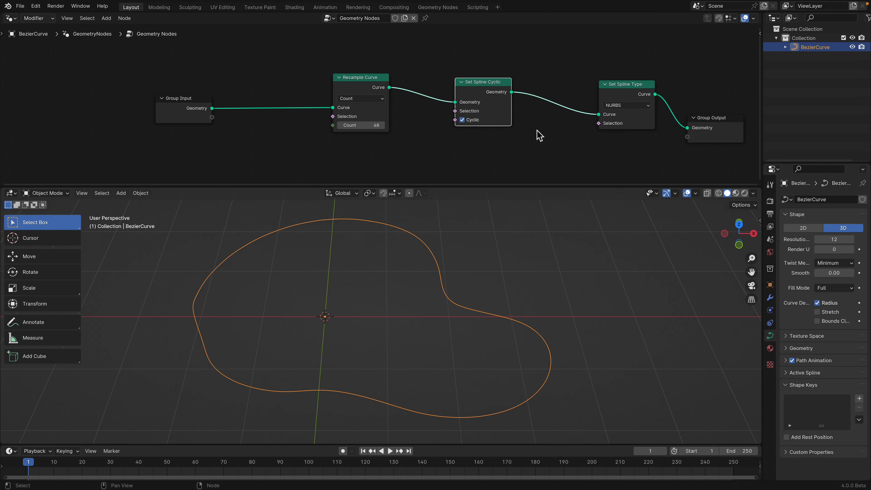
{"action": "left_click_drag", "start_coordinate": [619, 89], "coordinate": [575, 81]}
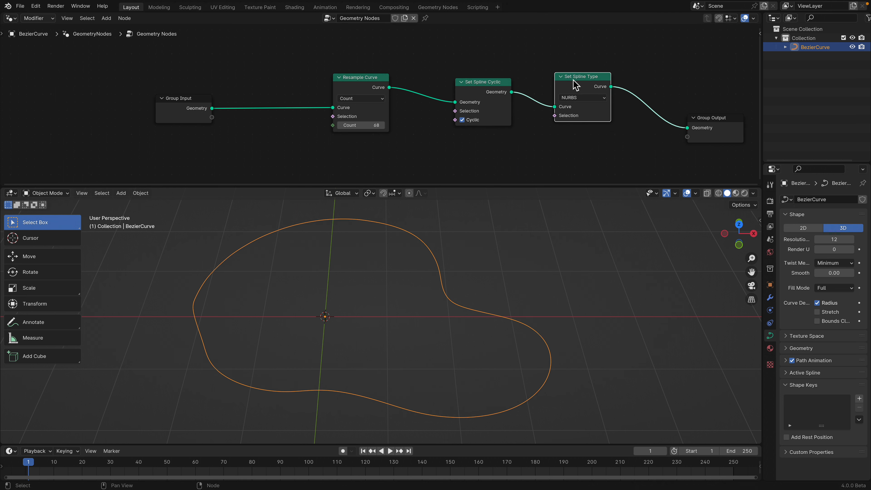
{"action": "left_click_drag", "start_coordinate": [697, 120], "coordinate": [659, 97]}
Step: Reduce the Resample Curve count to 16 and save the file
{"action": "left_click_drag", "start_coordinate": [381, 128], "coordinate": [341, 128]}
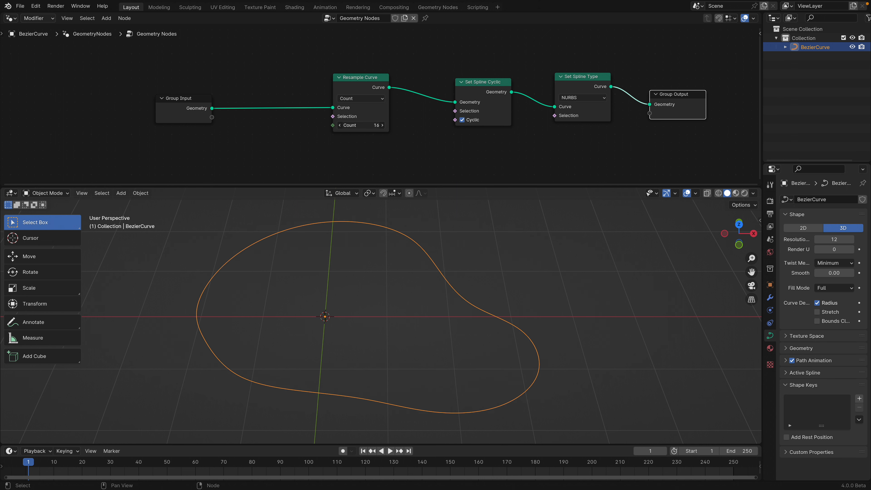
{"action": "middle_click_drag", "start_coordinate": [404, 273], "coordinate": [224, 321]}
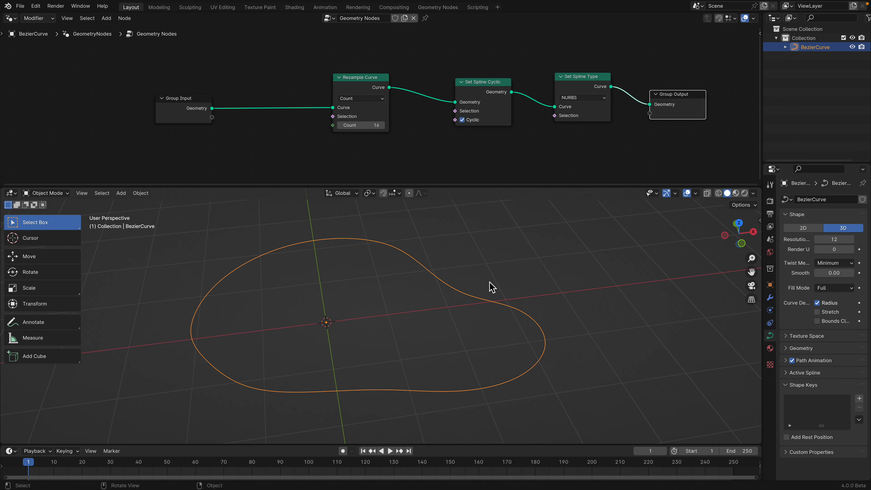
{"action": "mouse_move", "coordinate": [374, 356]}
{"action": "middle_mouse_down"}
{"action": "mouse_move", "coordinate": [354, 376]}
{"action": "mouse_move", "coordinate": [367, 366]}
{"action": "middle_mouse_up"}
{"action": "key", "text": "ctrl+s"}
Step: Try a Resample Curve count of 12, and settle on a count of 26
{"action": "left_click_drag", "start_coordinate": [354, 127], "coordinate": [349, 126]}
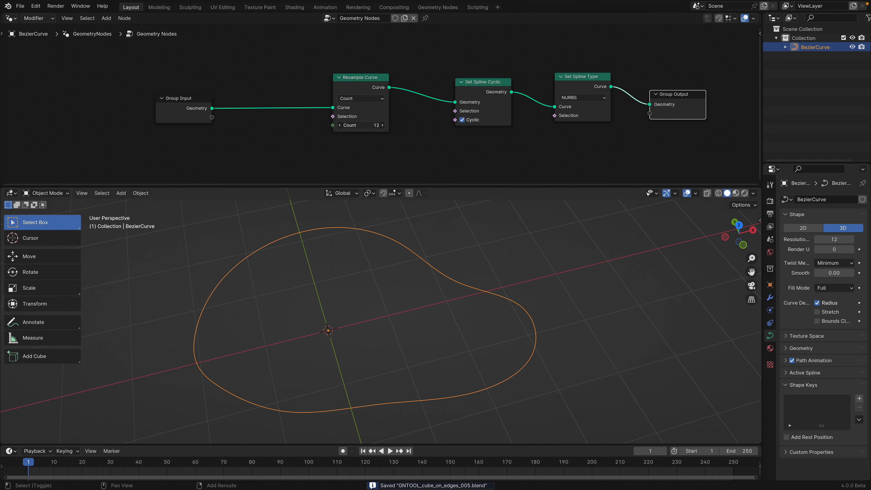
{"action": "left_click_drag", "start_coordinate": [348, 126], "coordinate": [375, 126]}
{"action": "middle_click_drag", "start_coordinate": [403, 302], "coordinate": [371, 310], "text": "shift"}
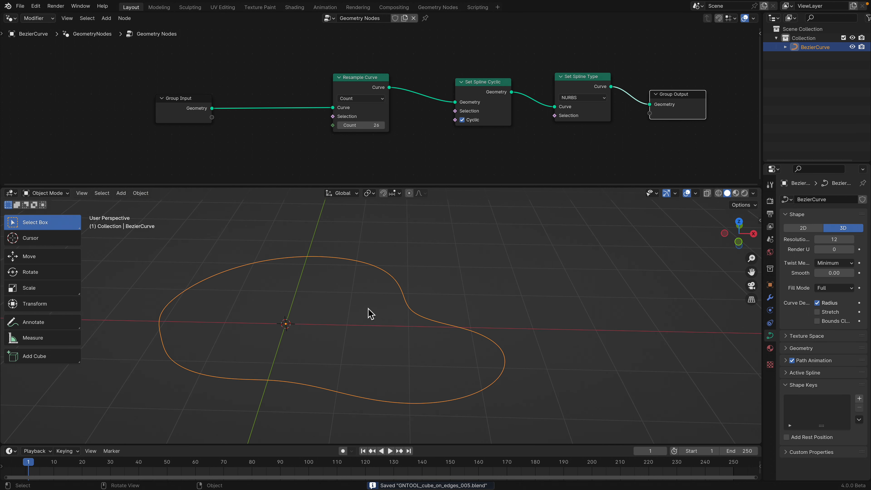
Step: Insert a Fill Curve node between Set Spline Type and Group Output
{"action": "left_click_drag", "start_coordinate": [410, 187], "coordinate": [403, 154]}
{"action": "middle_click_drag", "start_coordinate": [369, 338], "coordinate": [350, 328]}
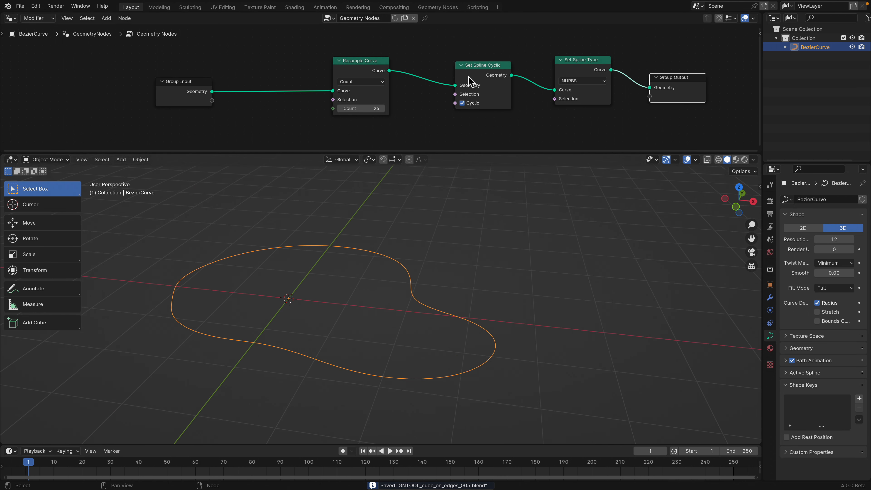
{"action": "middle_click_drag", "start_coordinate": [469, 72], "coordinate": [296, 72]}
{"action": "key", "text": "shift+a"}
{"action": "type", "text": "fil"}
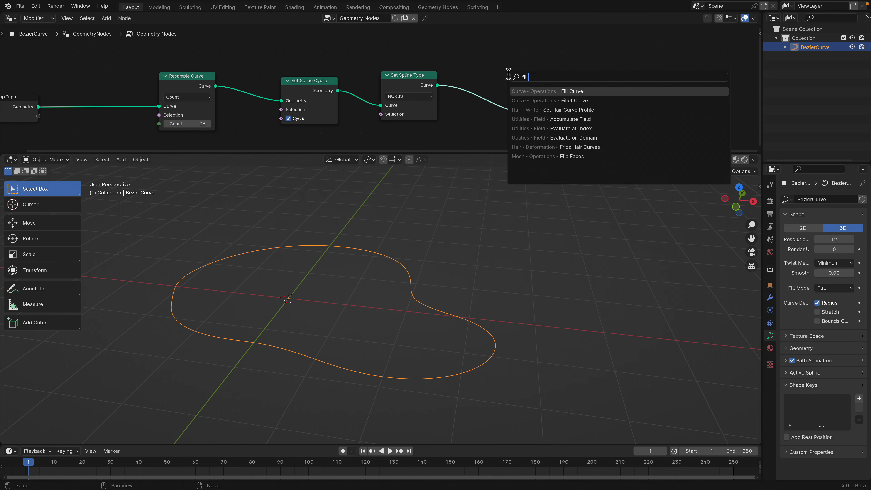
{"action": "key", "text": "Return"}
{"action": "left_click", "coordinate": [488, 118]}
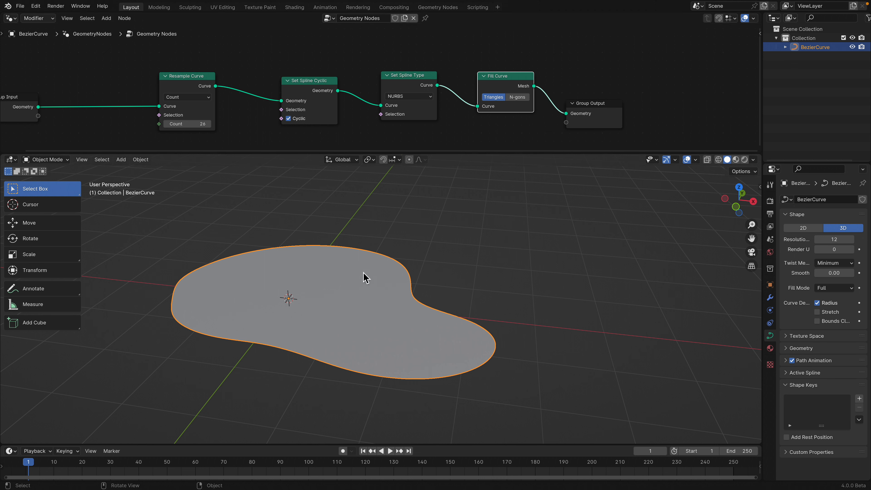
Step: Set the Fill Curve node's mode to N-gons and save the file
{"action": "left_click", "coordinate": [517, 97]}
{"action": "left_click_drag", "start_coordinate": [500, 79], "coordinate": [492, 70]}
{"action": "key", "text": "ctrl+s"}
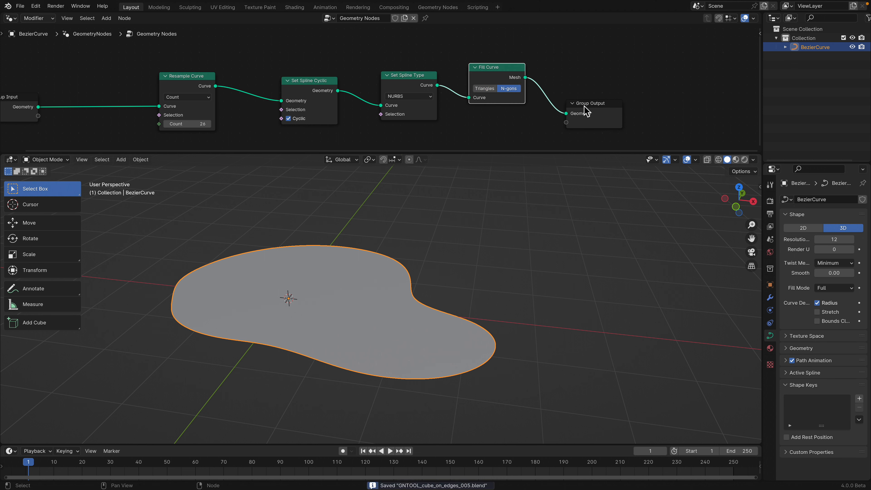
Step: Rearrange the node chain from Resample Curve to Group Output into a more compact row
{"action": "left_click_drag", "start_coordinate": [583, 105], "coordinate": [563, 88]}
{"action": "left_click_drag", "start_coordinate": [190, 75], "coordinate": [220, 60]}
{"action": "left_click_drag", "start_coordinate": [299, 80], "coordinate": [170, 63]}
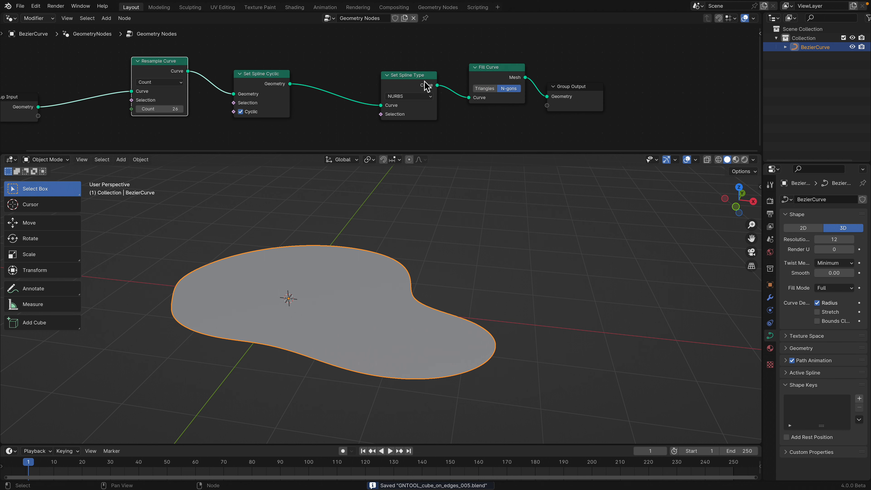
{"action": "left_click_drag", "start_coordinate": [424, 82], "coordinate": [378, 82]}
{"action": "left_click_drag", "start_coordinate": [485, 76], "coordinate": [402, 77]}
{"action": "left_click_drag", "start_coordinate": [556, 87], "coordinate": [494, 78]}
{"action": "scroll", "coordinate": [491, 78], "scroll_direction": "down", "scroll_amount": 3}
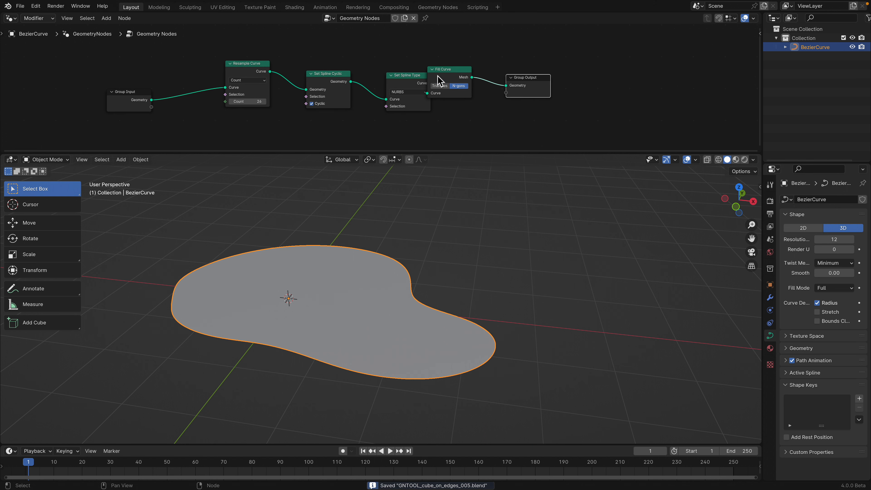
Step: Save the project as a new version named GNTOOL_cube_on_edges_006.blend
{"action": "left_click", "coordinate": [20, 6]}
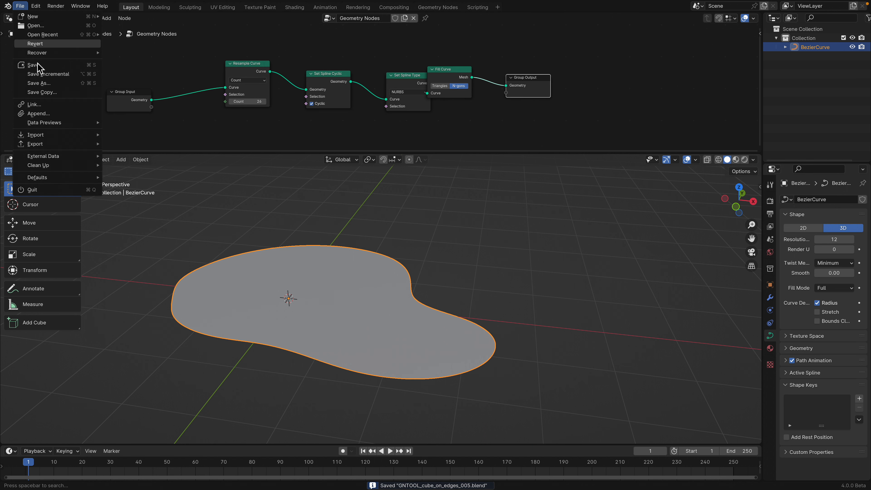
{"action": "left_click", "coordinate": [35, 85]}
{"action": "left_click", "coordinate": [511, 447]}
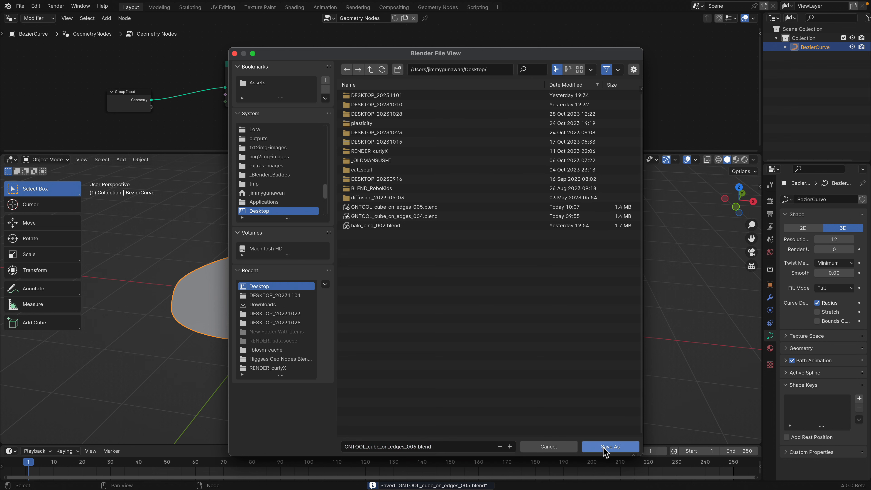
{"action": "left_click", "coordinate": [605, 448]}
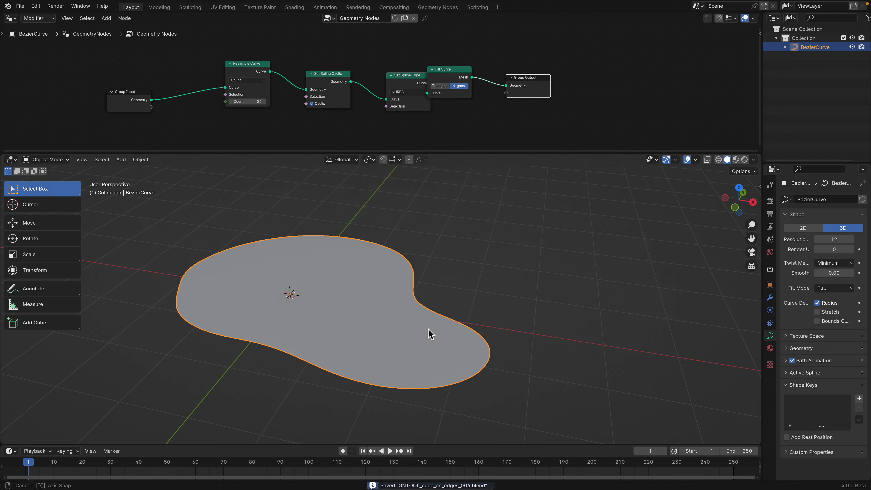
Step: Show the curve's modifier properties, widen the properties area and save the file
{"action": "left_click", "coordinate": [770, 298]}
{"action": "left_click_drag", "start_coordinate": [764, 188], "coordinate": [641, 188]}
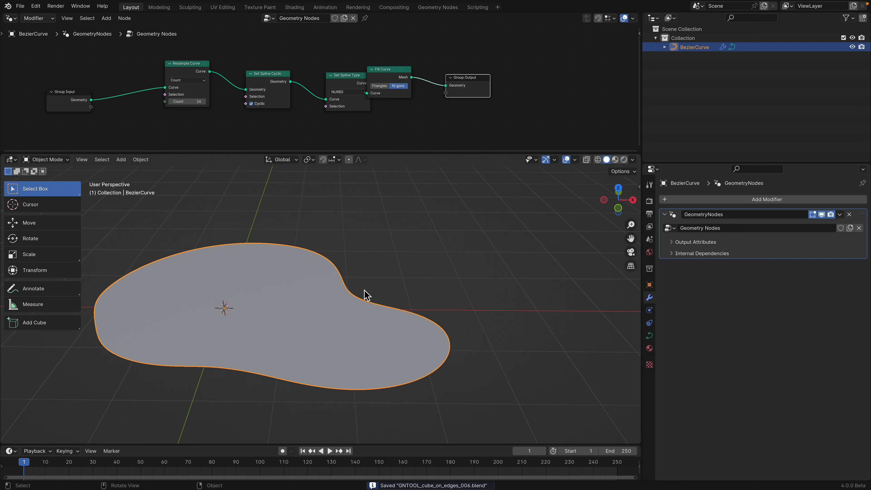
{"action": "scroll", "coordinate": [221, 248], "scroll_direction": "up", "scroll_amount": 1}
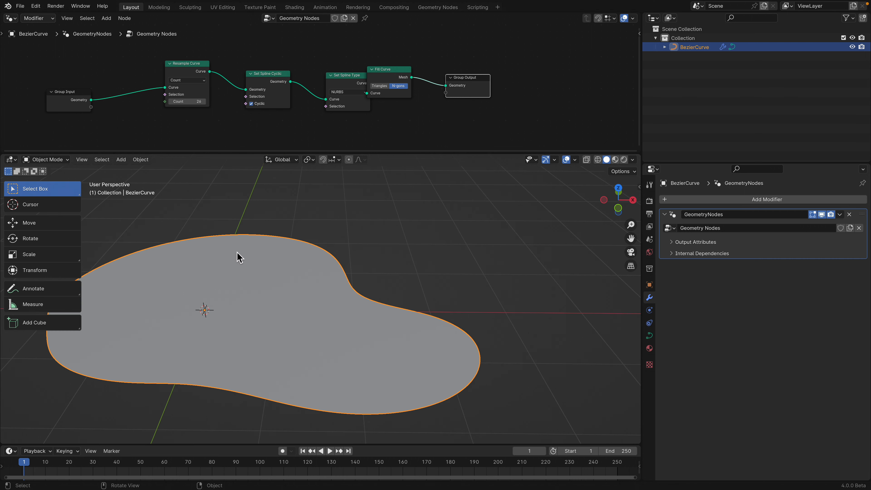
{"action": "middle_click_drag", "start_coordinate": [237, 252], "coordinate": [285, 247], "text": "shift"}
{"action": "scroll", "coordinate": [306, 252], "scroll_direction": "down", "scroll_amount": 1}
{"action": "key", "text": "super+s"}
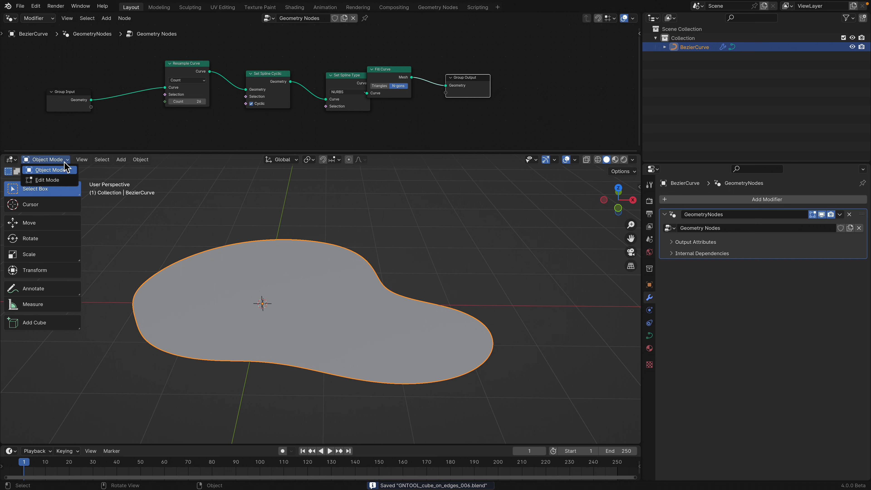
Step: Move the Set Spline Type node clear of the Fill Curve node and select the four curve nodes
{"action": "left_click", "coordinate": [342, 227]}
{"action": "middle_click_drag", "start_coordinate": [342, 226], "coordinate": [373, 267]}
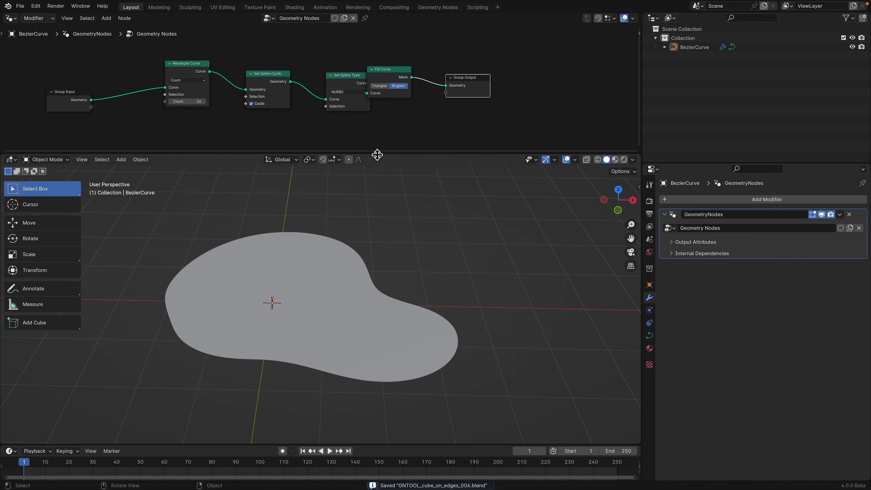
{"action": "left_click_drag", "start_coordinate": [359, 106], "coordinate": [343, 101]}
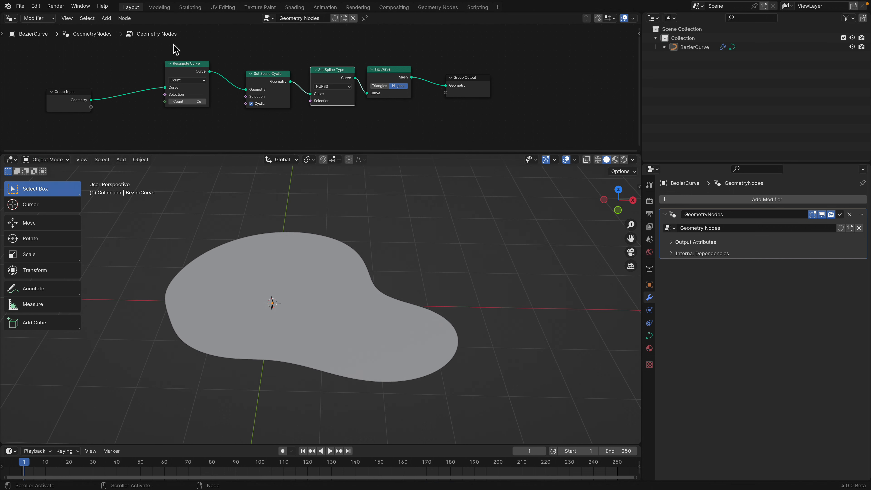
{"action": "left_click_drag", "start_coordinate": [158, 45], "coordinate": [398, 129]}
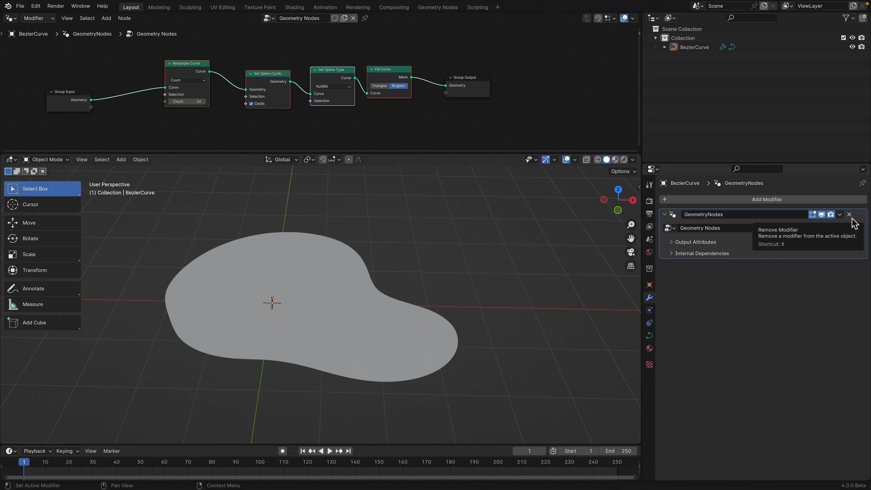
Step: Rename the geometry node group to Fill Curve
{"action": "left_click", "coordinate": [321, 19]}
{"action": "type", "text": "Fill"}
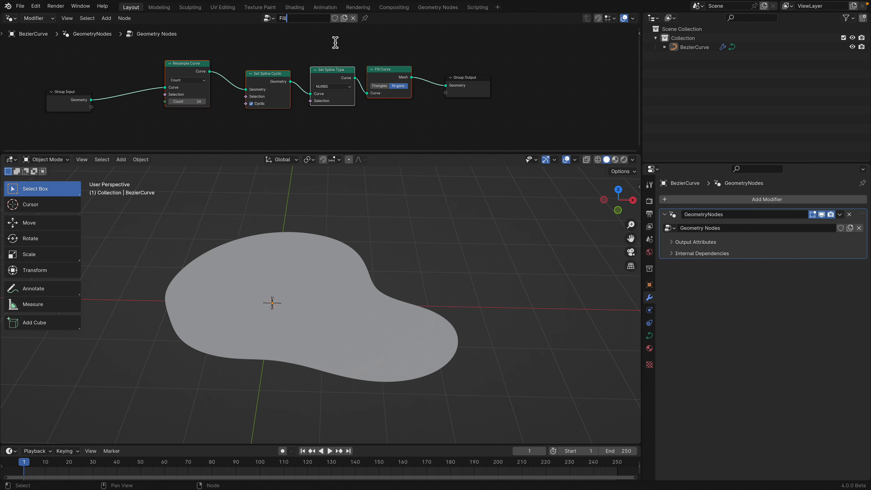
{"action": "type", "text": " Curve"}
{"action": "key", "text": "Return"}
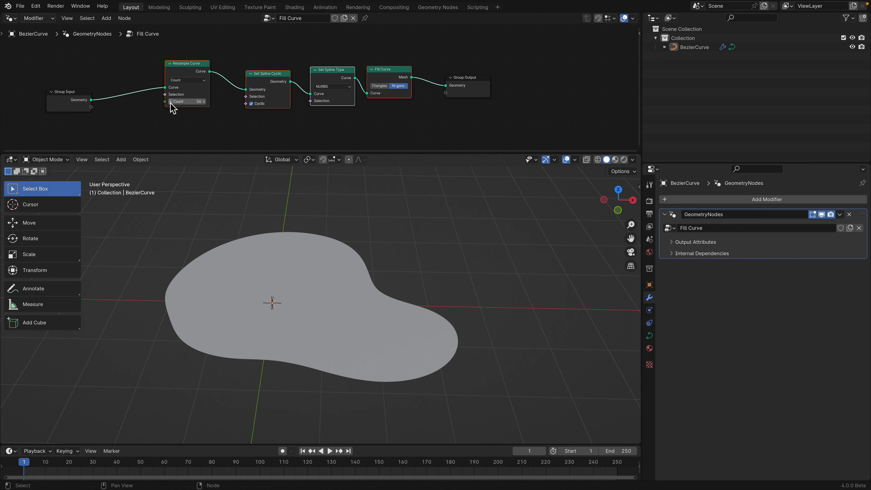
Step: Expose the Resample Curve node's Count as a new Group Input value and save the file
{"action": "left_click_drag", "start_coordinate": [164, 102], "coordinate": [159, 105]}
{"action": "left_click_drag", "start_coordinate": [92, 107], "coordinate": [92, 108]}
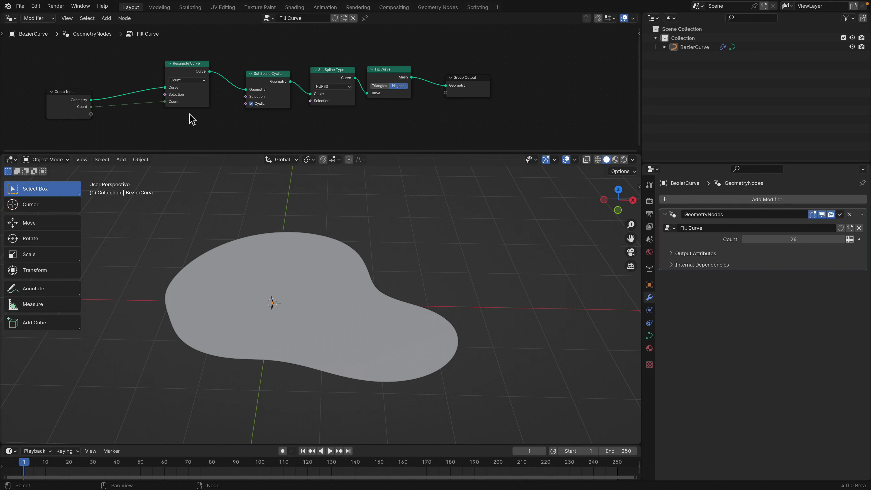
{"action": "key", "text": "ctrl+s"}
{"action": "middle_click_drag", "start_coordinate": [291, 119], "coordinate": [313, 119]}
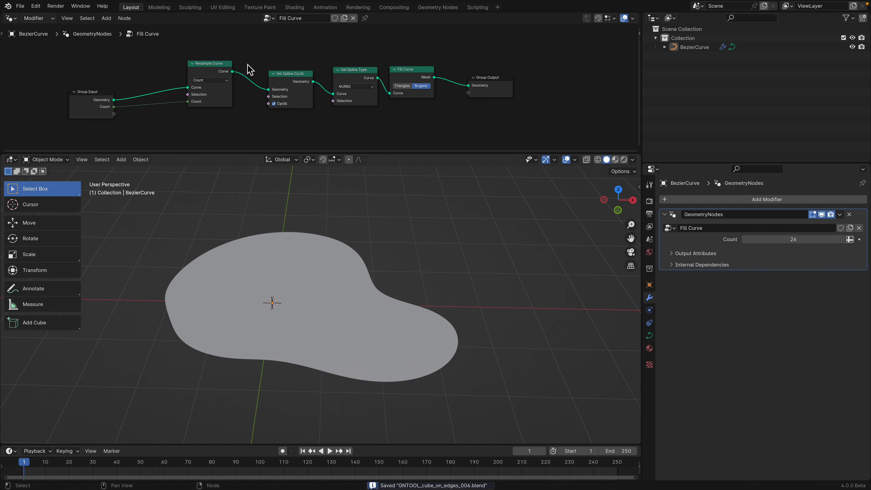
Step: Remove the GeometryNodes modifier from the curve
{"action": "left_click_drag", "start_coordinate": [203, 50], "coordinate": [417, 127]}
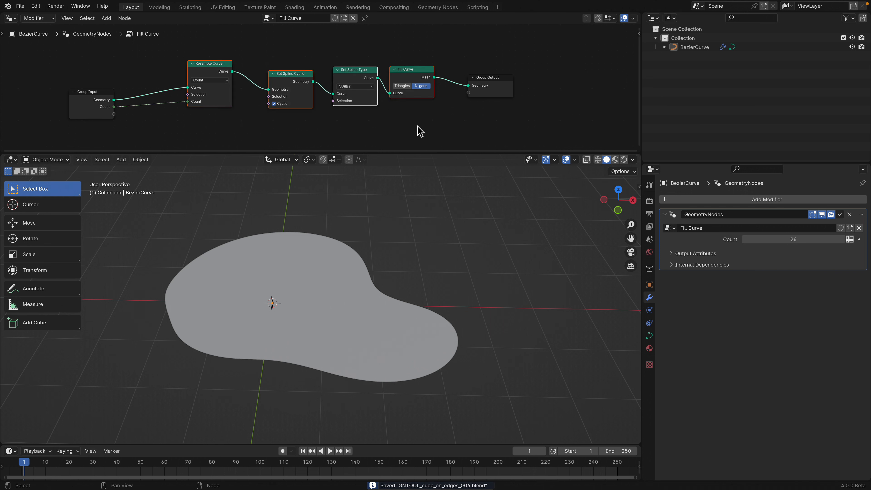
{"action": "left_click", "coordinate": [510, 122]}
{"action": "left_click", "coordinate": [851, 216]}
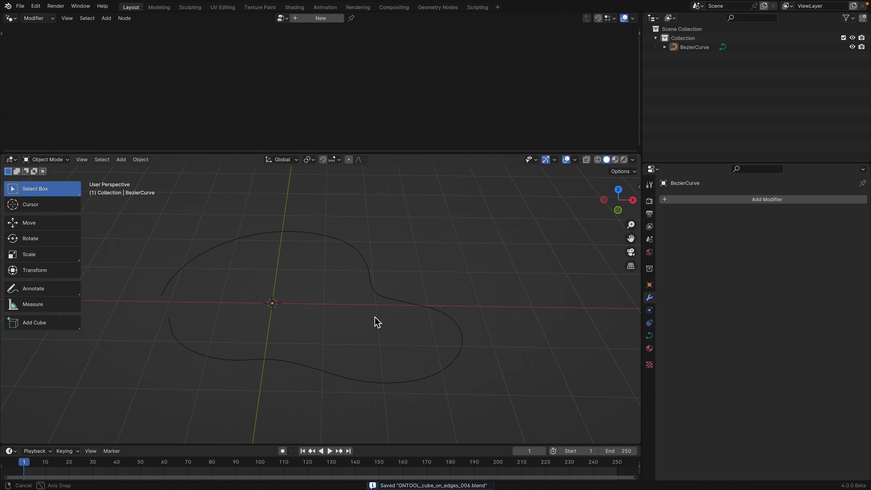
Step: Select the bare curve and inspect its control points and handles in Edit Mode, then return to Object Mode
{"action": "left_click", "coordinate": [382, 299]}
{"action": "middle_click_drag", "start_coordinate": [382, 298], "coordinate": [388, 328]}
{"action": "middle_click_drag", "start_coordinate": [241, 324], "coordinate": [238, 311]}
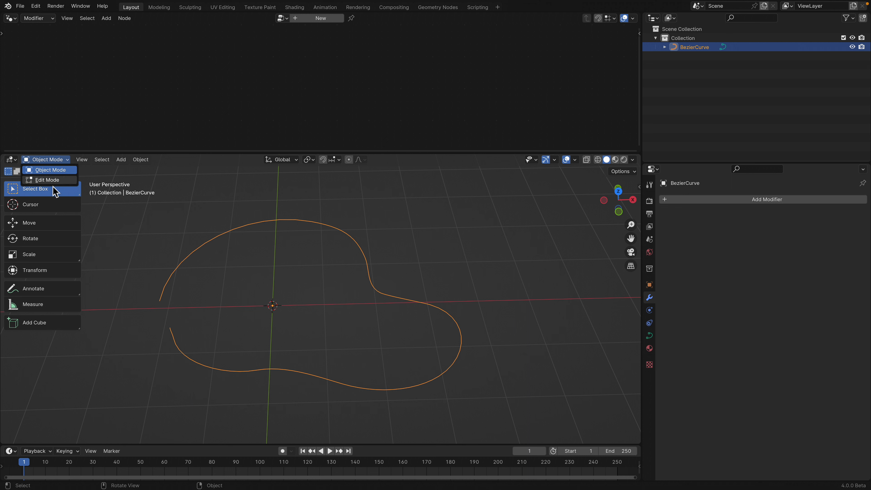
{"action": "key", "text": "Tab"}
{"action": "left_click", "coordinate": [207, 159]}
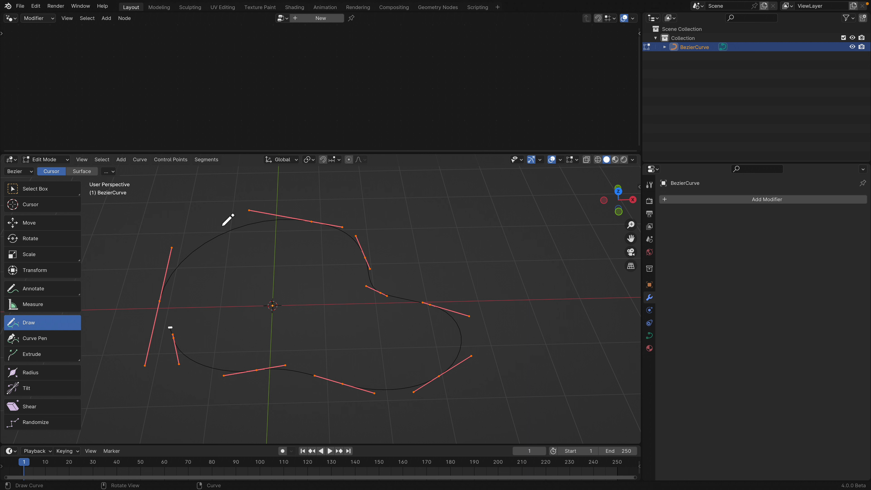
{"action": "key", "text": "Tab"}
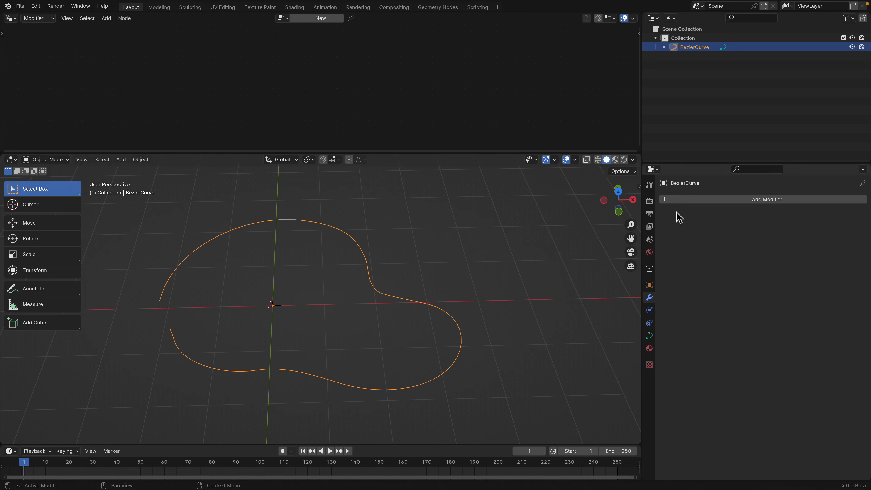
Step: Add a Geometry Nodes modifier to the curve, assign the Fill Curve node group to it and save the file
{"action": "left_click", "coordinate": [684, 200]}
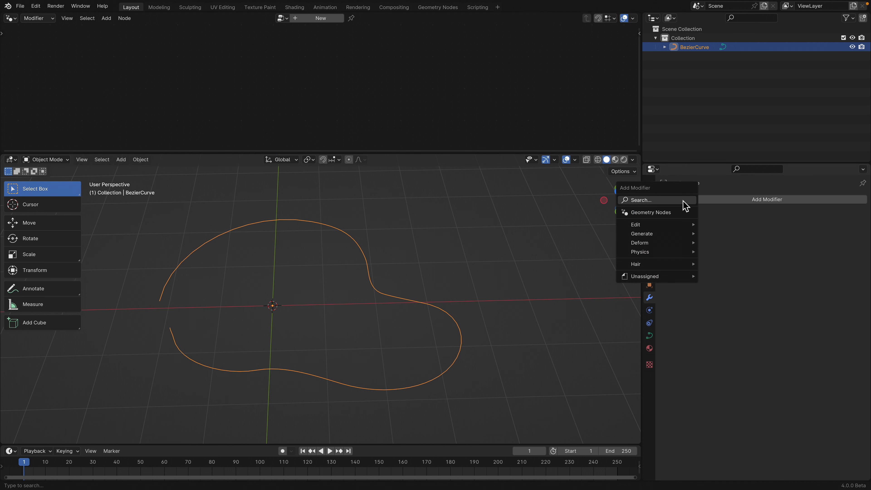
{"action": "left_click", "coordinate": [673, 212]}
{"action": "left_click", "coordinate": [670, 227]}
{"action": "left_click", "coordinate": [673, 240]}
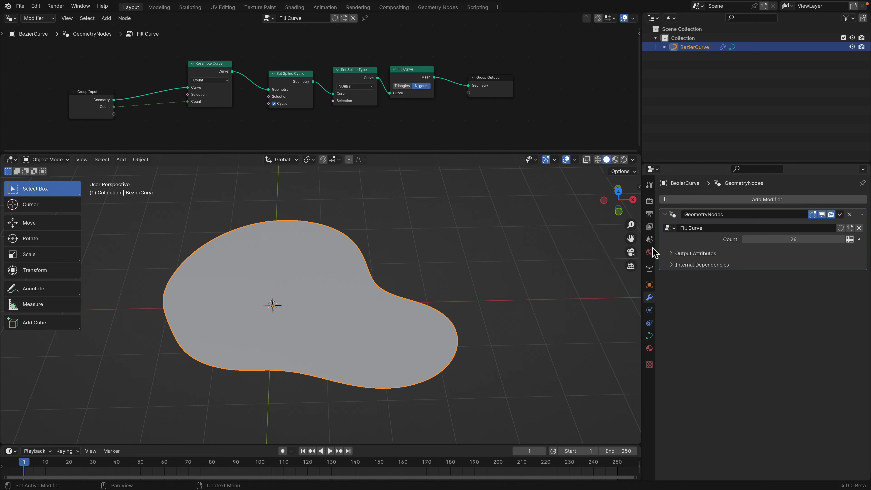
{"action": "middle_click_drag", "start_coordinate": [363, 261], "coordinate": [331, 317]}
{"action": "key", "text": "ctrl+s"}
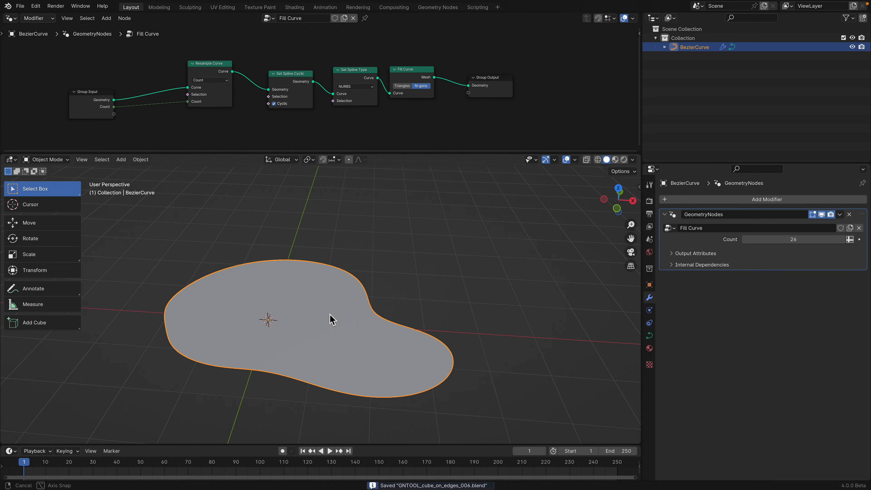
Step: Duplicate the filled curve and raise the copy about 1.18 m along the Z axis
{"action": "key", "text": "shift+d"}
{"action": "right_click", "coordinate": [342, 304]}
{"action": "key", "text": "g"}
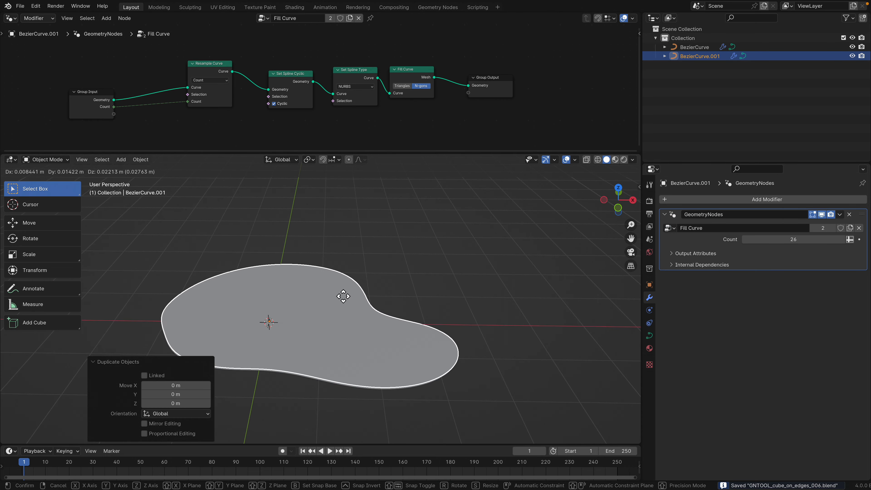
{"action": "key", "text": "z"}
{"action": "left_click", "coordinate": [340, 248]}
Step: Convert the raised duplicate to a mesh
{"action": "right_click", "coordinate": [347, 244]}
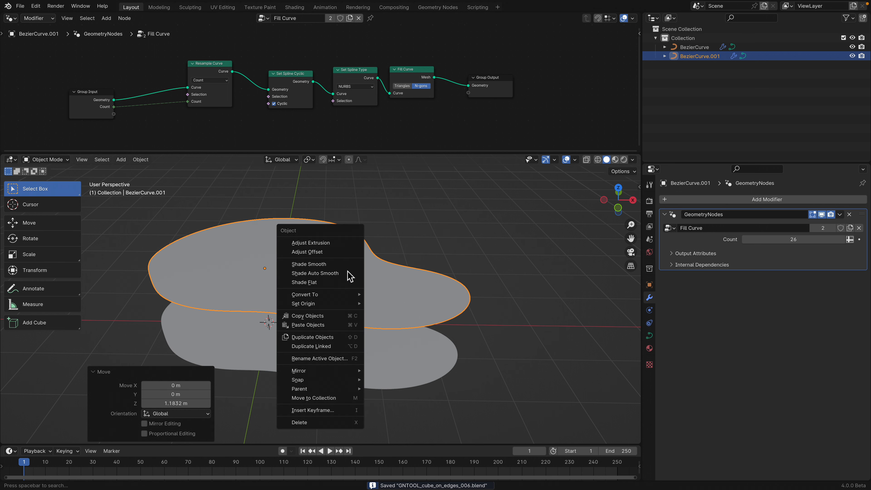
{"action": "mouse_move", "coordinate": [350, 295]}
{"action": "left_click", "coordinate": [373, 304]}
{"action": "middle_click_drag", "start_coordinate": [349, 291], "coordinate": [366, 273]}
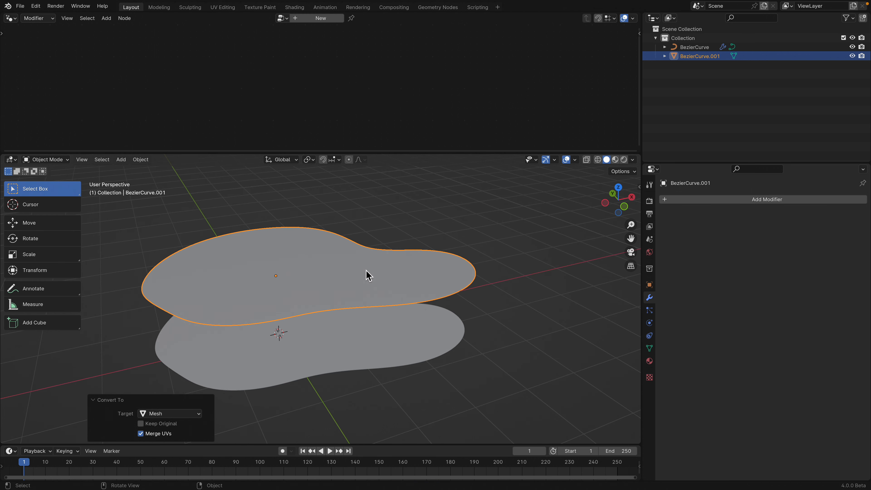
Step: Inspect the converted duplicate's face and boundary edges in Edit Mode with everything selected, then return to Object Mode
{"action": "key", "text": "Tab"}
{"action": "key", "text": "Tab"}
{"action": "key", "text": "Tab"}
{"action": "key", "text": "a"}
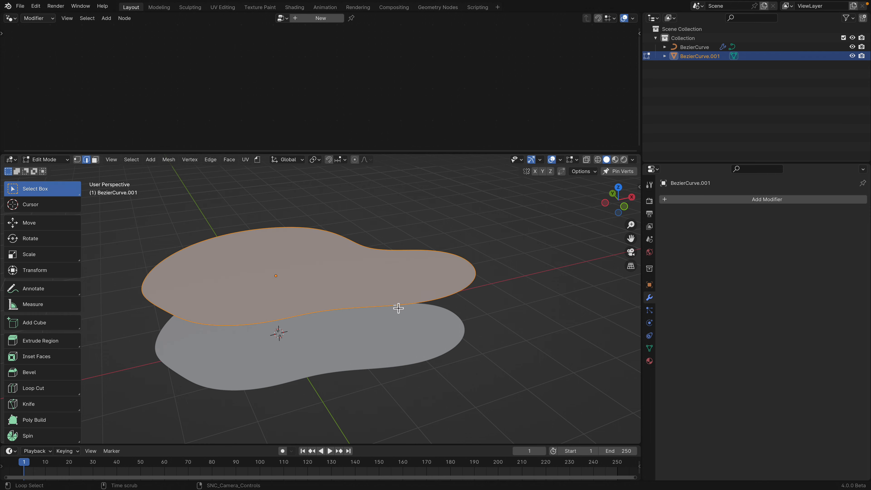
{"action": "middle_click_drag", "start_coordinate": [399, 305], "coordinate": [351, 285]}
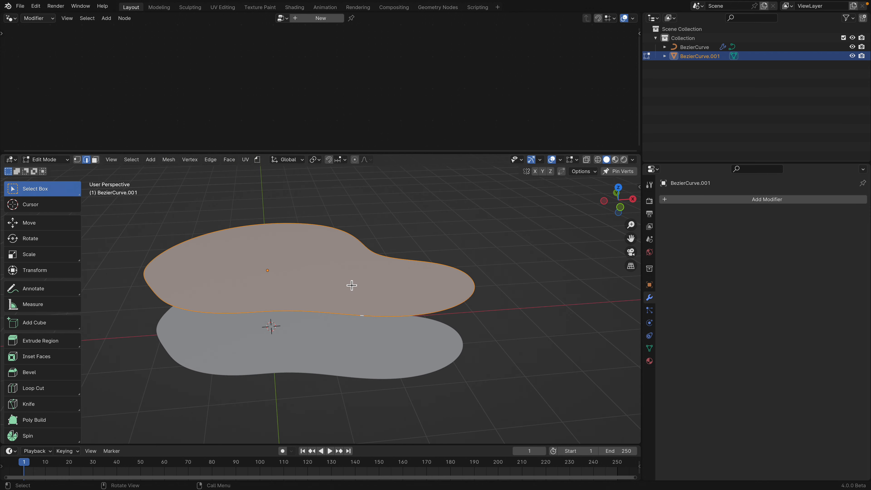
{"action": "key", "text": "Tab"}
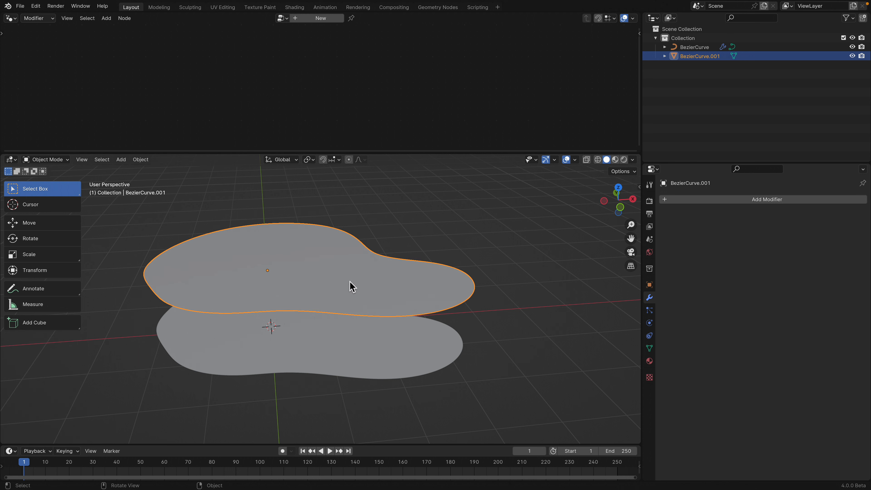
Step: Delete the converted mesh duplicate and select the original curve
{"action": "key", "text": "x"}
{"action": "left_click", "coordinate": [350, 281]}
{"action": "left_click", "coordinate": [354, 310]}
{"action": "middle_click_drag", "start_coordinate": [355, 317], "coordinate": [364, 292], "text": "shift"}
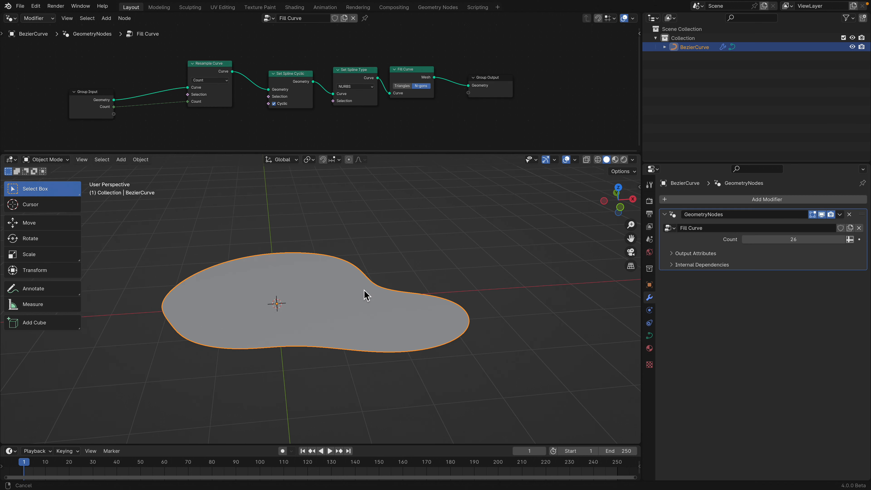
{"action": "key", "text": "Tab"}
{"action": "key", "text": "Tab"}
{"action": "middle_click_drag", "start_coordinate": [354, 323], "coordinate": [350, 295]}
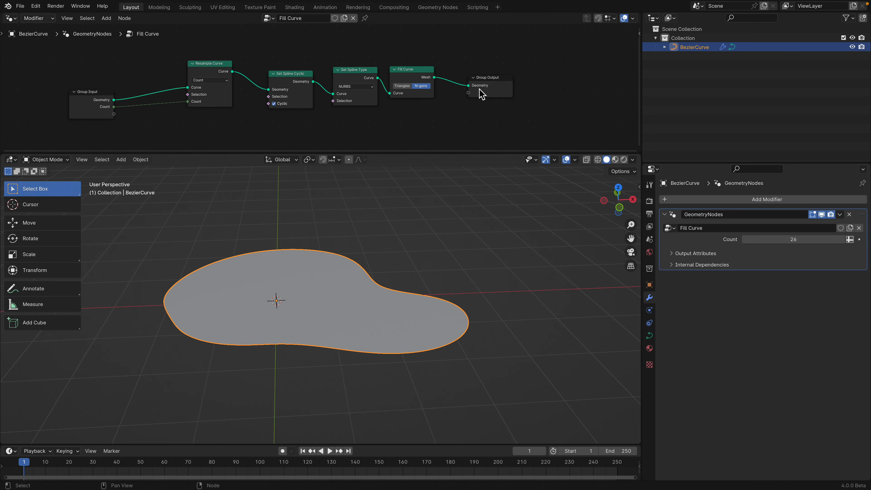
Step: Insert a copy of the Resample Curve node after Fill Curve, expose its Count as a second group input and save
{"action": "scroll", "coordinate": [481, 92], "scroll_direction": "up", "scroll_amount": 2}
{"action": "left_click", "coordinate": [187, 65]}
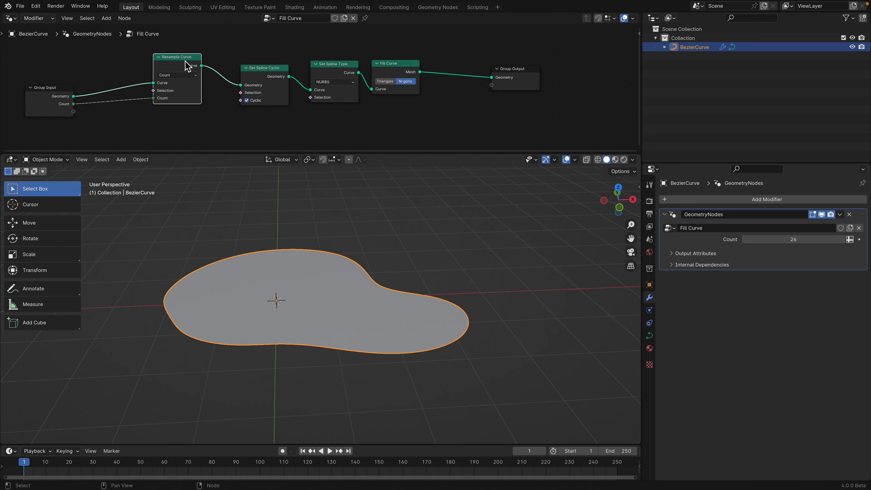
{"action": "key", "text": "shift+d"}
{"action": "left_click", "coordinate": [466, 107]}
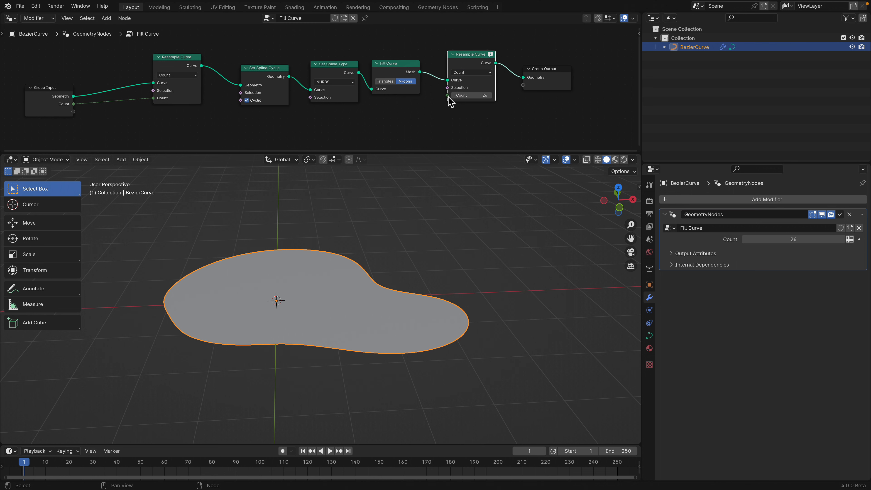
{"action": "left_click_drag", "start_coordinate": [447, 95], "coordinate": [74, 111]}
{"action": "middle_click_drag", "start_coordinate": [266, 243], "coordinate": [357, 266]}
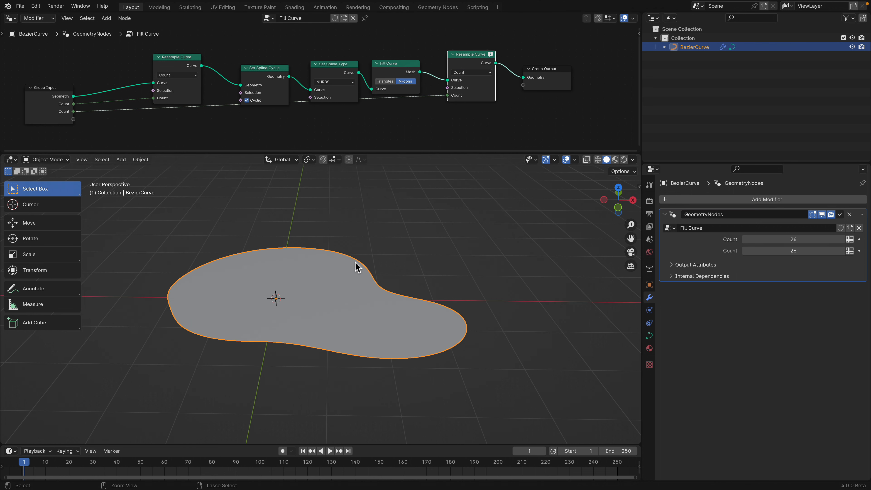
{"action": "key", "text": "ctrl+s"}
Step: Set the modifier's first Count to 15 and its second Count to 11
{"action": "left_click_drag", "start_coordinate": [793, 253], "coordinate": [785, 253]}
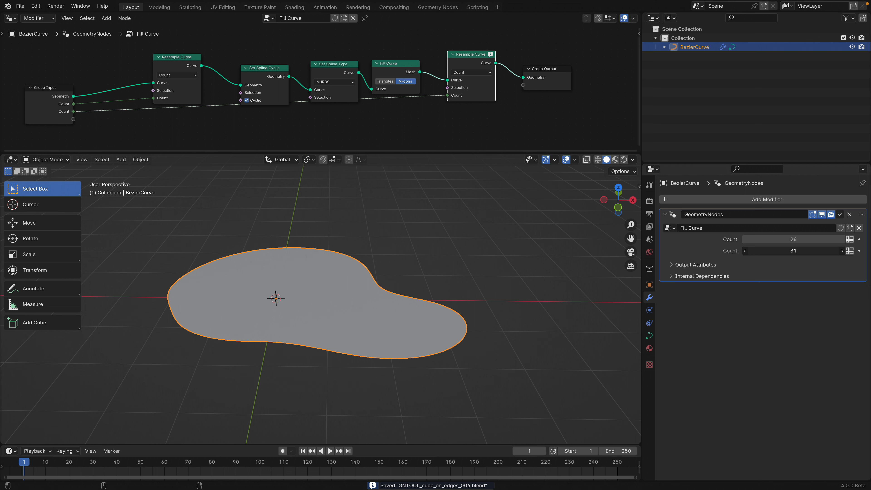
{"action": "left_click_drag", "start_coordinate": [794, 253], "coordinate": [799, 252]}
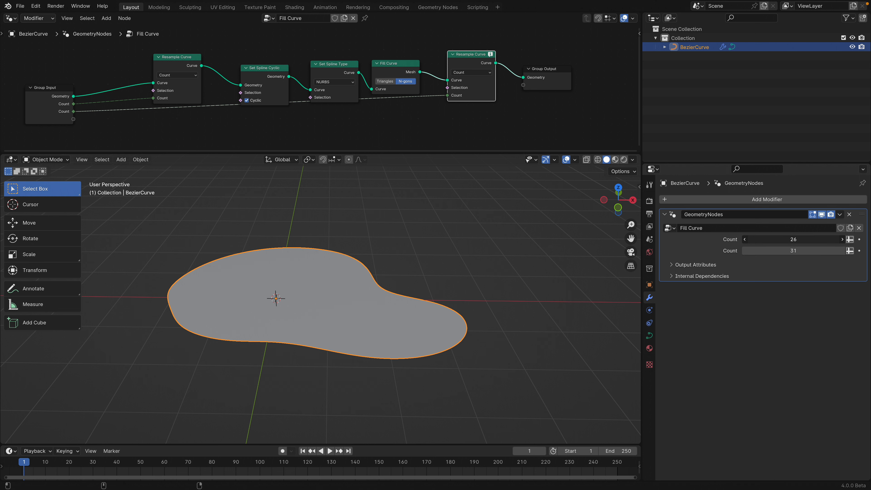
{"action": "mouse_move", "coordinate": [794, 240]}
{"action": "left_mouse_down"}
{"action": "mouse_move", "coordinate": [772, 240]}
{"action": "mouse_move", "coordinate": [796, 243]}
{"action": "mouse_move", "coordinate": [780, 251]}
{"action": "mouse_move", "coordinate": [789, 251]}
{"action": "left_mouse_up"}
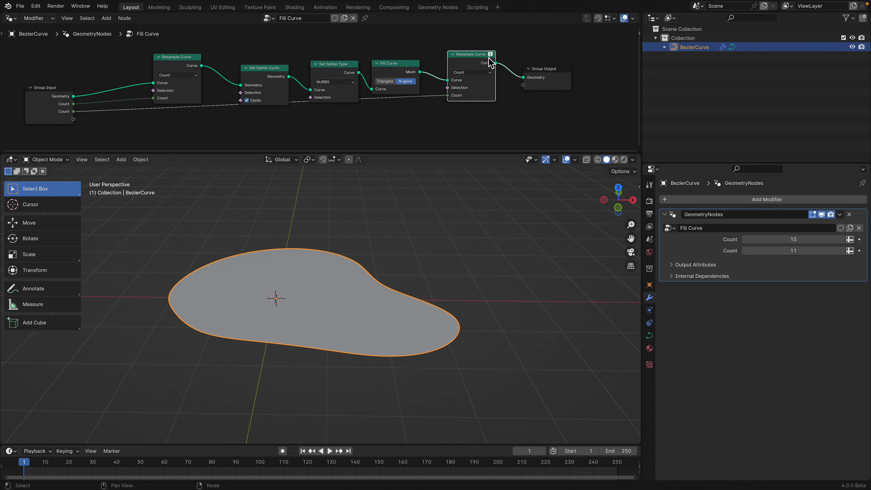
Step: Move the second Resample Curve node between Set Spline Type and Fill Curve and reconnect its Count to the second group input
{"action": "mouse_move", "coordinate": [490, 56]}
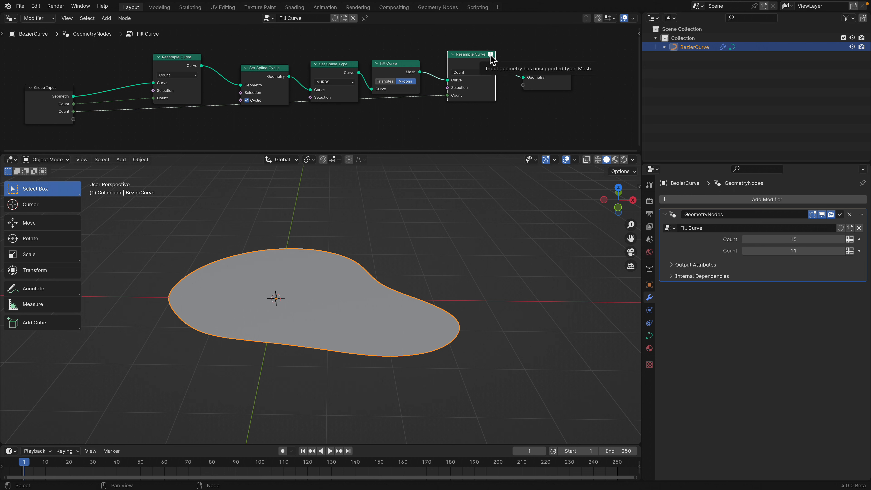
{"action": "scroll", "coordinate": [389, 82], "scroll_direction": "up", "scroll_amount": 2}
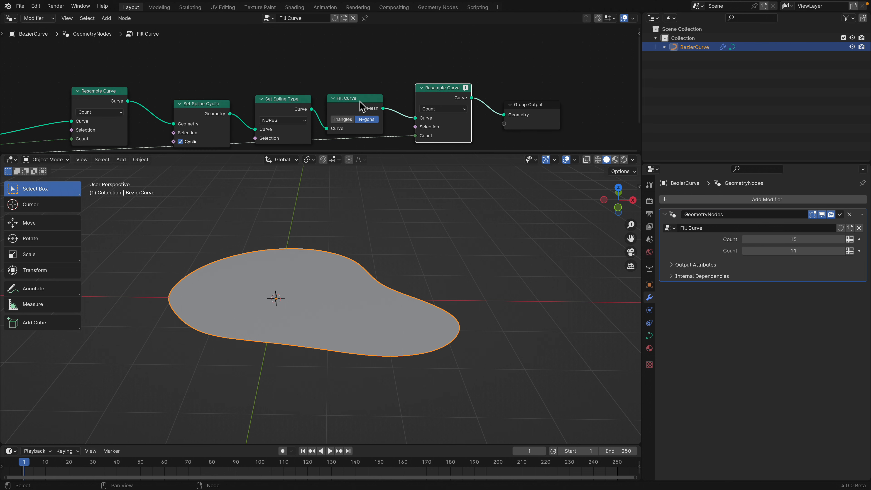
{"action": "left_click_drag", "start_coordinate": [361, 107], "coordinate": [378, 85]}
{"action": "left_click_drag", "start_coordinate": [449, 93], "coordinate": [350, 88], "text": "alt"}
{"action": "left_click_drag", "start_coordinate": [398, 74], "coordinate": [444, 90]}
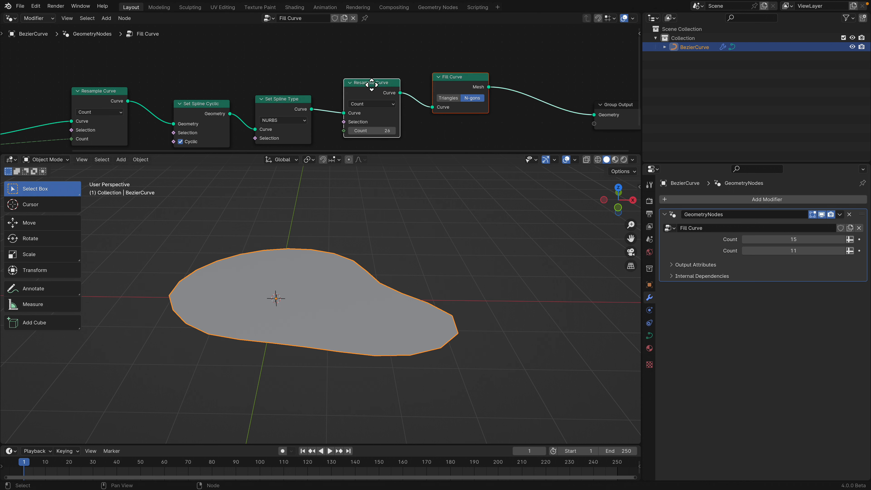
{"action": "middle_click_drag", "start_coordinate": [372, 83], "coordinate": [428, 59]}
{"action": "left_click_drag", "start_coordinate": [400, 107], "coordinate": [34, 131]}
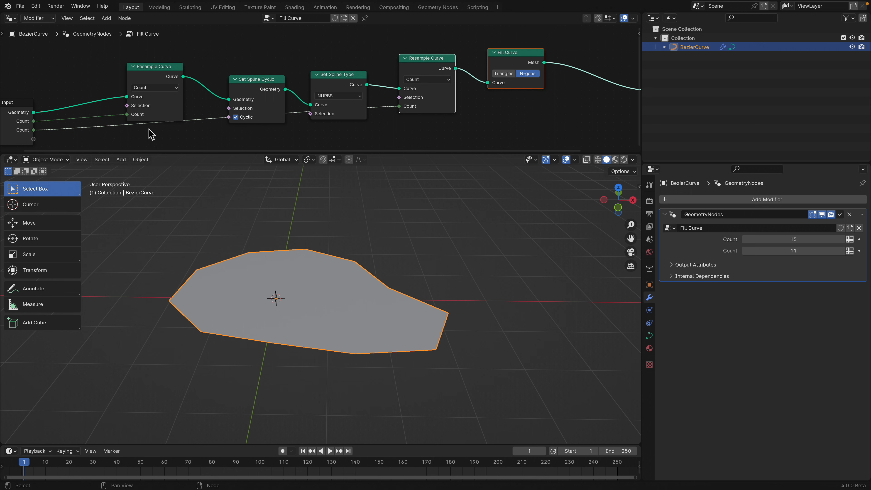
Step: Set the modifier's second Count to 33 and save the file
{"action": "middle_click_drag", "start_coordinate": [150, 132], "coordinate": [155, 119]}
{"action": "mouse_move", "coordinate": [804, 254]}
{"action": "left_mouse_down"}
{"action": "mouse_move", "coordinate": [858, 254]}
{"action": "mouse_move", "coordinate": [800, 250]}
{"action": "left_mouse_up"}
{"action": "middle_click_drag", "start_coordinate": [487, 290], "coordinate": [439, 282]}
{"action": "key", "text": "super+s"}
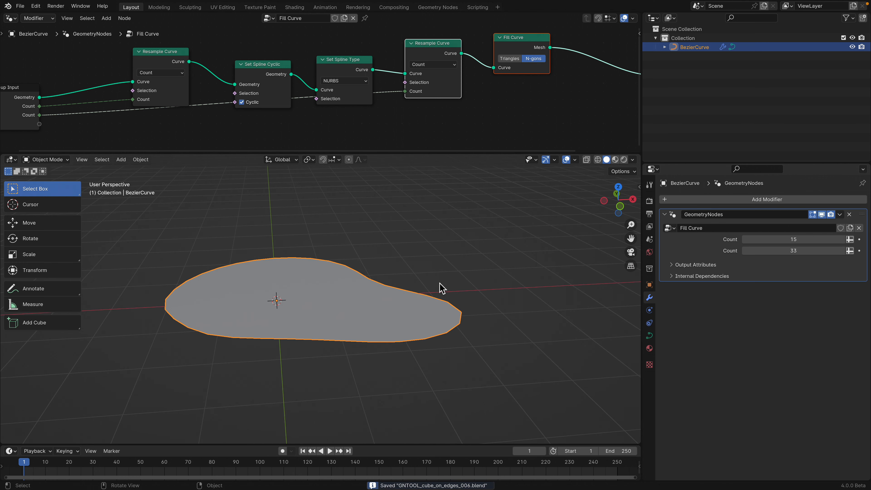
Step: Convert the filled curve object to a mesh
{"action": "right_click", "coordinate": [382, 276]}
{"action": "mouse_move", "coordinate": [382, 276]}
{"action": "left_click", "coordinate": [420, 286]}
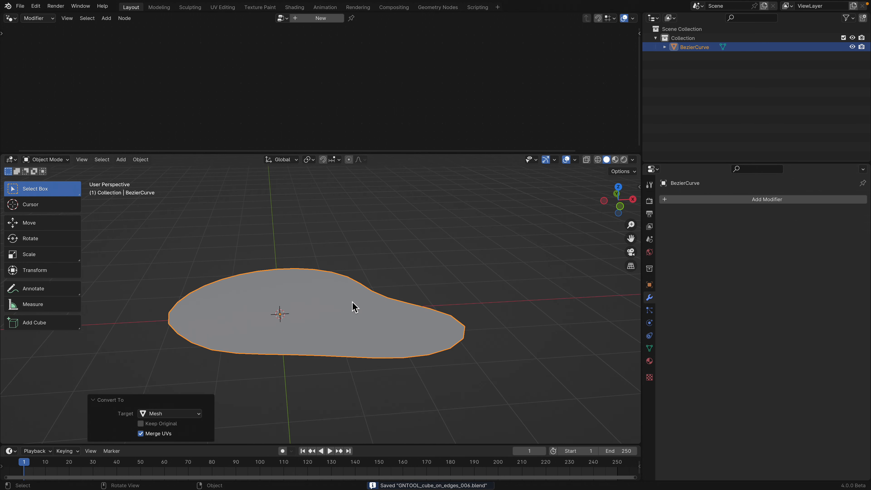
Step: Select the flat shape's boundary edges in Edit Mode, leaving a short section at the front unselected as an opening
{"action": "key", "text": "Tab"}
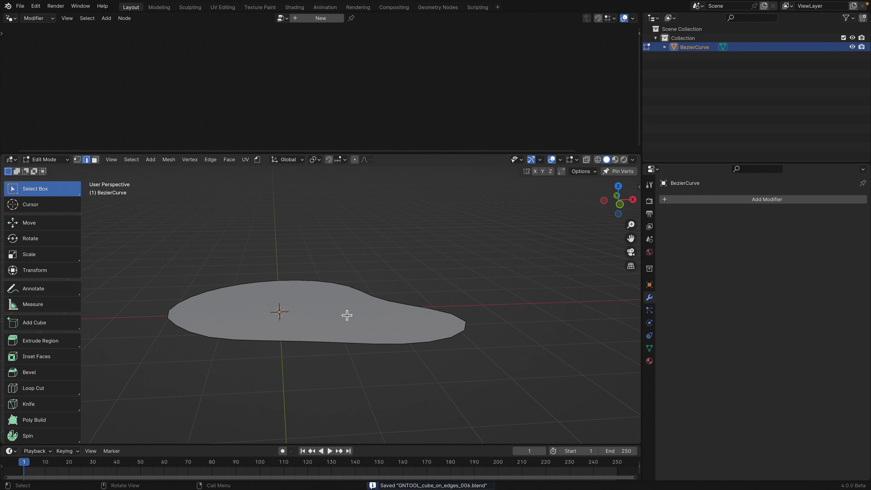
{"action": "key", "text": "Tab"}
{"action": "key", "text": "Tab"}
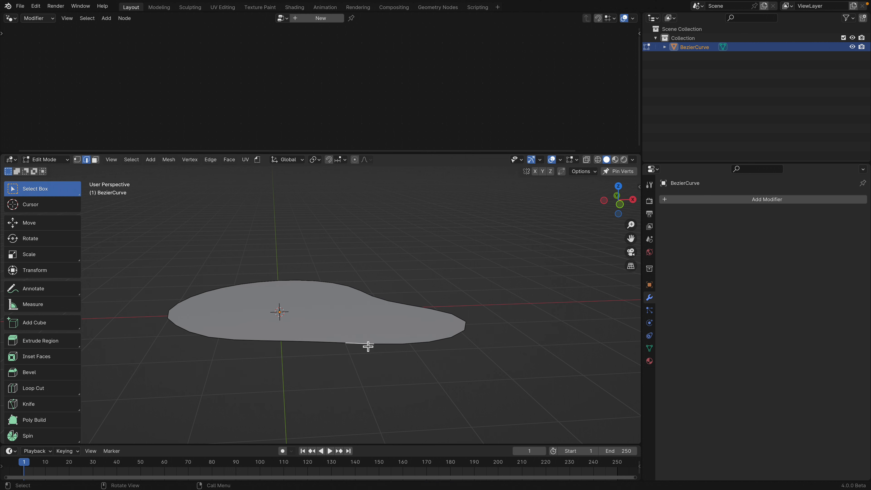
{"action": "middle_click_drag", "start_coordinate": [398, 348], "coordinate": [288, 368]}
{"action": "left_click", "coordinate": [366, 356], "text": "alt"}
{"action": "left_click", "coordinate": [285, 367], "text": "ctrl"}
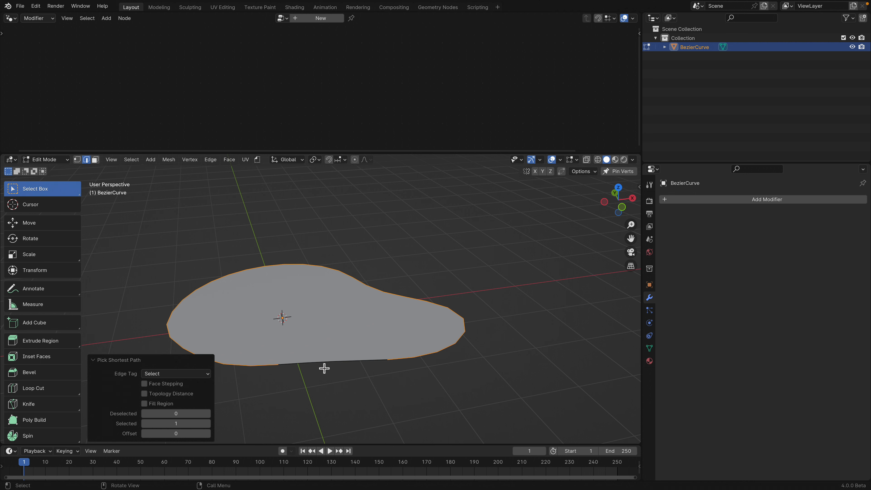
{"action": "middle_click_drag", "start_coordinate": [362, 359], "coordinate": [282, 374]}
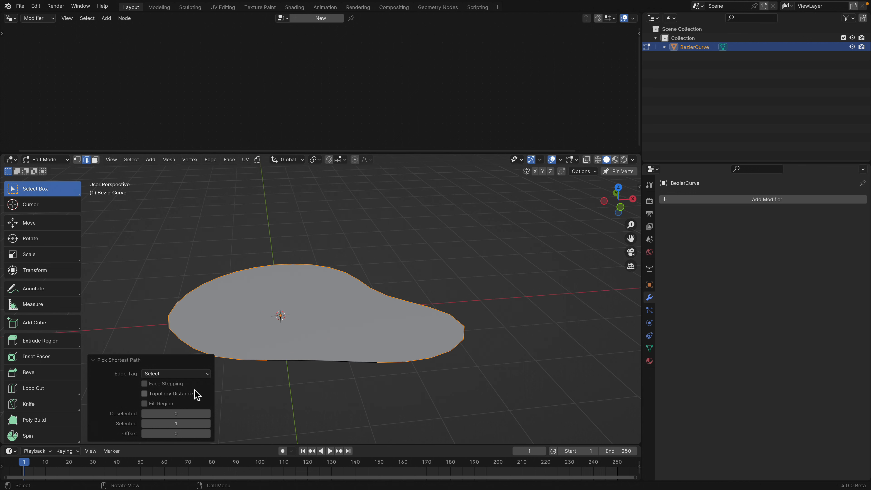
Step: Run GN_EdgeToCurve on the selected boundary edges with Resolution 4 and Radius 0.1 m
{"action": "left_click", "coordinate": [258, 160]}
{"action": "left_click", "coordinate": [300, 188]}
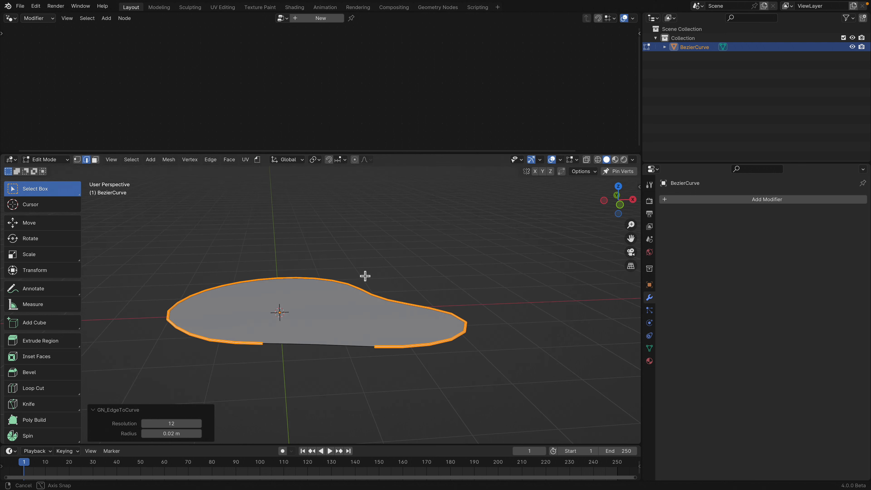
{"action": "mouse_move", "coordinate": [171, 434]}
{"action": "left_mouse_down"}
{"action": "mouse_move", "coordinate": [199, 434]}
{"action": "mouse_move", "coordinate": [177, 434]}
{"action": "left_mouse_up"}
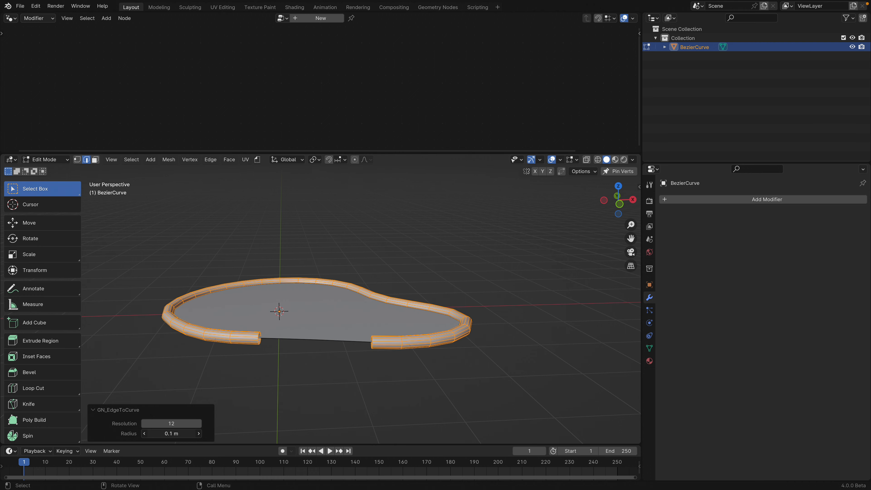
{"action": "scroll", "coordinate": [233, 403], "scroll_direction": "up", "scroll_amount": 2}
{"action": "middle_click_drag", "start_coordinate": [234, 403], "coordinate": [224, 405]}
{"action": "left_click_drag", "start_coordinate": [197, 425], "coordinate": [176, 424]}
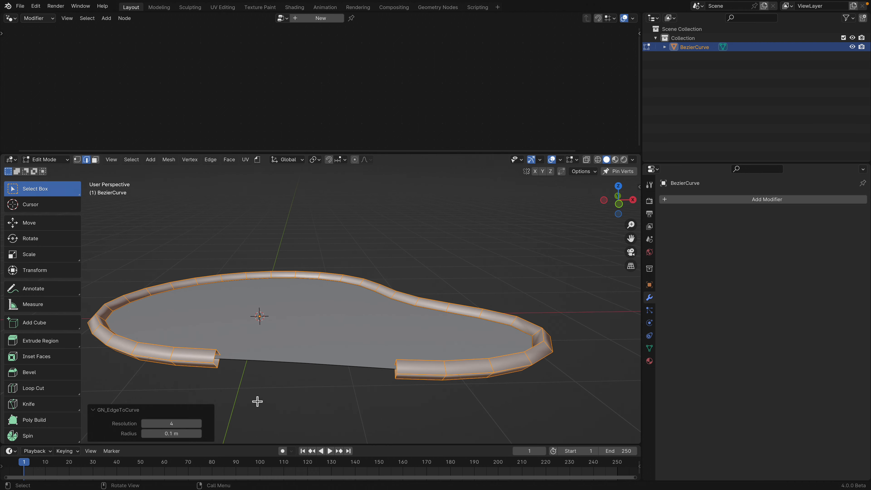
{"action": "middle_click_drag", "start_coordinate": [256, 403], "coordinate": [320, 366]}
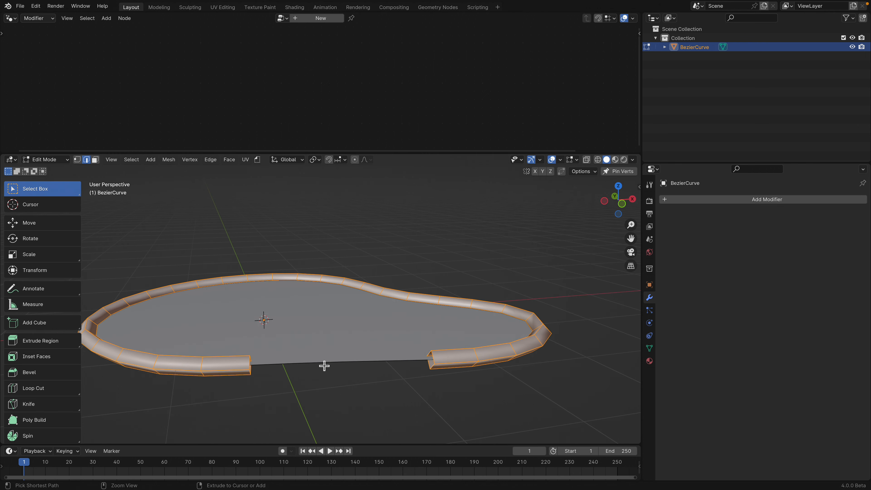
Step: Select the floor's full boundary loop and run GN_Cube_On_Edges with Count 28 and Size X 1.22 m
{"action": "left_click", "coordinate": [326, 363], "text": "alt"}
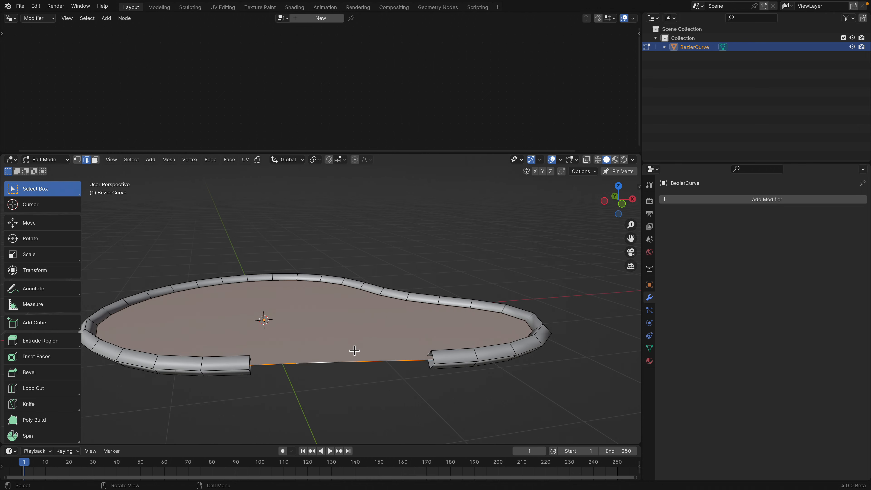
{"action": "middle_click_drag", "start_coordinate": [354, 350], "coordinate": [333, 334]}
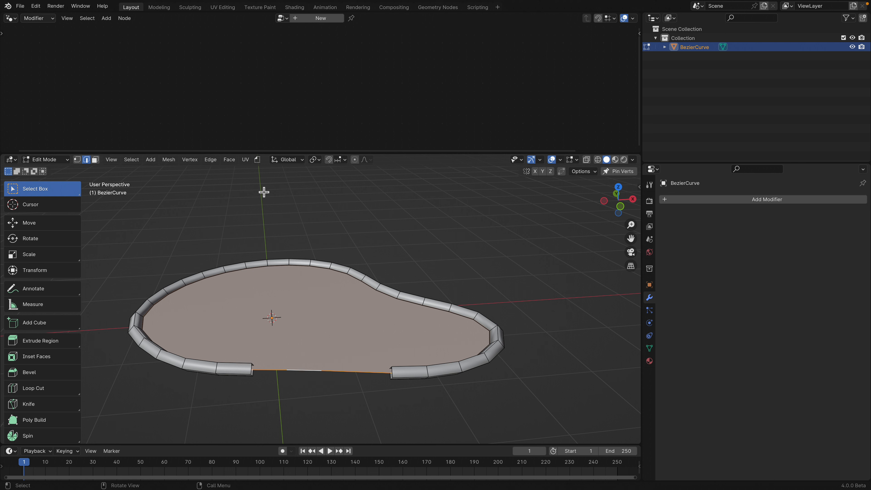
{"action": "left_click", "coordinate": [257, 160]}
{"action": "left_click", "coordinate": [290, 179]}
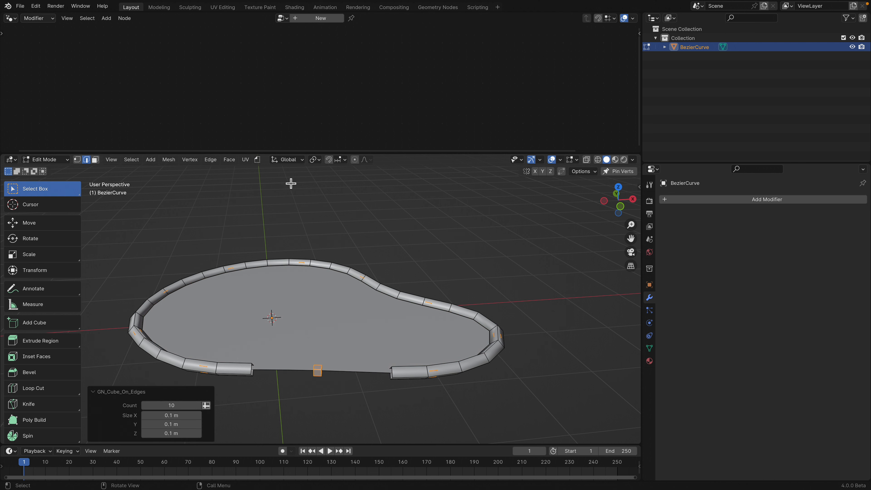
{"action": "left_click_drag", "start_coordinate": [178, 416], "coordinate": [195, 406]}
Step: Raise the generated posts about 0.63 m along the Z axis so they stand on the floor's edge
{"action": "middle_click_drag", "start_coordinate": [342, 387], "coordinate": [360, 364]}
{"action": "key", "text": "g"}
{"action": "key", "text": "z"}
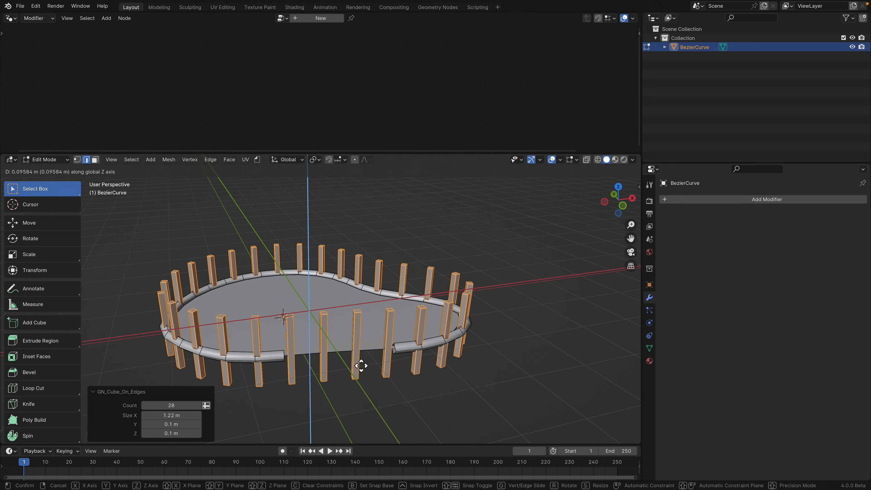
{"action": "left_click", "coordinate": [362, 342]}
{"action": "middle_click_drag", "start_coordinate": [362, 342], "coordinate": [317, 328], "text": "shift"}
{"action": "scroll", "coordinate": [319, 325], "scroll_direction": "up", "scroll_amount": 3}
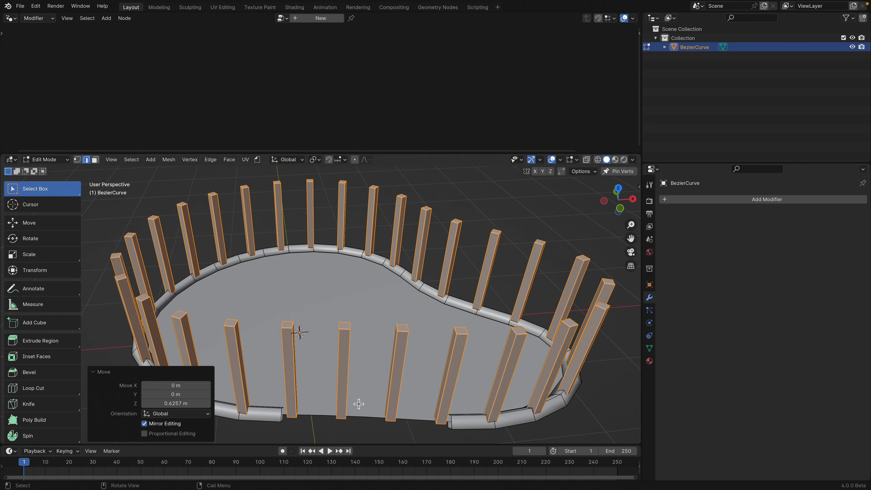
{"action": "right_click", "coordinate": [321, 414]}
{"action": "middle_click_drag", "start_coordinate": [337, 377], "coordinate": [331, 370]}
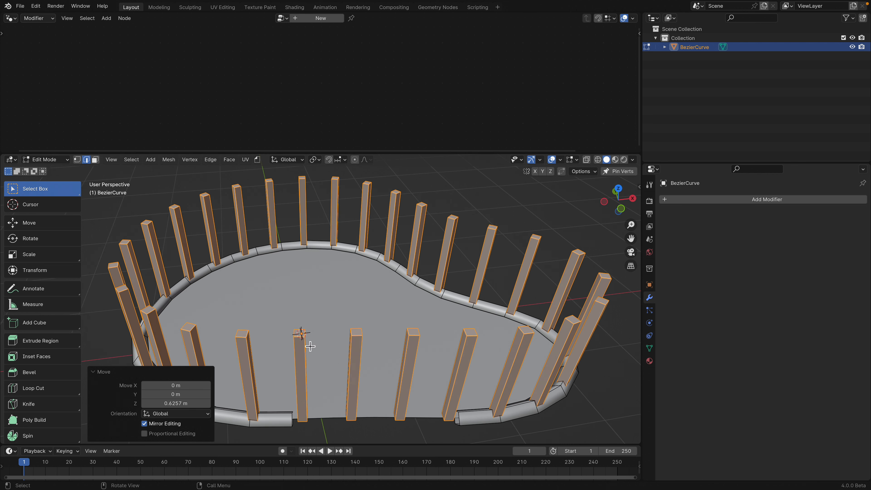
Step: Clear the selection, pick one post's top face in face mode and select all faces of similar area
{"action": "key", "text": "alt+a"}
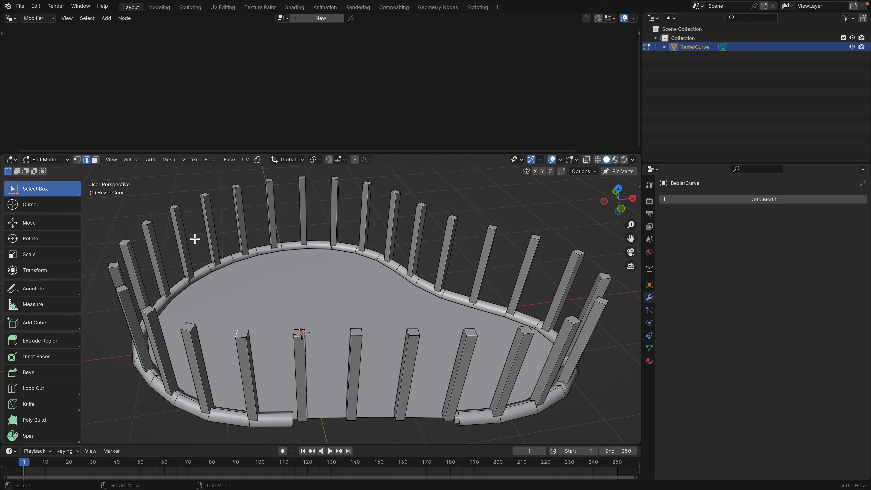
{"action": "left_click", "coordinate": [95, 159]}
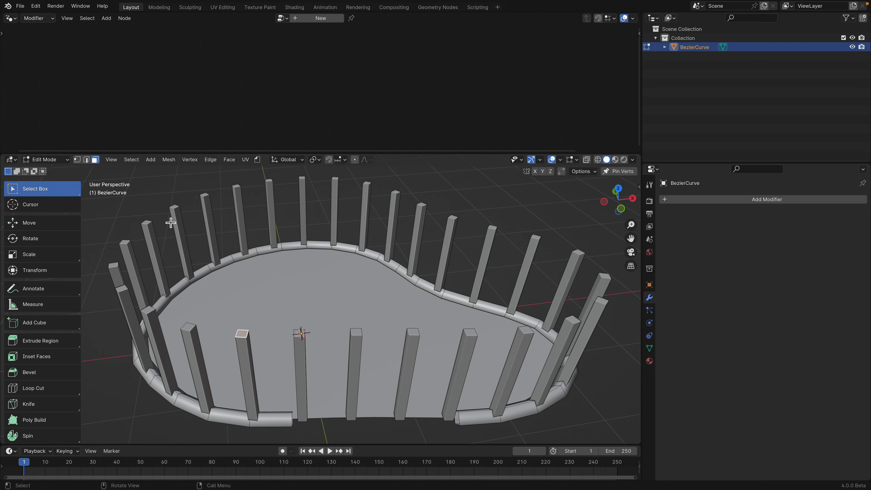
{"action": "left_click", "coordinate": [131, 159]}
{"action": "mouse_move", "coordinate": [179, 274]}
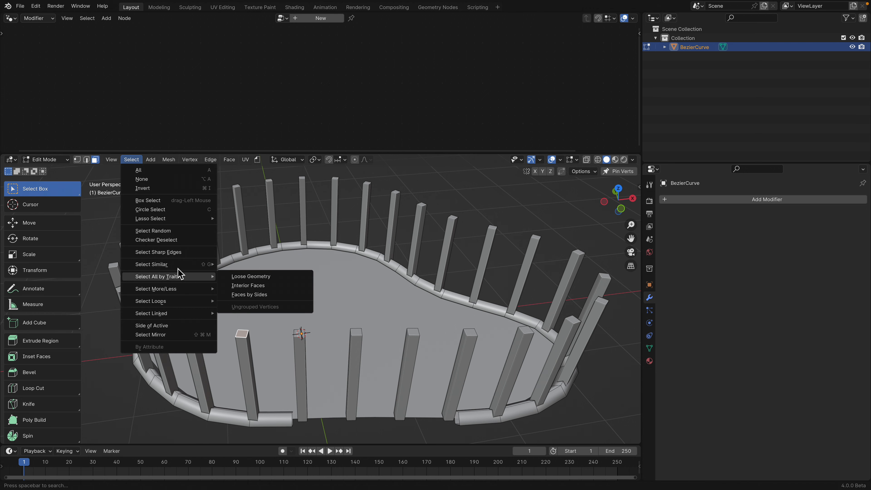
{"action": "left_click", "coordinate": [237, 275]}
{"action": "middle_click_drag", "start_coordinate": [326, 316], "coordinate": [325, 276]}
Step: Run GN_Merge_Convex on the selected post end faces
{"action": "left_click", "coordinate": [258, 160]}
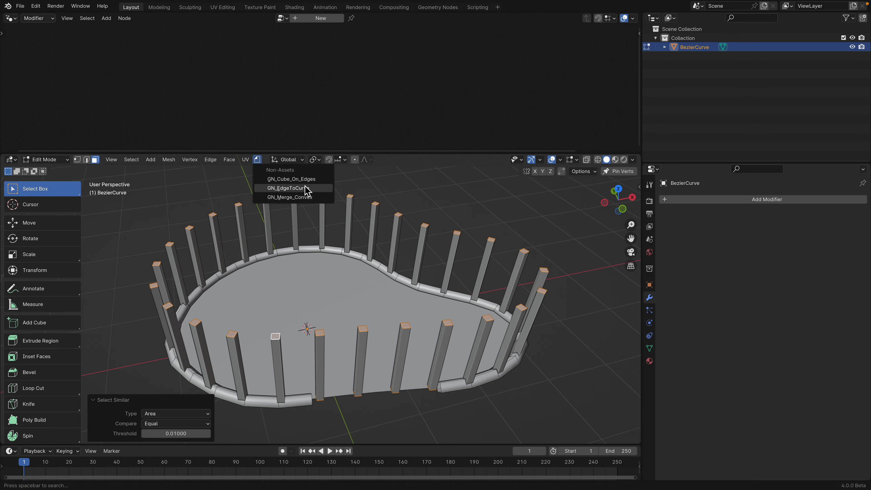
{"action": "left_click", "coordinate": [306, 199]}
{"action": "middle_click_drag", "start_coordinate": [343, 290], "coordinate": [364, 271]}
{"action": "key", "text": "Tab"}
{"action": "key", "text": "Tab"}
Step: Select the hull's top face and lower it along the Z axis to leave a thin slab just above the floor
{"action": "left_click", "coordinate": [345, 274]}
{"action": "key", "text": "g"}
{"action": "middle_click_drag", "start_coordinate": [364, 268], "coordinate": [365, 245]}
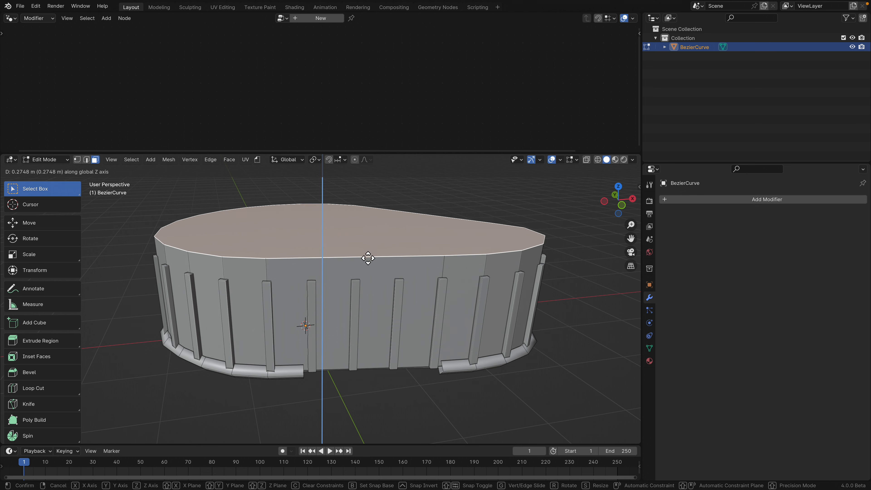
{"action": "left_click", "coordinate": [369, 335]}
{"action": "middle_click_drag", "start_coordinate": [368, 335], "coordinate": [364, 333]}
{"action": "key", "text": "Tab"}
{"action": "key", "text": "Tab"}
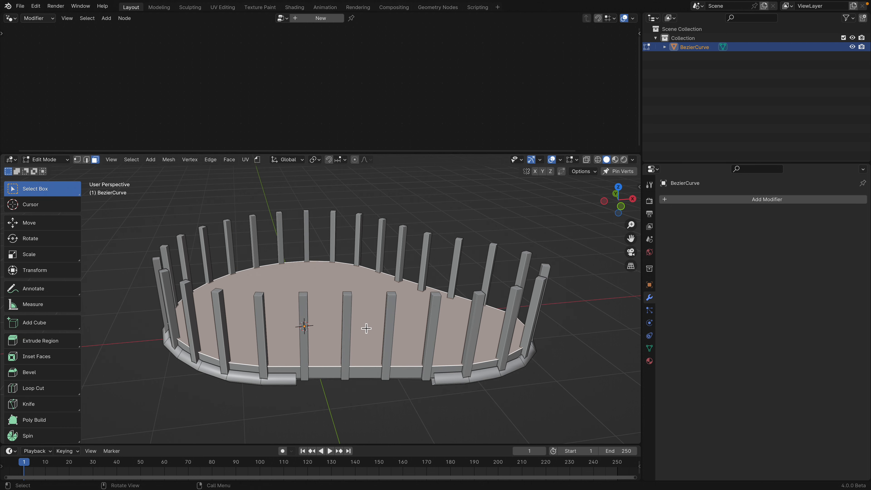
Step: Select the whole linked slab and move it up about 1.2 m along Z onto the post tops as a roof
{"action": "key", "text": "ctrl+l"}
{"action": "key", "text": "g"}
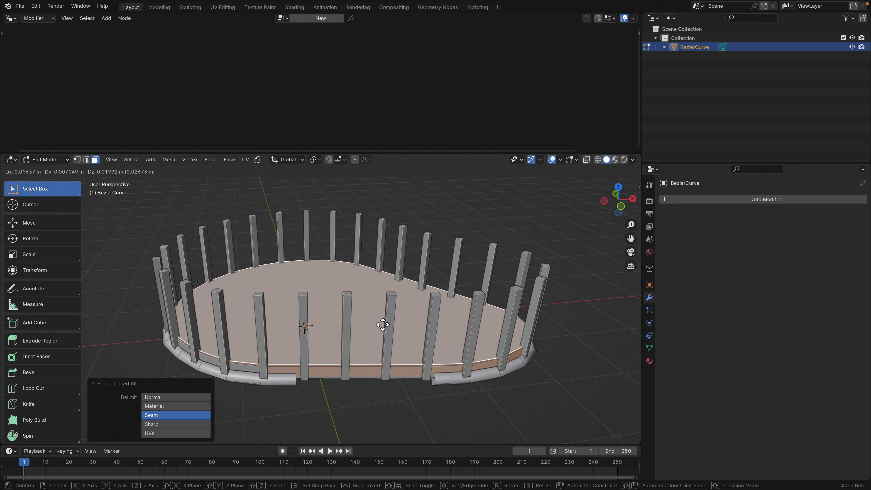
{"action": "key", "text": "z"}
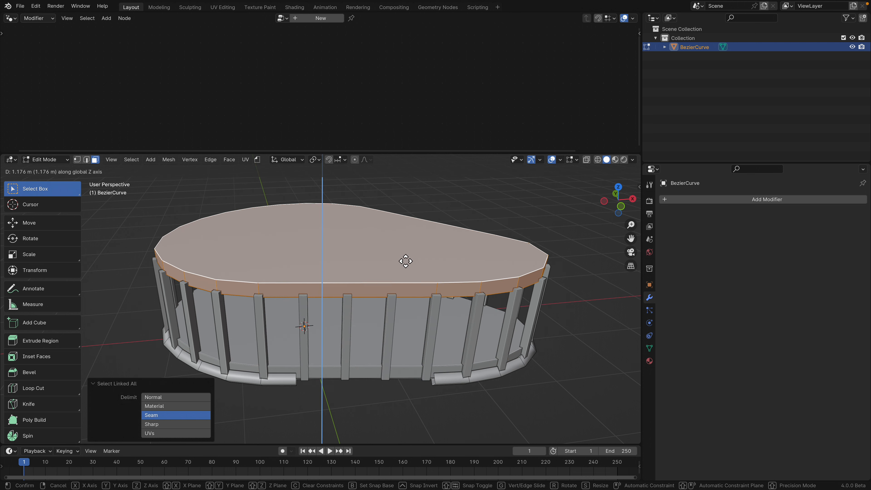
{"action": "left_click", "coordinate": [404, 257]}
{"action": "key", "text": "Tab"}
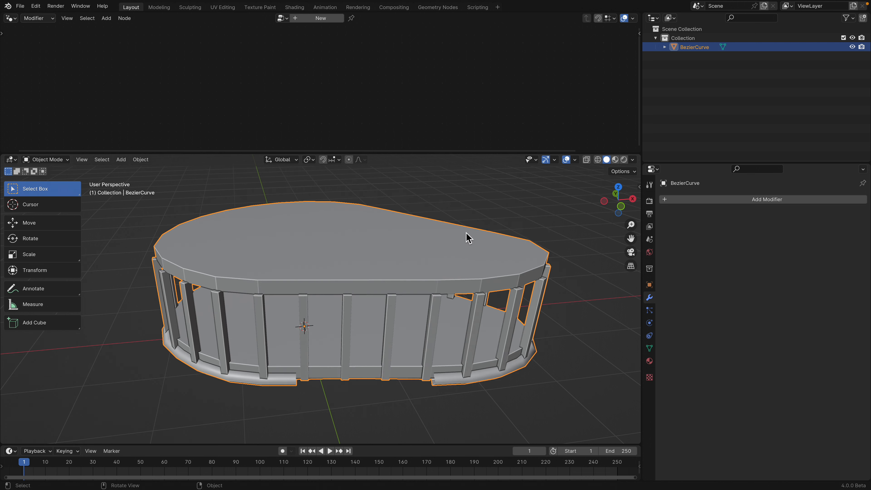
Step: Apply Padding Inset to the roof slab's top face with an Inset size of 0.30
{"action": "middle_click_drag", "start_coordinate": [469, 237], "coordinate": [399, 253]}
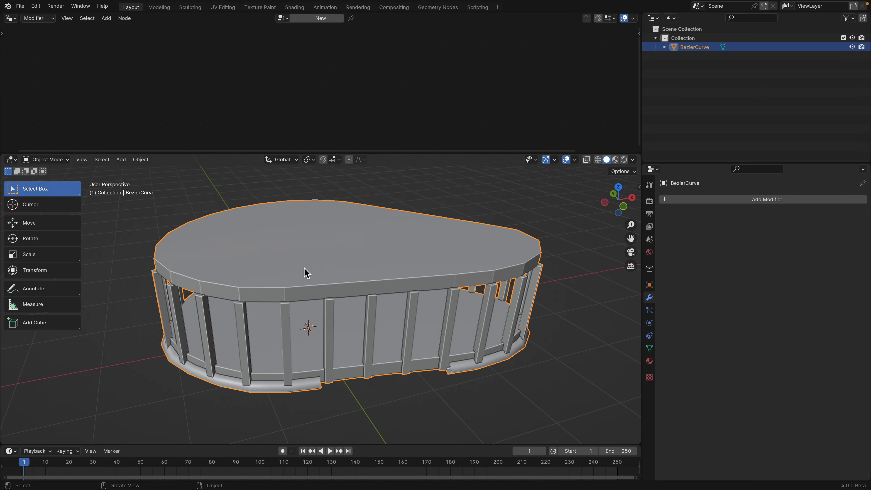
{"action": "key", "text": "Tab"}
{"action": "middle_click_drag", "start_coordinate": [303, 274], "coordinate": [271, 266]}
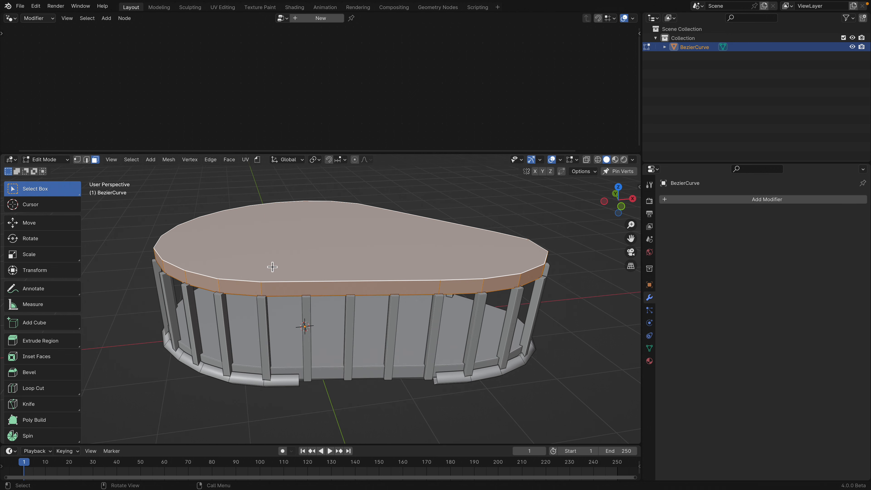
{"action": "middle_click_drag", "start_coordinate": [320, 281], "coordinate": [344, 284]}
{"action": "left_click", "coordinate": [329, 271]}
{"action": "key", "text": "ctrl+f"}
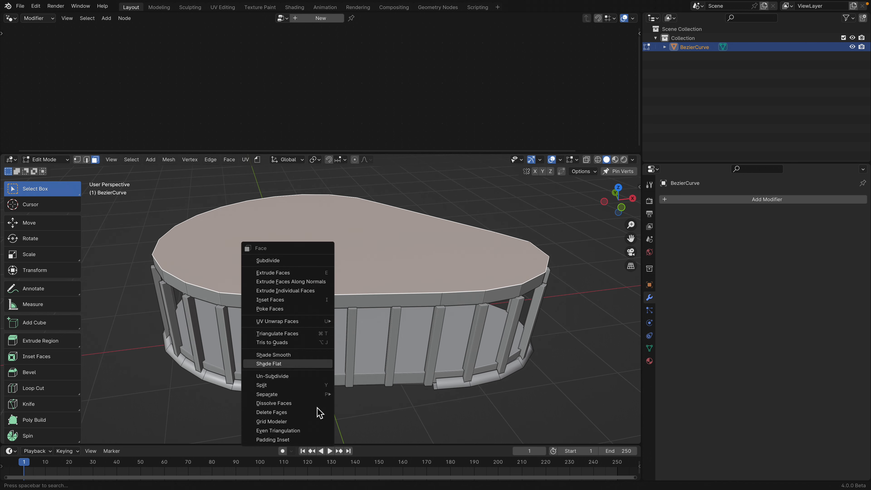
{"action": "left_click", "coordinate": [299, 440]}
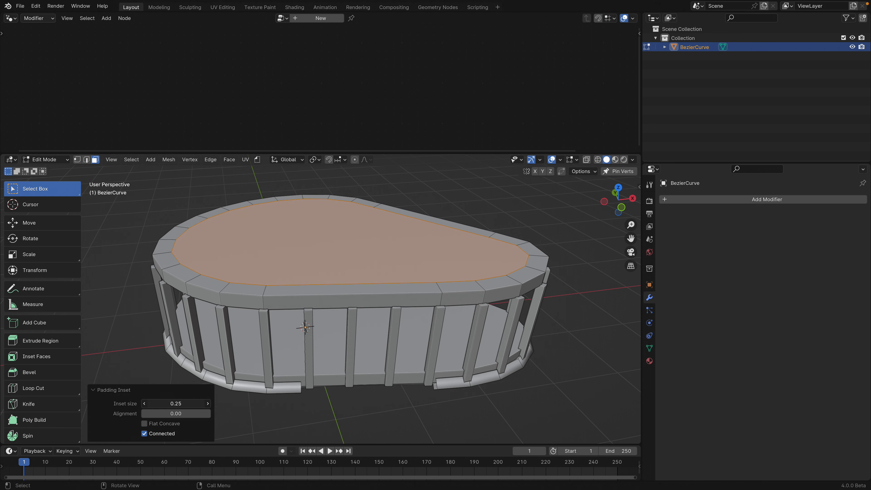
{"action": "left_click_drag", "start_coordinate": [175, 404], "coordinate": [199, 403]}
{"action": "mouse_move", "coordinate": [176, 404]}
{"action": "left_mouse_down"}
{"action": "mouse_move", "coordinate": [199, 403]}
{"action": "mouse_move", "coordinate": [176, 403]}
{"action": "left_mouse_up"}
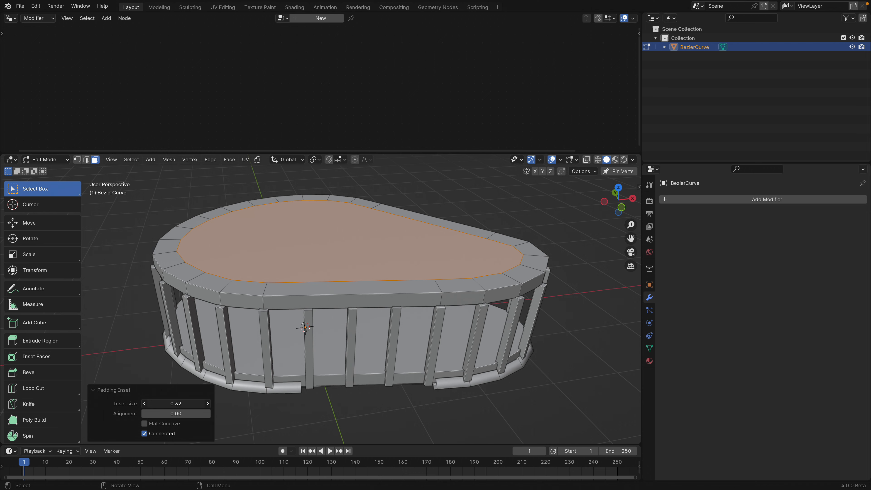
{"action": "middle_click_drag", "start_coordinate": [311, 345], "coordinate": [349, 318]}
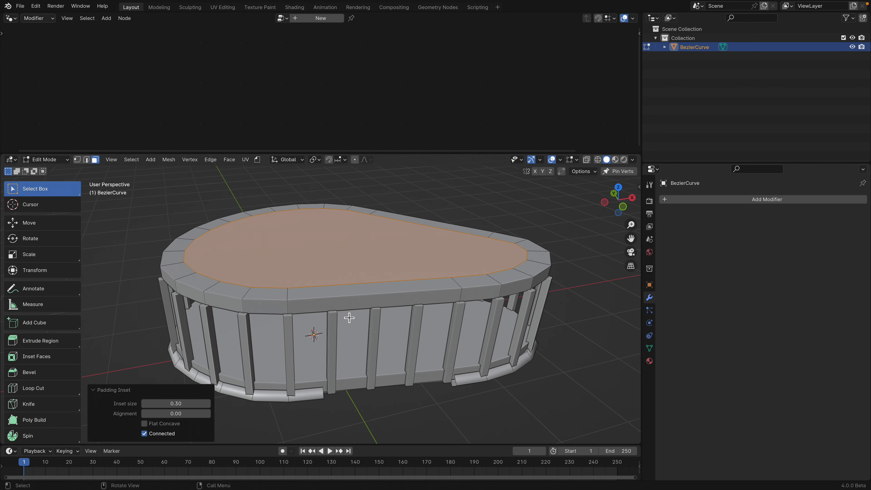
Step: Raise the inset roof face about 0.15 m along the Z axis
{"action": "key", "text": "g"}
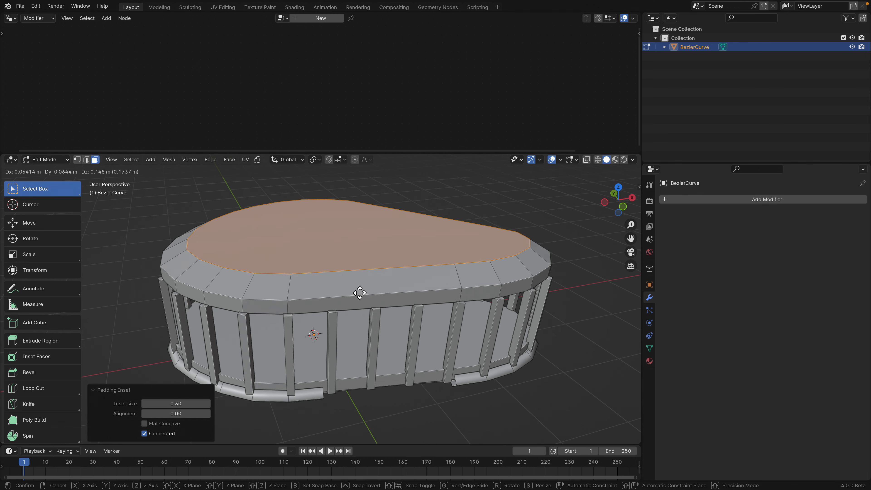
{"action": "key", "text": "z"}
{"action": "left_click", "coordinate": [363, 294]}
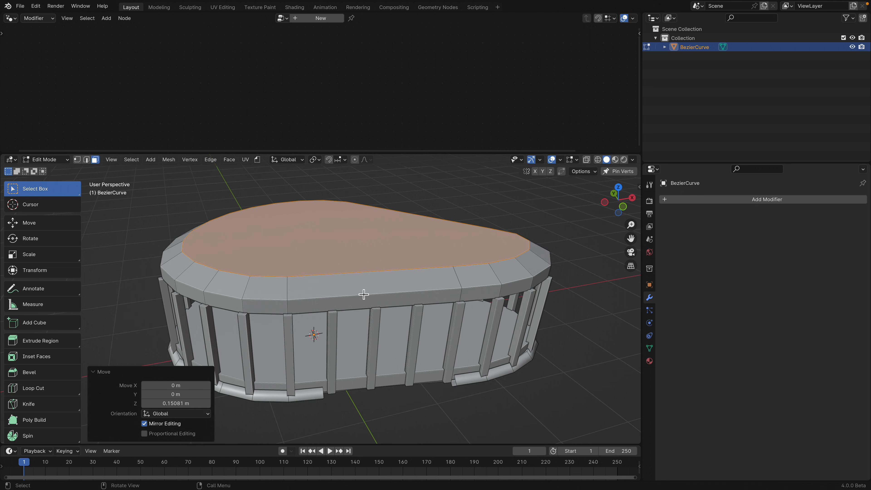
{"action": "middle_click_drag", "start_coordinate": [362, 294], "coordinate": [363, 296]}
Step: Apply Padding Inset of 0.39 to the raised roof face and lift the new inner face along Z
{"action": "right_click", "coordinate": [348, 265]}
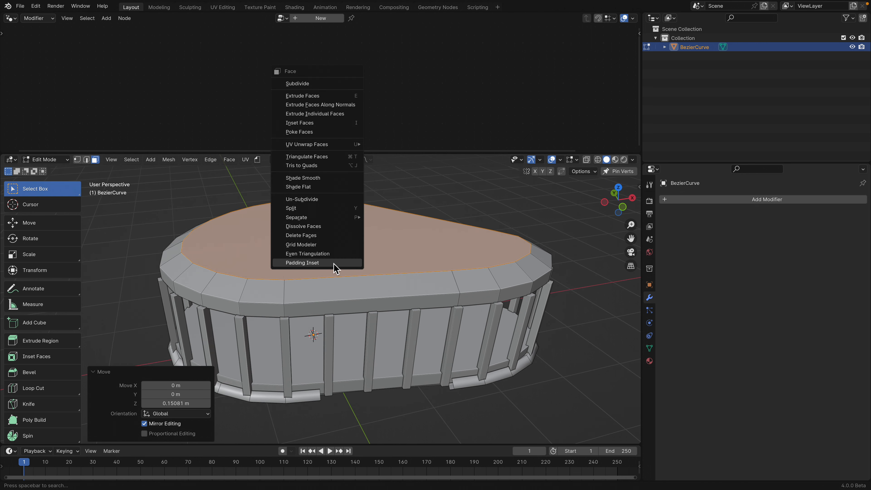
{"action": "left_click", "coordinate": [330, 264]}
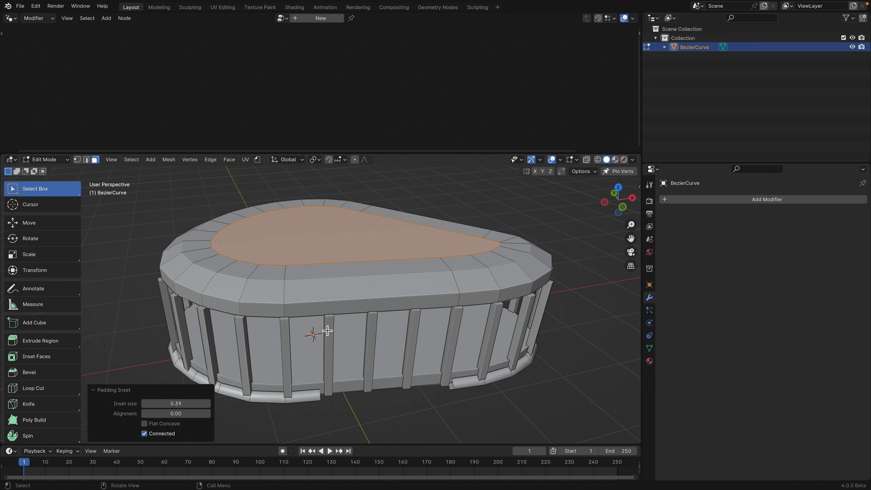
{"action": "key", "text": "g"}
{"action": "key", "text": "z"}
{"action": "left_click", "coordinate": [341, 312]}
{"action": "key", "text": "Tab"}
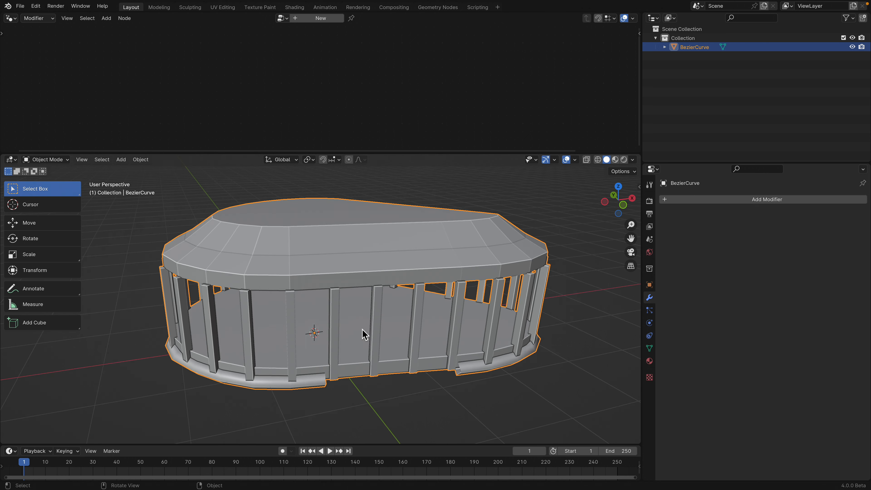
Step: Select the four posts across the gap in the front base rail with their linked geometry and delete them
{"action": "key", "text": "Tab"}
{"action": "middle_click_drag", "start_coordinate": [379, 339], "coordinate": [358, 337]}
{"action": "left_click", "coordinate": [363, 287]}
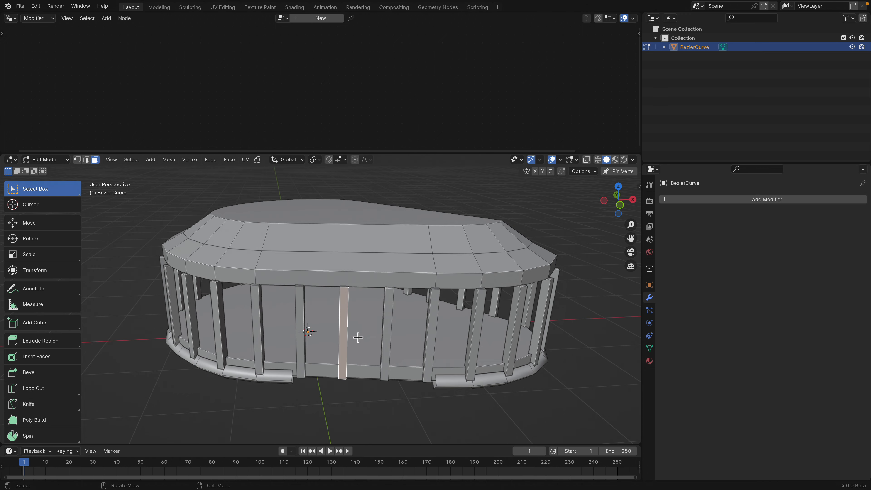
{"action": "left_click", "coordinate": [389, 328], "text": "shift"}
{"action": "left_click", "coordinate": [436, 331], "text": "shift"}
{"action": "left_click", "coordinate": [306, 328], "text": "shift"}
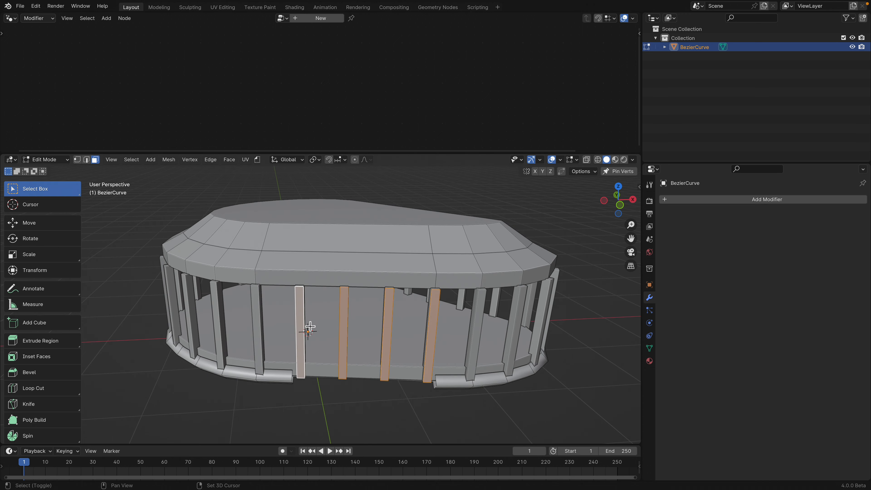
{"action": "middle_click_drag", "start_coordinate": [306, 328], "coordinate": [342, 334]}
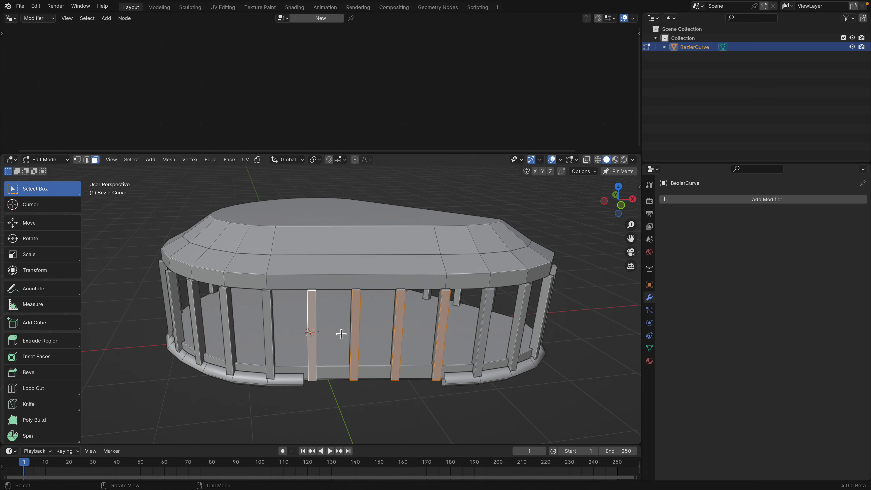
{"action": "key", "text": "ctrl+l"}
{"action": "key", "text": "u"}
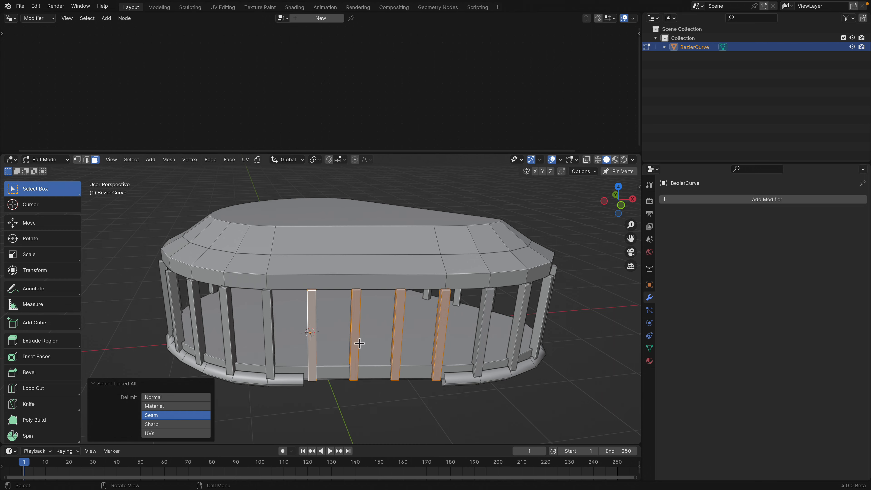
{"action": "key", "text": "x"}
{"action": "left_click", "coordinate": [350, 341]}
{"action": "key", "text": "Tab"}
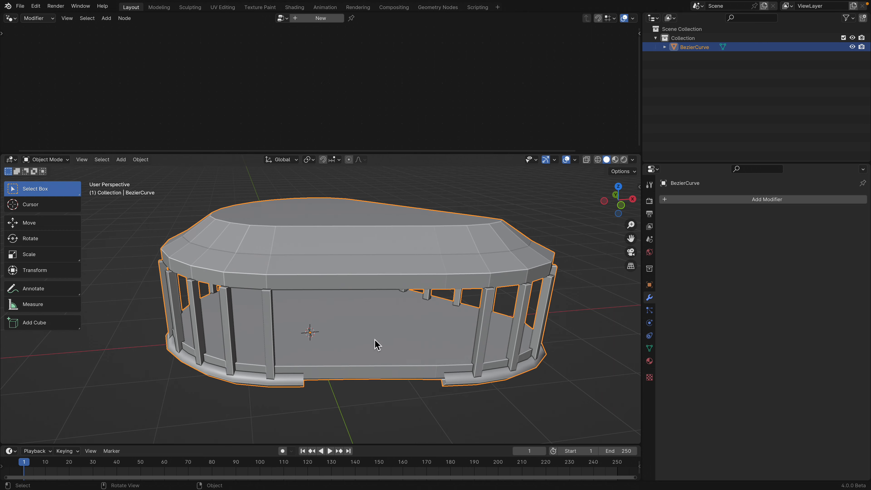
Step: Select the edge loop around the floor slab's top face and save the file
{"action": "middle_click_drag", "start_coordinate": [376, 347], "coordinate": [412, 359]}
{"action": "key", "text": "Tab"}
{"action": "left_click", "coordinate": [378, 359]}
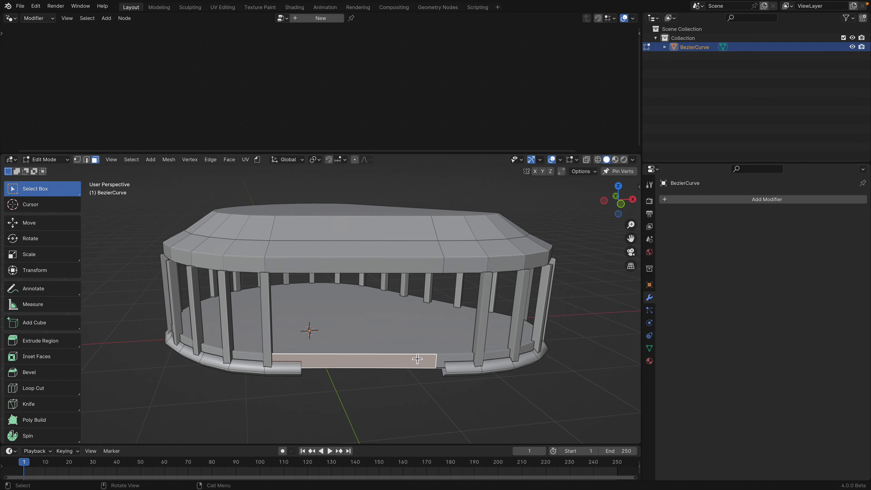
{"action": "left_click", "coordinate": [448, 358], "text": "alt"}
{"action": "left_click", "coordinate": [415, 358], "text": "ctrl"}
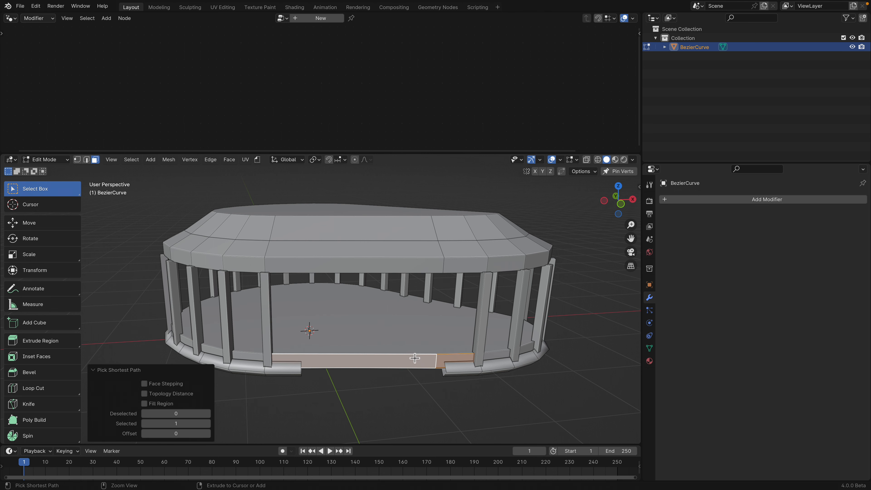
{"action": "left_click", "coordinate": [86, 160]}
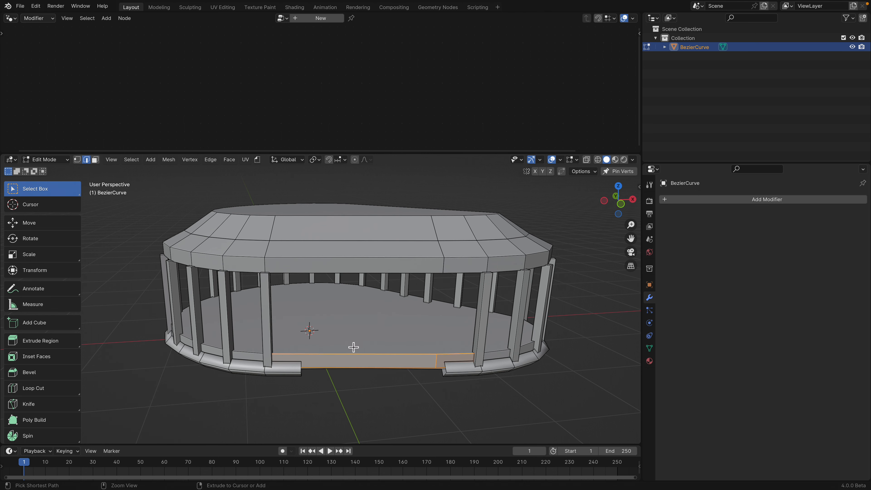
{"action": "left_click", "coordinate": [388, 356]}
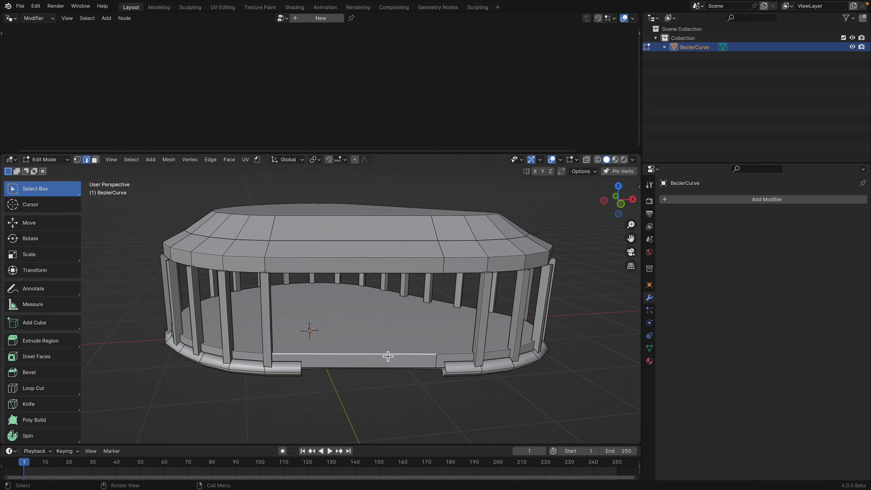
{"action": "left_click", "coordinate": [451, 357], "text": "alt"}
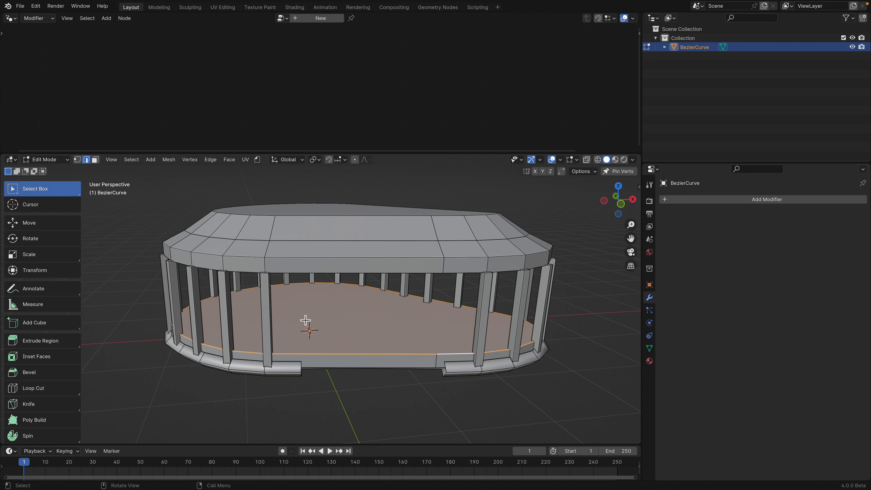
{"action": "scroll", "coordinate": [325, 331], "scroll_direction": "up", "scroll_amount": 1}
{"action": "key", "text": "ctrl+s"}
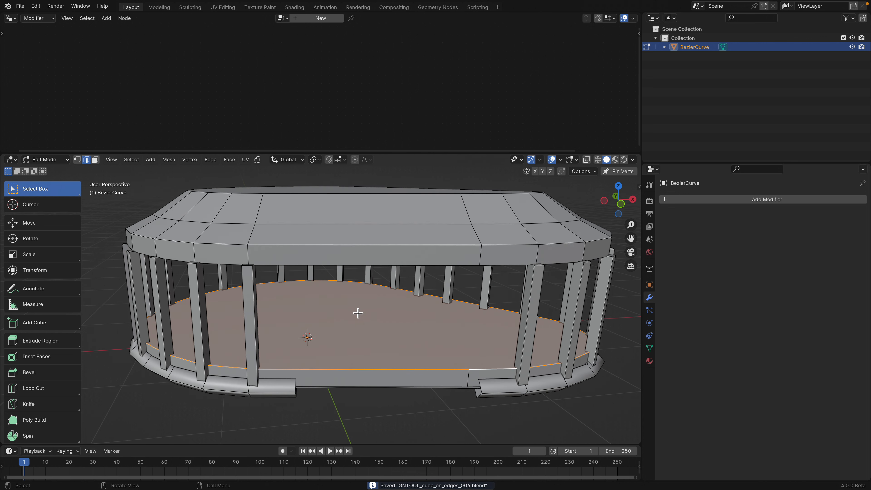
{"action": "scroll", "coordinate": [360, 315], "scroll_direction": "down", "scroll_amount": 2}
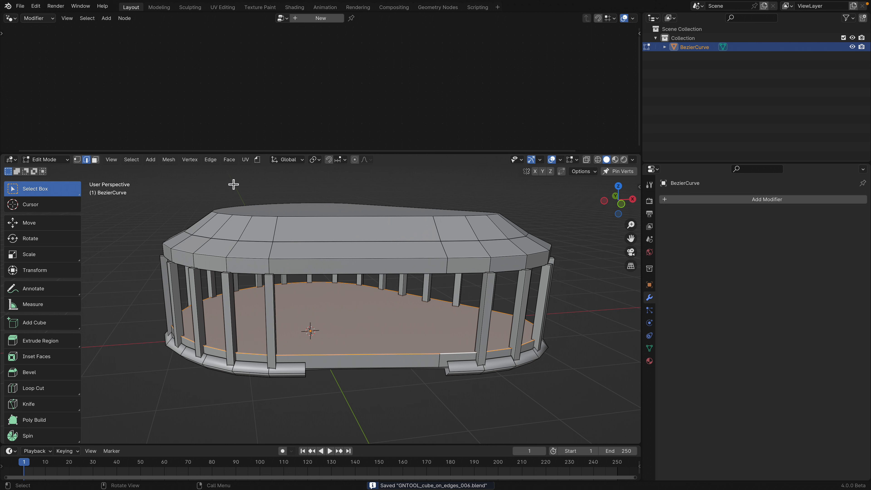
Step: Apply GN_EdgeToCurve to the selected floor edges with Resolution 12 and Radius 0.022 m
{"action": "left_click", "coordinate": [257, 160]}
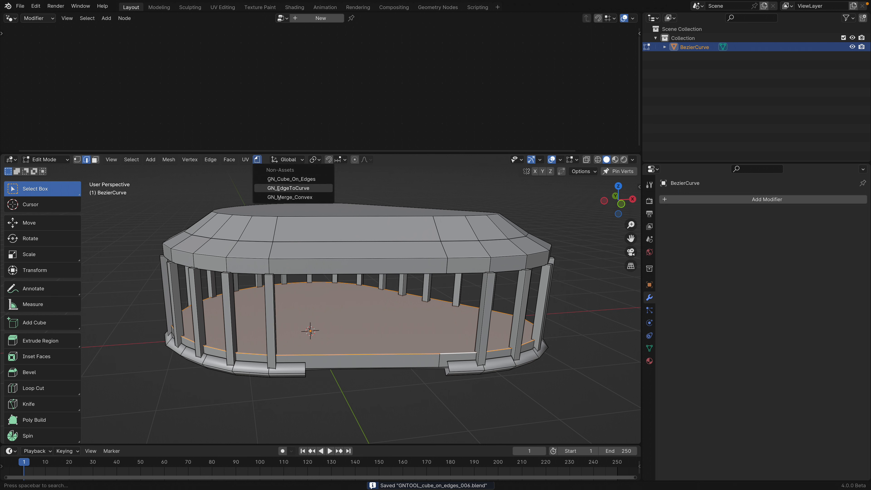
{"action": "left_click", "coordinate": [287, 187]}
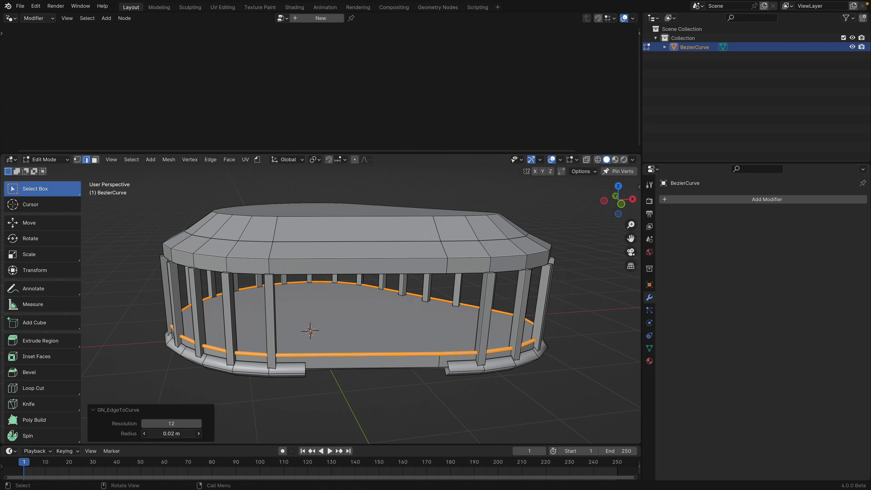
{"action": "left_click_drag", "start_coordinate": [171, 433], "coordinate": [174, 433]}
{"action": "middle_click_drag", "start_coordinate": [285, 376], "coordinate": [294, 369]}
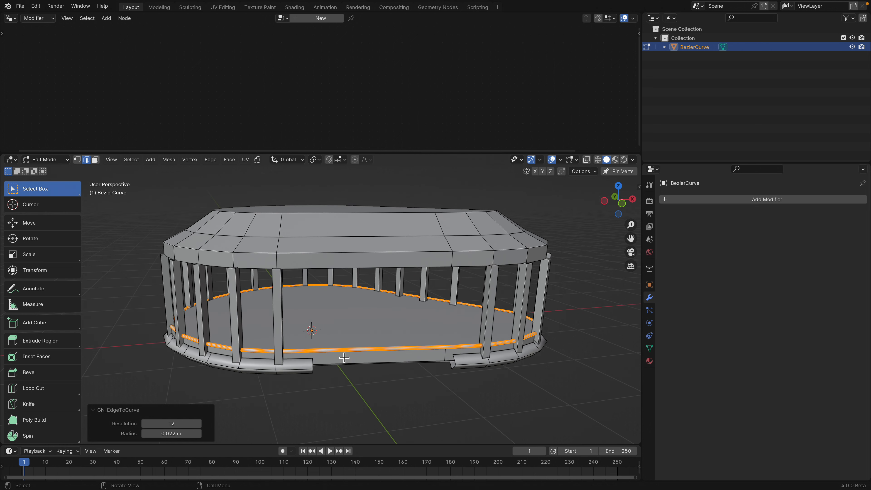
{"action": "middle_click_drag", "start_coordinate": [344, 357], "coordinate": [382, 346]}
Step: Try duplicating the rail in place, raising the copy about 0.16 m along Z and repeating the operation
{"action": "key", "text": "shift+d"}
{"action": "right_click", "coordinate": [389, 322]}
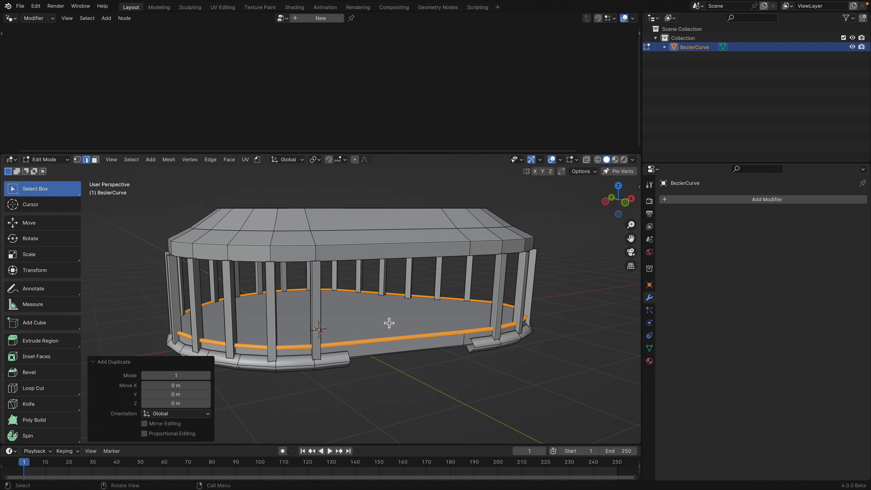
{"action": "key", "text": "g"}
{"action": "key", "text": "z"}
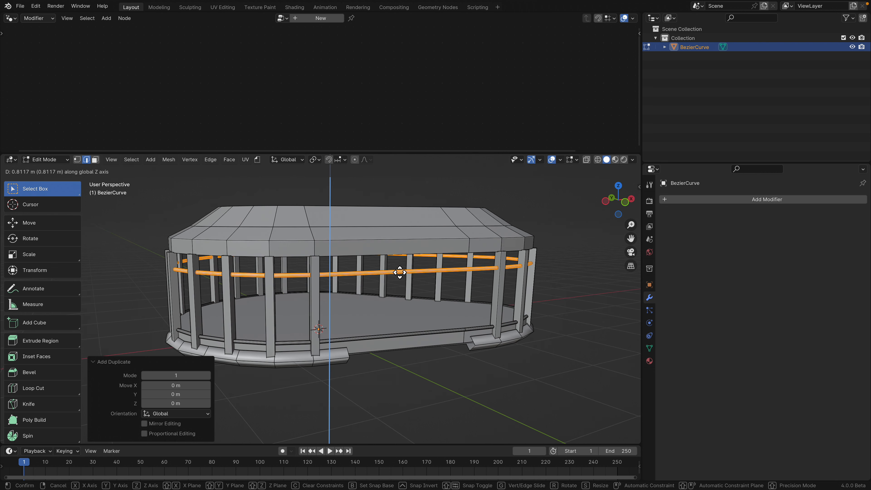
{"action": "left_click", "coordinate": [403, 309]}
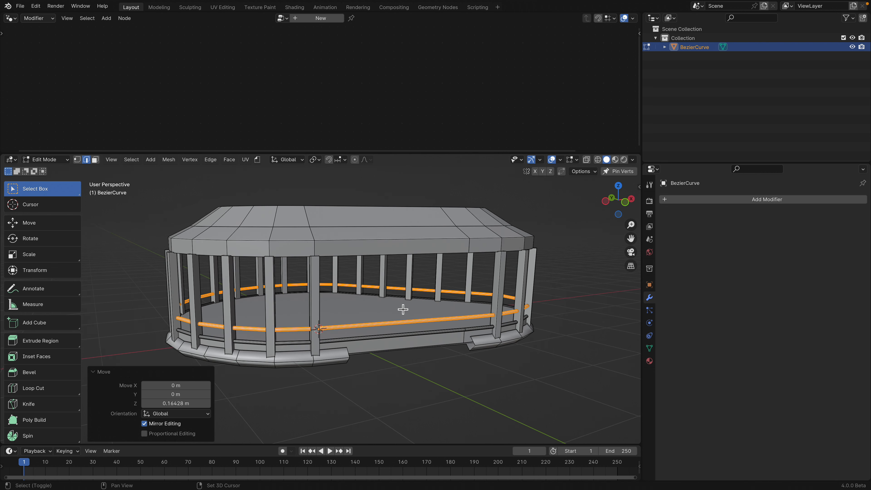
{"action": "key", "text": "shift+r"}
{"action": "key", "text": "shift+r"}
Step: Undo the repeated rail operations, try a freehand duplicate about 0.15 m higher, and undo it as well
{"action": "key", "text": "ctrl+z"}
{"action": "key", "text": "ctrl+z"}
{"action": "key", "text": "ctrl+z"}
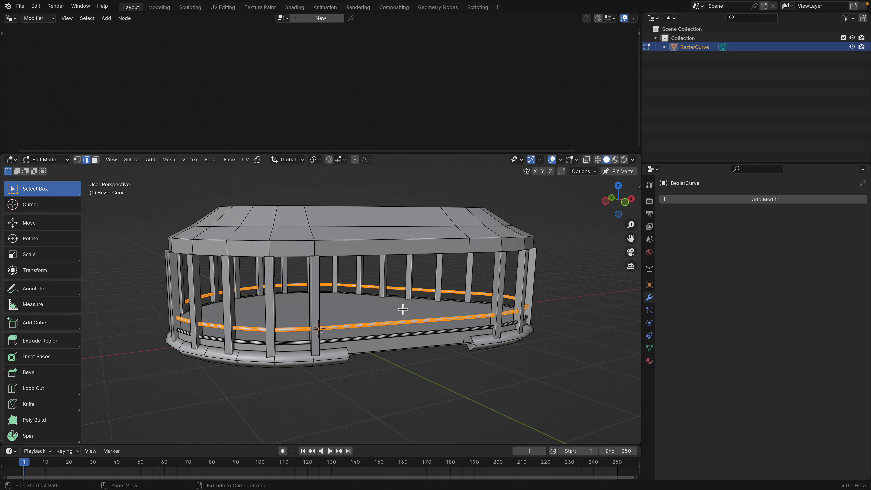
{"action": "key", "text": "shift+d"}
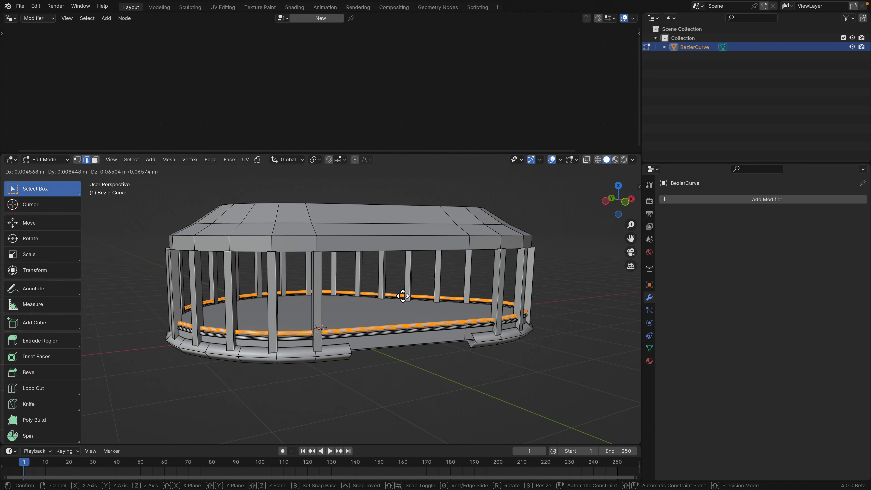
{"action": "left_click", "coordinate": [399, 297]}
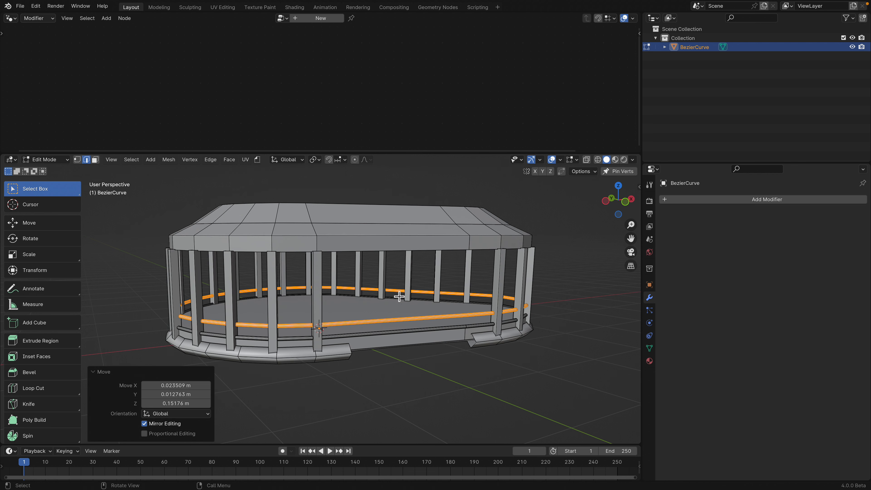
{"action": "key", "text": "ctrl+z"}
{"action": "middle_click_drag", "start_coordinate": [398, 306], "coordinate": [395, 316]}
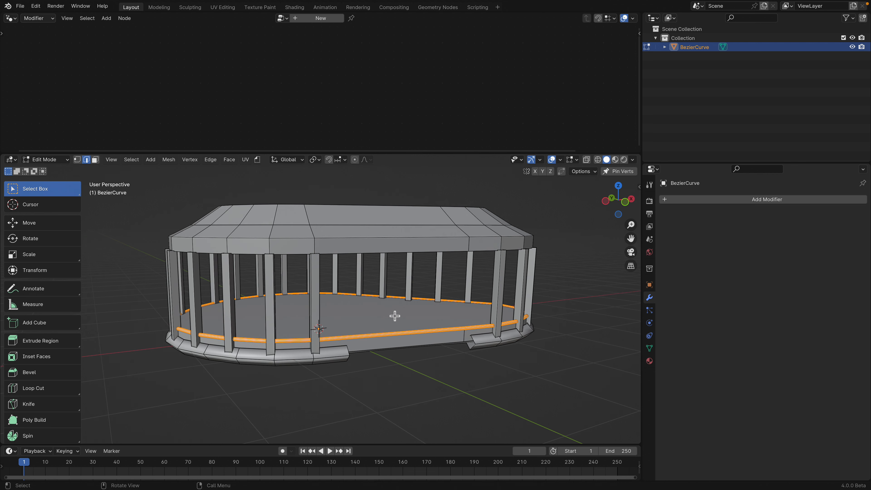
Step: Duplicate the floor rail about 0.185 m up along Z and repeat the duplication to stack rails up the posts
{"action": "key", "text": "shift+d"}
{"action": "left_click", "coordinate": [396, 303]}
{"action": "key", "text": "shift+r"}
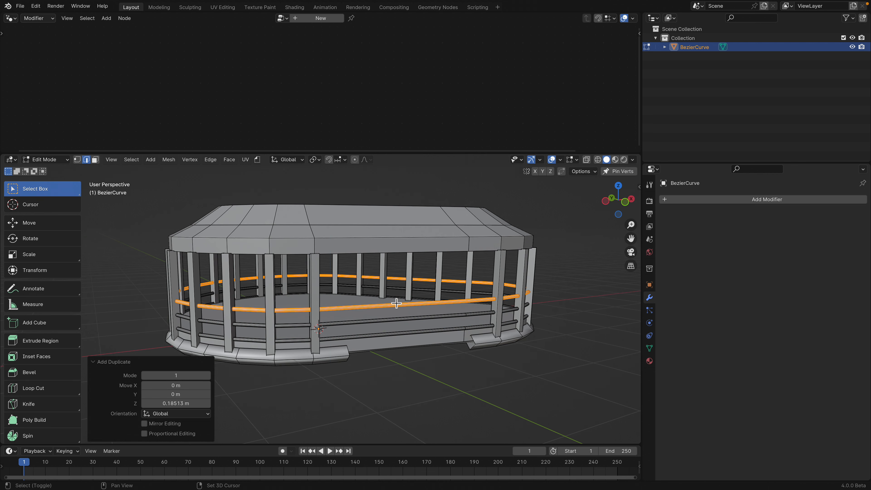
{"action": "key", "text": "shift+r"}
{"action": "middle_click_drag", "start_coordinate": [396, 303], "coordinate": [346, 326]}
Step: Return to Object Mode, inspect the railed pavilion from several angles and save the file
{"action": "key", "text": "Tab"}
{"action": "key", "text": "Tab"}
{"action": "key", "text": "Tab"}
{"action": "left_click", "coordinate": [364, 378]}
{"action": "middle_click_drag", "start_coordinate": [364, 378], "coordinate": [290, 333]}
{"action": "key", "text": "ctrl+s"}
{"action": "left_click", "coordinate": [330, 259]}
{"action": "middle_click_drag", "start_coordinate": [331, 259], "coordinate": [322, 277]}
{"action": "key", "text": "Tab"}
{"action": "left_click", "coordinate": [325, 276]}
{"action": "middle_click_drag", "start_coordinate": [433, 273], "coordinate": [354, 189]}
{"action": "key", "text": "Tab"}
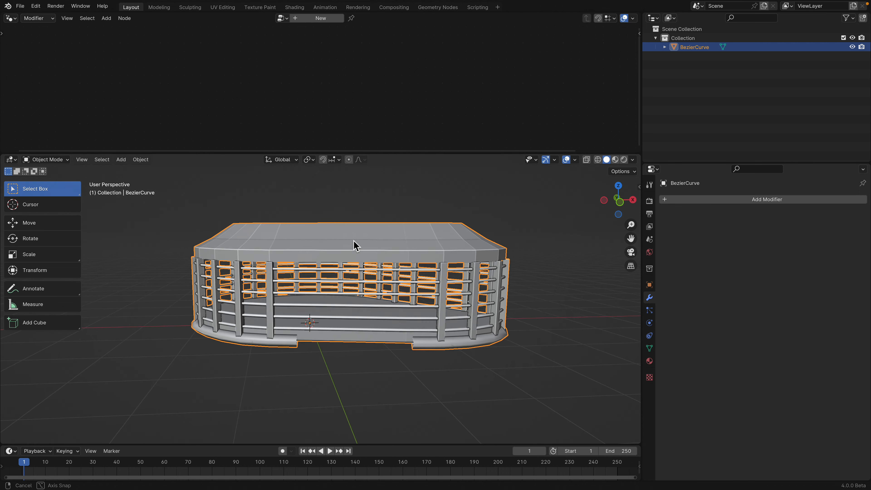
{"action": "key", "text": "ctrl+s"}
{"action": "middle_click_drag", "start_coordinate": [395, 249], "coordinate": [391, 275]}
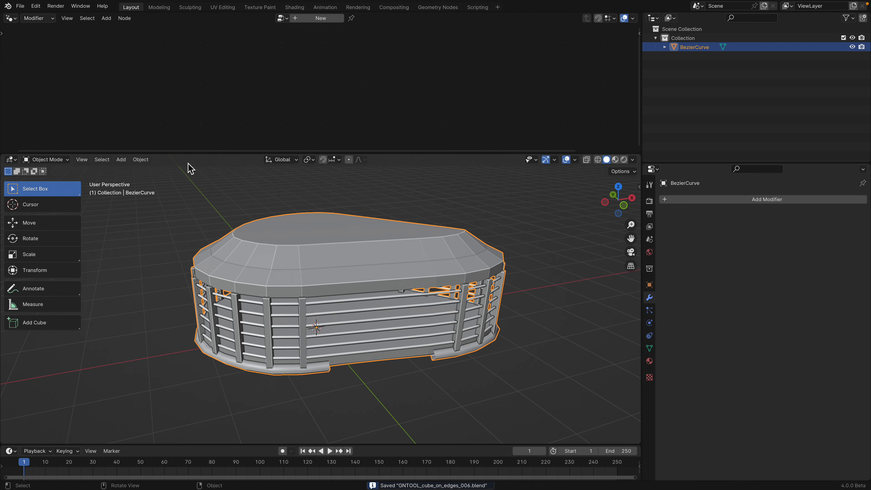
Step: Switch to Finder and preview the node-tree images in the twitter_blend_passivestar folder, including edge_to_curve.jpeg and bounding_box_connect.jpeg
{"action": "key", "text": "ctrl+Left"}
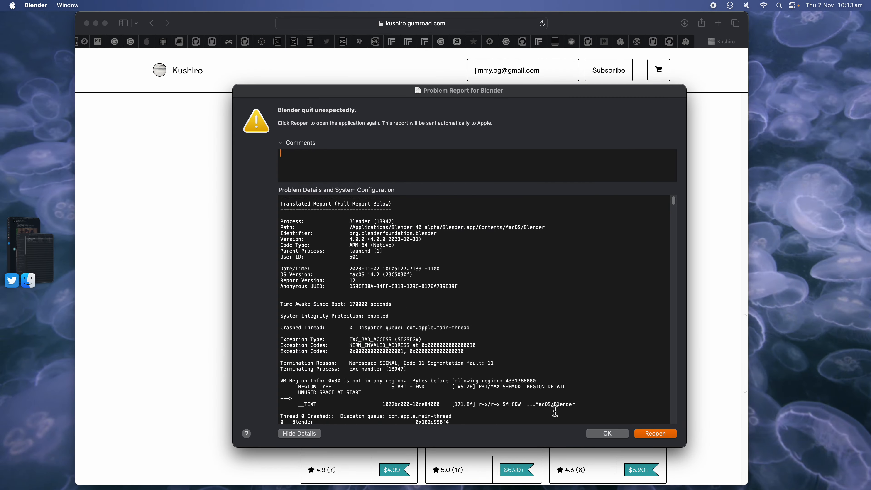
{"action": "key", "text": "ctrl+Right"}
{"action": "key", "text": "ctrl+Left"}
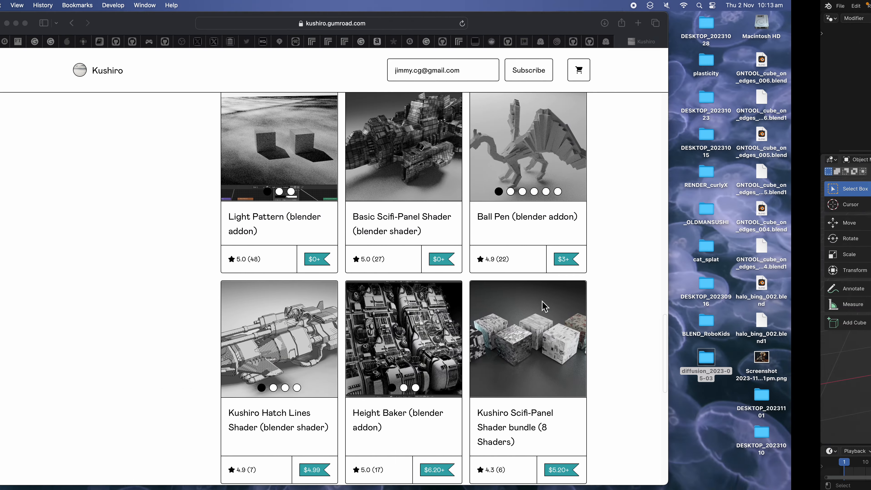
{"action": "key", "text": "ctrl+Left"}
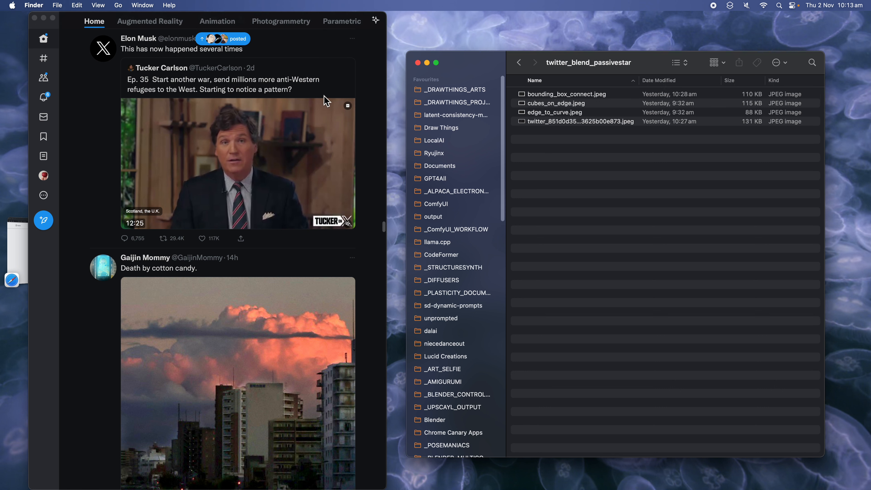
{"action": "left_click", "coordinate": [549, 113]}
{"action": "key", "text": "space"}
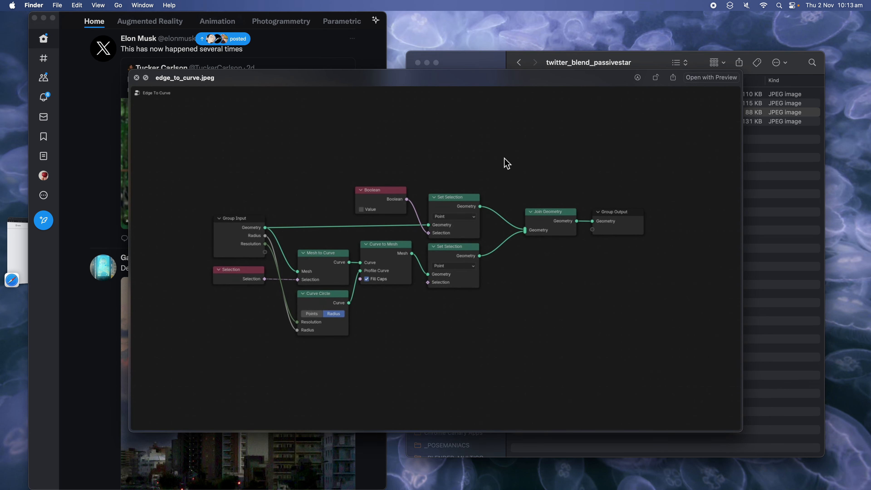
{"action": "key", "text": "Down"}
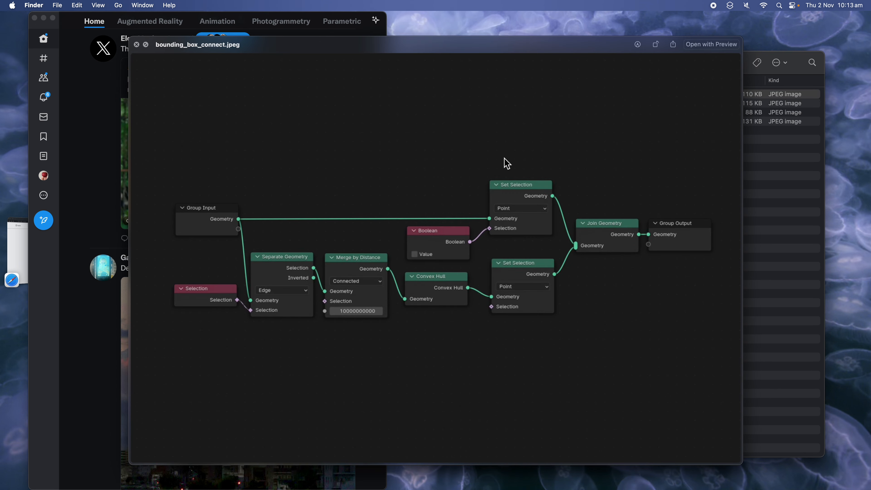
{"action": "key", "text": "Down"}
{"action": "key", "text": "Up"}
{"action": "key", "text": "Up"}
{"action": "key", "text": "Up"}
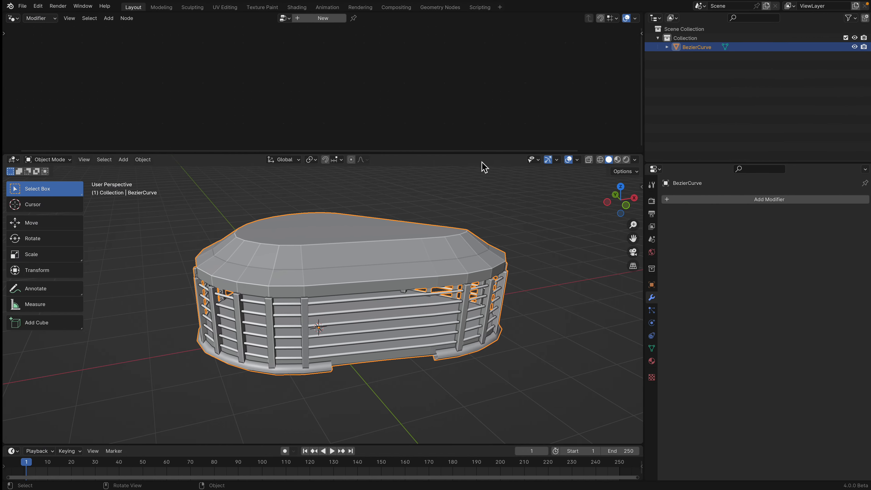
Step: Switch back to Blender, save the pavilion file and start a new file with the default cube scene
{"action": "middle_click_drag", "start_coordinate": [483, 165], "coordinate": [311, 200]}
{"action": "key", "text": "ctrl+s"}
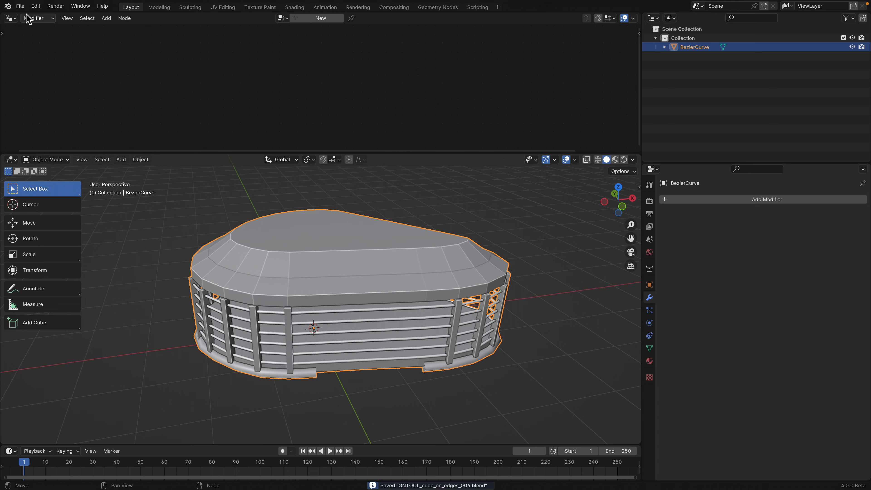
{"action": "left_click", "coordinate": [20, 6]}
{"action": "mouse_move", "coordinate": [62, 17]}
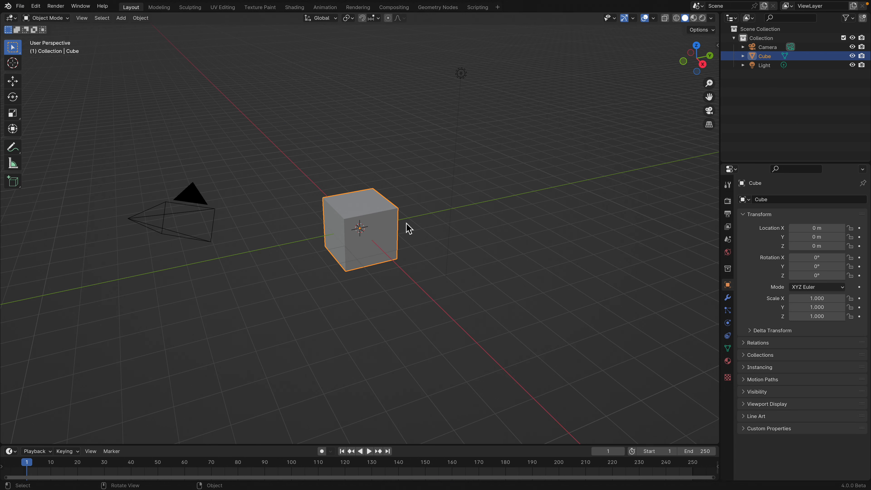
Step: Split the 3D viewport into upper and lower areas and turn the upper one into a Geometry Node Editor
{"action": "middle_click_drag", "start_coordinate": [407, 223], "coordinate": [355, 210]}
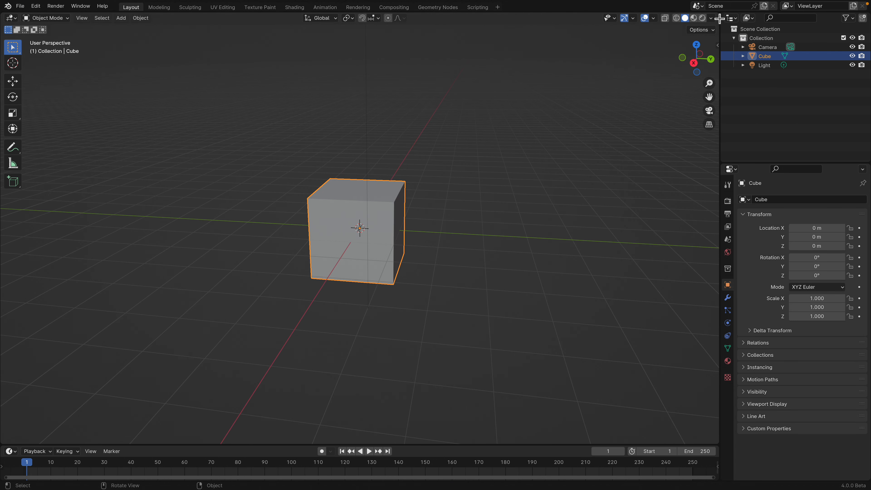
{"action": "left_click_drag", "start_coordinate": [720, 18], "coordinate": [716, 229]}
{"action": "left_click", "coordinate": [11, 18]}
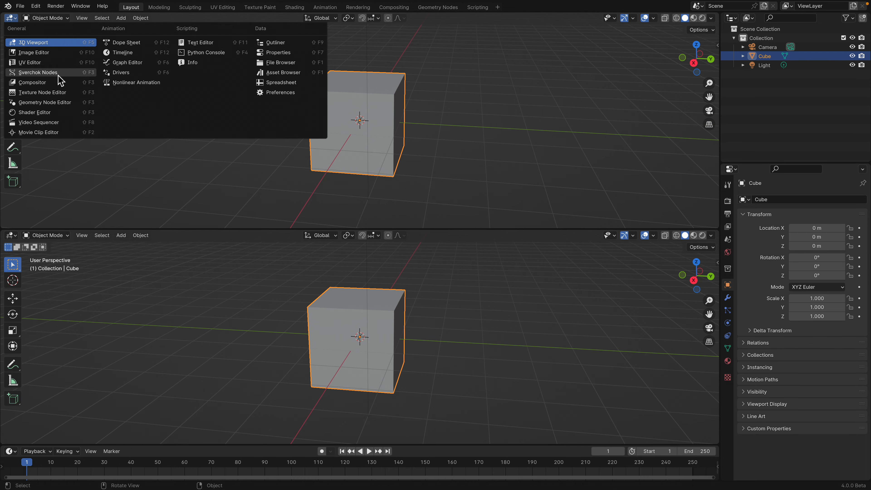
{"action": "left_click", "coordinate": [58, 102]}
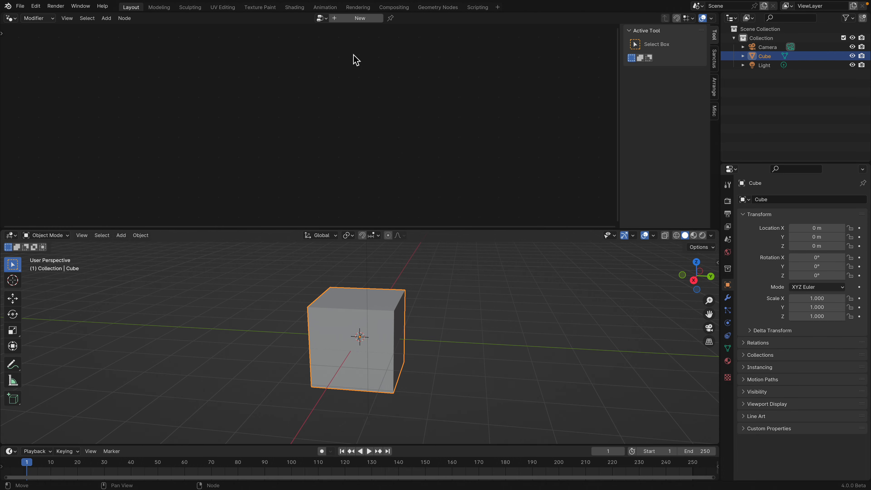
{"action": "middle_click_drag", "start_coordinate": [426, 292], "coordinate": [406, 290]}
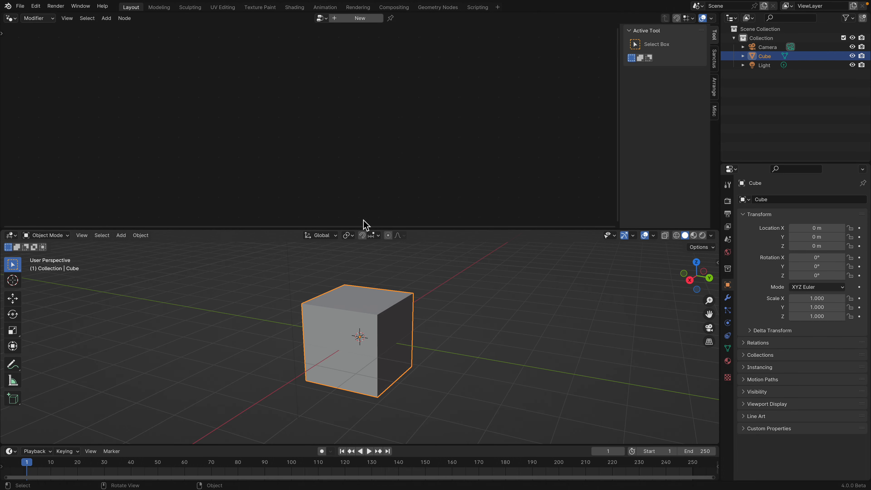
Step: Create a geometry node group on the cube, then switch the node editor type to Tool and create a new tool node group
{"action": "left_click", "coordinate": [348, 19]}
{"action": "left_click", "coordinate": [38, 18]}
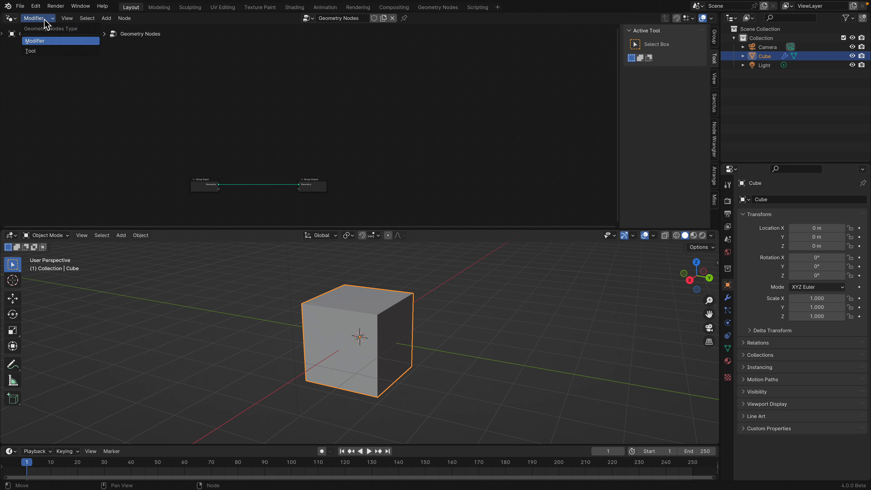
{"action": "left_click", "coordinate": [41, 51]}
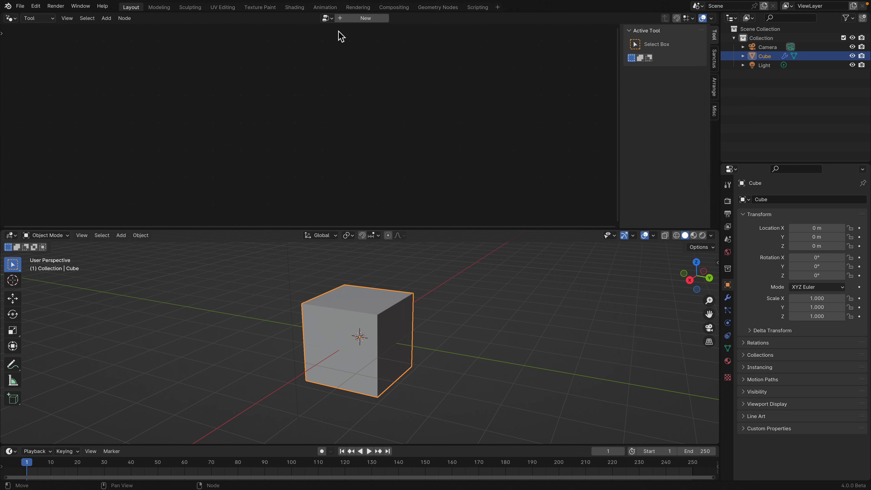
{"action": "left_click", "coordinate": [346, 18]}
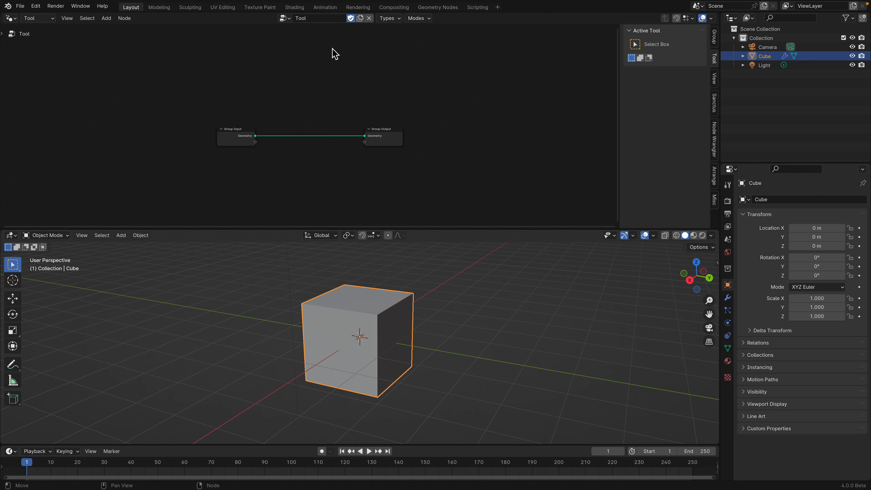
{"action": "left_click_drag", "start_coordinate": [521, 231], "coordinate": [501, 173]}
{"action": "scroll", "coordinate": [393, 286], "scroll_direction": "up", "scroll_amount": 2}
{"action": "scroll", "coordinate": [380, 291], "scroll_direction": "down", "scroll_amount": 2}
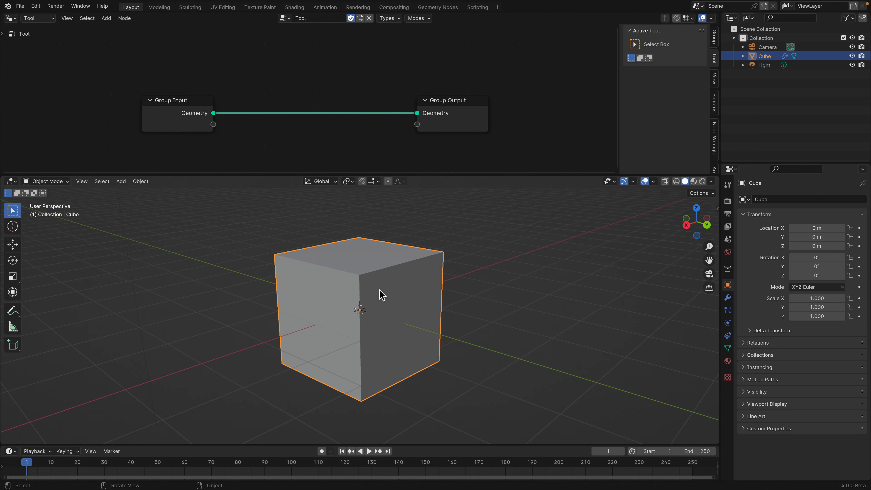
Step: Delete the default cube and add a torus mesh in its place
{"action": "key", "text": "x"}
{"action": "left_click", "coordinate": [380, 293]}
{"action": "key", "text": "shift+a"}
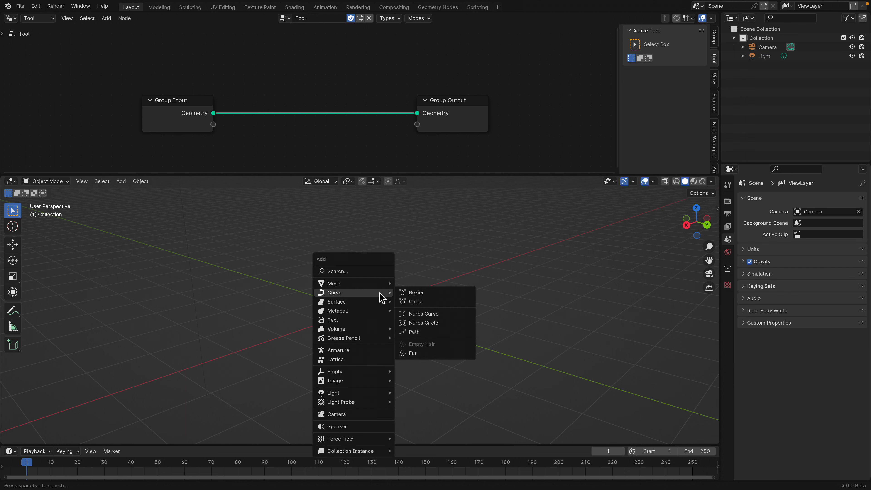
{"action": "mouse_move", "coordinate": [381, 284]}
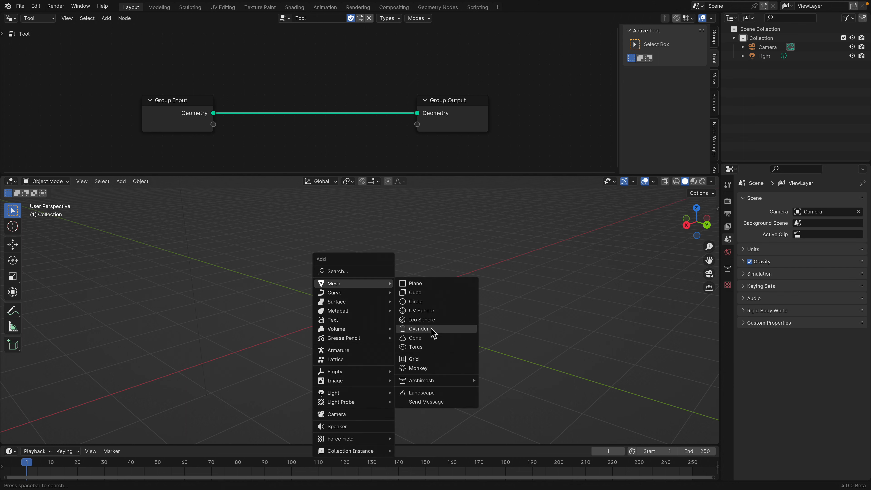
{"action": "left_click", "coordinate": [414, 347]}
{"action": "scroll", "coordinate": [398, 319], "scroll_direction": "up", "scroll_amount": 3}
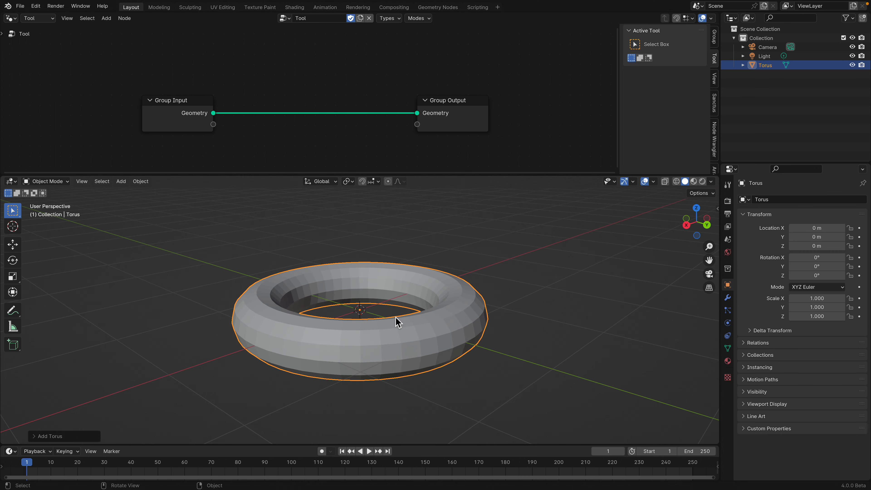
Step: Put the torus in Edit Mode with edge selection and select the edge loop running around its outer side
{"action": "key", "text": "Tab"}
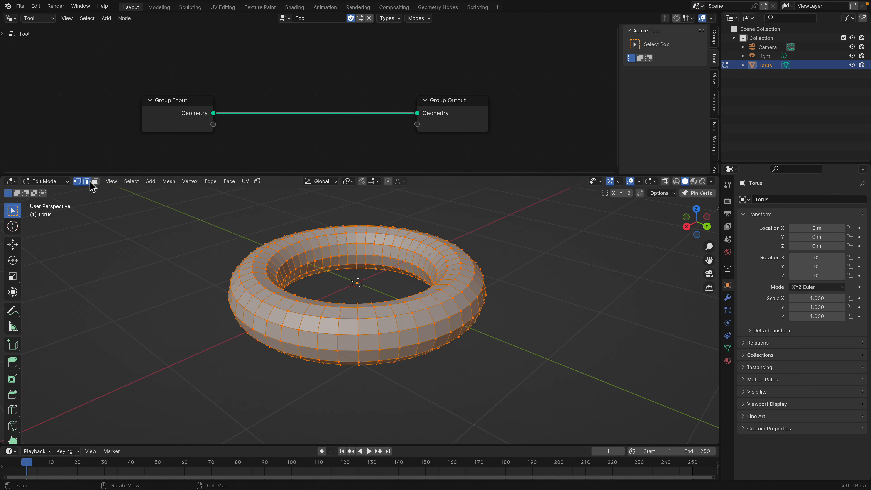
{"action": "left_click", "coordinate": [87, 182]}
{"action": "left_click", "coordinate": [396, 336], "text": "alt"}
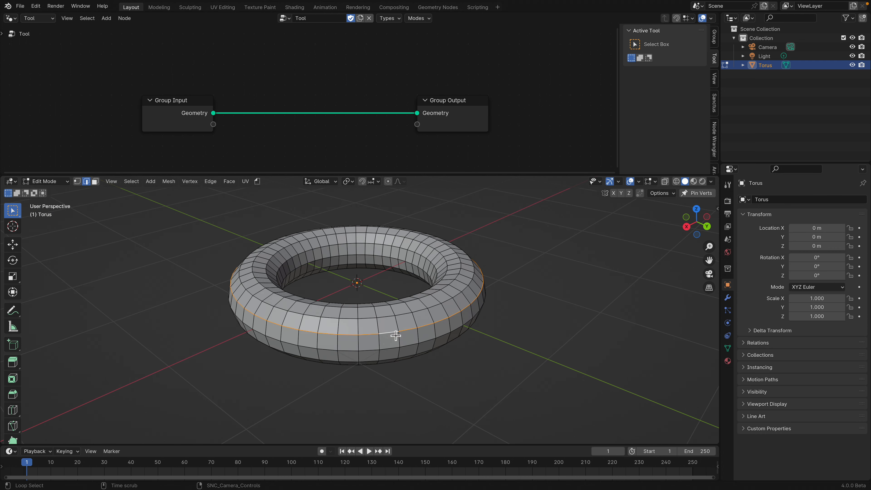
{"action": "scroll", "coordinate": [415, 316], "scroll_direction": "up", "scroll_amount": 1}
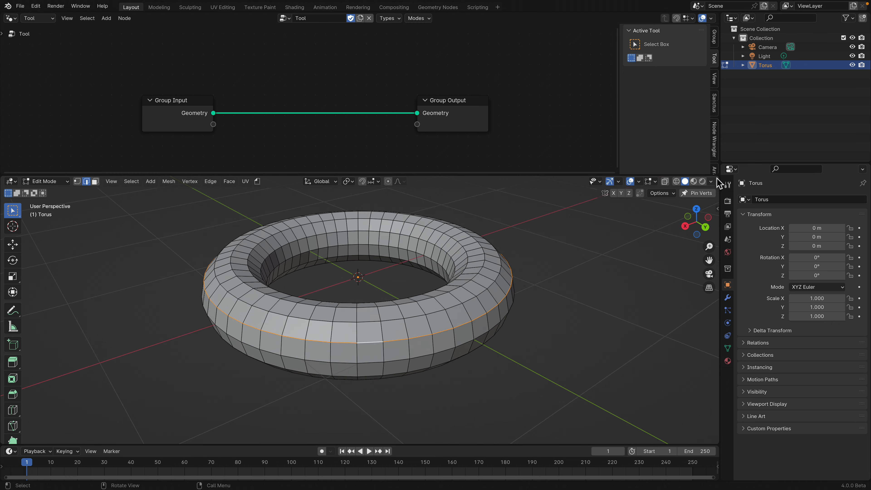
Step: Split the 3D viewport into two side-by-side areas and change the new one to an Image Editor
{"action": "left_click_drag", "start_coordinate": [669, 189], "coordinate": [445, 191]}
{"action": "left_click", "coordinate": [455, 181]}
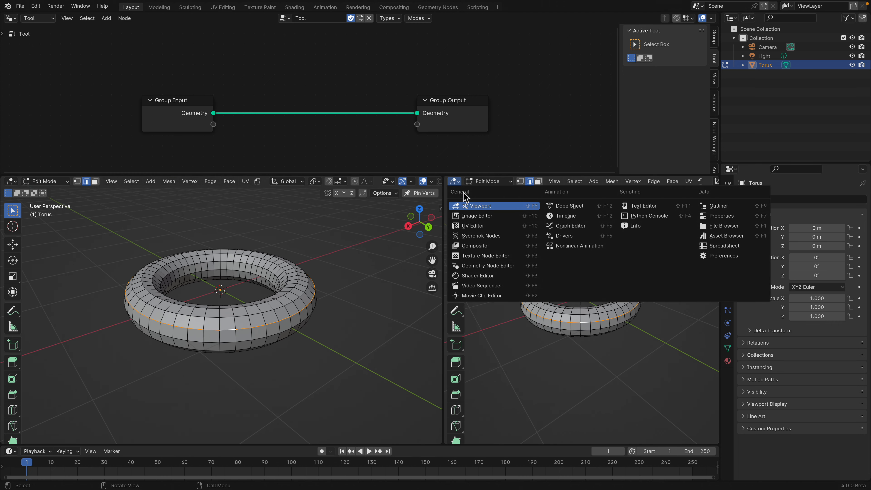
{"action": "left_click", "coordinate": [479, 219]}
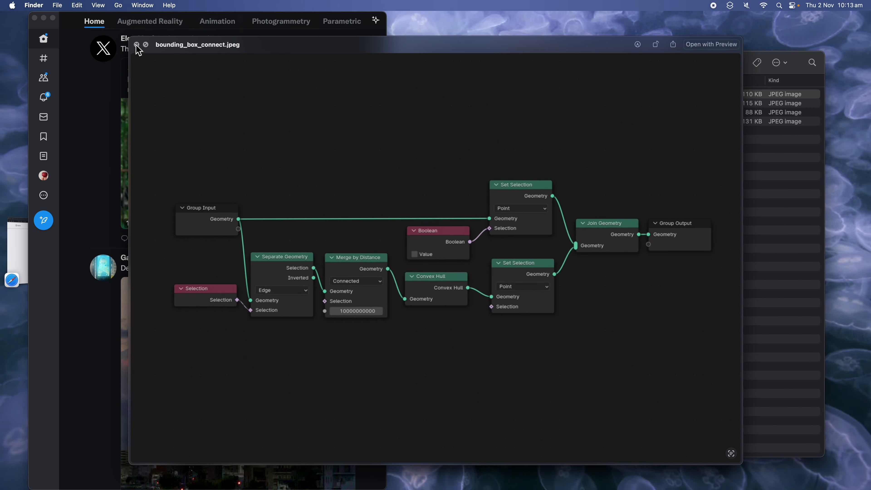
Step: Close the Finder image preview and load edge_to_curve.jpeg from the twitter_blend_passivestar folder into Blender's Image Editor
{"action": "left_click", "coordinate": [136, 45]}
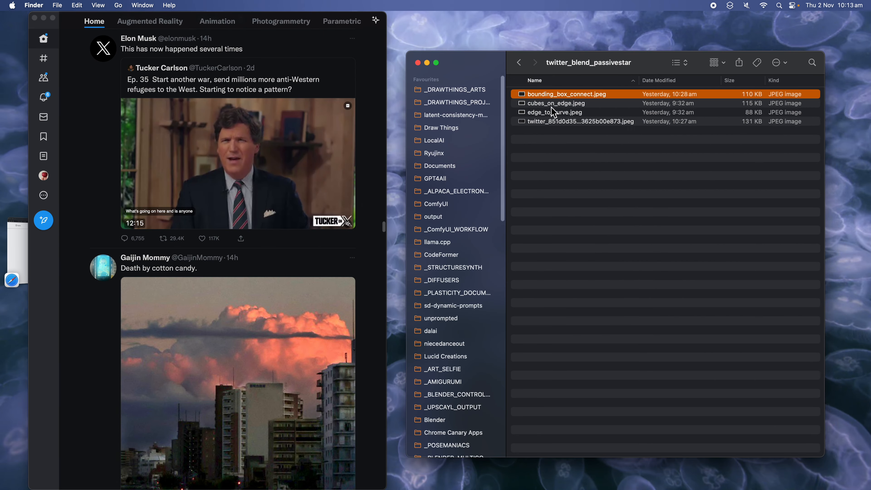
{"action": "left_click", "coordinate": [555, 112]}
{"action": "left_click_drag", "start_coordinate": [556, 112], "coordinate": [561, 302]}
{"action": "key", "text": "ctrl+Right"}
Step: Widen the Image Editor and frame the whole edge_to_curve.jpeg node tree as a reference
{"action": "left_click_drag", "start_coordinate": [444, 271], "coordinate": [260, 270]}
{"action": "scroll", "coordinate": [381, 300], "scroll_direction": "up", "scroll_amount": 5}
{"action": "middle_click_drag", "start_coordinate": [414, 298], "coordinate": [464, 300]}
{"action": "scroll", "coordinate": [462, 306], "scroll_direction": "down", "scroll_amount": 7}
{"action": "scroll", "coordinate": [462, 306], "scroll_direction": "up", "scroll_amount": 8}
{"action": "scroll", "coordinate": [449, 305], "scroll_direction": "down", "scroll_amount": 3}
{"action": "scroll", "coordinate": [446, 304], "scroll_direction": "up", "scroll_amount": 3}
{"action": "scroll", "coordinate": [519, 304], "scroll_direction": "down", "scroll_amount": 2}
{"action": "scroll", "coordinate": [535, 284], "scroll_direction": "down", "scroll_amount": 2}
{"action": "middle_click_drag", "start_coordinate": [538, 278], "coordinate": [502, 284]}
{"action": "scroll", "coordinate": [446, 263], "scroll_direction": "up", "scroll_amount": 2}
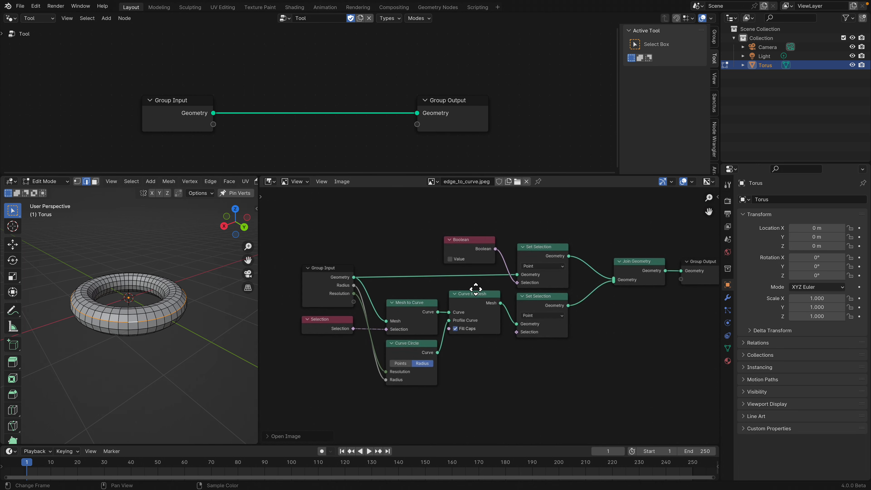
Step: Hide the node editor's sidebar and adjust the area borders around the reference image
{"action": "left_click_drag", "start_coordinate": [623, 130], "coordinate": [717, 131]}
{"action": "left_click_drag", "start_coordinate": [661, 175], "coordinate": [661, 185]}
{"action": "middle_click_drag", "start_coordinate": [421, 284], "coordinate": [417, 287]}
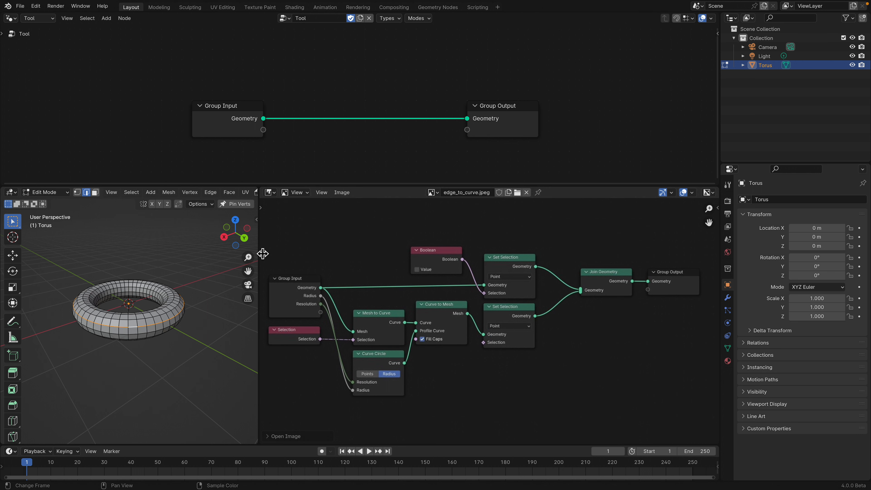
{"action": "left_click_drag", "start_coordinate": [263, 253], "coordinate": [267, 253]}
Step: Make the node editor taller and move the Group Input and Group Output nodes farther apart
{"action": "left_click_drag", "start_coordinate": [251, 126], "coordinate": [188, 120]}
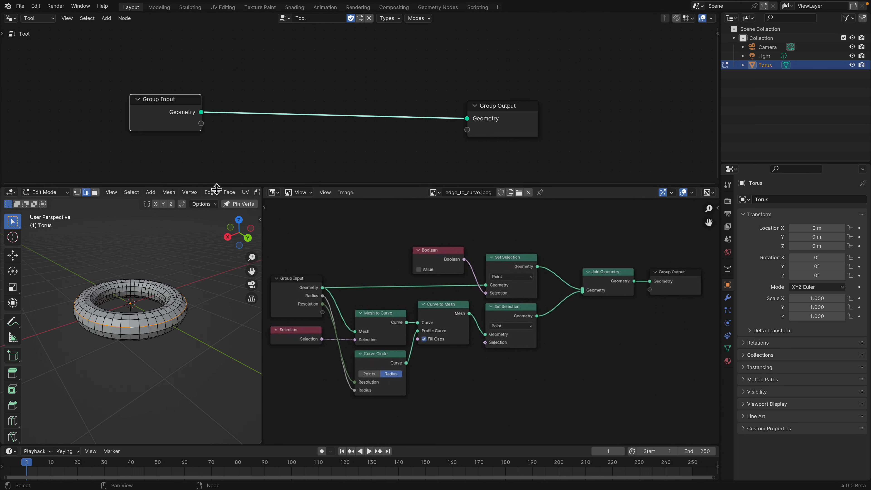
{"action": "left_click_drag", "start_coordinate": [216, 189], "coordinate": [219, 207]}
{"action": "scroll", "coordinate": [203, 253], "scroll_direction": "up", "scroll_amount": 3}
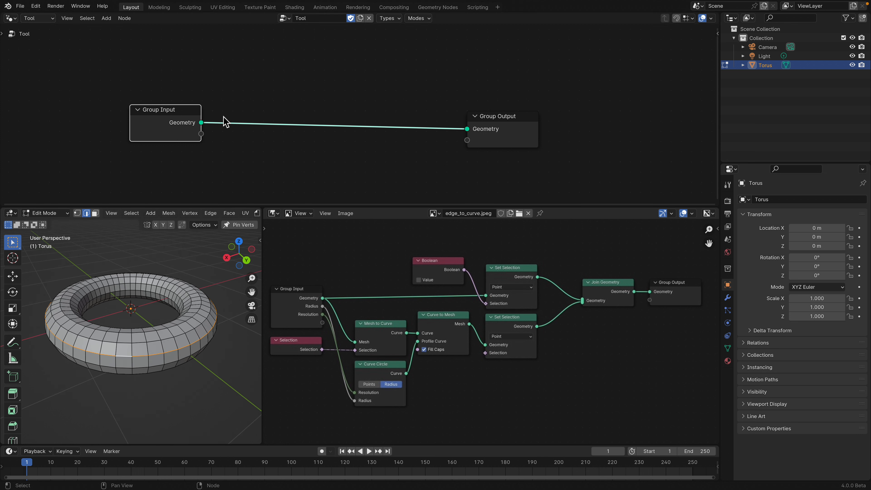
{"action": "left_click_drag", "start_coordinate": [188, 113], "coordinate": [172, 83]}
{"action": "left_click_drag", "start_coordinate": [500, 120], "coordinate": [543, 104]}
{"action": "scroll", "coordinate": [360, 140], "scroll_direction": "down", "scroll_amount": 1}
{"action": "middle_click_drag", "start_coordinate": [313, 139], "coordinate": [307, 131]}
{"action": "scroll", "coordinate": [295, 131], "scroll_direction": "down", "scroll_amount": 1}
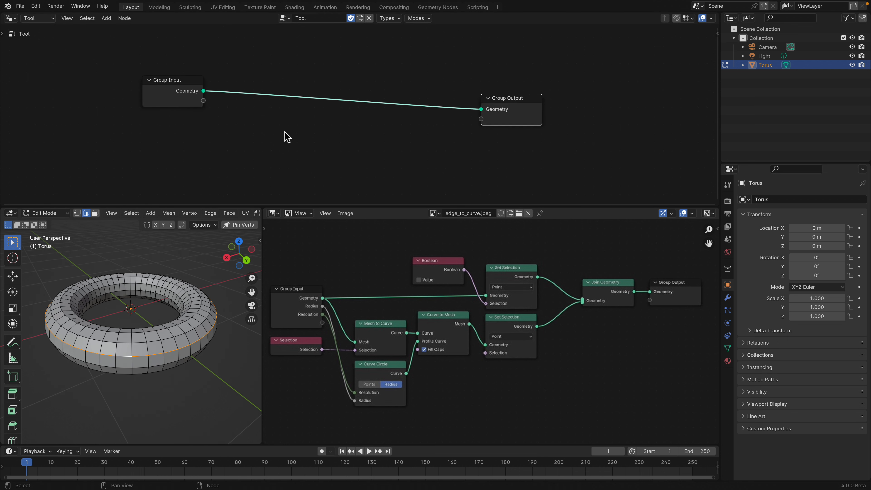
Step: Add a Selection node below Group Input and shift Group Output slightly farther away
{"action": "key", "text": "shift+a"}
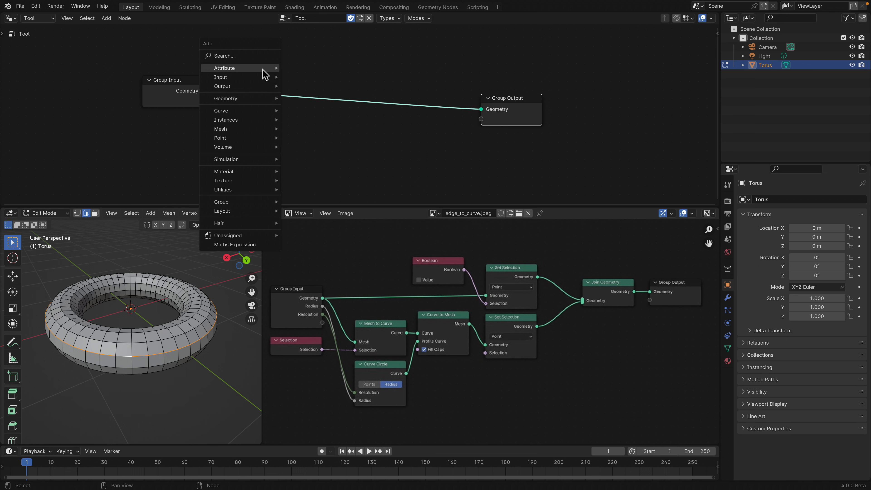
{"action": "key", "text": "Escape"}
{"action": "key", "text": "shift+a"}
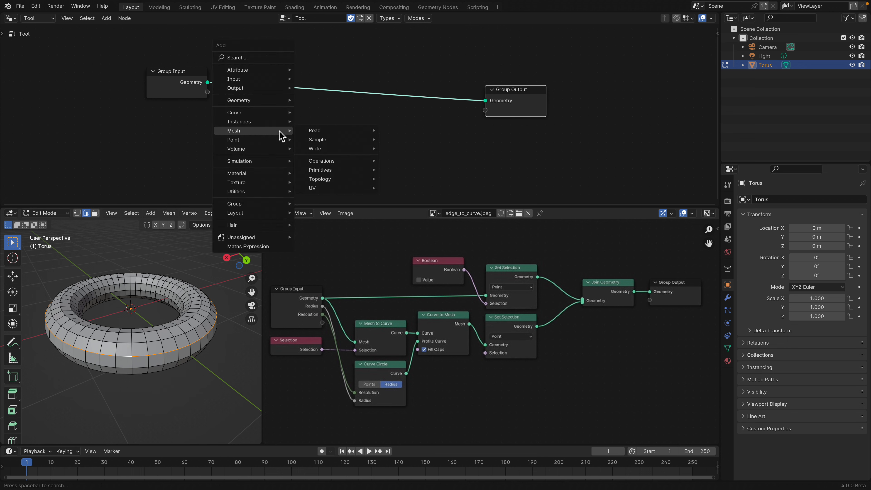
{"action": "type", "text": "select"}
{"action": "key", "text": "Return"}
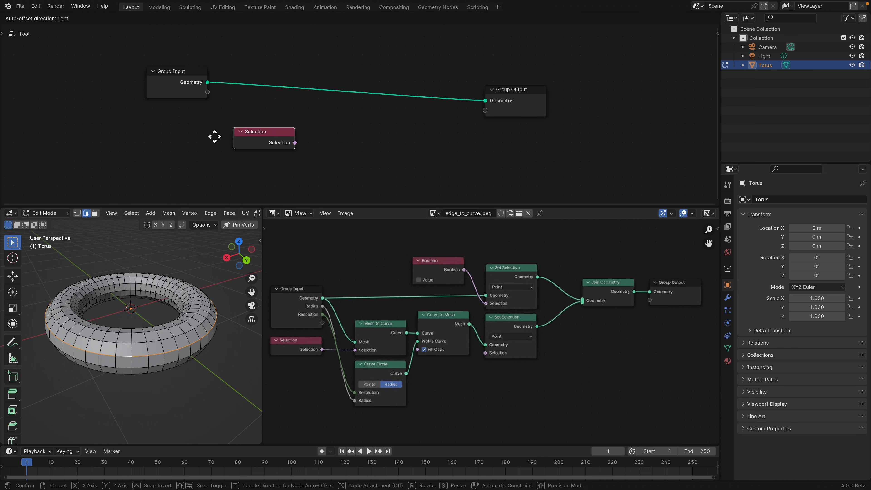
{"action": "left_click", "coordinate": [168, 150]}
{"action": "left_click_drag", "start_coordinate": [505, 107], "coordinate": [520, 106]}
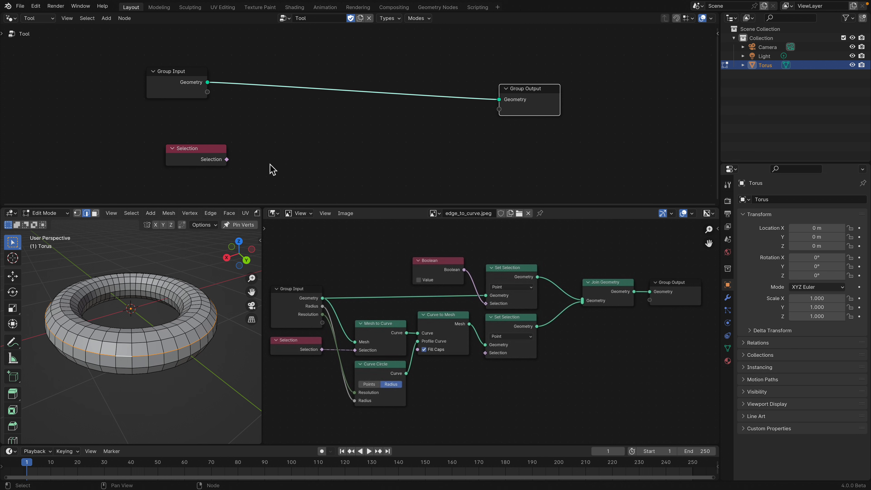
{"action": "left_click_drag", "start_coordinate": [210, 162], "coordinate": [198, 155]}
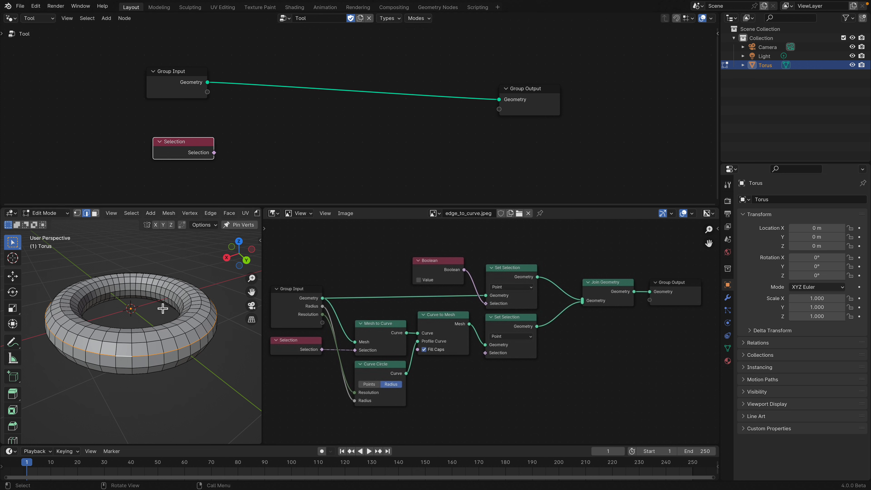
Step: Add a Mesh to Curve node beside the Selection node and link Selection to its Selection input
{"action": "key", "text": "shift+a"}
{"action": "mouse_move", "coordinate": [279, 122]}
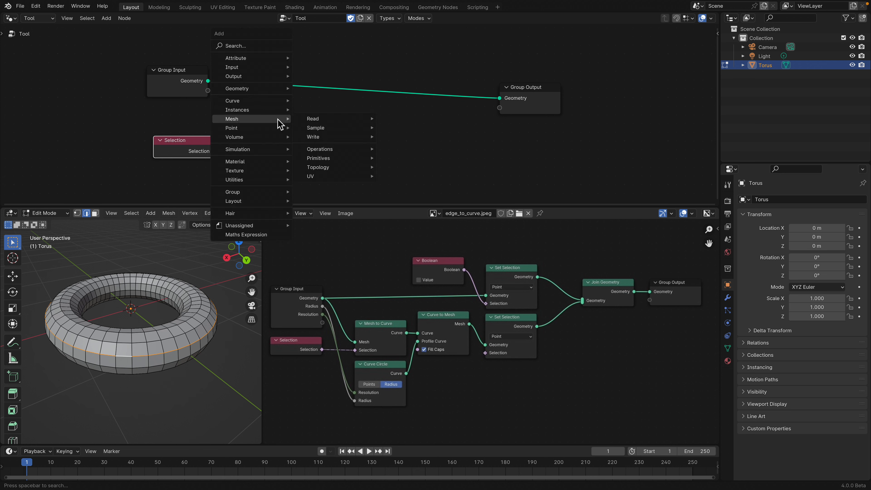
{"action": "type", "text": "mesh t"}
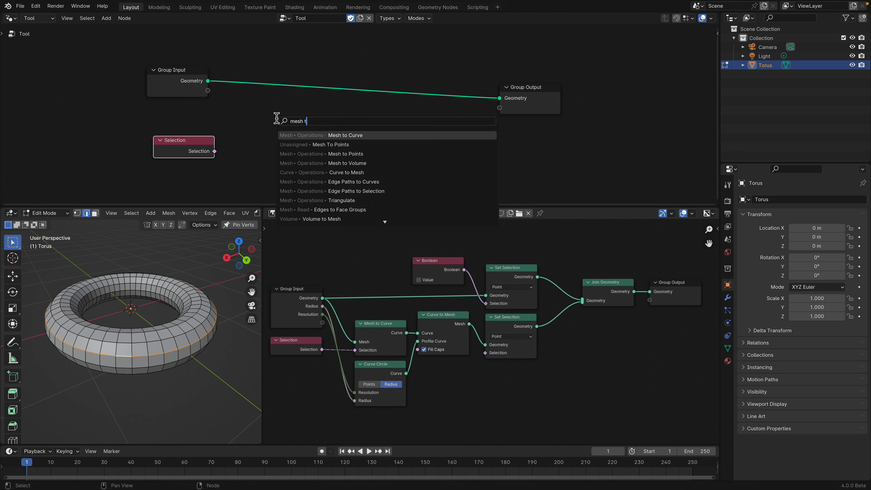
{"action": "type", "text": "o cirve"}
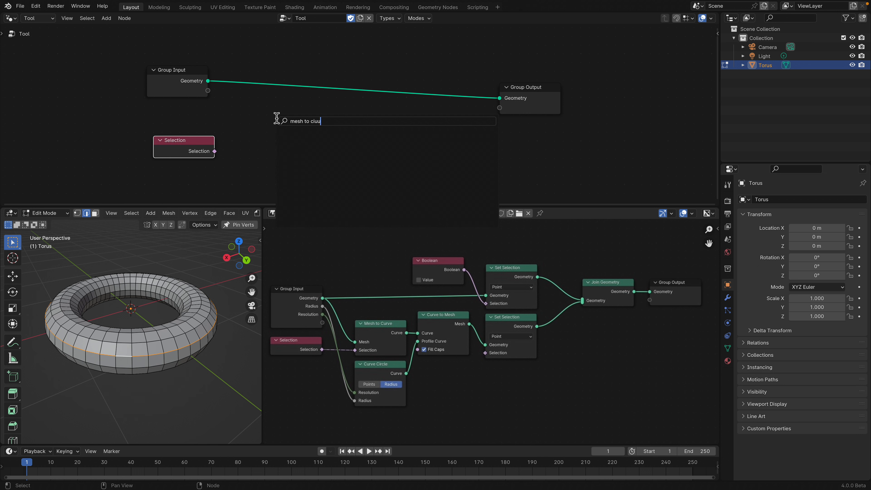
{"action": "key", "text": "BackSpace"}
{"action": "key", "text": "BackSpace"}
{"action": "key", "text": "BackSpace"}
{"action": "key", "text": "BackSpace"}
{"action": "type", "text": "urve"}
{"action": "key", "text": "Return"}
{"action": "left_click", "coordinate": [251, 122]}
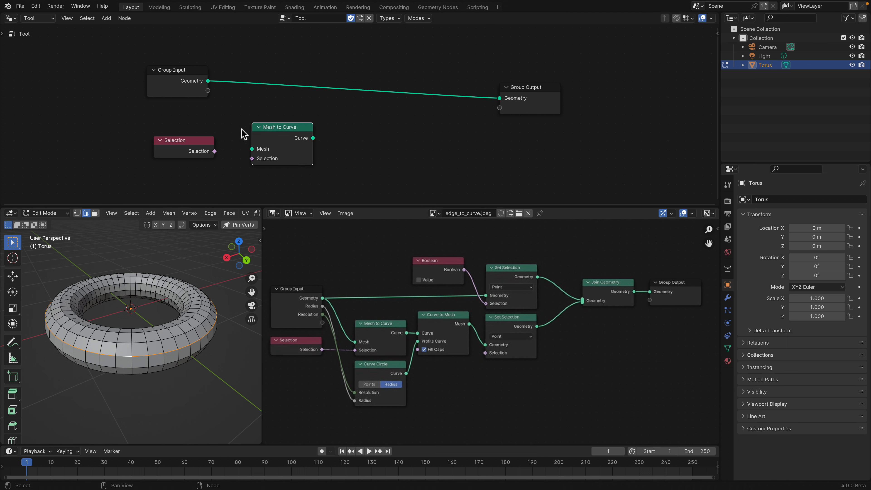
{"action": "left_click_drag", "start_coordinate": [215, 151], "coordinate": [252, 161]}
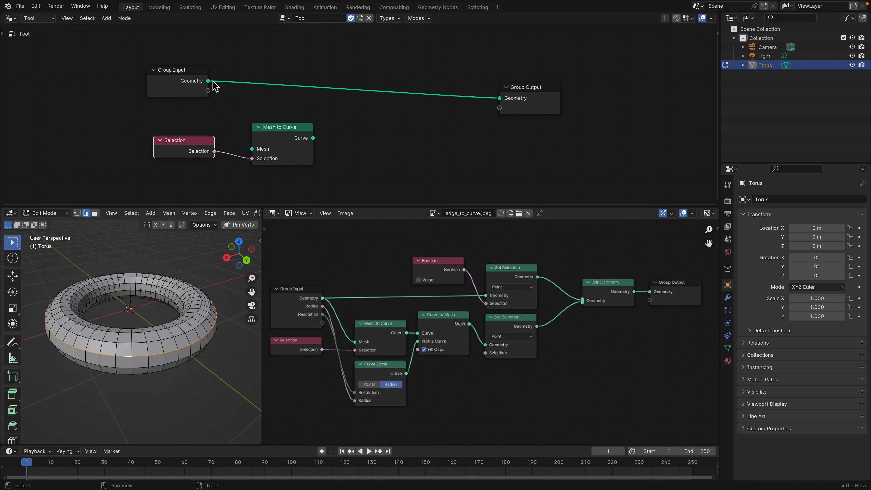
Step: Link Group Input's Geometry to Mesh to Curve's Mesh input and add a Curve to Mesh node fed by its Curve output
{"action": "left_click_drag", "start_coordinate": [209, 81], "coordinate": [336, 132]}
{"action": "scroll", "coordinate": [241, 145], "scroll_direction": "up", "scroll_amount": 1}
{"action": "type", "text": "cu"}
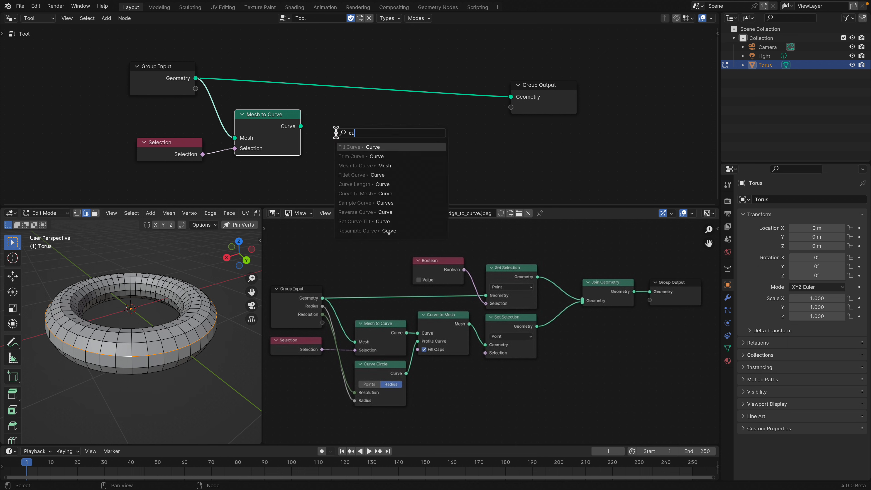
{"action": "type", "text": "rve to me"}
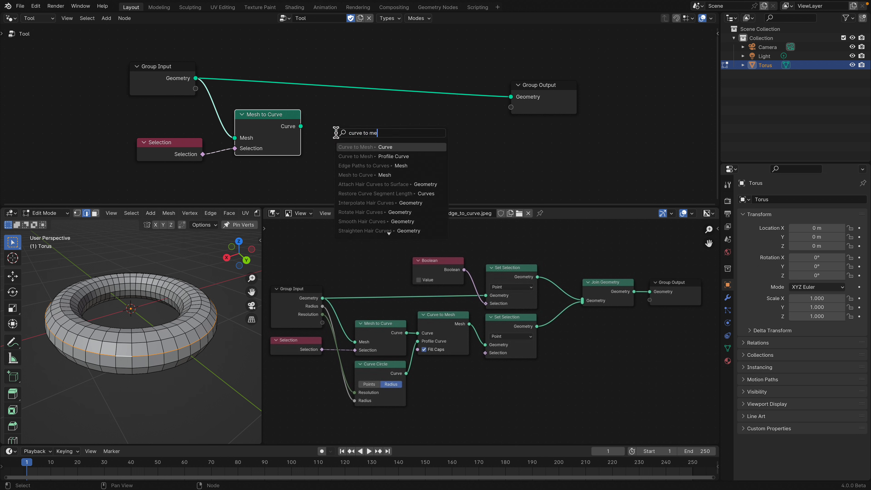
{"action": "type", "text": "sh"}
{"action": "key", "text": "Return"}
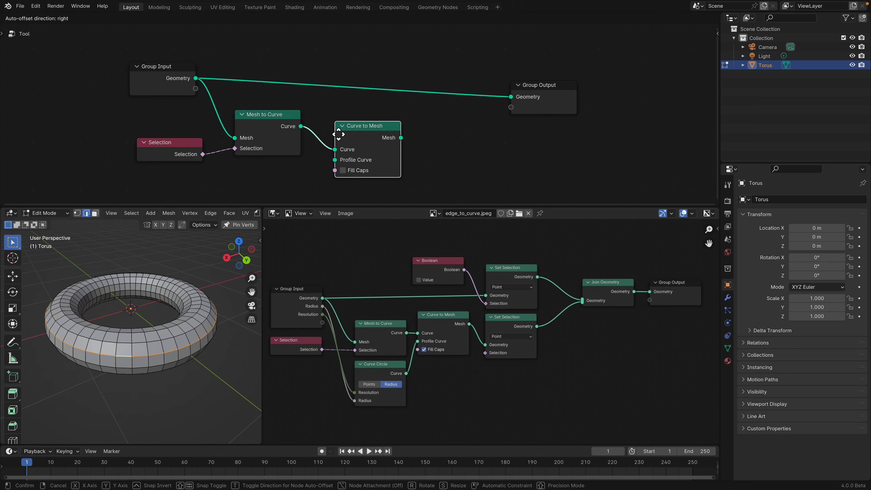
{"action": "left_click", "coordinate": [338, 140]}
Step: Add a Curve Circle node below Mesh to Curve, linked to Curve to Mesh's Profile Curve input
{"action": "middle_click_drag", "start_coordinate": [340, 109], "coordinate": [368, 45]}
{"action": "left_click_drag", "start_coordinate": [363, 102], "coordinate": [339, 126]}
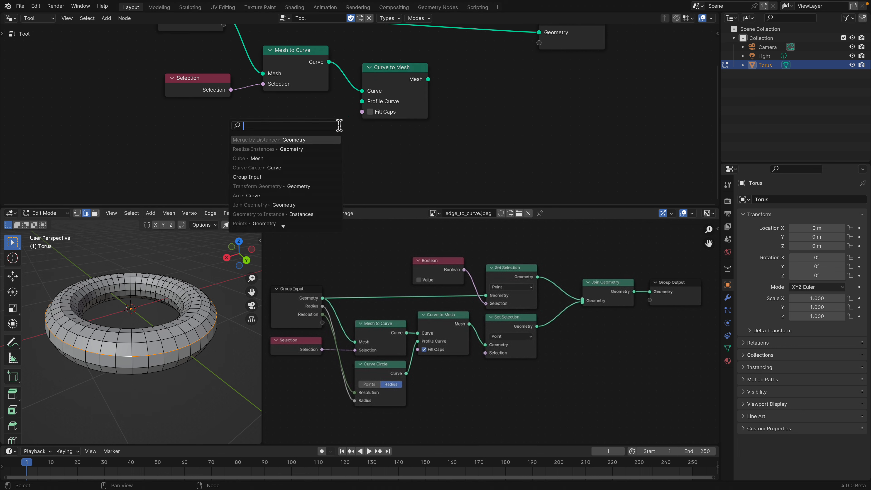
{"action": "type", "text": "circ"}
{"action": "key", "text": "Down"}
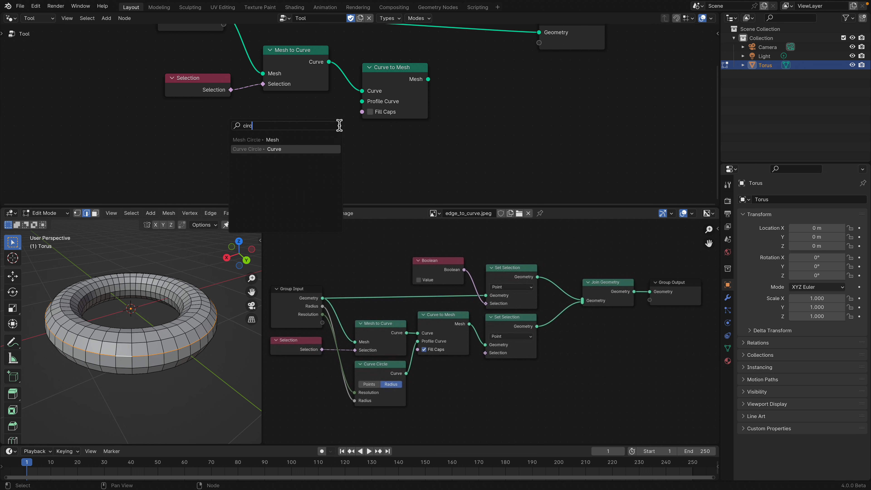
{"action": "key", "text": "Return"}
{"action": "left_click", "coordinate": [325, 143]}
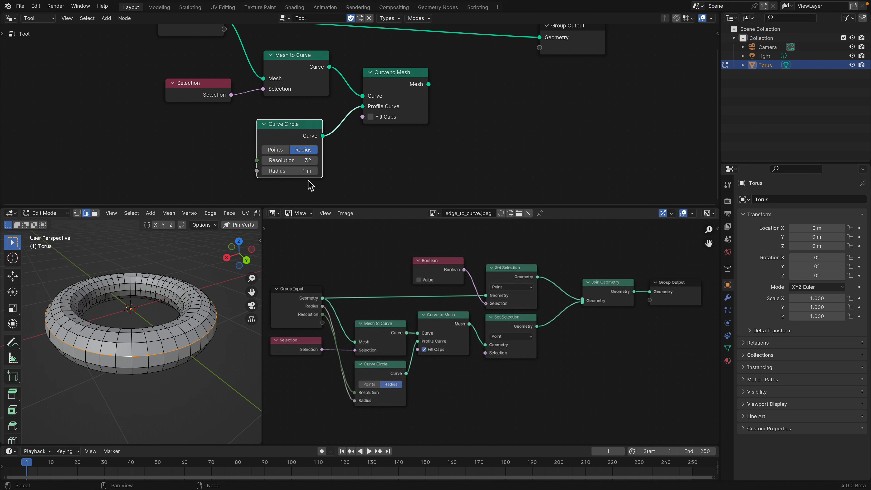
Step: Expose Curve Circle's Resolution and Radius as inputs on the Group Input node
{"action": "scroll", "coordinate": [300, 178], "scroll_direction": "down", "scroll_amount": 2}
{"action": "left_click_drag", "start_coordinate": [282, 174], "coordinate": [256, 79]}
{"action": "left_click_drag", "start_coordinate": [312, 154], "coordinate": [319, 147]}
Step: Rename the tool node group to "Edge To Curve"
{"action": "left_click", "coordinate": [318, 18]}
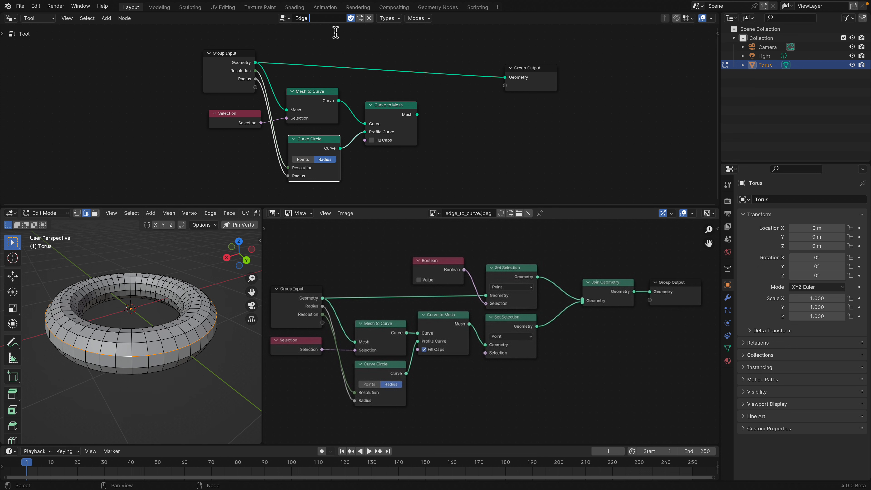
{"action": "type", "text": "Edge To Curve"}
{"action": "key", "text": "Return"}
Step: Expose Curve to Mesh's Fill Caps on Group Input and move the Group Output node farther away
{"action": "left_click_drag", "start_coordinate": [403, 108], "coordinate": [409, 107]}
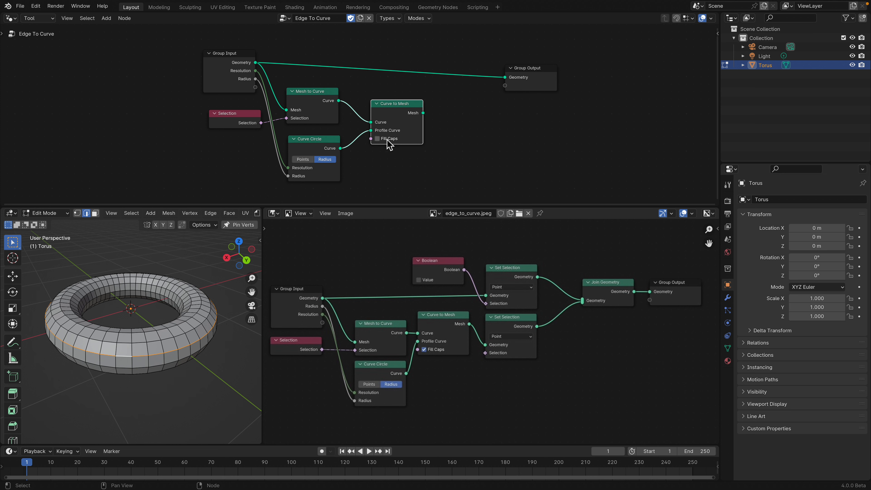
{"action": "left_click_drag", "start_coordinate": [371, 138], "coordinate": [256, 88]}
{"action": "left_click_drag", "start_coordinate": [424, 113], "coordinate": [495, 119]}
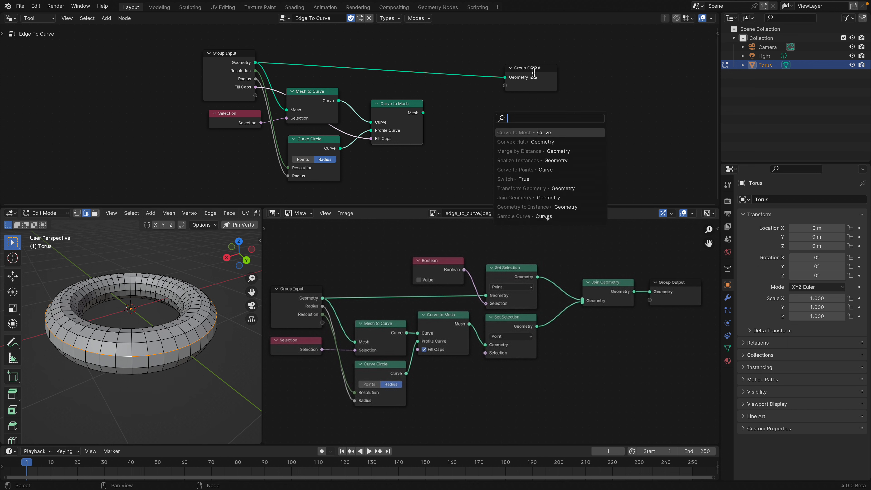
{"action": "left_click", "coordinate": [530, 66]}
{"action": "left_click_drag", "start_coordinate": [530, 66], "coordinate": [572, 44]}
Step: Add a Set Selection node fed by Curve to Mesh's Mesh output and place it just beside that node
{"action": "left_click_drag", "start_coordinate": [423, 112], "coordinate": [495, 109]}
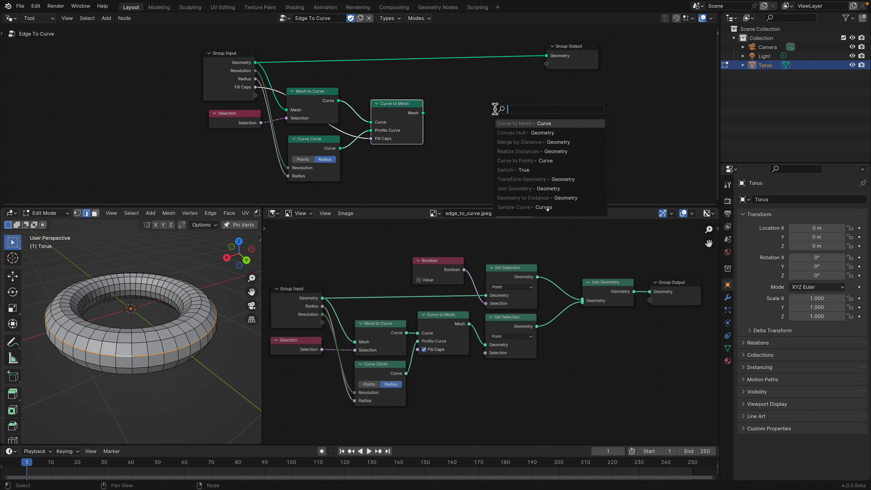
{"action": "type", "text": "set sele"}
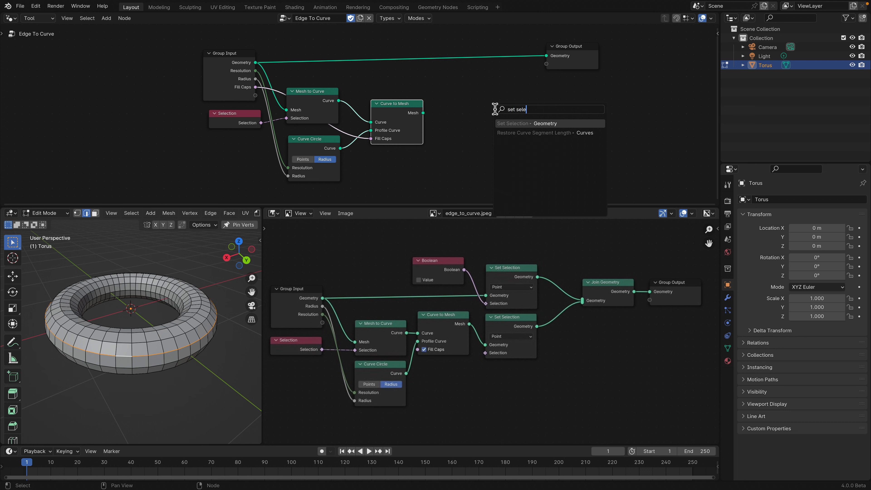
{"action": "key", "text": "BackSpace"}
{"action": "key", "text": "BackSpace"}
{"action": "key", "text": "BackSpace"}
{"action": "key", "text": "BackSpace"}
{"action": "key", "text": "BackSpace"}
{"action": "key", "text": "BackSpace"}
{"action": "key", "text": "BackSpace"}
{"action": "key", "text": "BackSpace"}
{"action": "type", "text": "selection"}
{"action": "key", "text": "Return"}
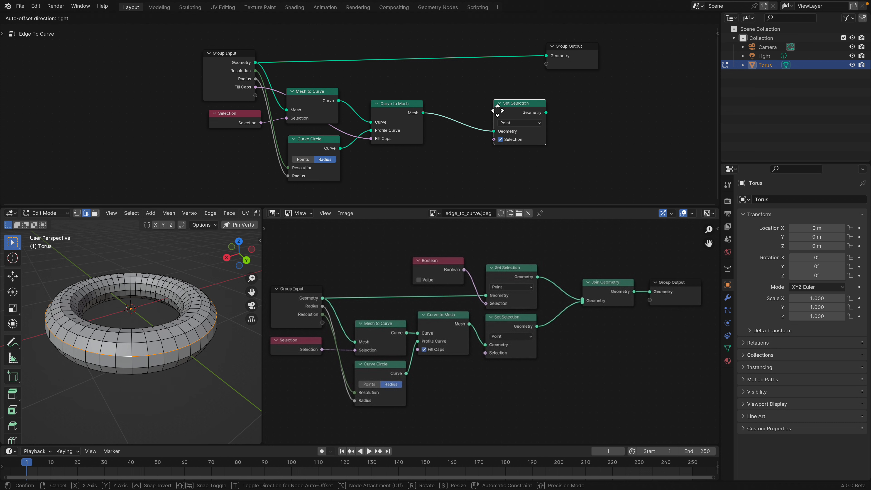
{"action": "left_click", "coordinate": [468, 125]}
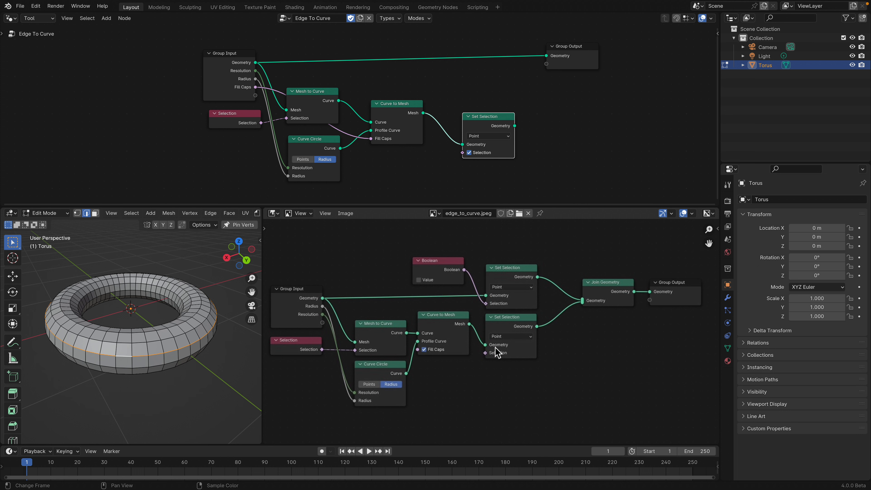
{"action": "left_click_drag", "start_coordinate": [486, 117], "coordinate": [481, 124]}
Step: Duplicate the Set Selection node and insert the copy into the link from Group Input to Group Output
{"action": "middle_click_drag", "start_coordinate": [484, 124], "coordinate": [485, 130]}
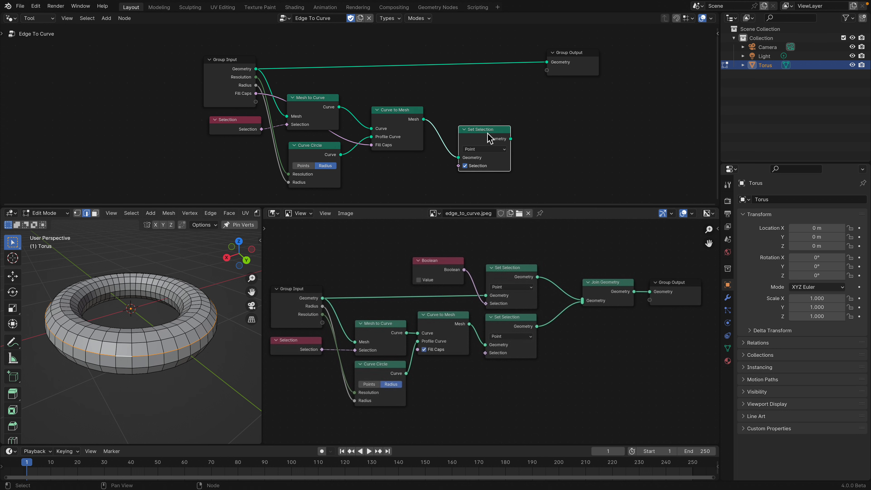
{"action": "key", "text": "shift+d"}
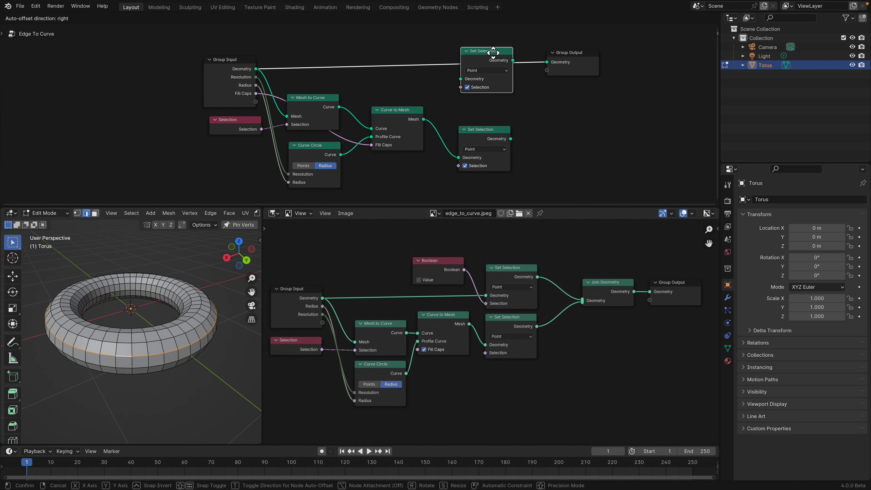
{"action": "left_click", "coordinate": [497, 57]}
Step: Add a Boolean node, link it to the upper Set Selection's Selection input, and align that Set Selection node
{"action": "middle_click_drag", "start_coordinate": [437, 81], "coordinate": [443, 103]}
{"action": "key", "text": "shift+a"}
{"action": "mouse_move", "coordinate": [414, 68]}
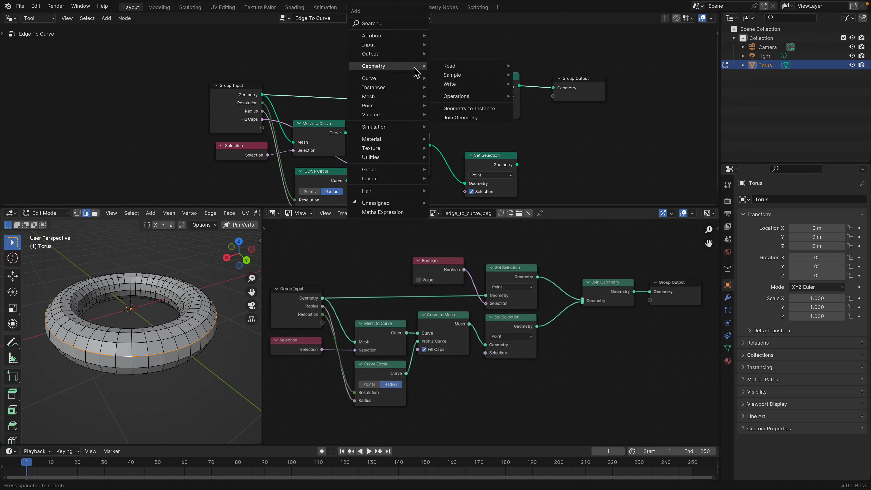
{"action": "type", "text": "boolean"}
{"action": "key", "text": "Return"}
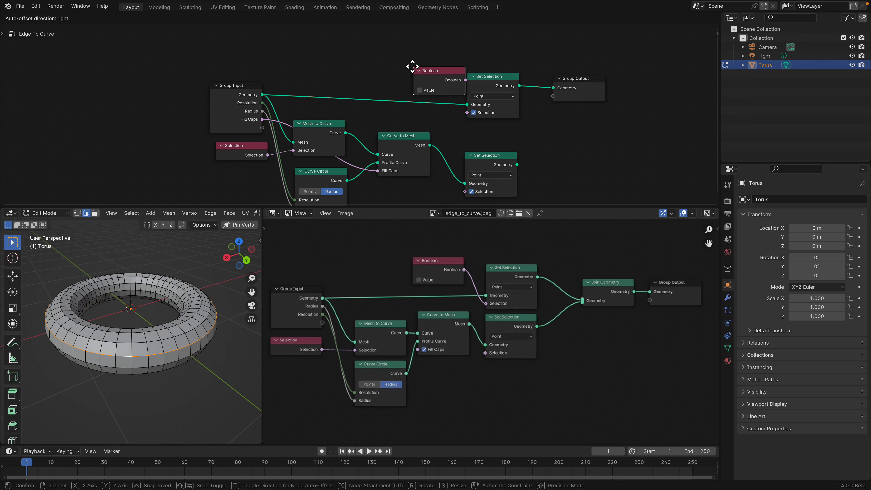
{"action": "left_click", "coordinate": [392, 60]}
{"action": "left_click_drag", "start_coordinate": [445, 75], "coordinate": [467, 113]}
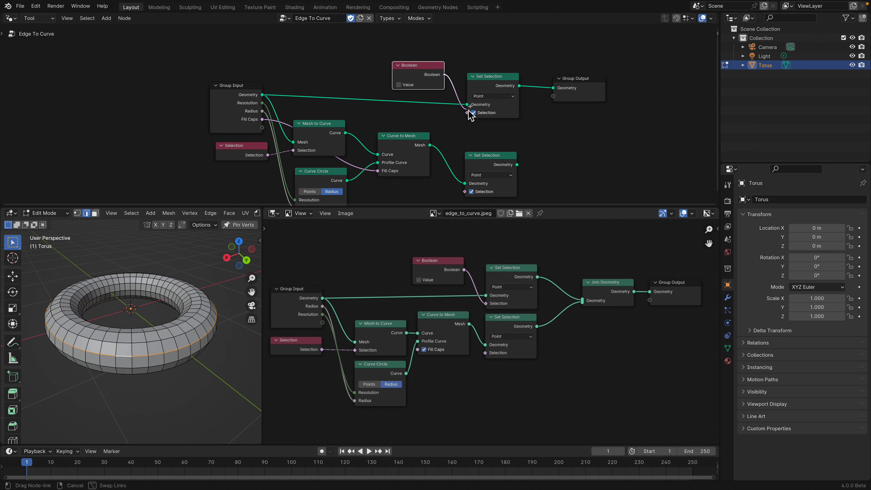
{"action": "left_click_drag", "start_coordinate": [496, 86], "coordinate": [495, 76]}
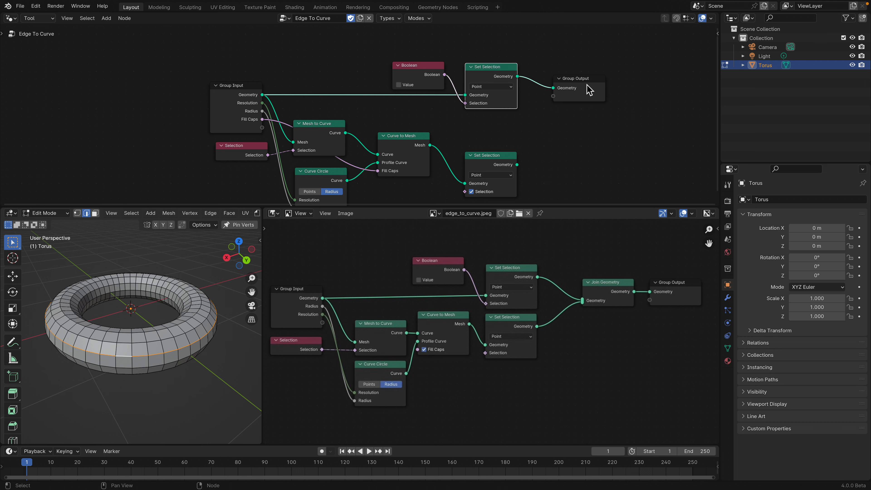
Step: Add a Join Geometry node that combines both Set Selection outputs and link it to Group Output, moved farther away for room
{"action": "left_click_drag", "start_coordinate": [590, 89], "coordinate": [636, 97]}
{"action": "left_click_drag", "start_coordinate": [518, 77], "coordinate": [561, 110]}
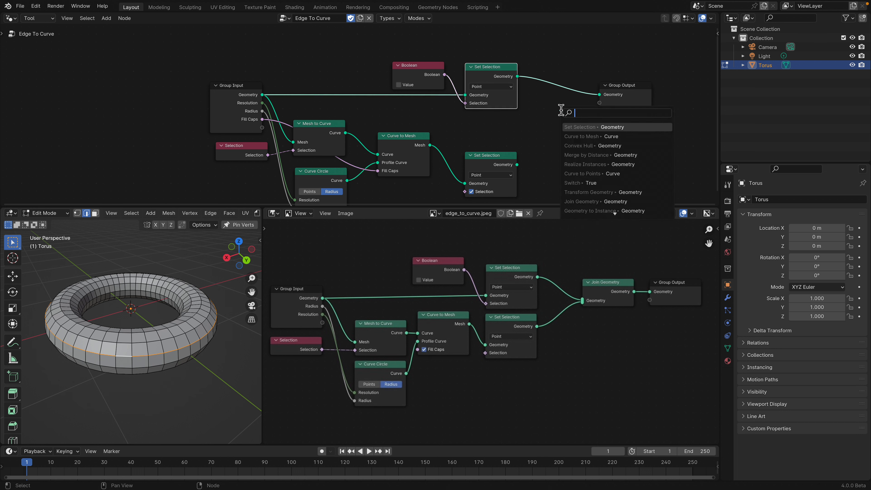
{"action": "type", "text": "join"}
{"action": "key", "text": "Return"}
{"action": "left_click", "coordinate": [570, 120]}
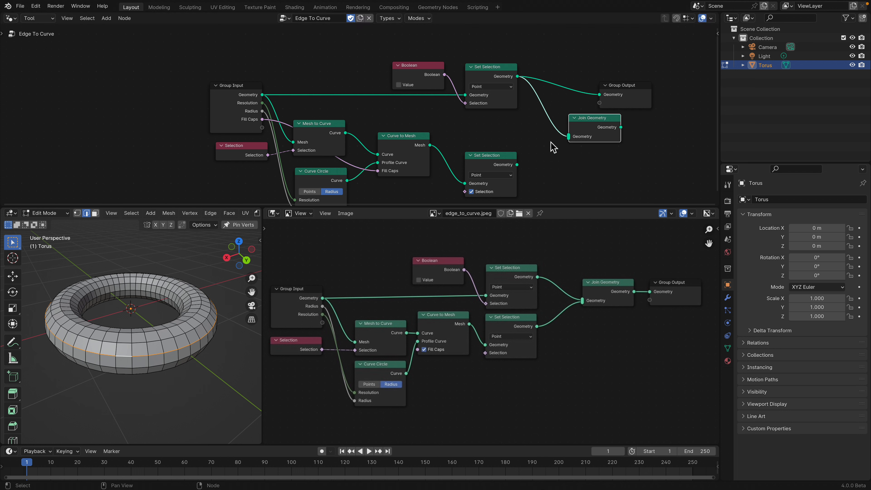
{"action": "left_click_drag", "start_coordinate": [517, 165], "coordinate": [569, 136]}
{"action": "left_click_drag", "start_coordinate": [622, 128], "coordinate": [667, 97]}
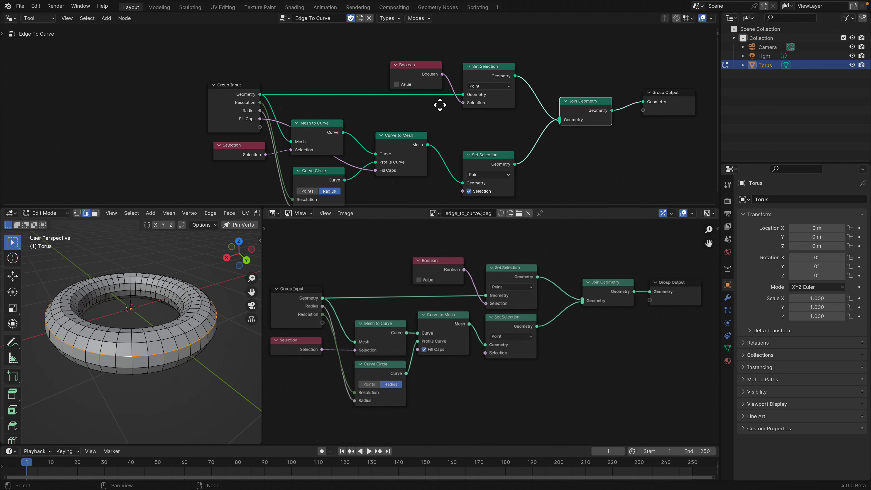
Step: Save the file to the Desktop as edgecurve_demo.blend
{"action": "key", "text": "ctrl+s"}
{"action": "left_click", "coordinate": [363, 446]}
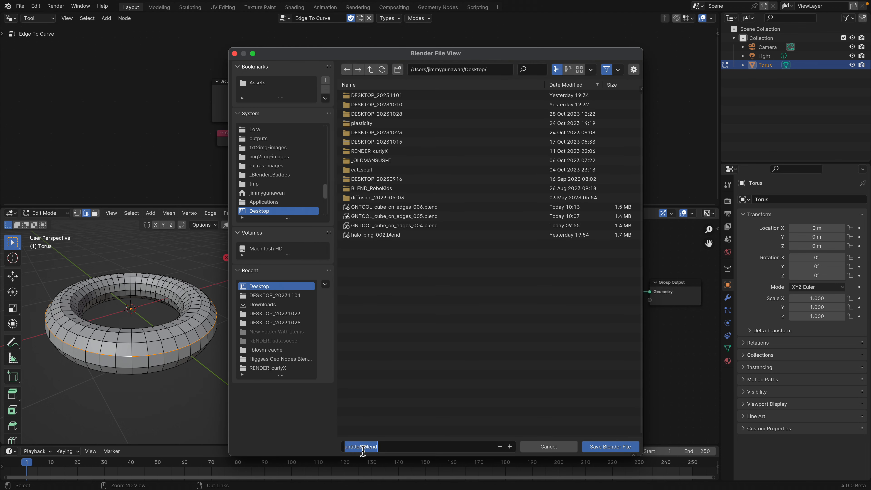
{"action": "double_click", "coordinate": [363, 446]}
{"action": "type", "text": "ecurve_demo"}
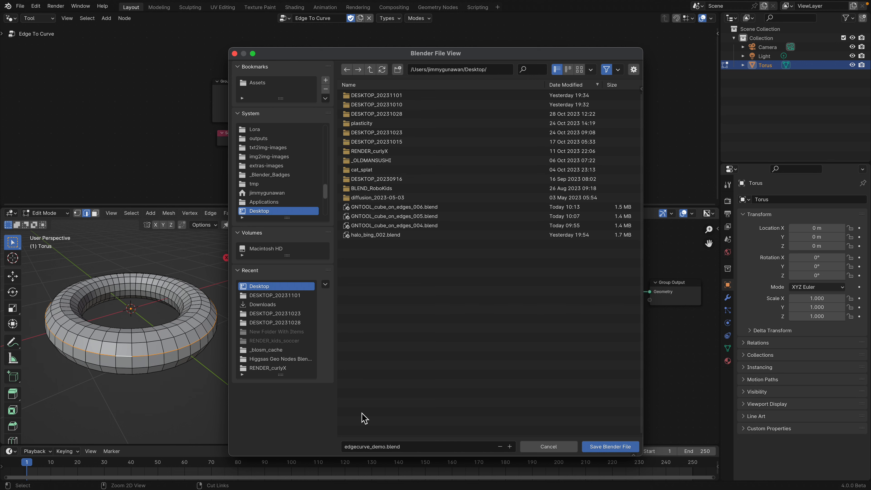
{"action": "left_click", "coordinate": [589, 447]}
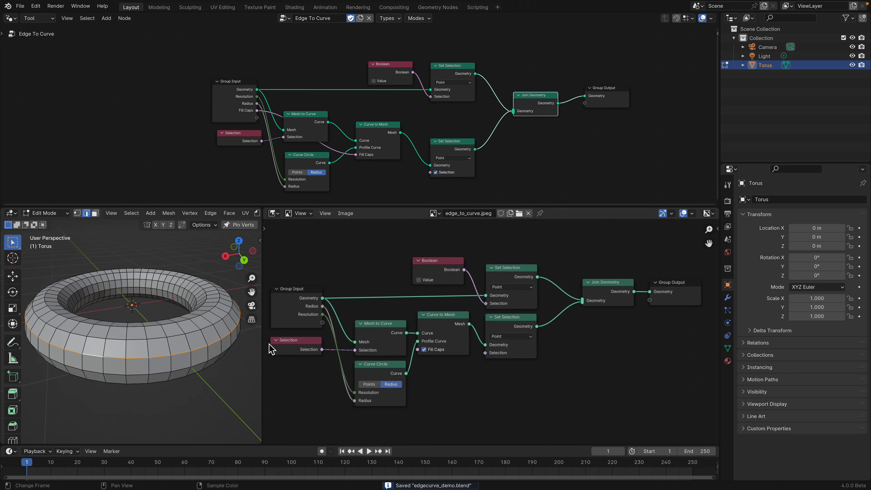
Step: Expand the 3D viewport over the reference image area and frame the whole torus and node tree
{"action": "left_click_drag", "start_coordinate": [264, 345], "coordinate": [327, 344]}
{"action": "scroll", "coordinate": [453, 317], "scroll_direction": "down", "scroll_amount": 2}
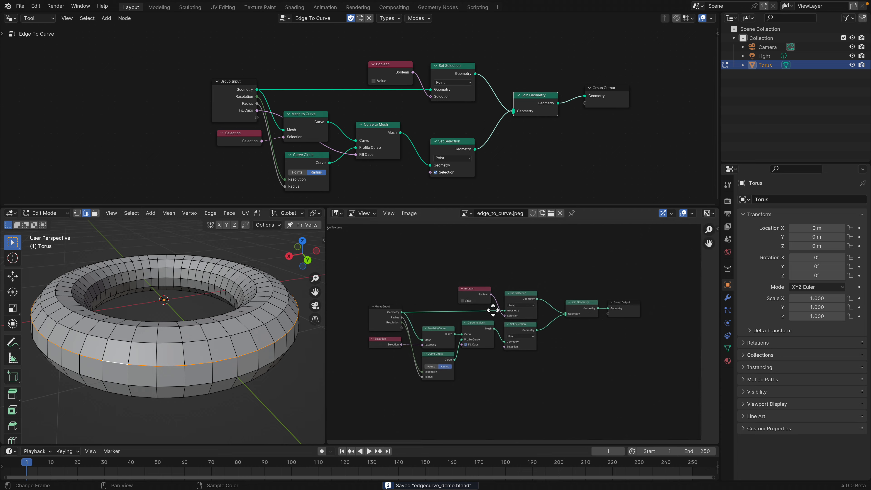
{"action": "left_click_drag", "start_coordinate": [325, 213], "coordinate": [451, 235]}
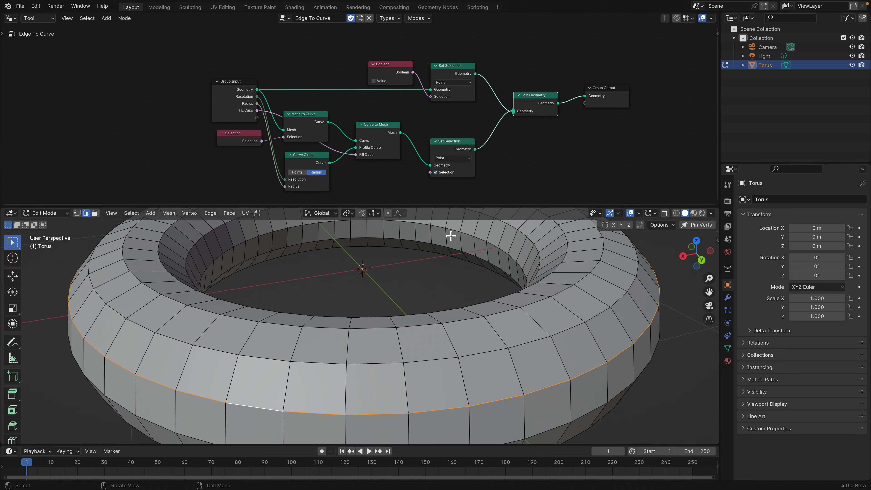
{"action": "scroll", "coordinate": [451, 237], "scroll_direction": "down", "scroll_amount": 4}
{"action": "middle_click_drag", "start_coordinate": [455, 280], "coordinate": [444, 296], "text": "shift"}
{"action": "middle_click_drag", "start_coordinate": [444, 299], "coordinate": [412, 285]}
{"action": "middle_click_drag", "start_coordinate": [413, 373], "coordinate": [409, 398]}
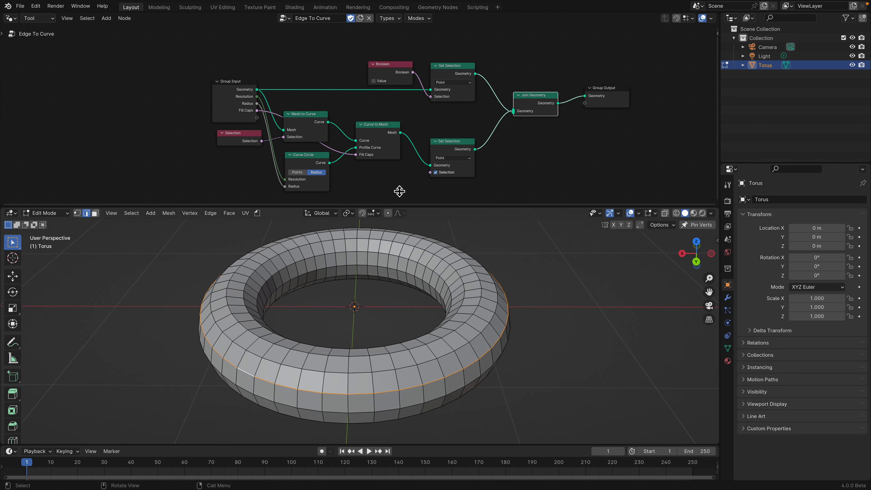
{"action": "scroll", "coordinate": [328, 119], "scroll_direction": "up", "scroll_amount": 1}
{"action": "middle_click_drag", "start_coordinate": [325, 118], "coordinate": [287, 108]}
Step: Run the Edge To Curve tool on the torus's selected edge loop with Resolution 12 and Radius about 0.976 m
{"action": "left_click", "coordinate": [258, 215]}
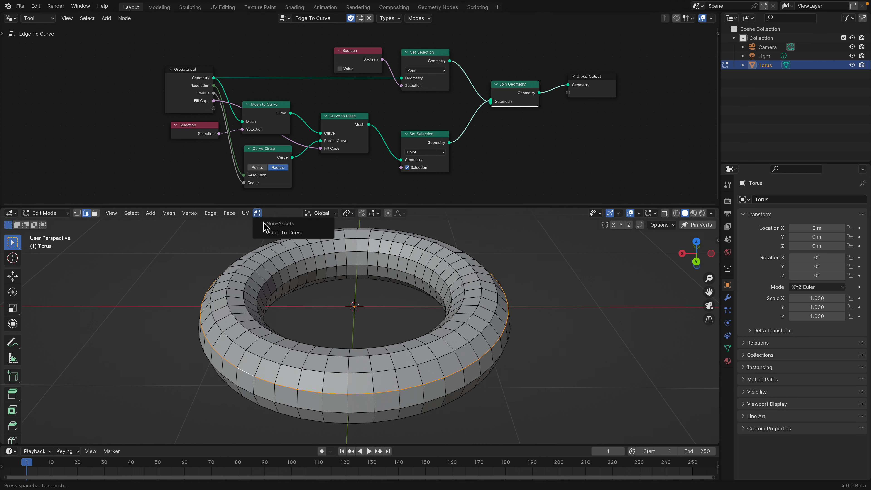
{"action": "left_click", "coordinate": [294, 233]}
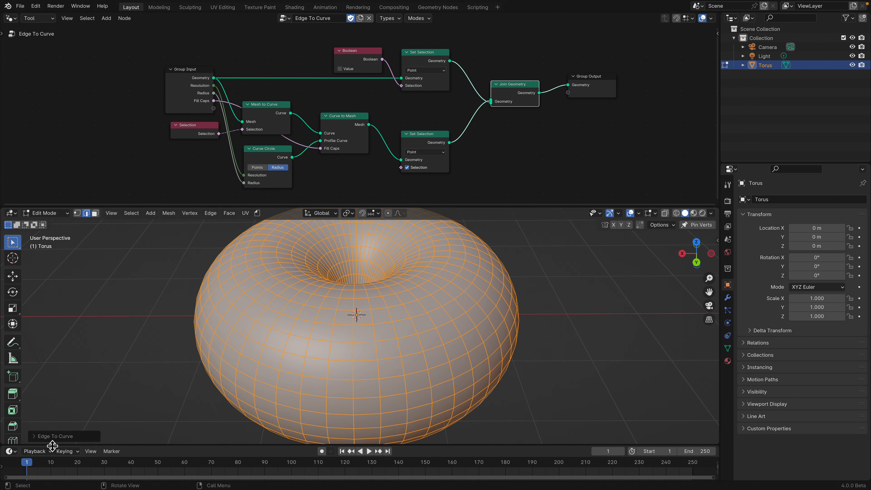
{"action": "left_click", "coordinate": [41, 438]}
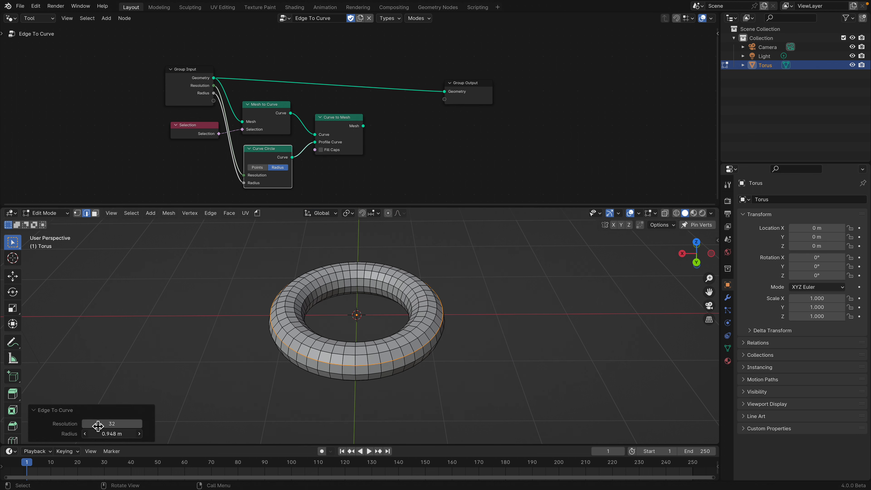
{"action": "left_click_drag", "start_coordinate": [98, 427], "coordinate": [119, 435]}
{"action": "left_click", "coordinate": [110, 428]}
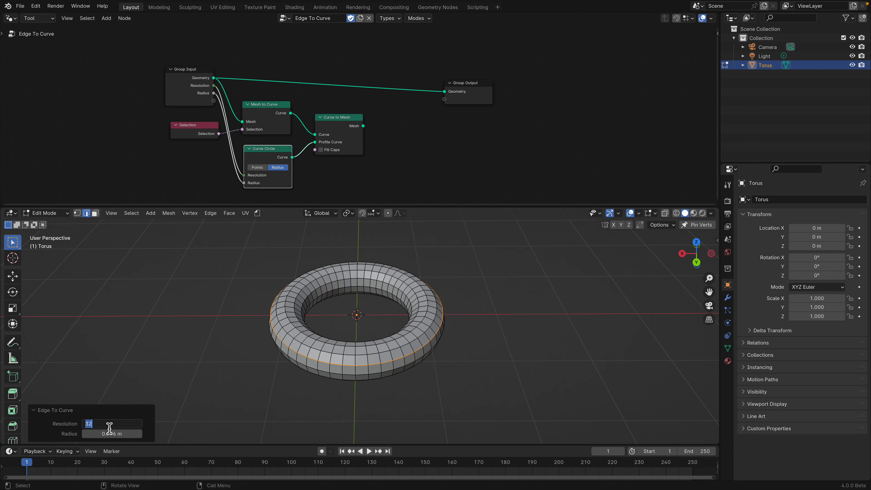
{"action": "type", "text": "12"}
{"action": "key", "text": "Return"}
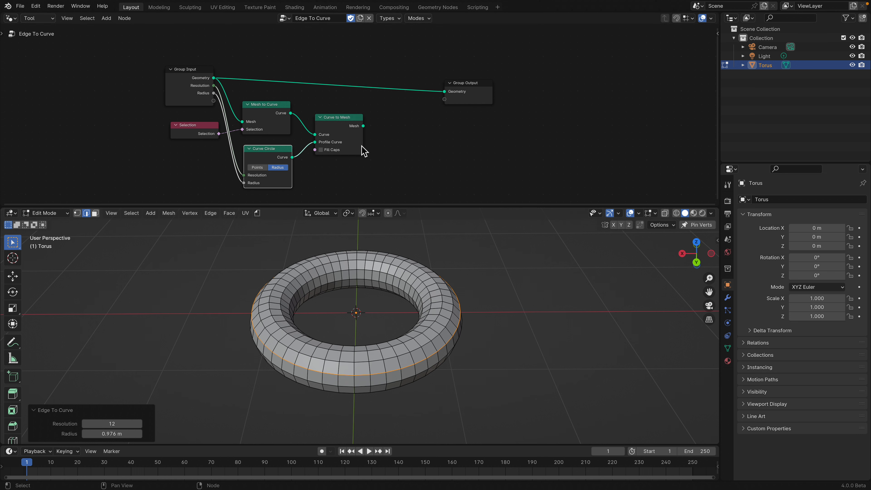
Step: Undo the last change and reopen the saved edgecurve_demo.blend
{"action": "key", "text": "ctrl+z"}
{"action": "left_click", "coordinate": [20, 6]}
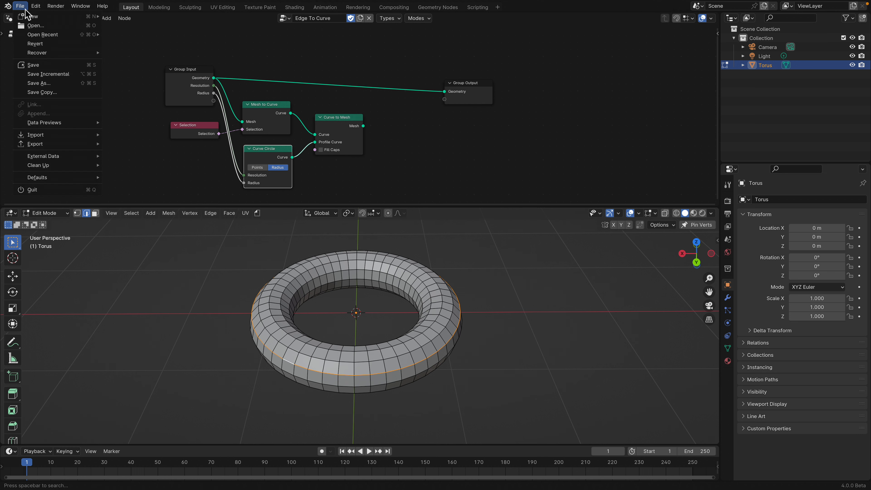
{"action": "mouse_move", "coordinate": [92, 38]}
{"action": "left_click", "coordinate": [123, 38]}
{"action": "left_click", "coordinate": [395, 261]}
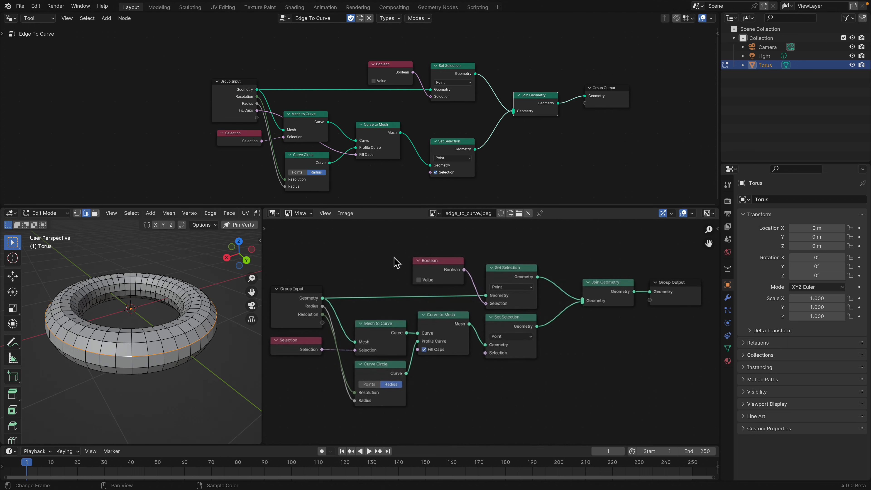
Step: Expand the 3D viewport over the reference image again, frame the node tree and save the file
{"action": "left_click_drag", "start_coordinate": [261, 213], "coordinate": [439, 247]}
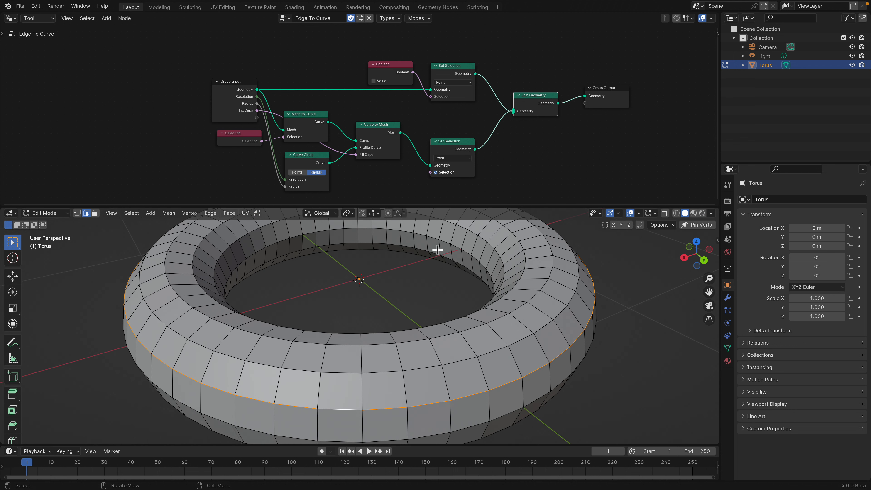
{"action": "scroll", "coordinate": [443, 289], "scroll_direction": "down", "scroll_amount": 2}
{"action": "key", "text": "ctrl+s"}
{"action": "key", "text": "Home"}
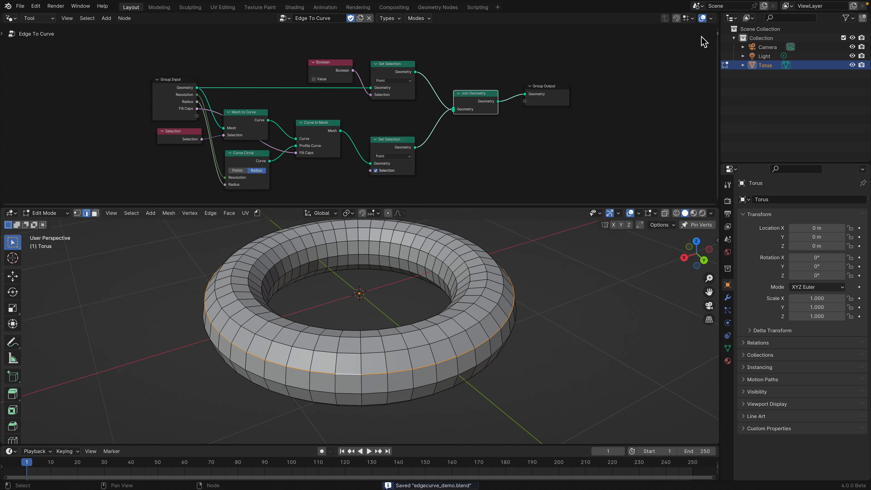
Step: In the node group's interface, set the Radius input's default to 0.01
{"action": "left_click", "coordinate": [718, 34]}
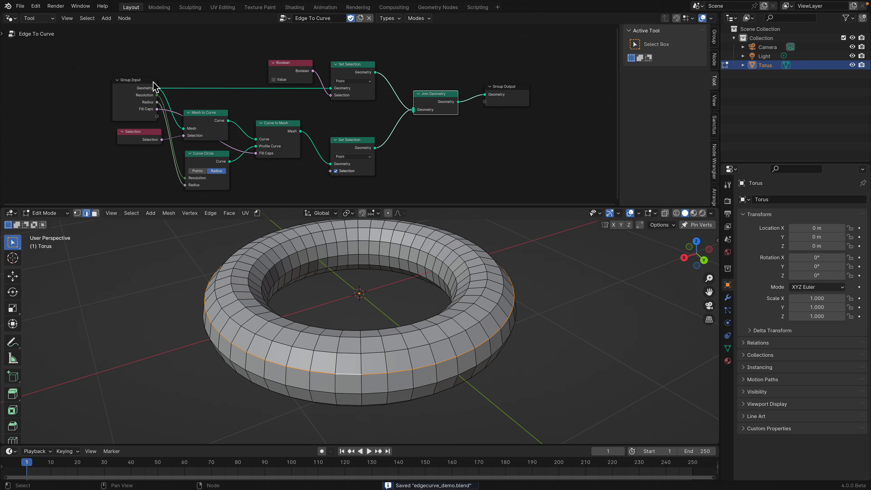
{"action": "left_click", "coordinate": [154, 83]}
{"action": "left_click", "coordinate": [715, 37]}
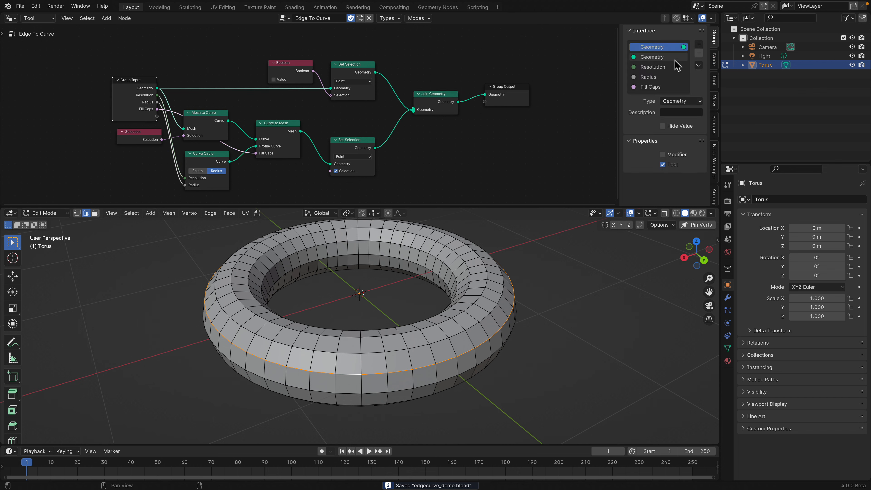
{"action": "left_click", "coordinate": [641, 66]}
{"action": "left_click_drag", "start_coordinate": [622, 70], "coordinate": [568, 69]}
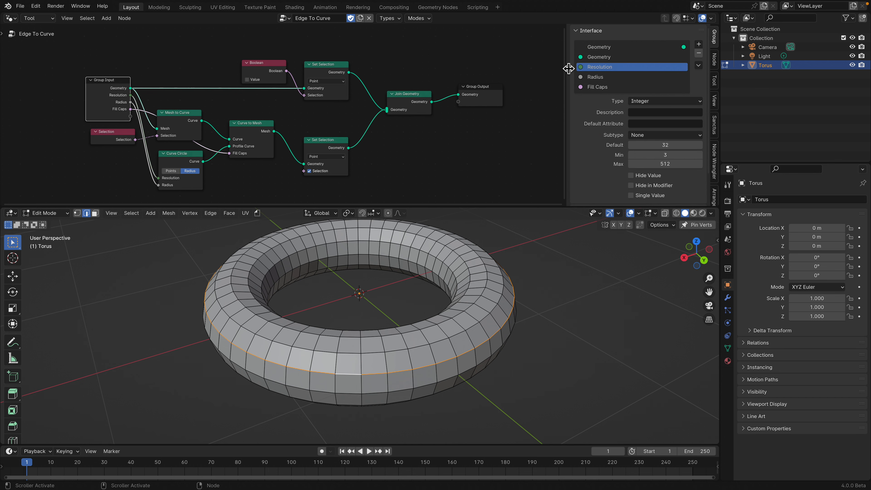
{"action": "left_click", "coordinate": [605, 83]}
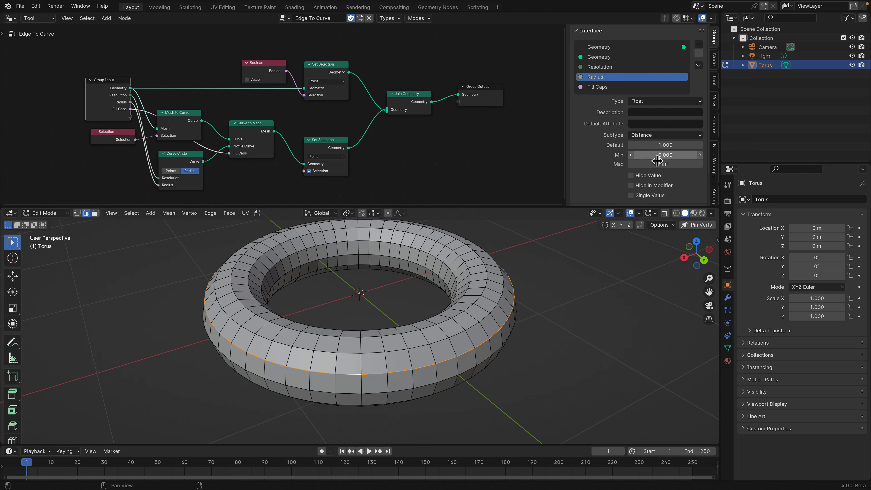
{"action": "left_click", "coordinate": [668, 146]}
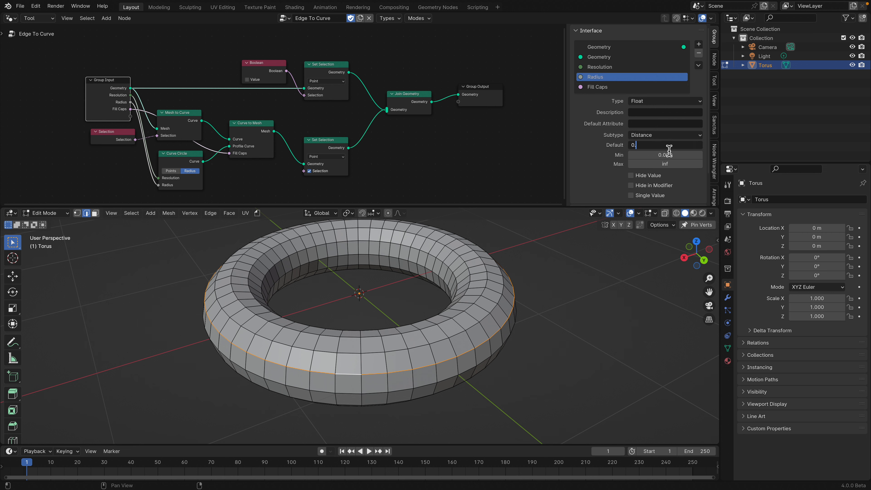
{"action": "type", "text": "0.05"}
{"action": "key", "text": "Return"}
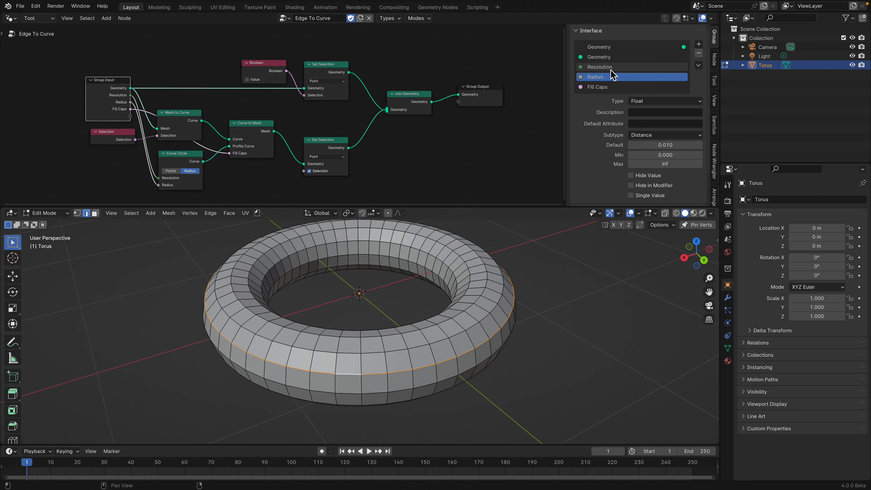
Step: Set the Resolution input's default to 12 in the group interface and save the file
{"action": "left_click", "coordinate": [614, 67]}
{"action": "left_click", "coordinate": [671, 148]}
{"action": "type", "text": "12"}
{"action": "key", "text": "Return"}
{"action": "middle_click_drag", "start_coordinate": [507, 305], "coordinate": [492, 318]}
{"action": "key", "text": "super+s"}
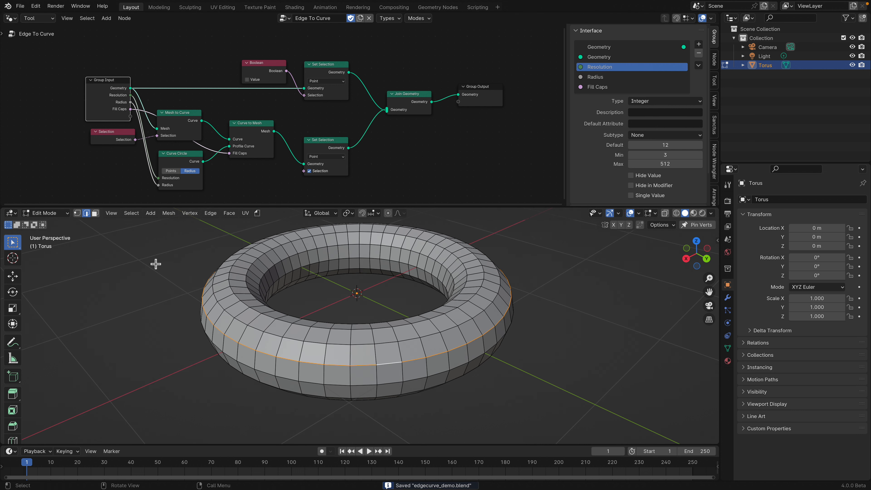
Step: Run Edge To Curve on the selected outer edge loop with Radius about 0.056 m, trying Resolution 24 before setting it to 12
{"action": "left_click", "coordinate": [257, 213]}
{"action": "left_click", "coordinate": [277, 235]}
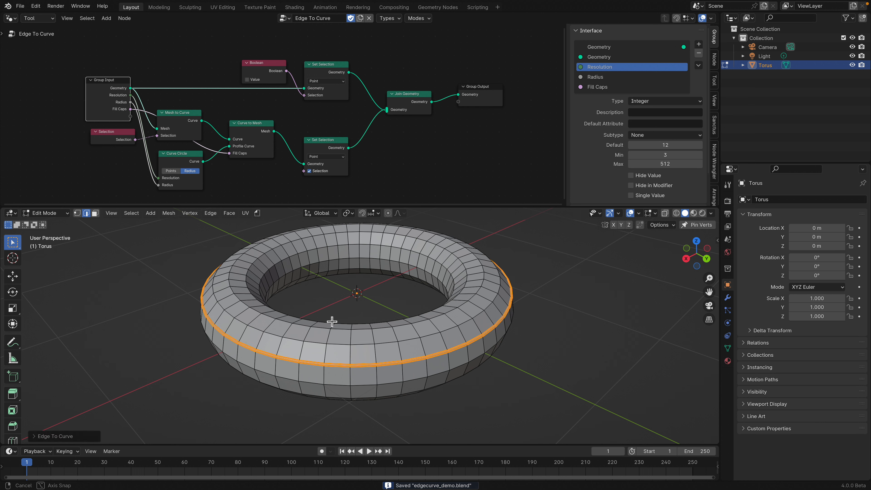
{"action": "left_click", "coordinate": [63, 435]}
{"action": "mouse_move", "coordinate": [112, 425]}
{"action": "left_mouse_down"}
{"action": "mouse_move", "coordinate": [132, 425]}
{"action": "mouse_move", "coordinate": [103, 425]}
{"action": "mouse_move", "coordinate": [121, 424]}
{"action": "left_mouse_up"}
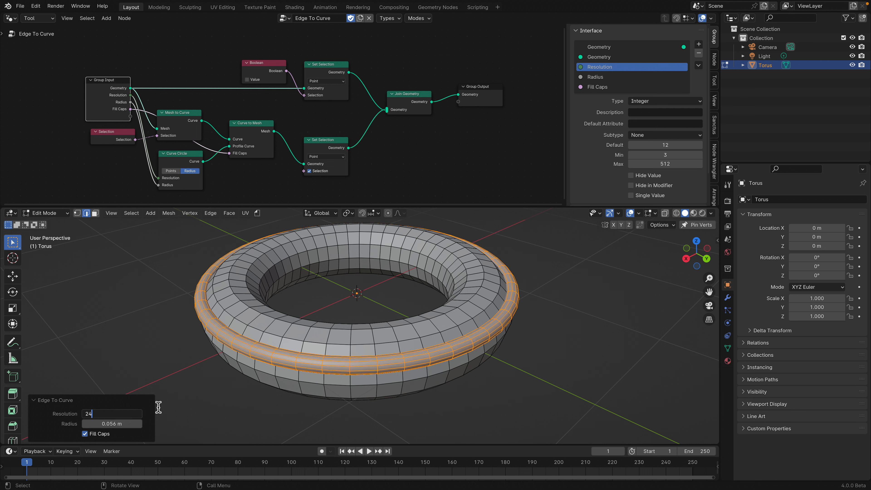
{"action": "key", "text": "Return"}
{"action": "middle_click_drag", "start_coordinate": [168, 402], "coordinate": [267, 357]}
{"action": "double_click", "coordinate": [125, 415]}
{"action": "type", "text": "12"}
{"action": "key", "text": "Return"}
Step: Select two adjacent edge loops on the torus's upper side and run Edge To Curve with Radius about 0.018 m
{"action": "left_click", "coordinate": [319, 337]}
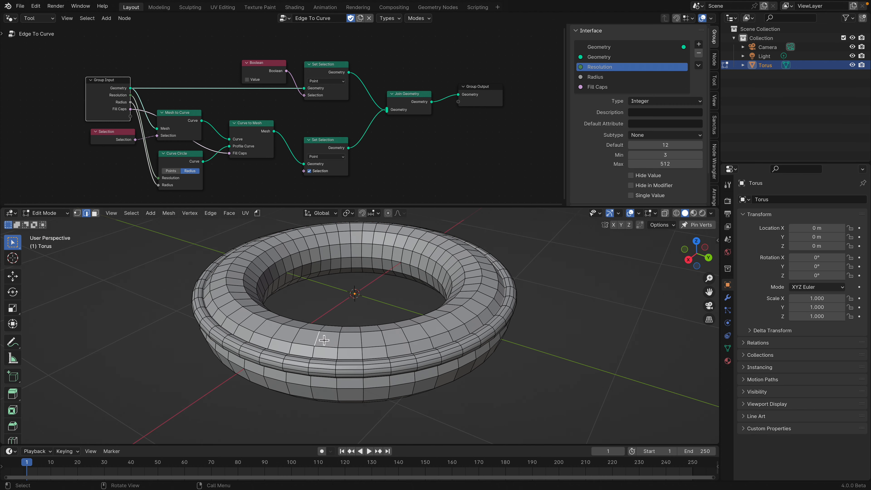
{"action": "middle_click_drag", "start_coordinate": [324, 339], "coordinate": [337, 347]}
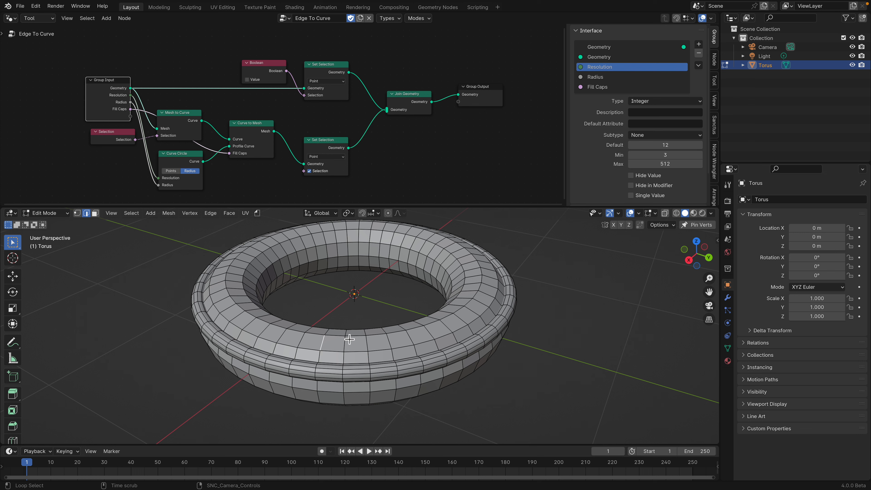
{"action": "left_click", "coordinate": [363, 340], "text": "alt"}
{"action": "left_click", "coordinate": [367, 354], "text": "alt+shift"}
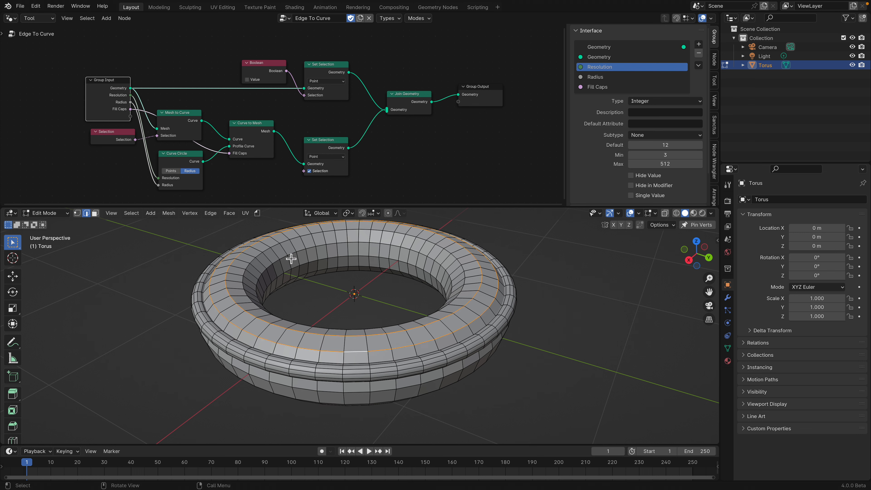
{"action": "left_click", "coordinate": [257, 213]}
{"action": "left_click", "coordinate": [274, 232]}
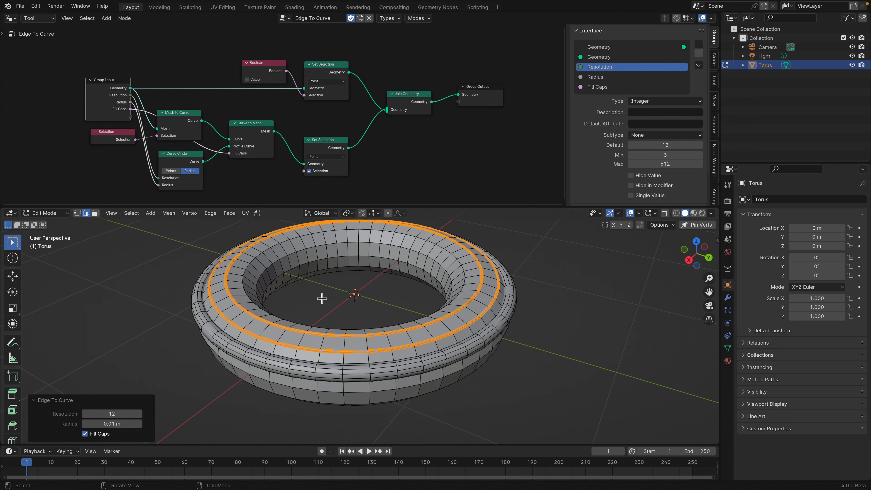
{"action": "left_click_drag", "start_coordinate": [139, 424], "coordinate": [160, 423]}
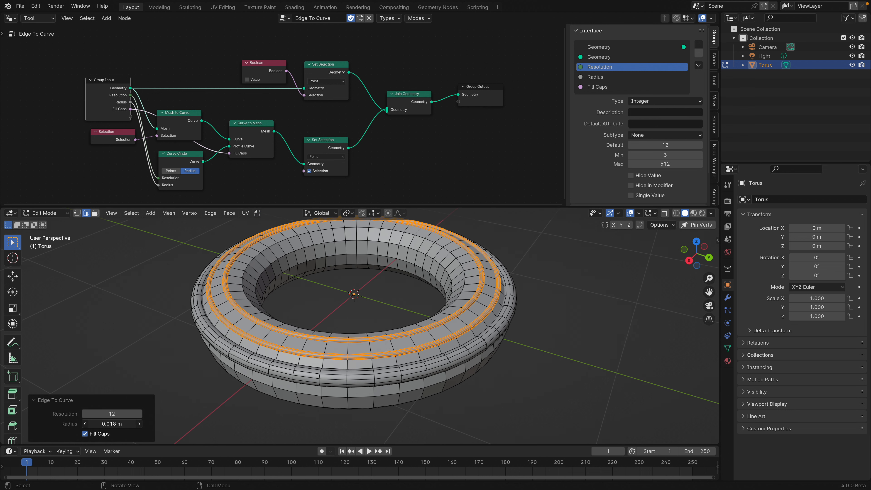
{"action": "middle_click_drag", "start_coordinate": [255, 394], "coordinate": [307, 389]}
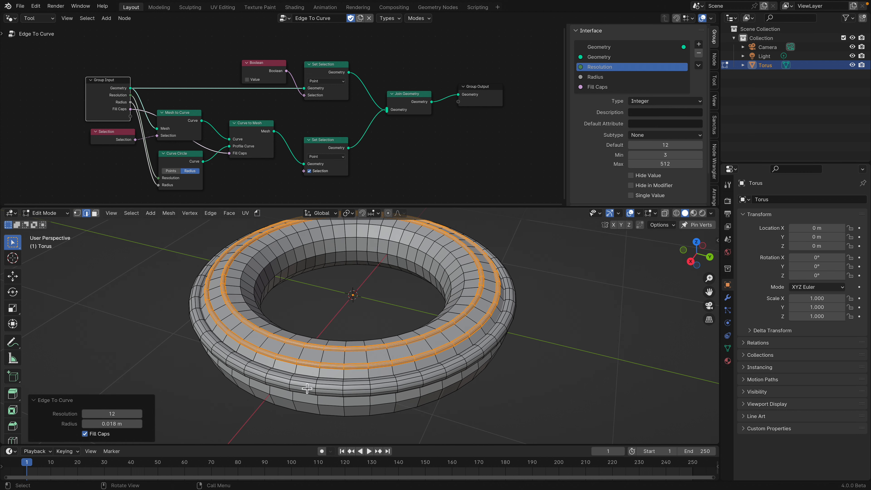
Step: Select the edge ring between the two upper tubes and run Edge To Curve on it with a slightly larger radius
{"action": "left_click", "coordinate": [324, 358], "text": "ctrl+alt"}
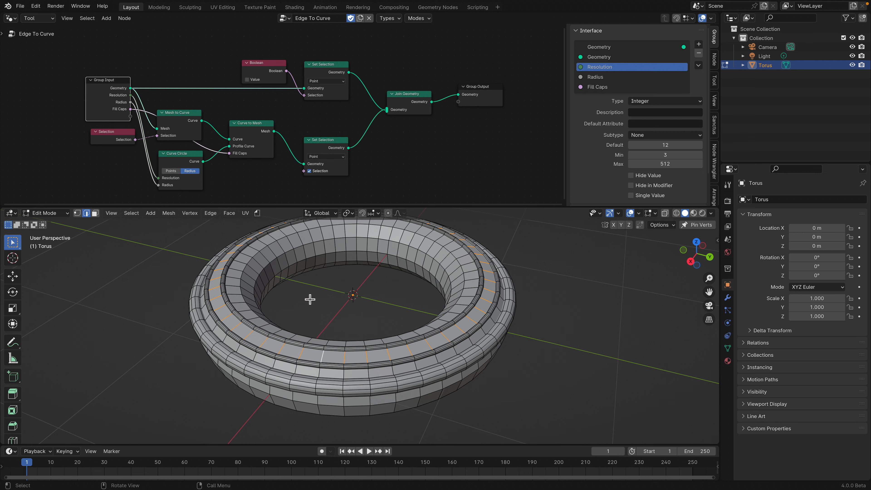
{"action": "left_click", "coordinate": [258, 213]}
{"action": "left_click", "coordinate": [285, 232]}
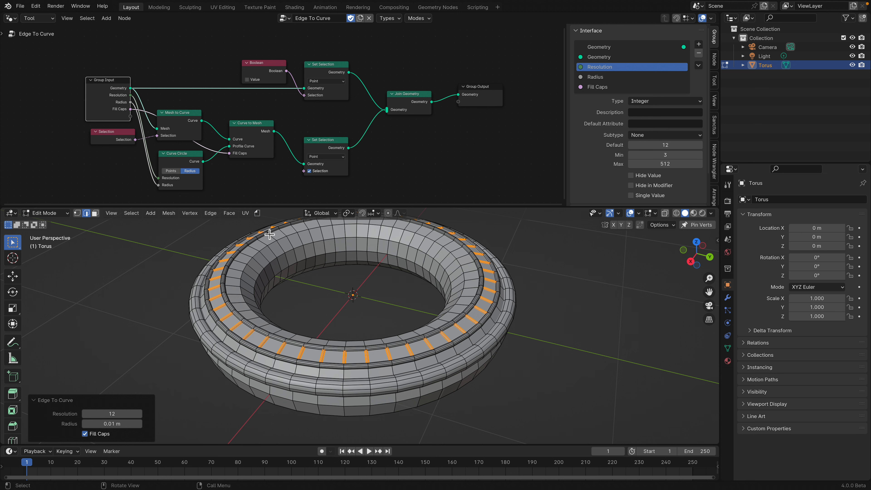
{"action": "left_click_drag", "start_coordinate": [114, 424], "coordinate": [119, 423]}
{"action": "middle_click_drag", "start_coordinate": [301, 371], "coordinate": [365, 380]}
{"action": "key", "text": "Tab"}
{"action": "key", "text": "Tab"}
Step: Select the crosswise edge rings on the torus's outer side, above and below the thick outer tube
{"action": "left_click", "coordinate": [348, 390], "text": "alt"}
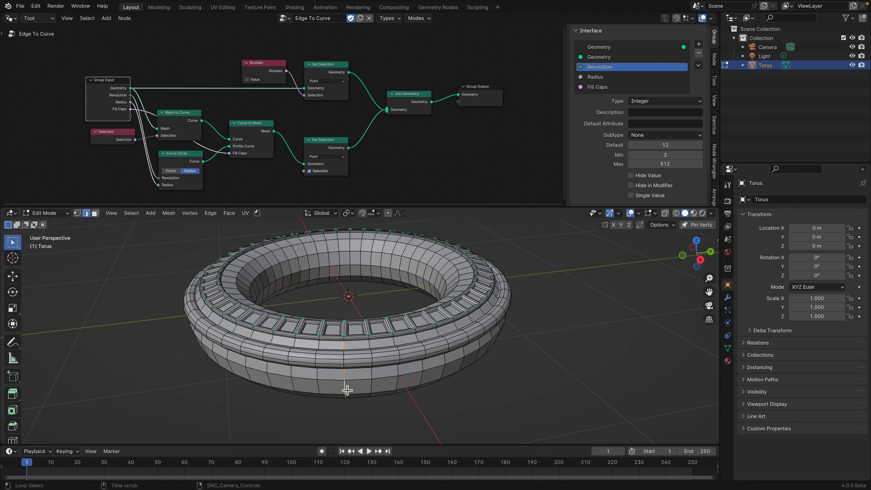
{"action": "left_click", "coordinate": [373, 386], "text": "ctrl+alt"}
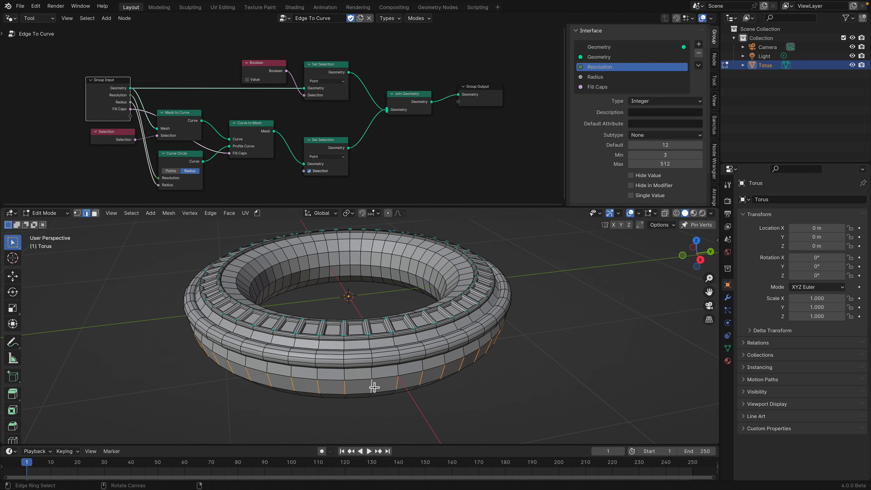
{"action": "left_click", "coordinate": [374, 377], "text": "ctrl+alt"}
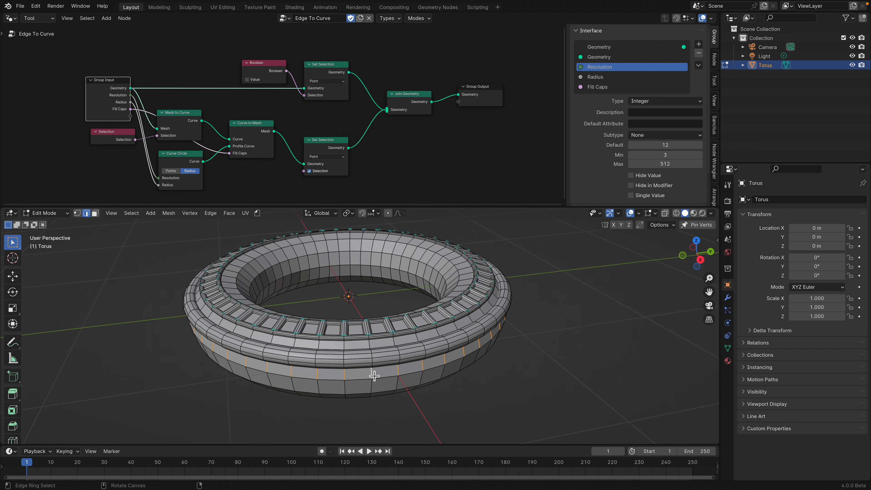
{"action": "left_click", "coordinate": [374, 390], "text": "ctrl+alt"}
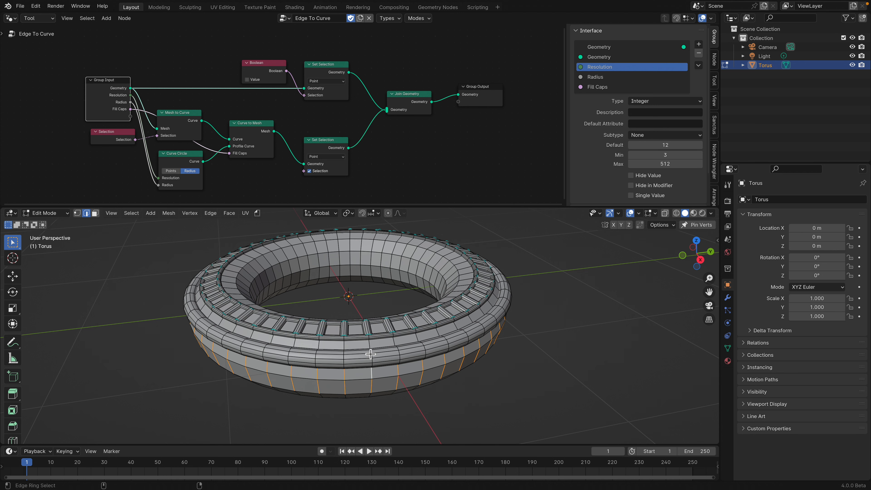
{"action": "mouse_move", "coordinate": [370, 348]}
{"action": "middle_mouse_down"}
{"action": "mouse_move", "coordinate": [352, 312]}
{"action": "mouse_move", "coordinate": [360, 340]}
{"action": "middle_mouse_up"}
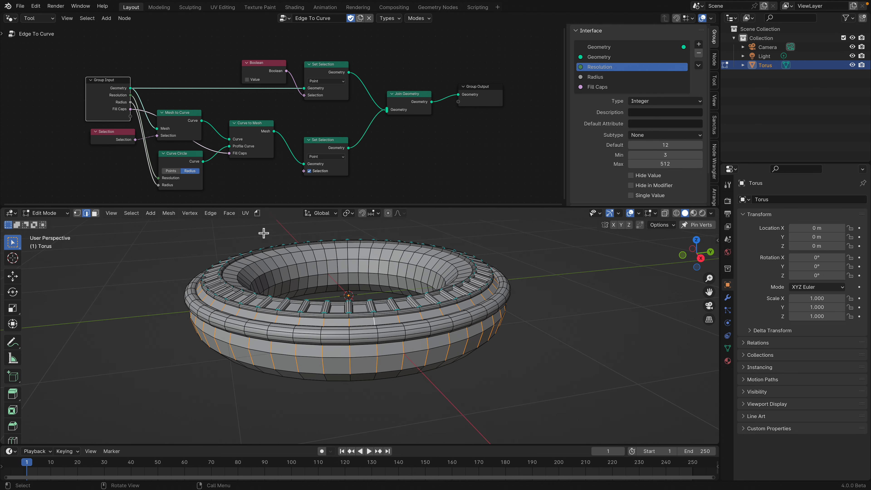
Step: Run Edge To Curve on the selected outer edge rings with a thicker radius and return to Object Mode
{"action": "left_click", "coordinate": [257, 212]}
{"action": "left_click", "coordinate": [266, 233]}
{"action": "middle_click_drag", "start_coordinate": [266, 237], "coordinate": [267, 353]}
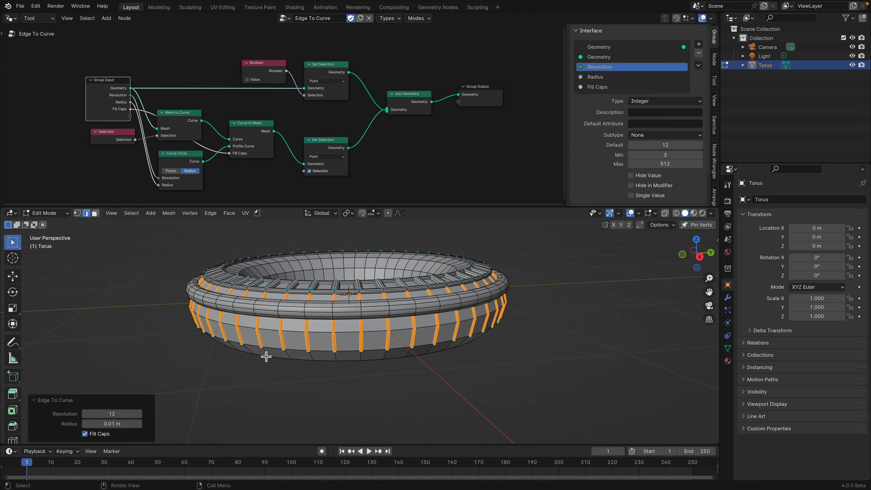
{"action": "left_click_drag", "start_coordinate": [111, 424], "coordinate": [126, 423]}
{"action": "middle_click_drag", "start_coordinate": [348, 331], "coordinate": [360, 301]}
{"action": "scroll", "coordinate": [380, 353], "scroll_direction": "down", "scroll_amount": 3}
{"action": "key", "text": "Tab"}
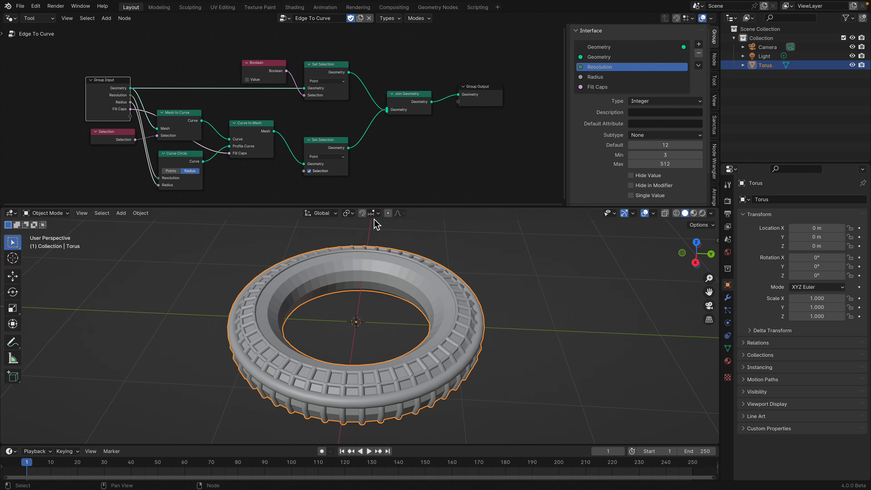
{"action": "scroll", "coordinate": [372, 159], "scroll_direction": "down", "scroll_amount": 1}
{"action": "middle_click_drag", "start_coordinate": [373, 160], "coordinate": [384, 157]}
{"action": "left_click", "coordinate": [382, 171]}
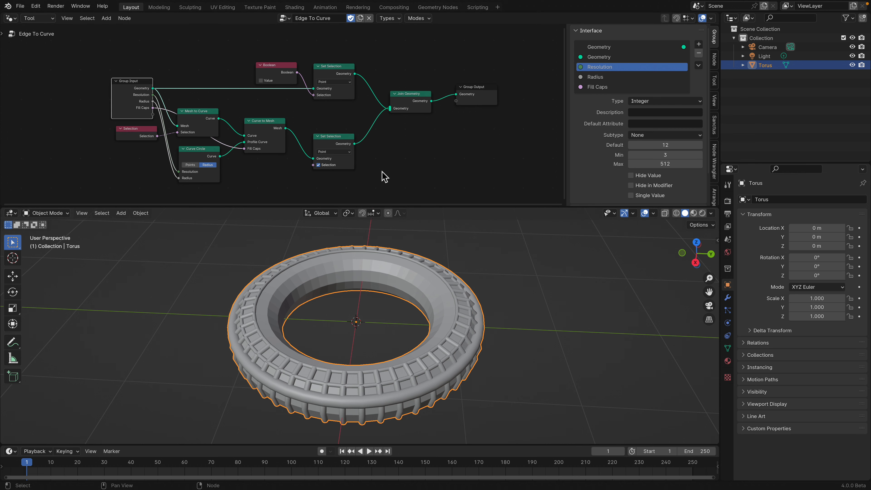
Step: Switch to Twitter and go to the start of the node tool creator's Media feed
{"action": "key", "text": "ctrl+Left"}
{"action": "left_click", "coordinate": [43, 59]}
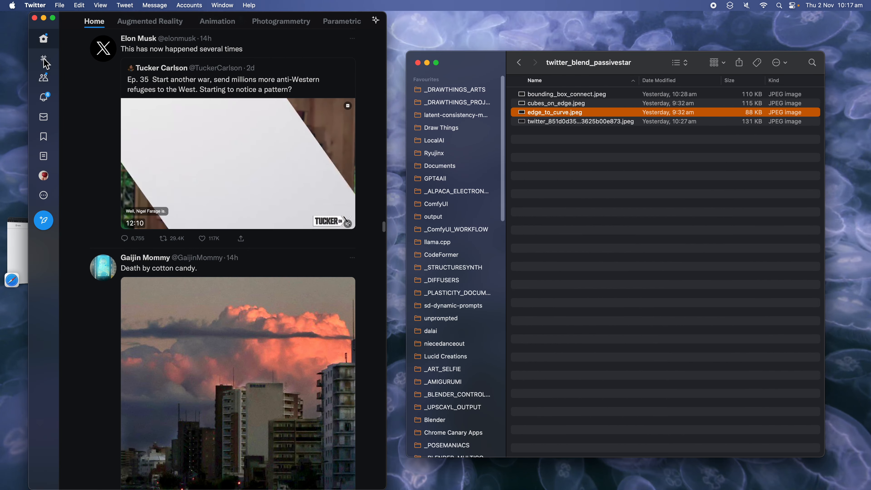
{"action": "left_click", "coordinate": [44, 61]}
{"action": "scroll", "coordinate": [151, 136], "scroll_direction": "up", "scroll_amount": 8}
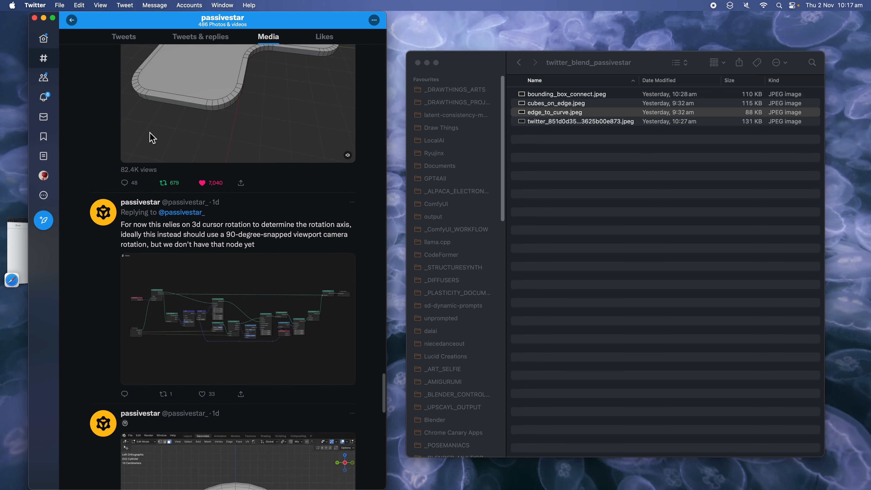
{"action": "left_click_drag", "start_coordinate": [384, 372], "coordinate": [407, 19]}
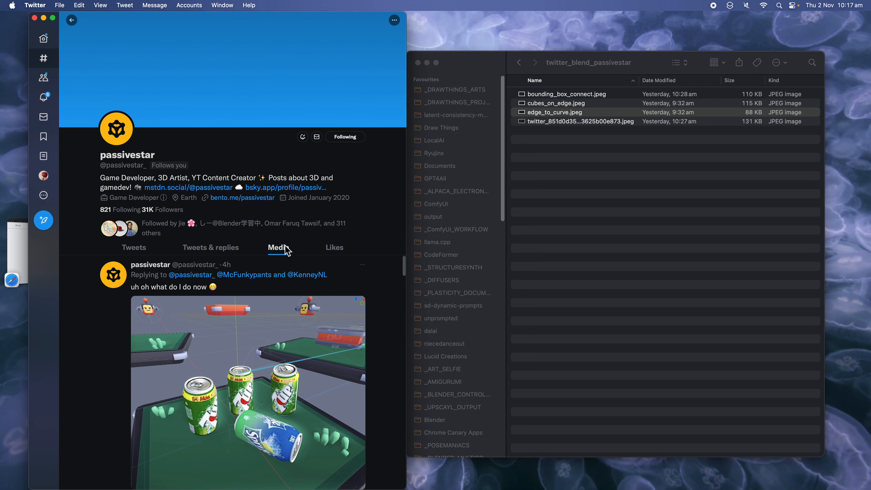
Step: Look through the creator's Media feed for posts about the geometry node tools from the past three days
{"action": "scroll", "coordinate": [305, 294], "scroll_direction": "down", "scroll_amount": 1}
{"action": "left_click_drag", "start_coordinate": [404, 246], "coordinate": [411, 439]}
{"action": "left_click_drag", "start_coordinate": [404, 360], "coordinate": [411, 452]}
{"action": "scroll", "coordinate": [282, 314], "scroll_direction": "down", "scroll_amount": 3}
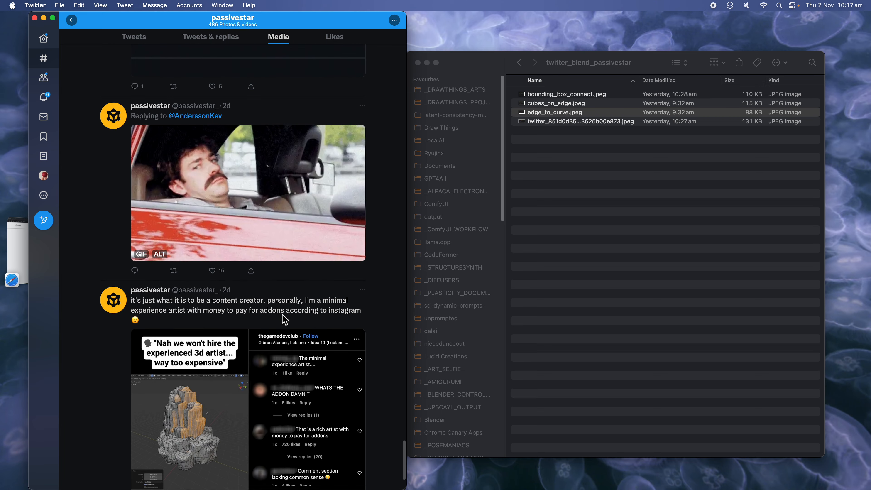
{"action": "scroll", "coordinate": [289, 309], "scroll_direction": "down", "scroll_amount": 10}
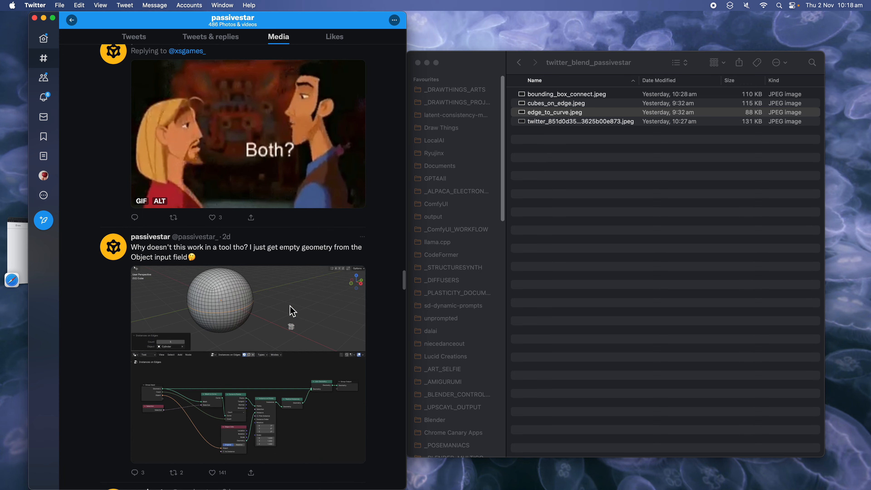
{"action": "scroll", "coordinate": [292, 310], "scroll_direction": "down", "scroll_amount": 10}
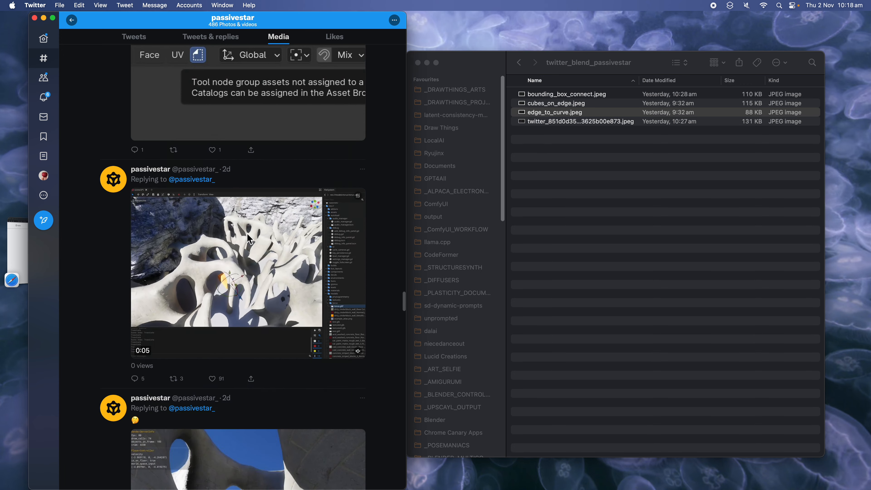
{"action": "scroll", "coordinate": [248, 239], "scroll_direction": "down", "scroll_amount": 10}
{"action": "scroll", "coordinate": [247, 317], "scroll_direction": "down", "scroll_amount": 10}
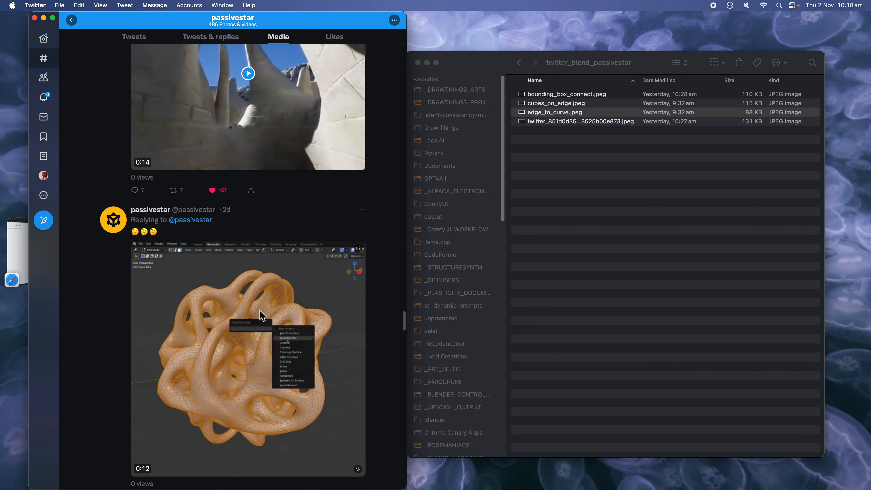
{"action": "scroll", "coordinate": [272, 290], "scroll_direction": "down", "scroll_amount": 10}
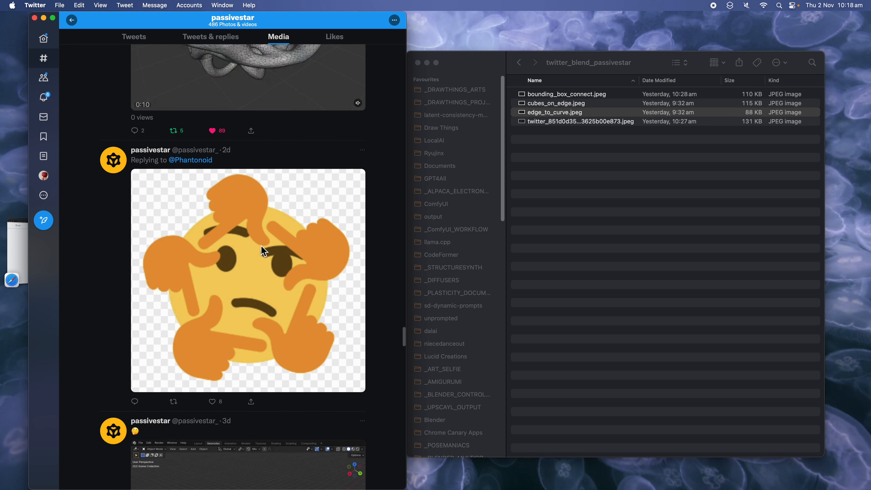
{"action": "scroll", "coordinate": [263, 247], "scroll_direction": "down", "scroll_amount": 4}
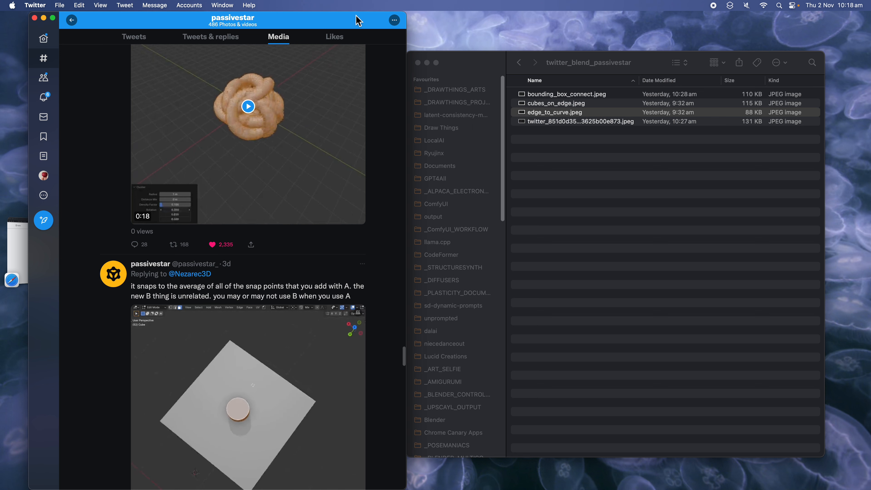
{"action": "left_click_drag", "start_coordinate": [471, 63], "coordinate": [475, 63]}
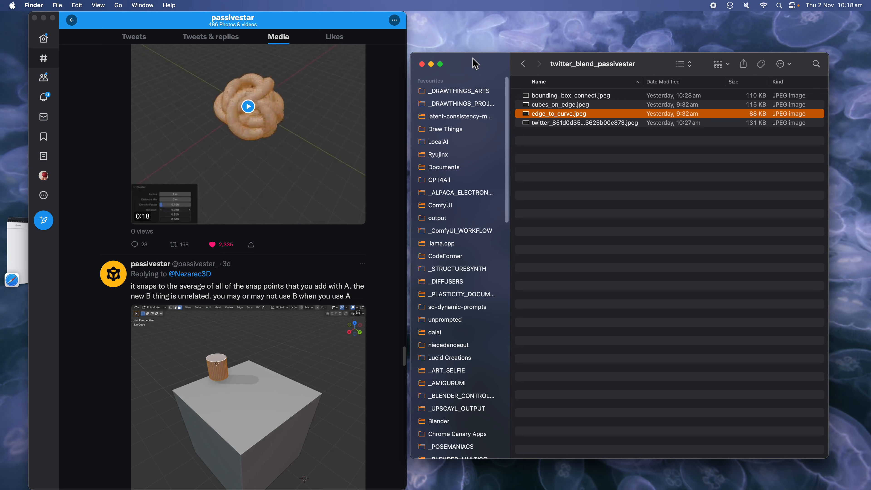
{"action": "key", "text": "ctrl+Right"}
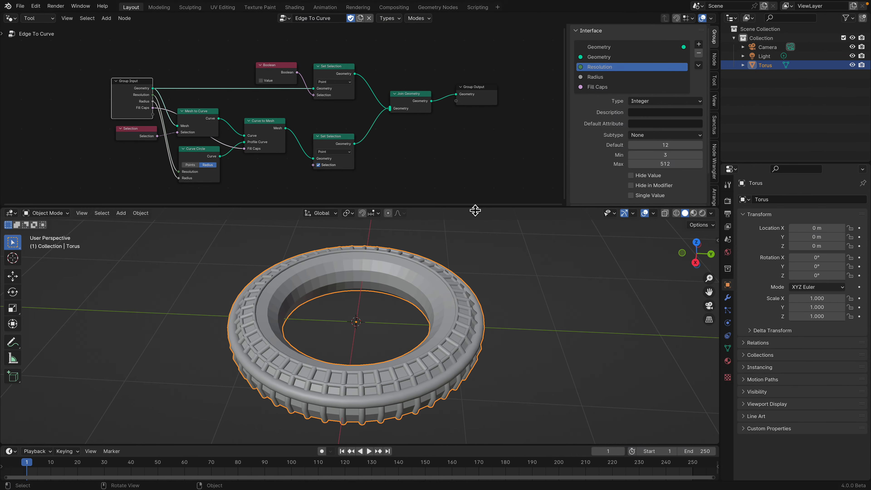
{"action": "left_click_drag", "start_coordinate": [476, 211], "coordinate": [475, 192]}
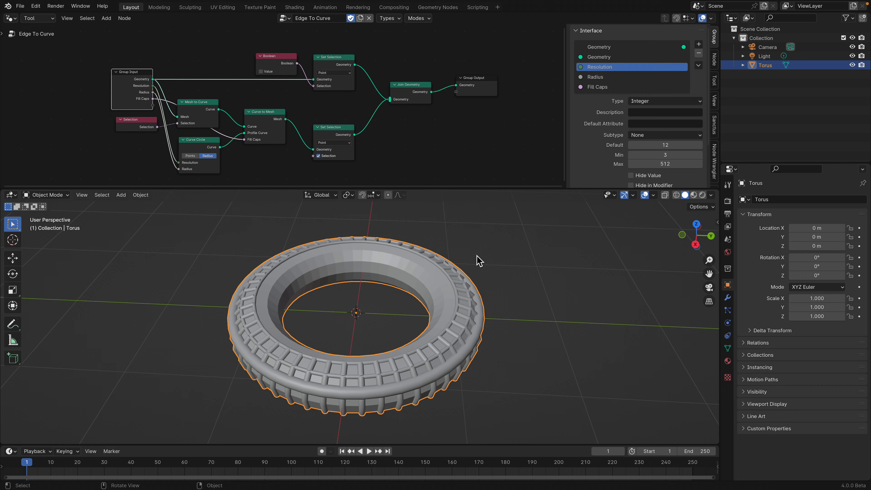
{"action": "middle_click_drag", "start_coordinate": [477, 255], "coordinate": [439, 241]}
{"action": "key", "text": "ctrl+Left"}
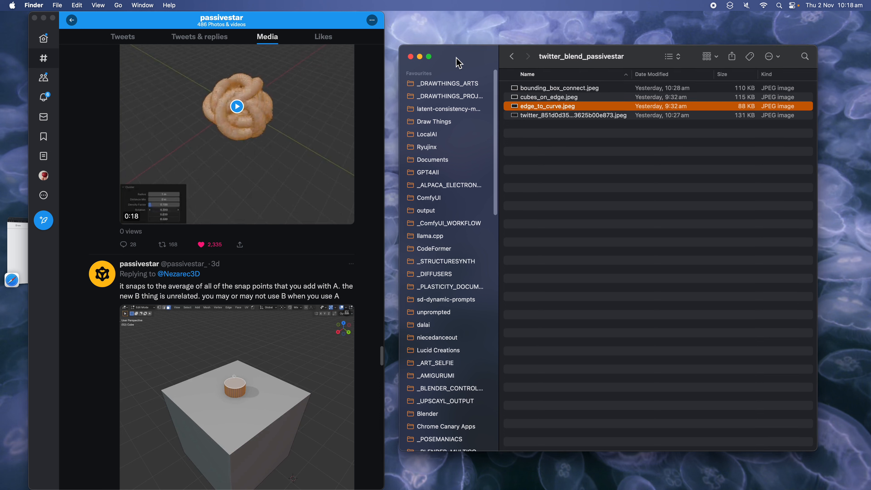
{"action": "left_click_drag", "start_coordinate": [456, 58], "coordinate": [457, 58]}
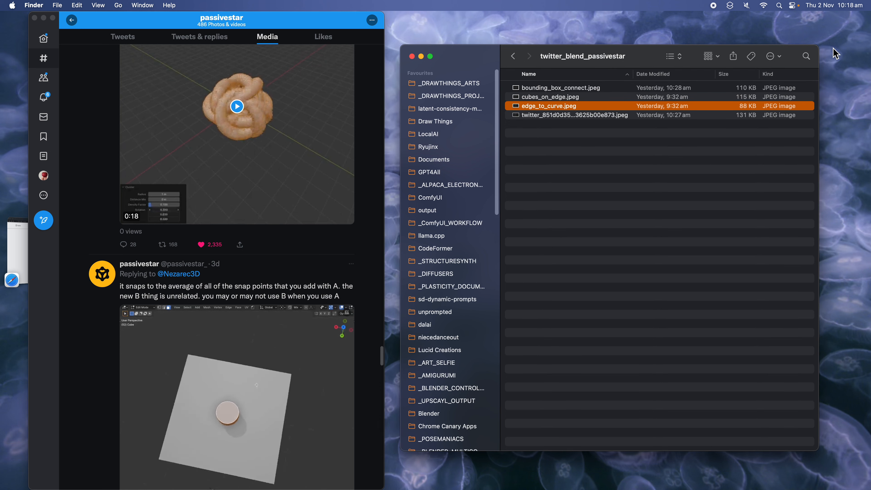
{"action": "left_click_drag", "start_coordinate": [821, 49], "coordinate": [828, 42]}
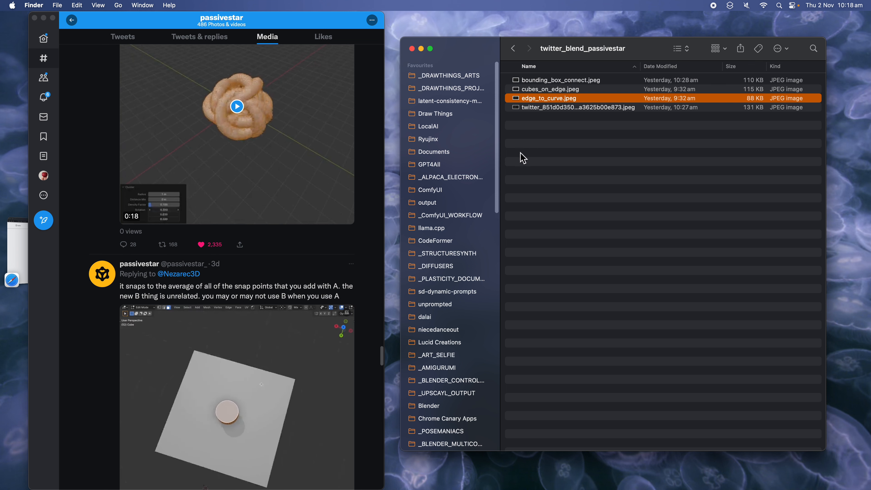
Step: Return to the start of the creator's Media feed
{"action": "scroll", "coordinate": [253, 221], "scroll_direction": "up", "scroll_amount": 3}
{"action": "scroll", "coordinate": [254, 222], "scroll_direction": "up", "scroll_amount": 5}
{"action": "left_click", "coordinate": [381, 304]}
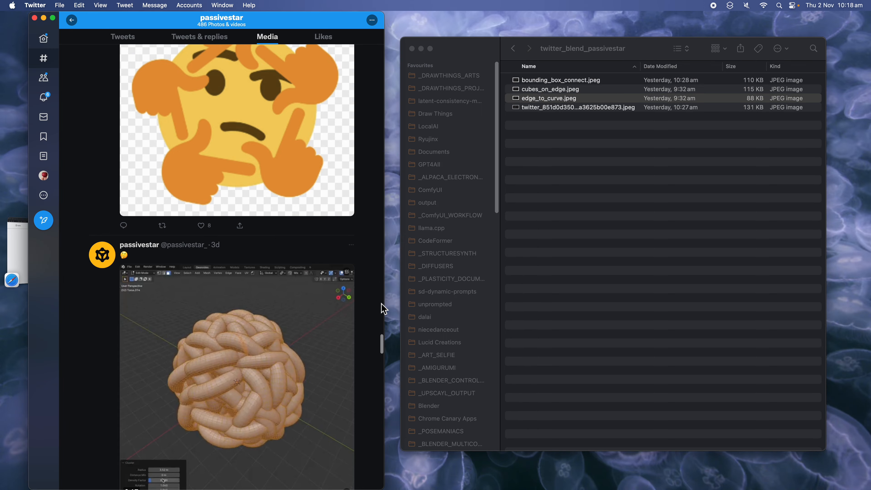
{"action": "left_click_drag", "start_coordinate": [381, 304], "coordinate": [365, 56]}
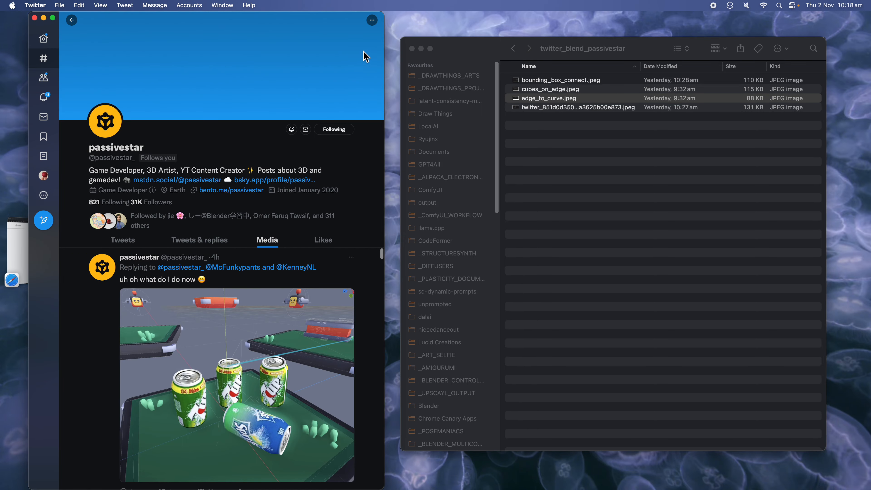
{"action": "scroll", "coordinate": [338, 201], "scroll_direction": "down", "scroll_amount": 5}
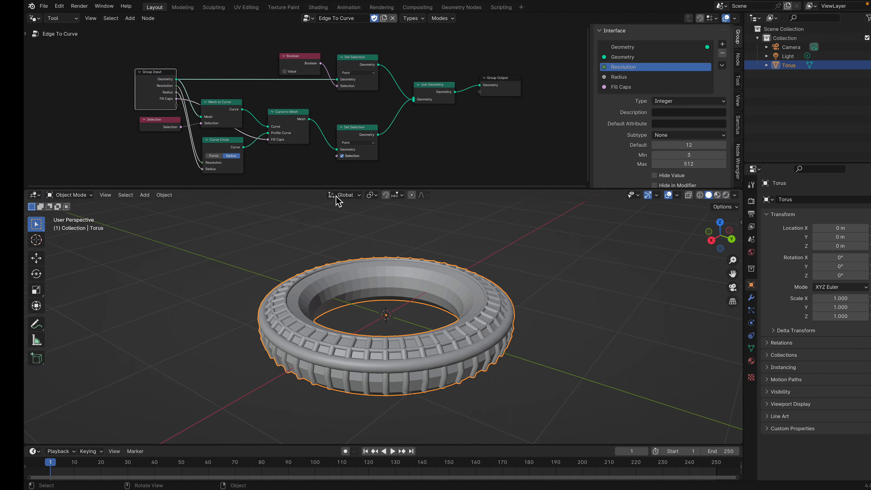
Step: Switch to Blender, narrow the node editor's sidebar and make the node editor slightly taller, with the tyre and node tree in view
{"action": "middle_click_drag", "start_coordinate": [387, 240], "coordinate": [401, 273]}
{"action": "scroll", "coordinate": [400, 273], "scroll_direction": "up", "scroll_amount": 2}
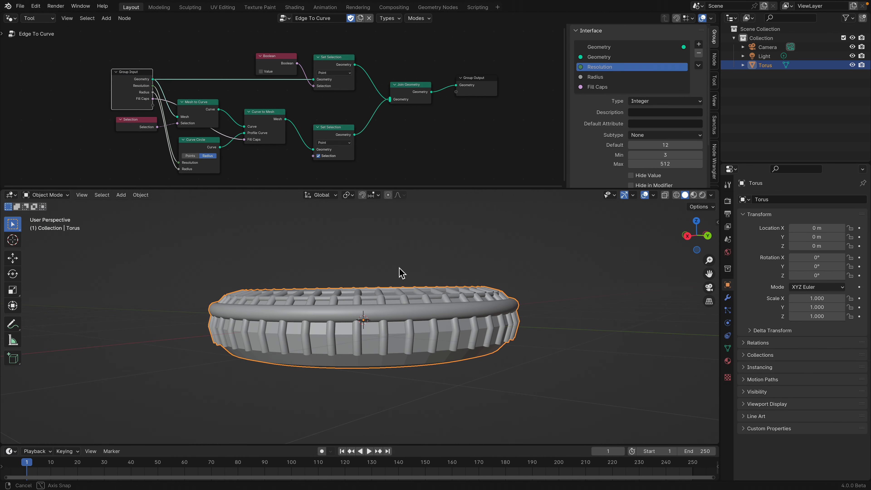
{"action": "left_click_drag", "start_coordinate": [559, 191], "coordinate": [559, 200]}
{"action": "key", "text": "Home"}
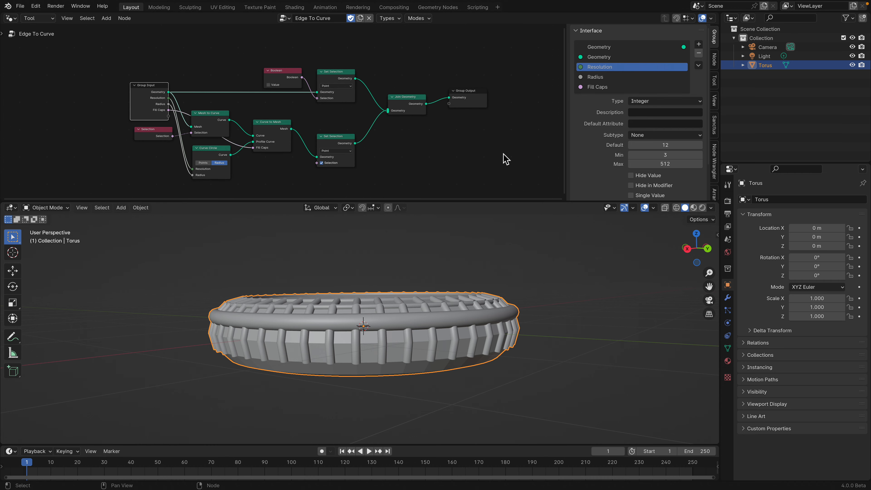
{"action": "left_click_drag", "start_coordinate": [517, 200], "coordinate": [519, 208]}
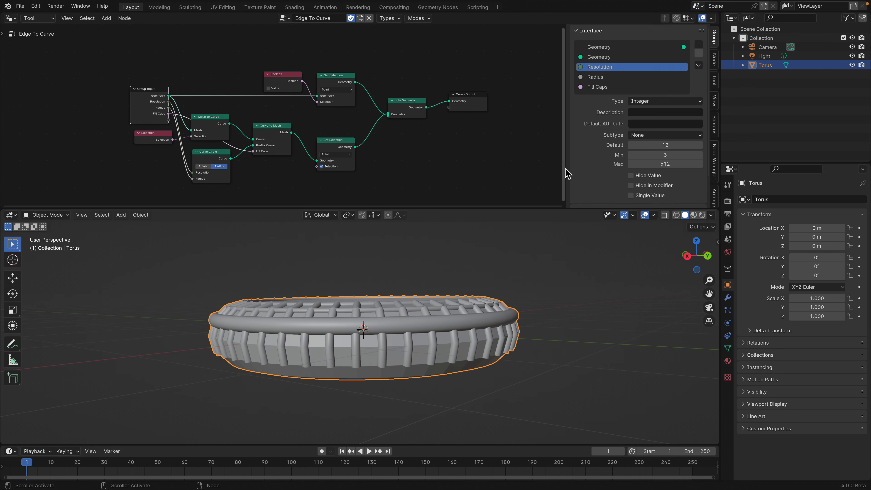
{"action": "left_click_drag", "start_coordinate": [570, 160], "coordinate": [592, 162]}
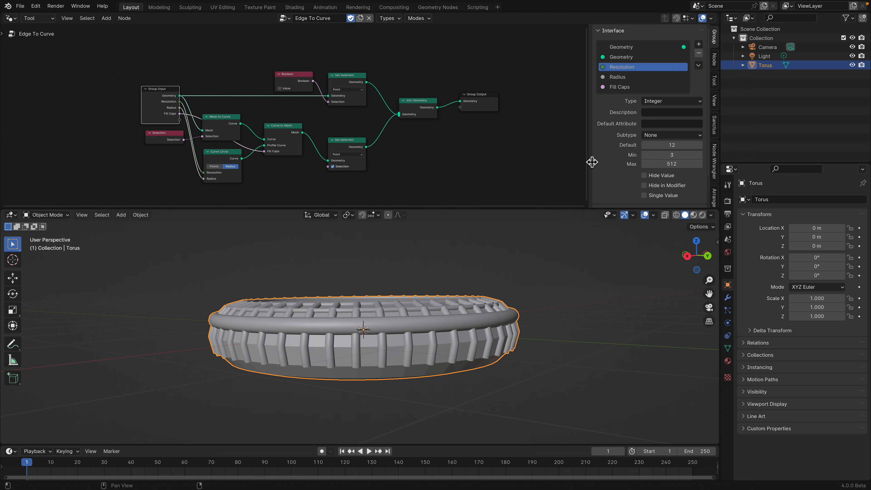
{"action": "left_click_drag", "start_coordinate": [465, 208], "coordinate": [466, 267]}
{"action": "middle_click_drag", "start_coordinate": [433, 306], "coordinate": [426, 316]}
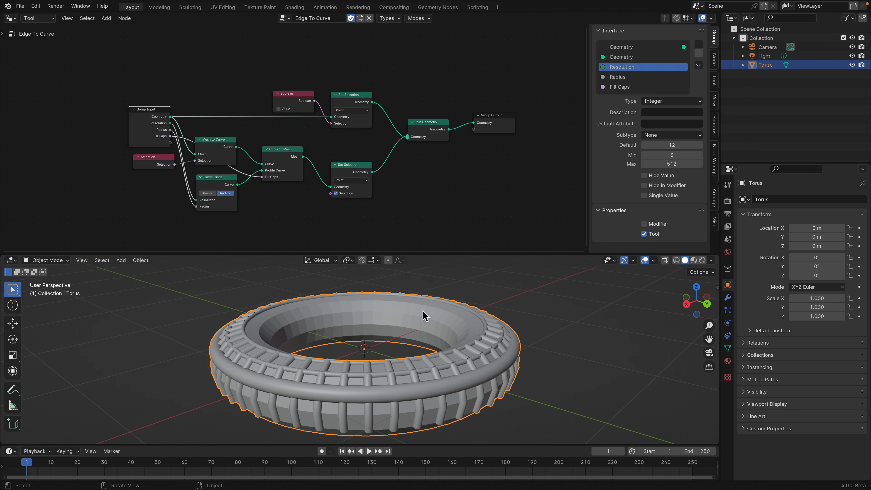
{"action": "scroll", "coordinate": [410, 218], "scroll_direction": "down", "scroll_amount": 2}
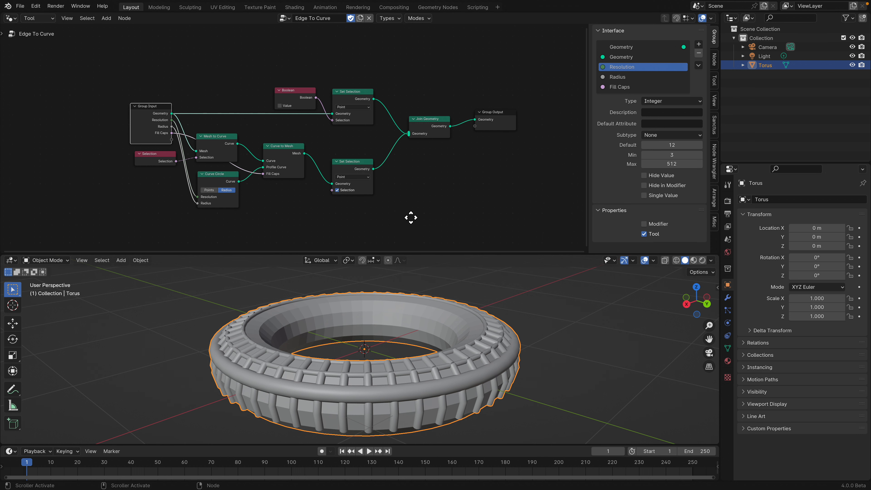
{"action": "left_click_drag", "start_coordinate": [424, 254], "coordinate": [397, 221]}
{"action": "scroll", "coordinate": [253, 117], "scroll_direction": "up", "scroll_amount": 2}
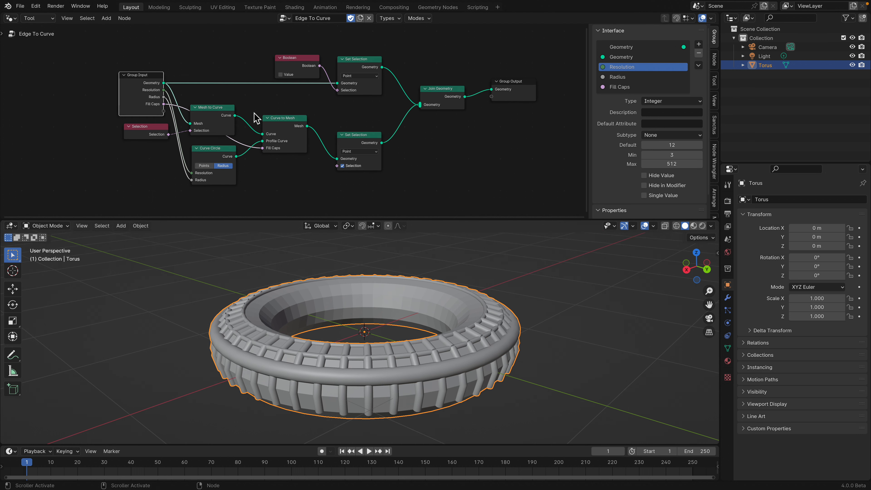
Step: Switch to Twitter, find the Grid Slice node tree post, examine its image enlarged and close the image
{"action": "key", "text": "ctrl+Left"}
{"action": "scroll", "coordinate": [293, 220], "scroll_direction": "down", "scroll_amount": 10}
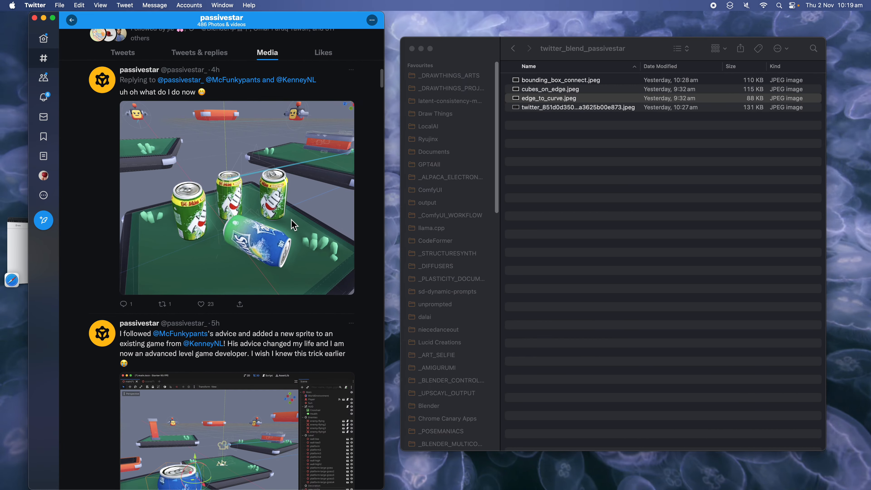
{"action": "left_click_drag", "start_coordinate": [382, 86], "coordinate": [395, 387]}
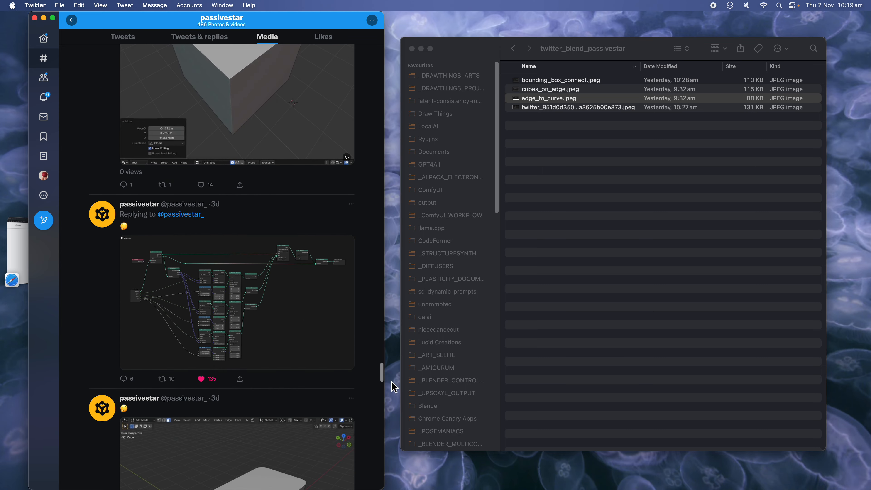
{"action": "left_click", "coordinate": [283, 325]}
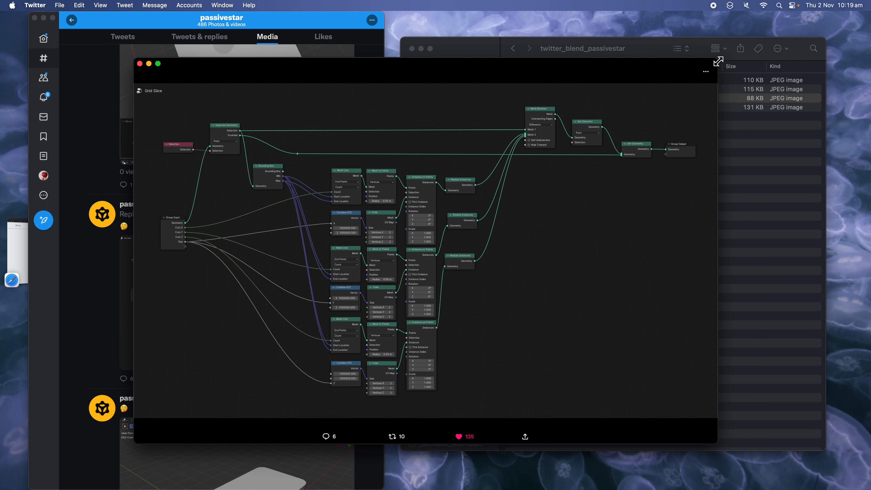
{"action": "left_click_drag", "start_coordinate": [718, 59], "coordinate": [720, 64]}
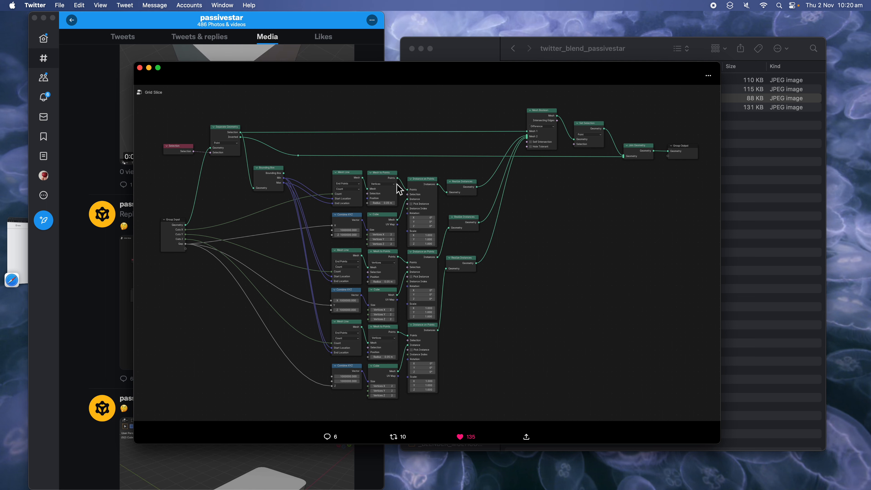
{"action": "left_click", "coordinate": [140, 68]}
Step: Look through the older posts below the Grid Slice node tree for more tool demos
{"action": "scroll", "coordinate": [272, 330], "scroll_direction": "down", "scroll_amount": 6}
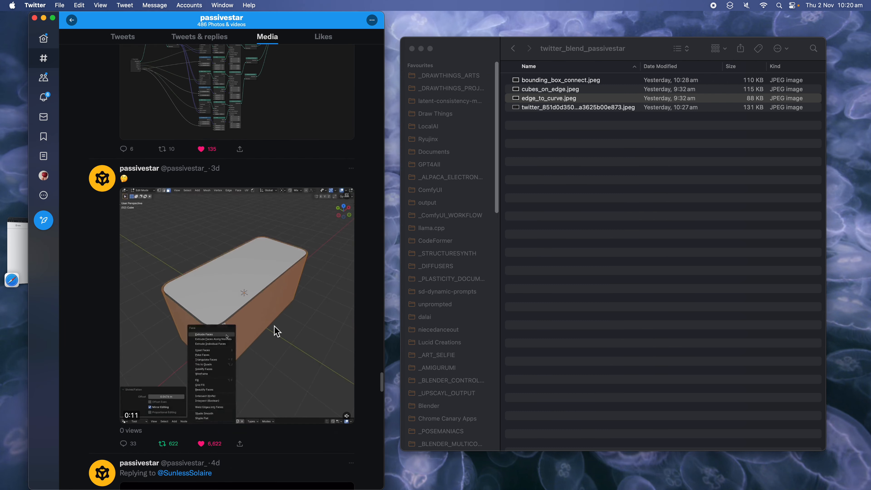
{"action": "scroll", "coordinate": [277, 315], "scroll_direction": "down", "scroll_amount": 20}
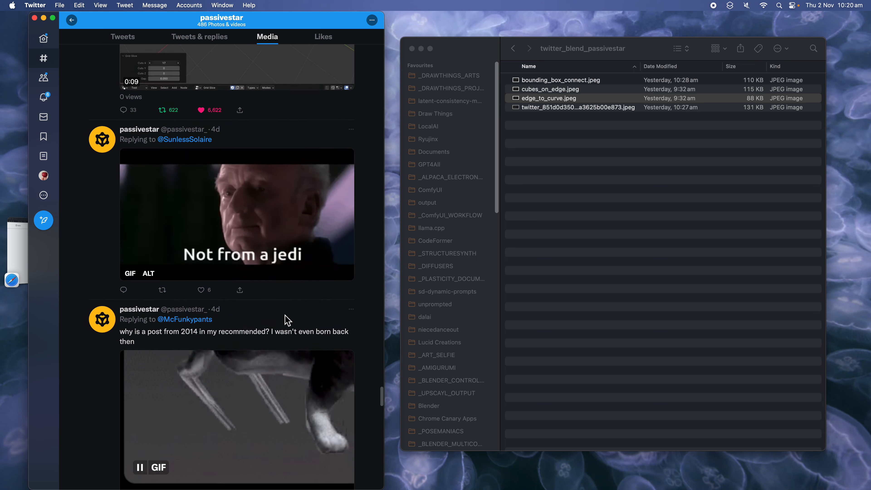
{"action": "scroll", "coordinate": [295, 305], "scroll_direction": "down", "scroll_amount": 15}
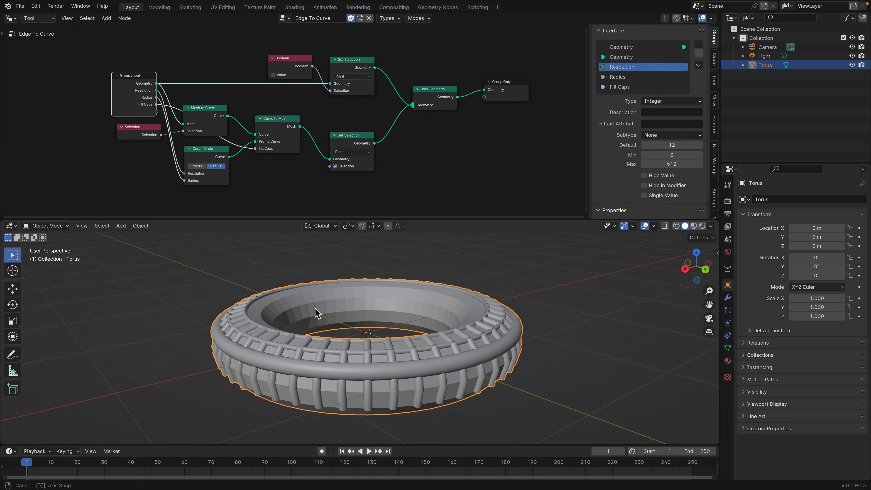
Step: Switch to Blender, open the recent file with the railed, roofed BezierCurve model without saving edgecurve_demo.blend, and view it from another angle
{"action": "middle_click_drag", "start_coordinate": [314, 312], "coordinate": [310, 310]}
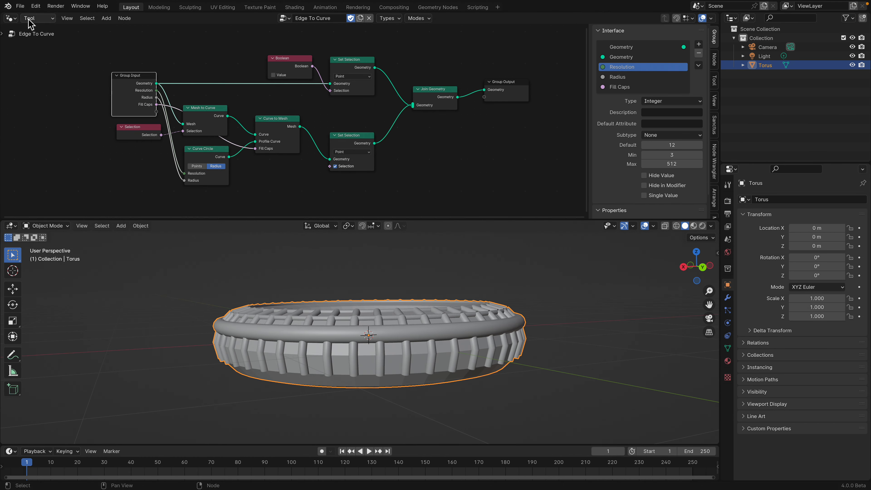
{"action": "left_click", "coordinate": [20, 6]}
{"action": "mouse_move", "coordinate": [51, 35]}
{"action": "left_click", "coordinate": [172, 54]}
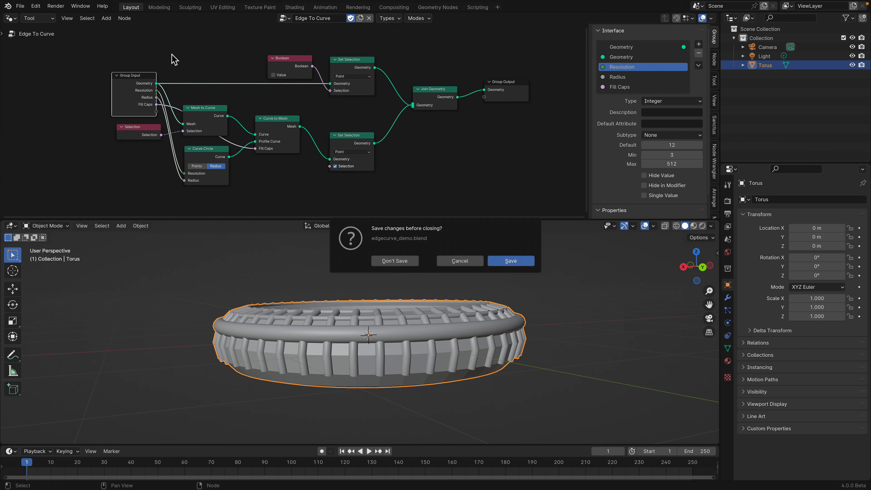
{"action": "left_click", "coordinate": [416, 261]}
{"action": "middle_click_drag", "start_coordinate": [416, 267], "coordinate": [465, 292]}
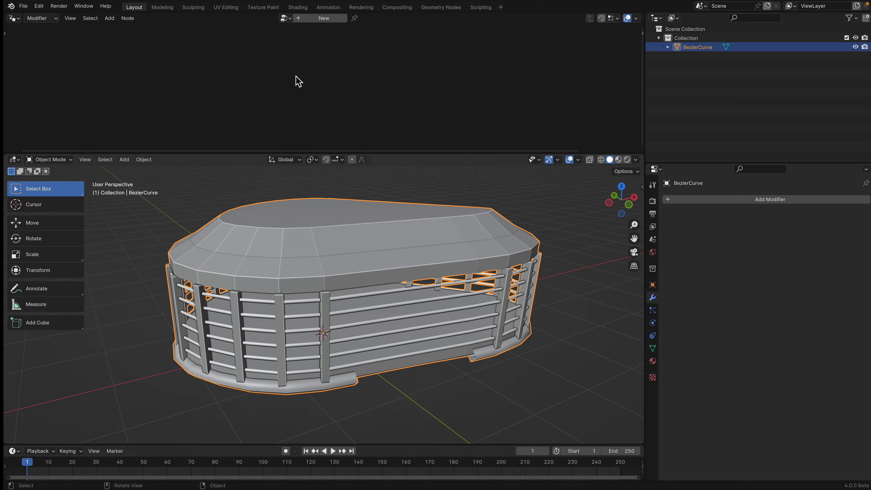
{"action": "mouse_move", "coordinate": [390, 249]}
{"action": "middle_mouse_down"}
{"action": "mouse_move", "coordinate": [378, 220]}
{"action": "mouse_move", "coordinate": [371, 238]}
{"action": "mouse_move", "coordinate": [388, 246]}
{"action": "mouse_move", "coordinate": [381, 242]}
{"action": "middle_mouse_up"}
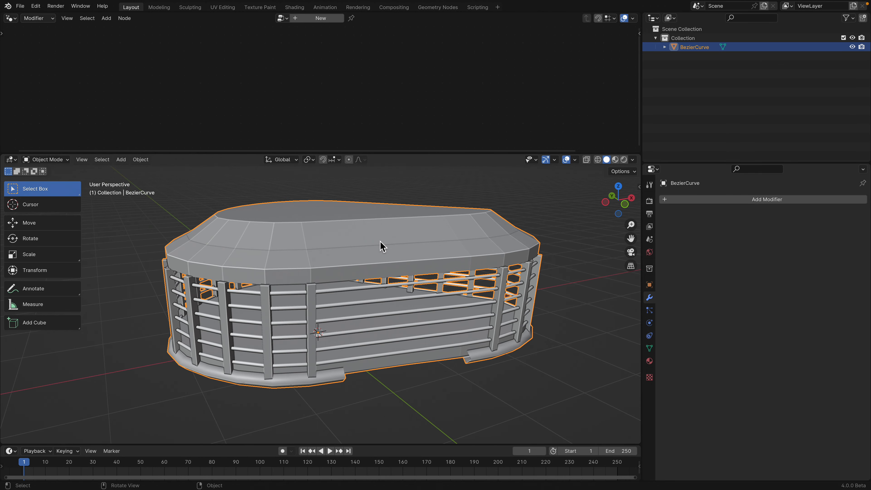
{"action": "mouse_move", "coordinate": [556, 3]}
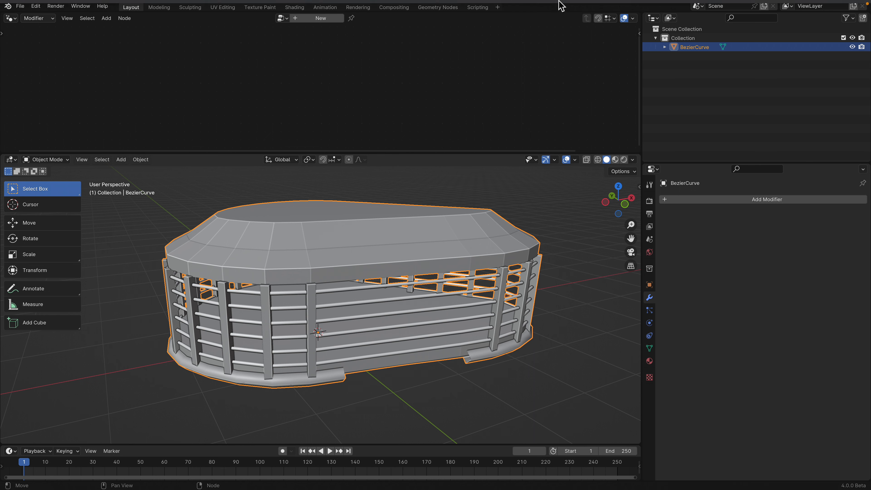